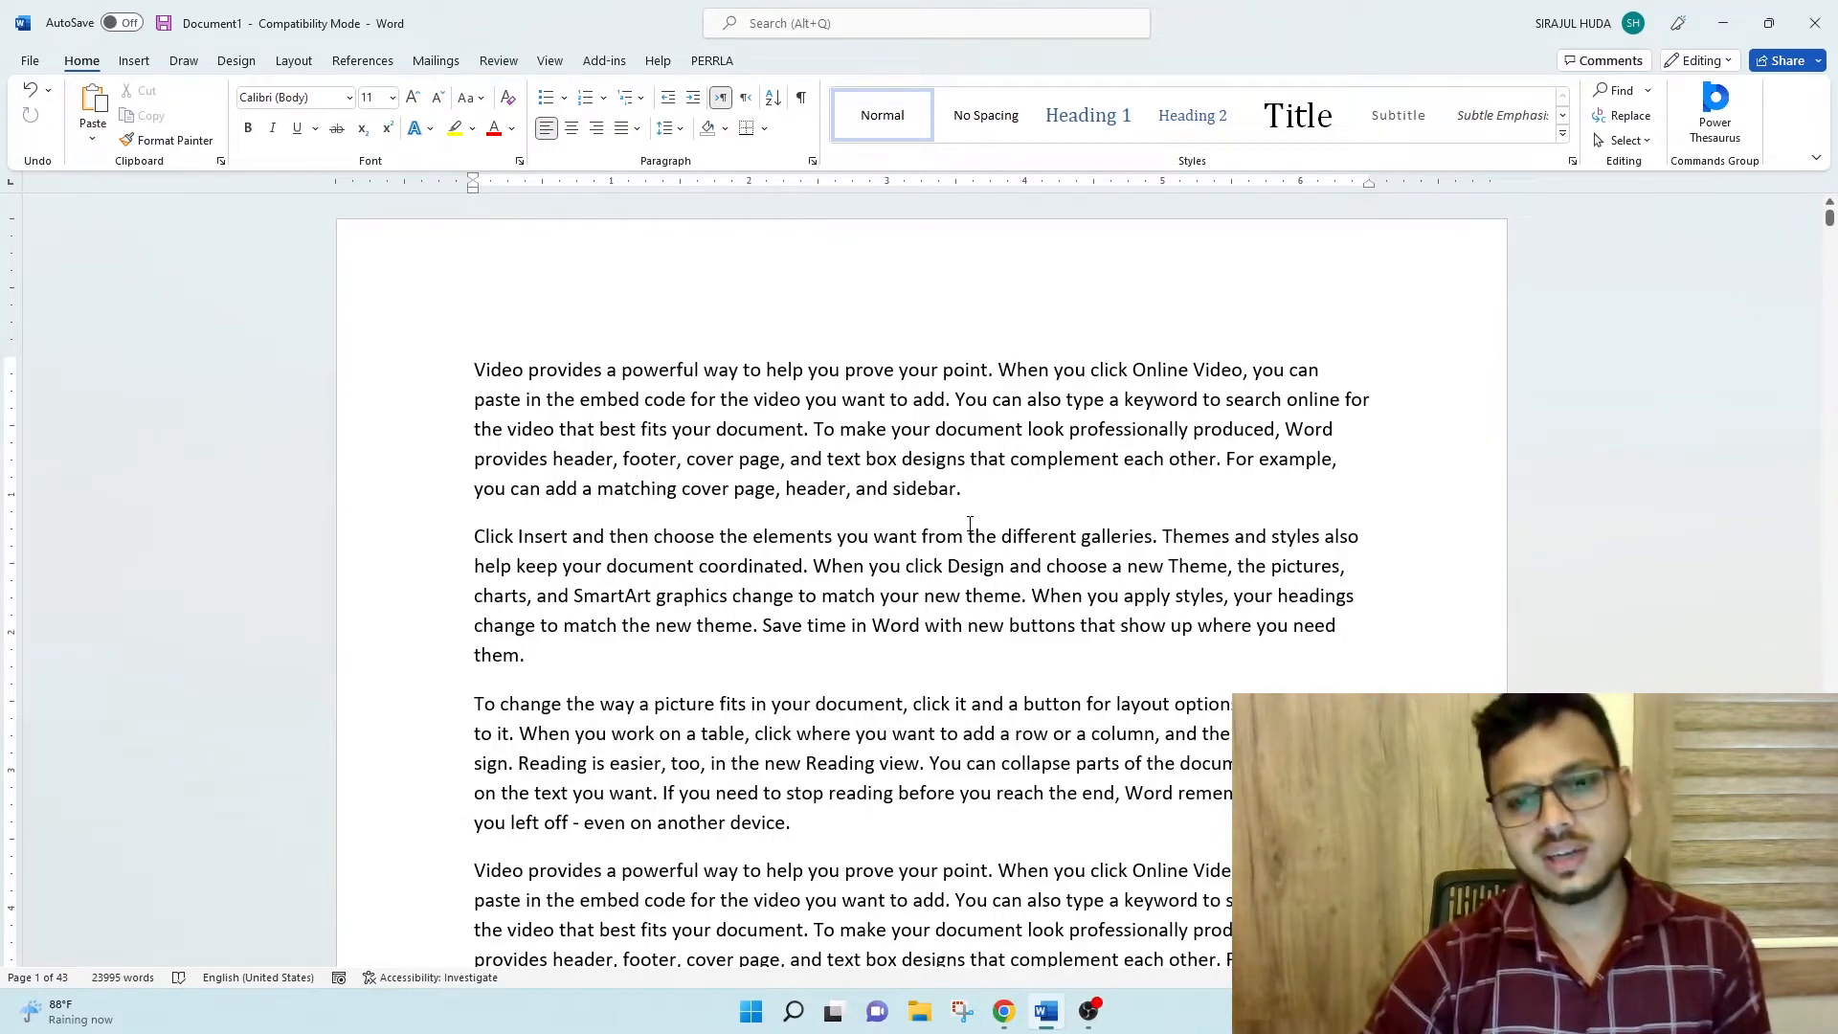
# - Add a centred line reading "Lesson 2" on page 19, below the paragraph that begins "Click Insert"
pyautogui.scroll(-13, 1016, 542)
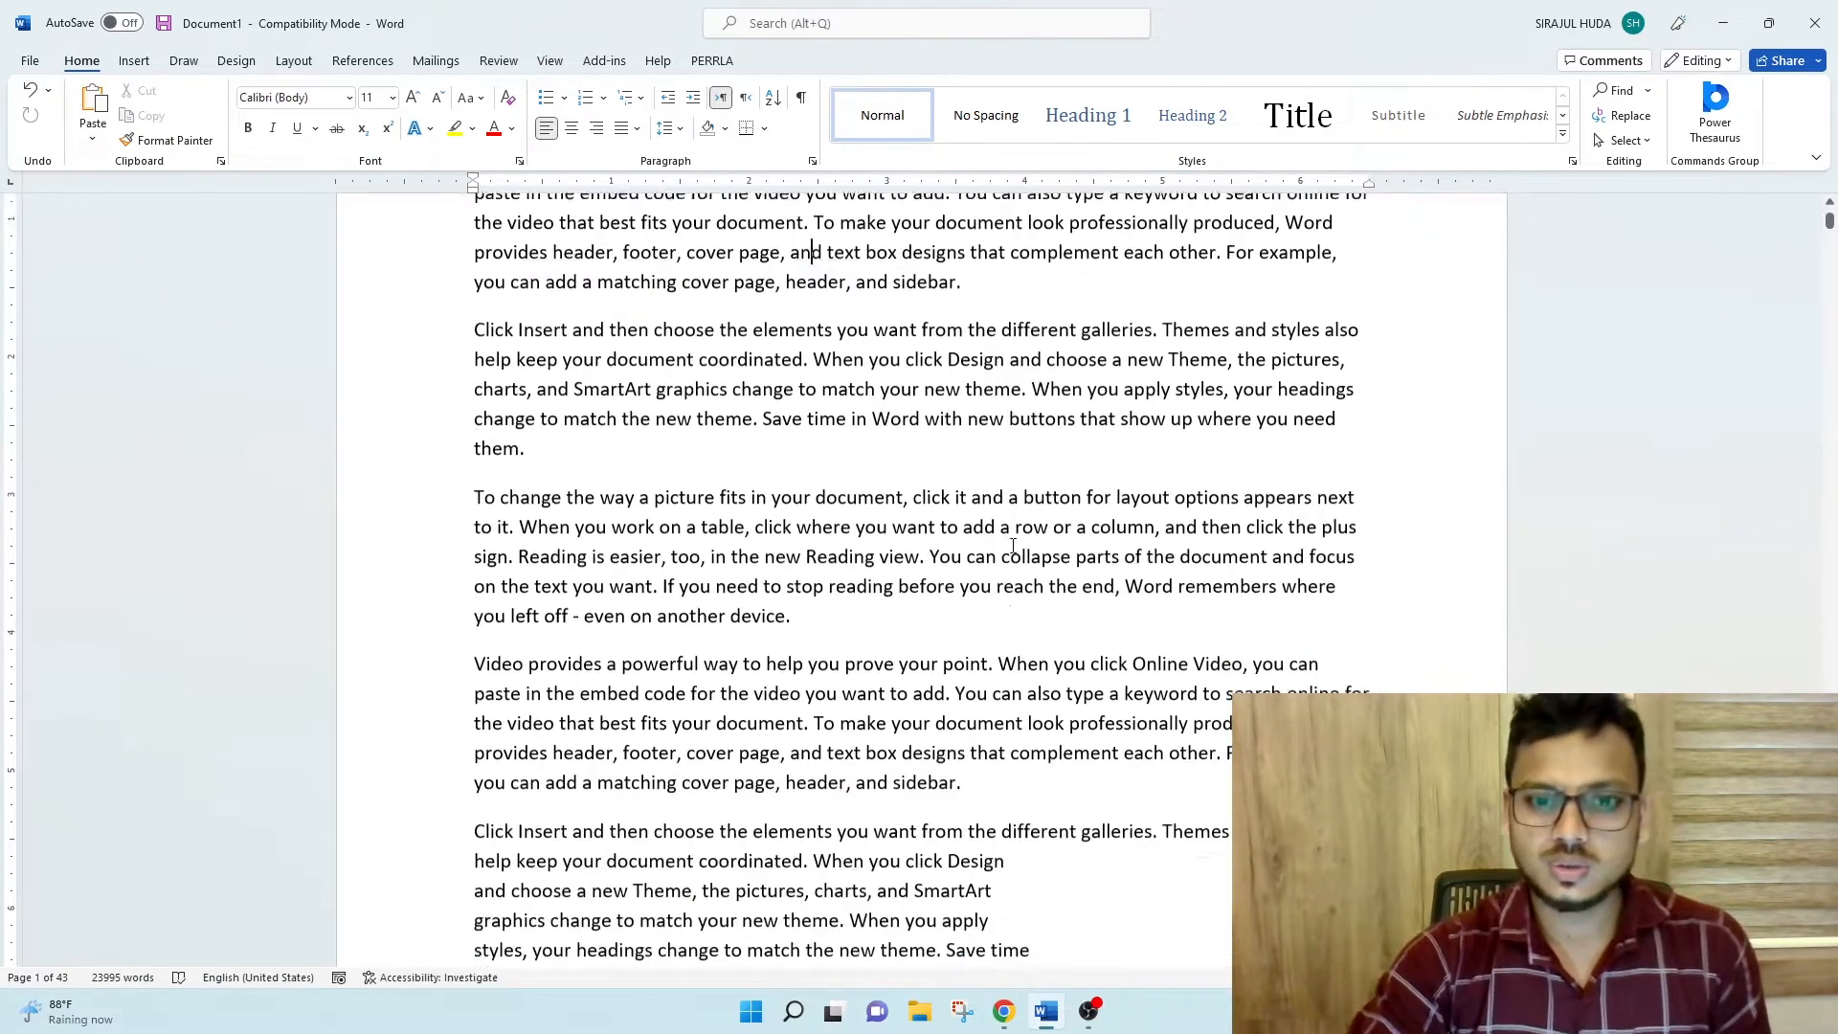
pyautogui.scroll(-18, 1019, 541)
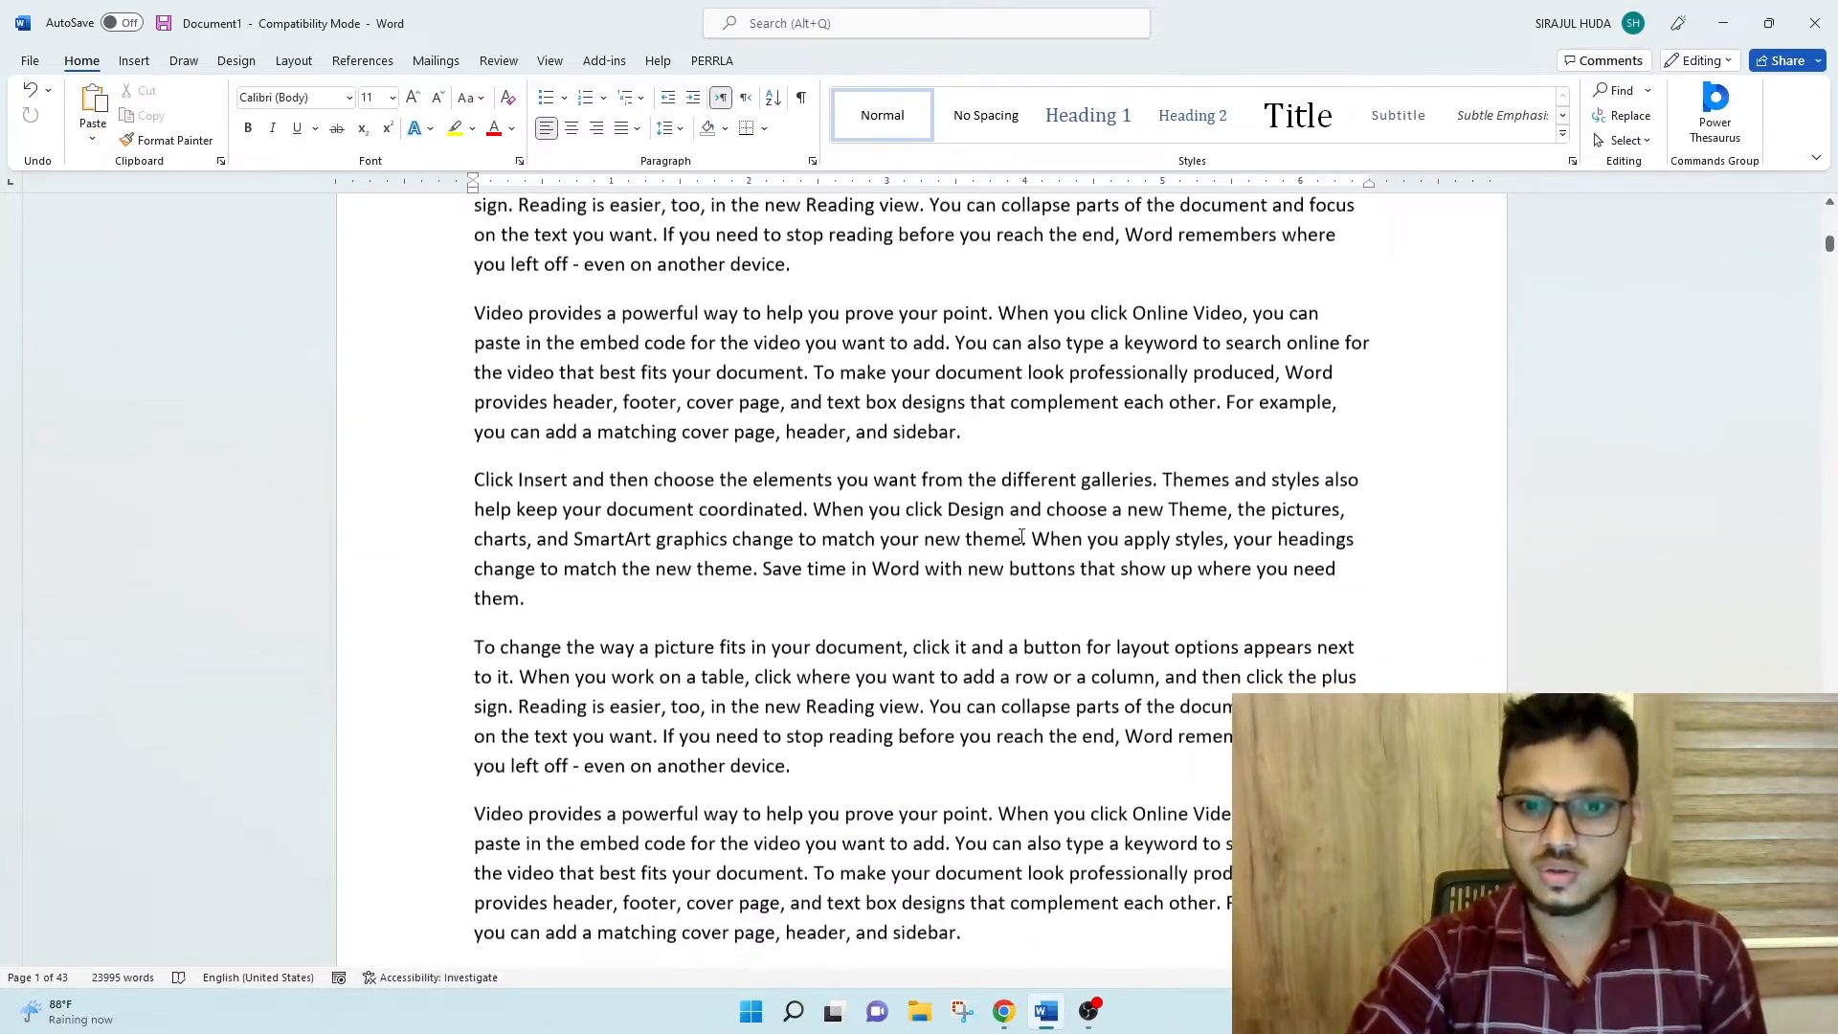
pyautogui.moveTo(1831, 269); pyautogui.dragTo(1830, 542)
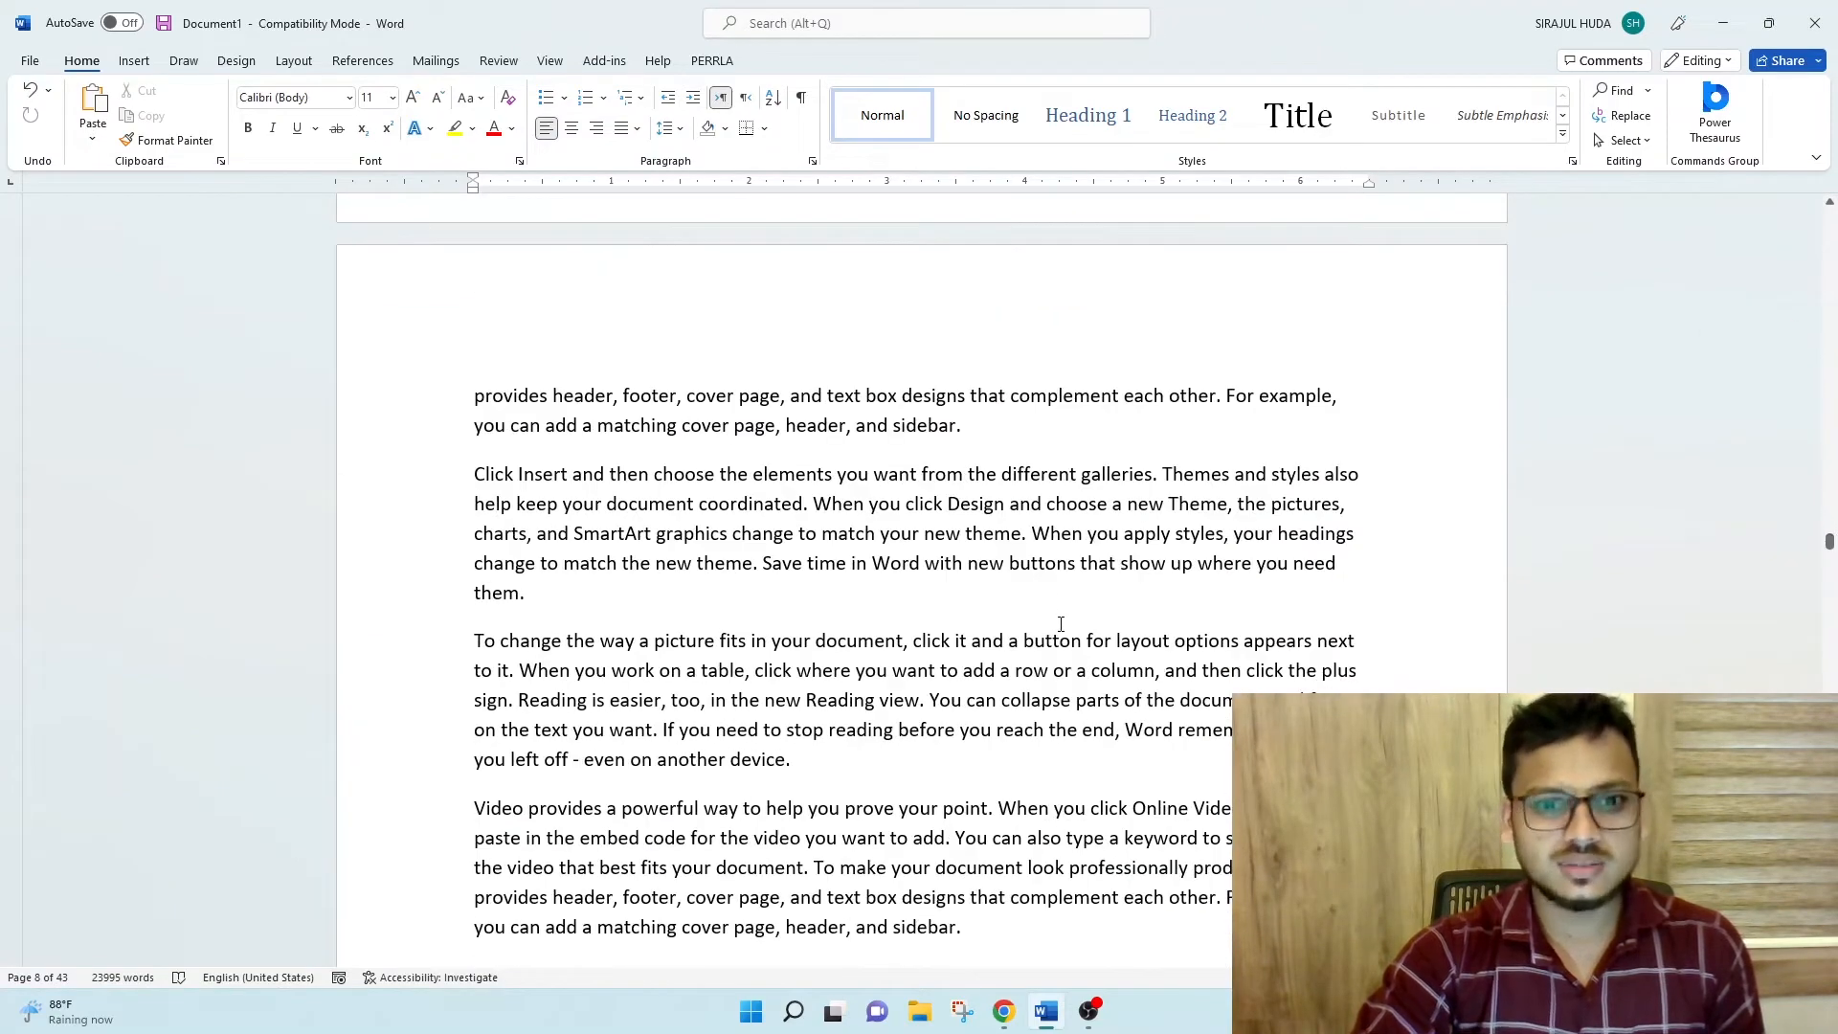
pyautogui.scroll(7, 1062, 624)
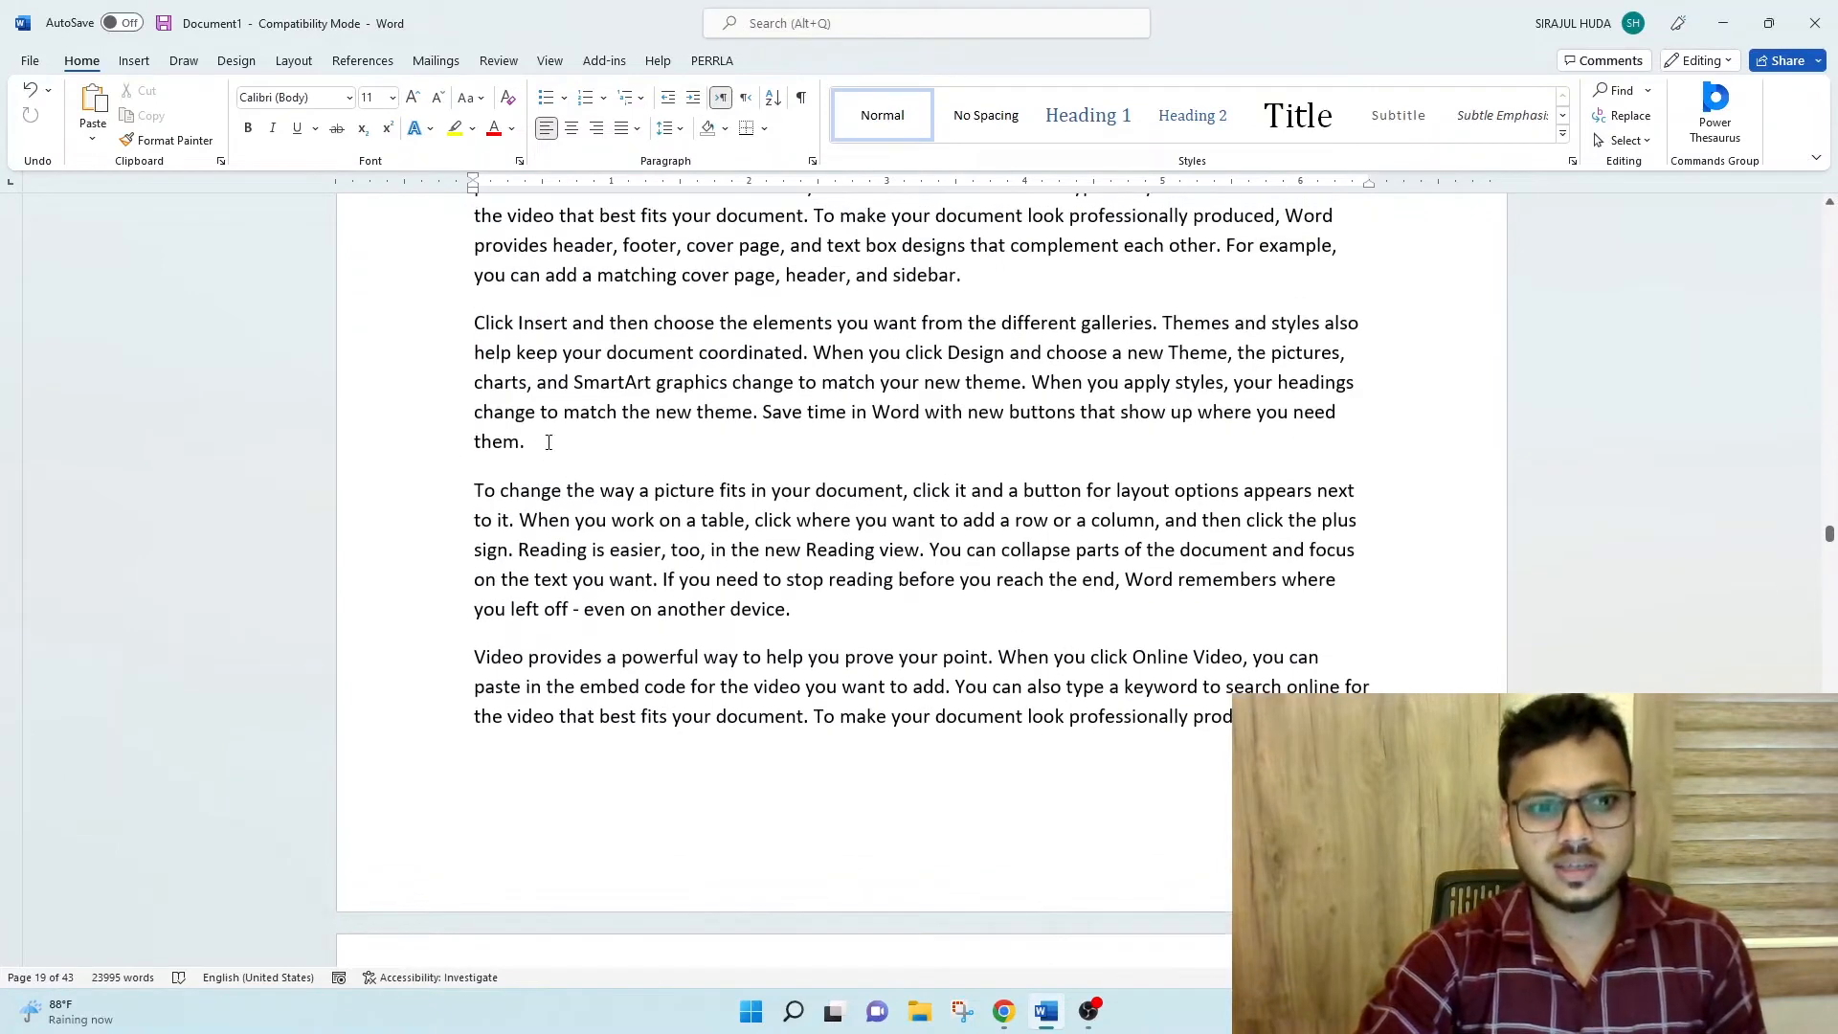
pyautogui.click(540, 449)
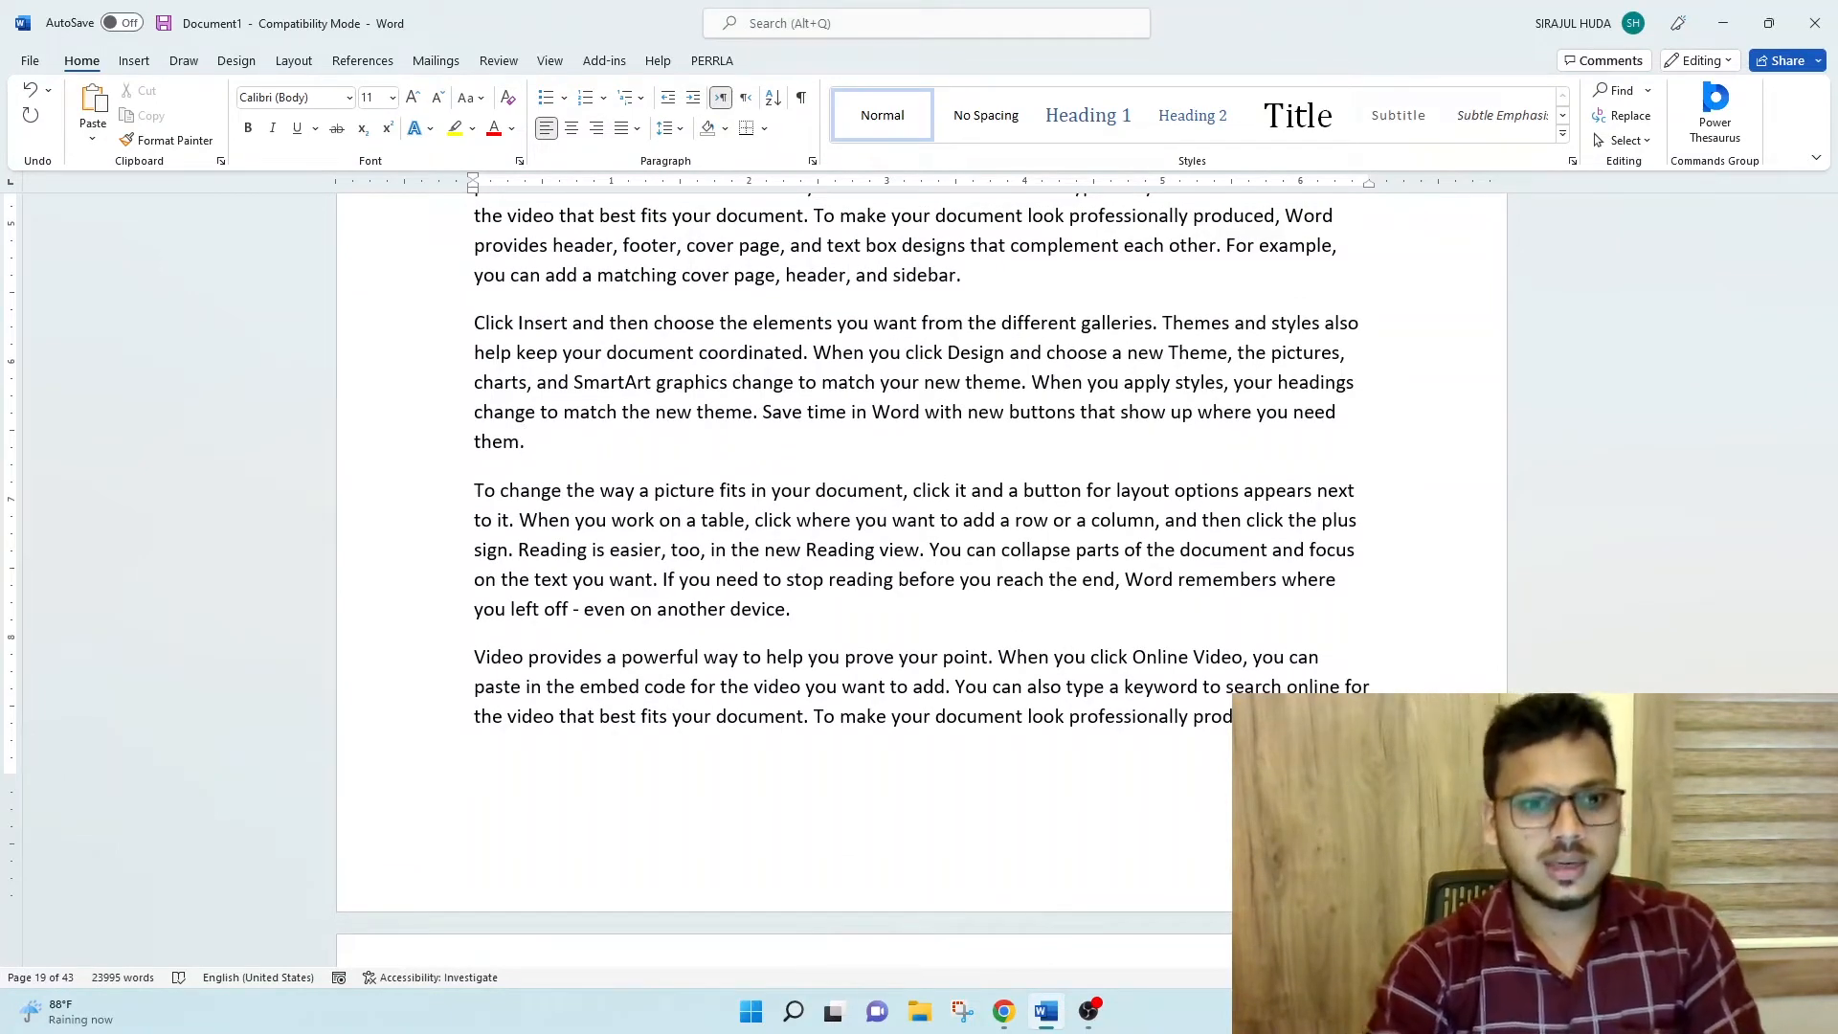
pyautogui.press('Return')
pyautogui.write('les')
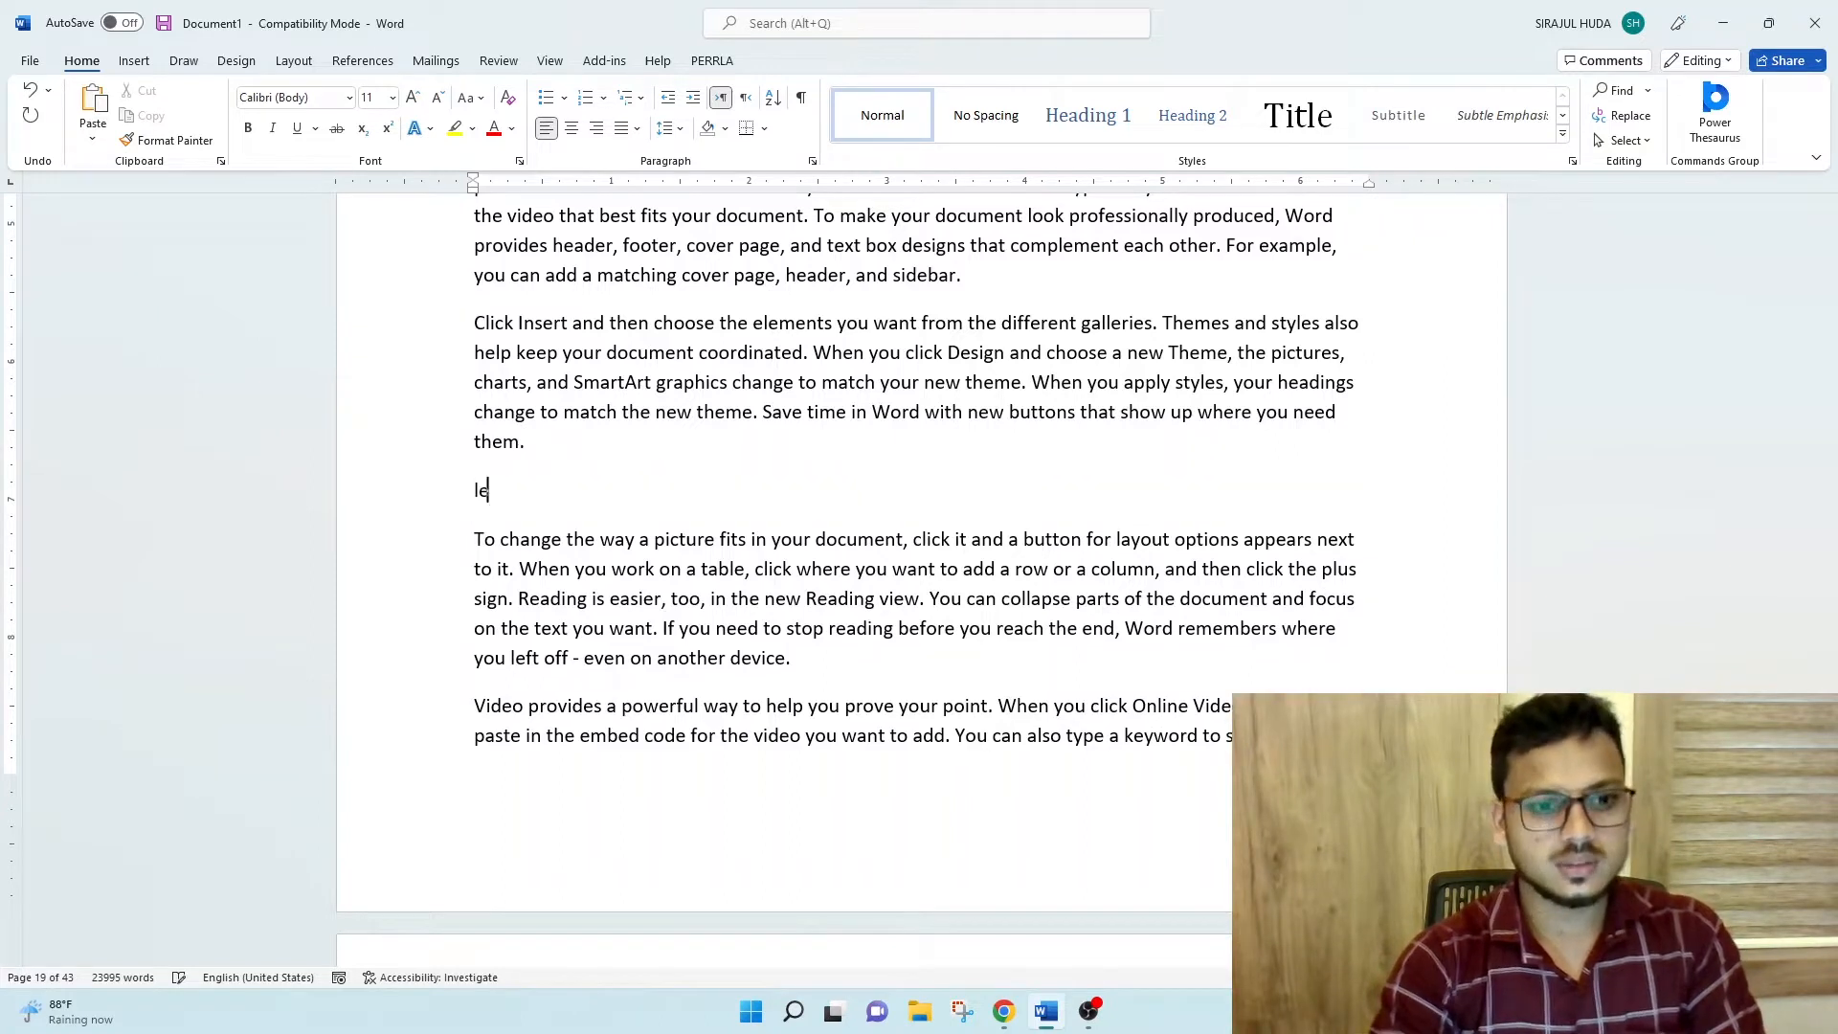
pyautogui.press('BackSpace')
pyautogui.write('sson 2')
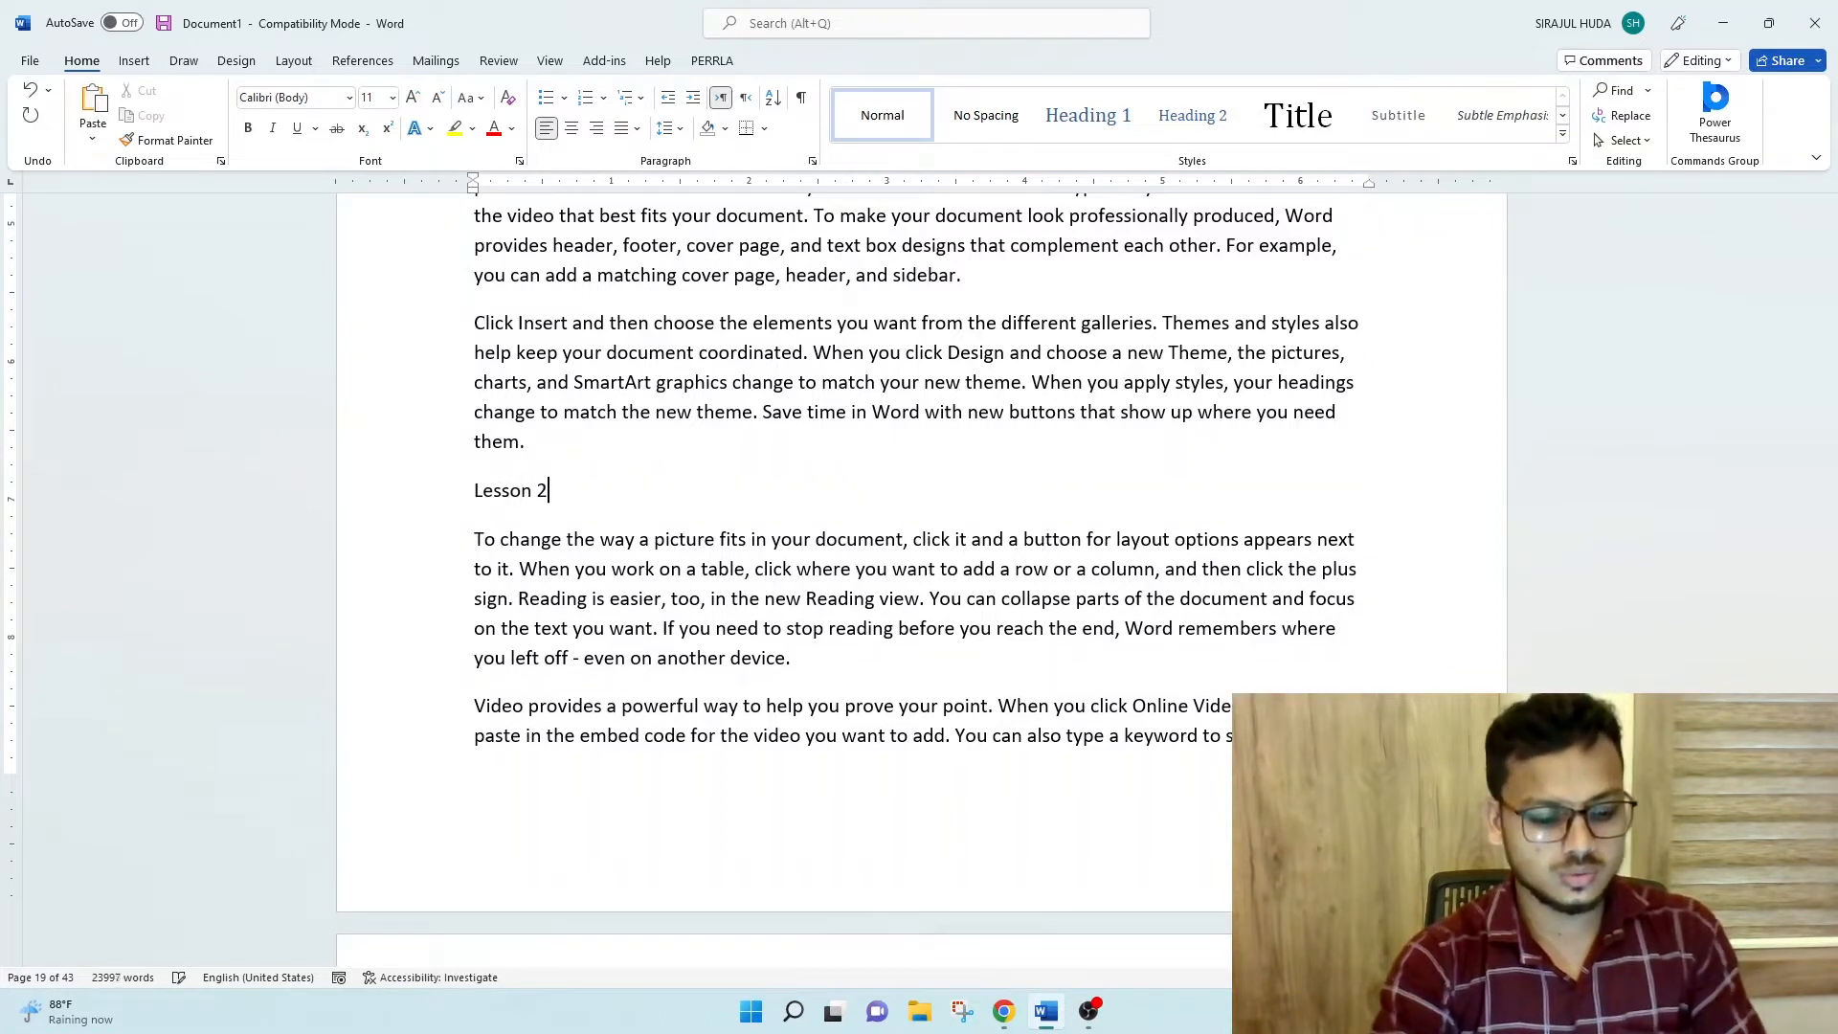
pyautogui.hotkey('ctrl', 'e')
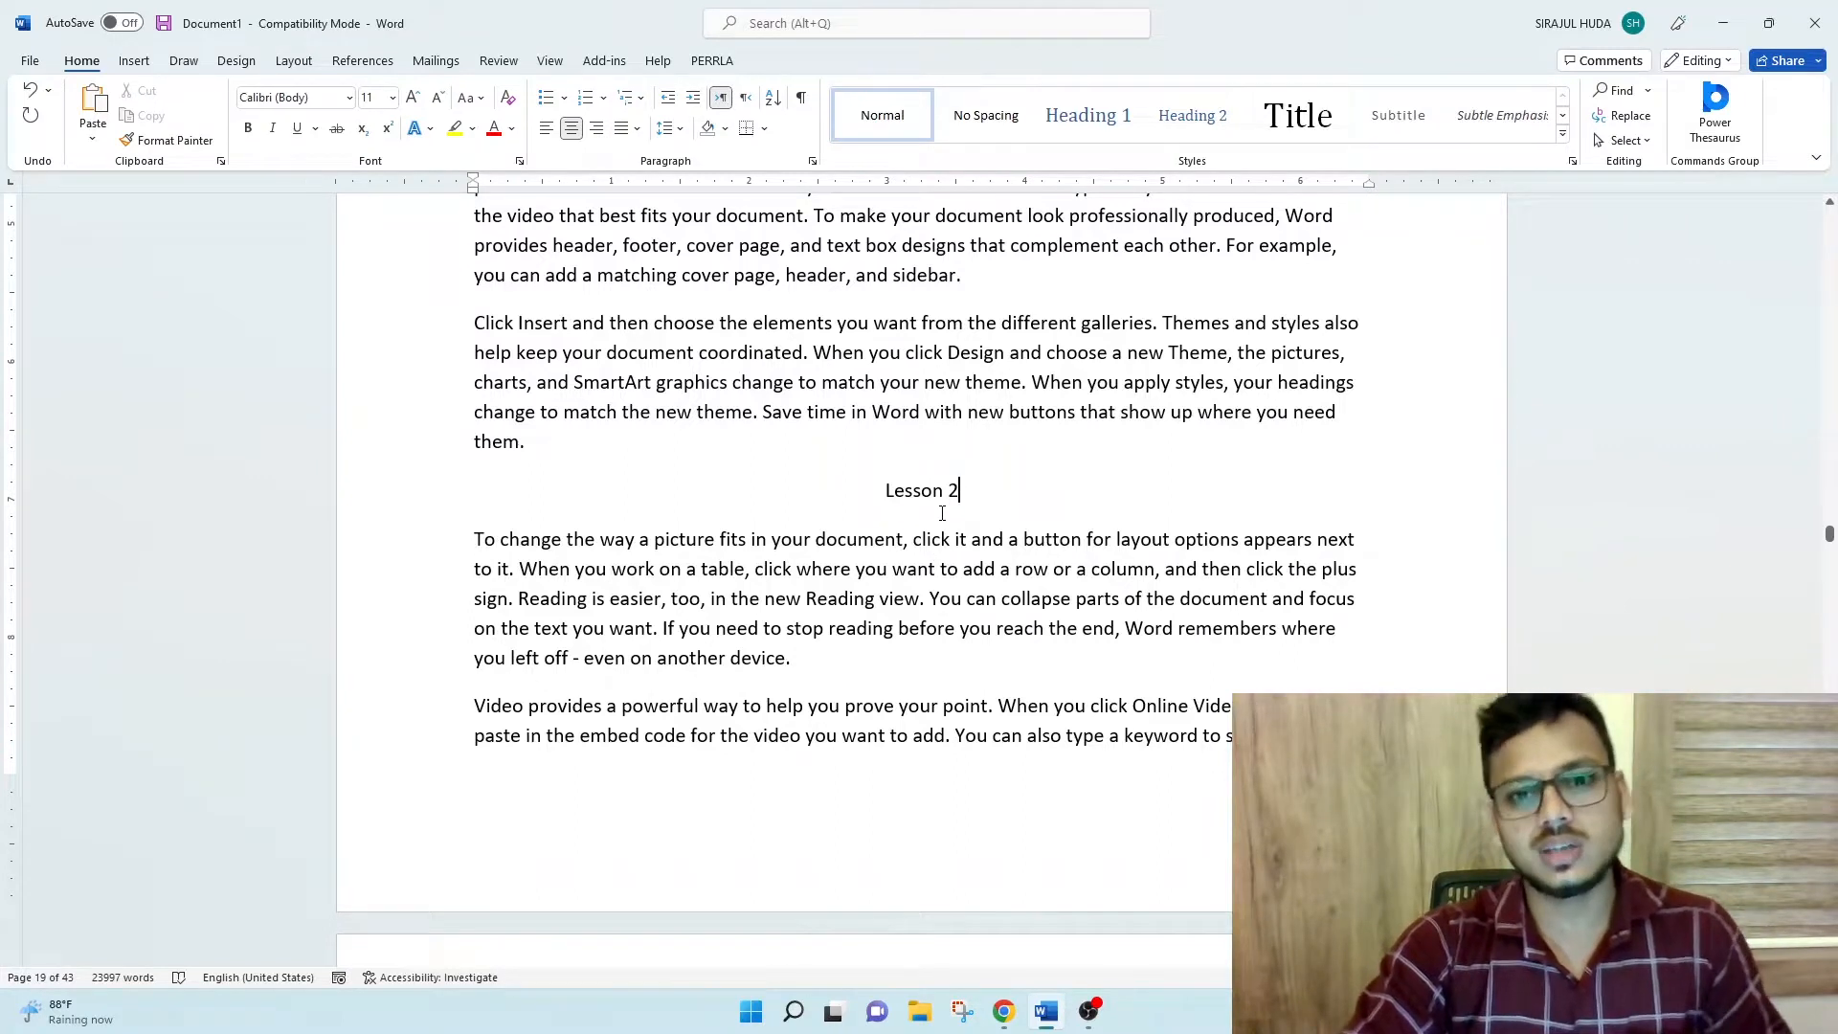
# - Bookmark the "Lesson 2" heading under the name lesson2, written without a space
pyautogui.hotkey('alt', 'n')
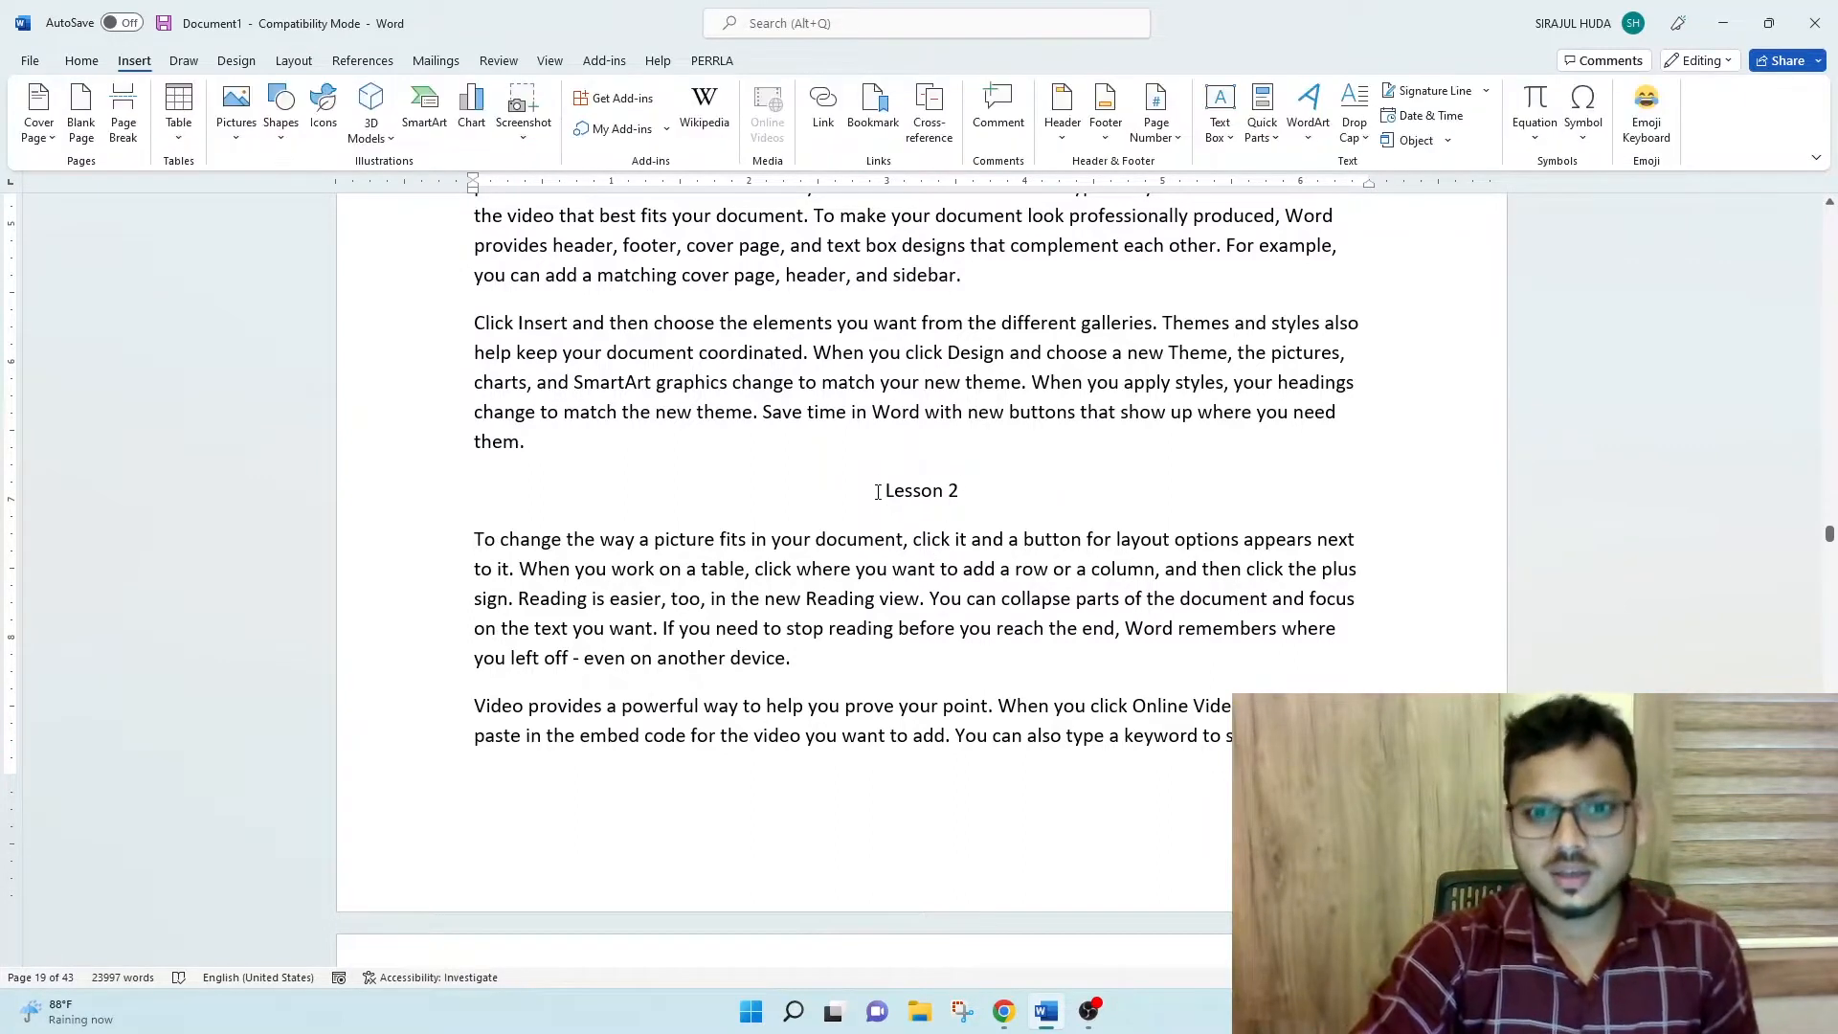
pyautogui.moveTo(882, 494); pyautogui.dragTo(957, 497)
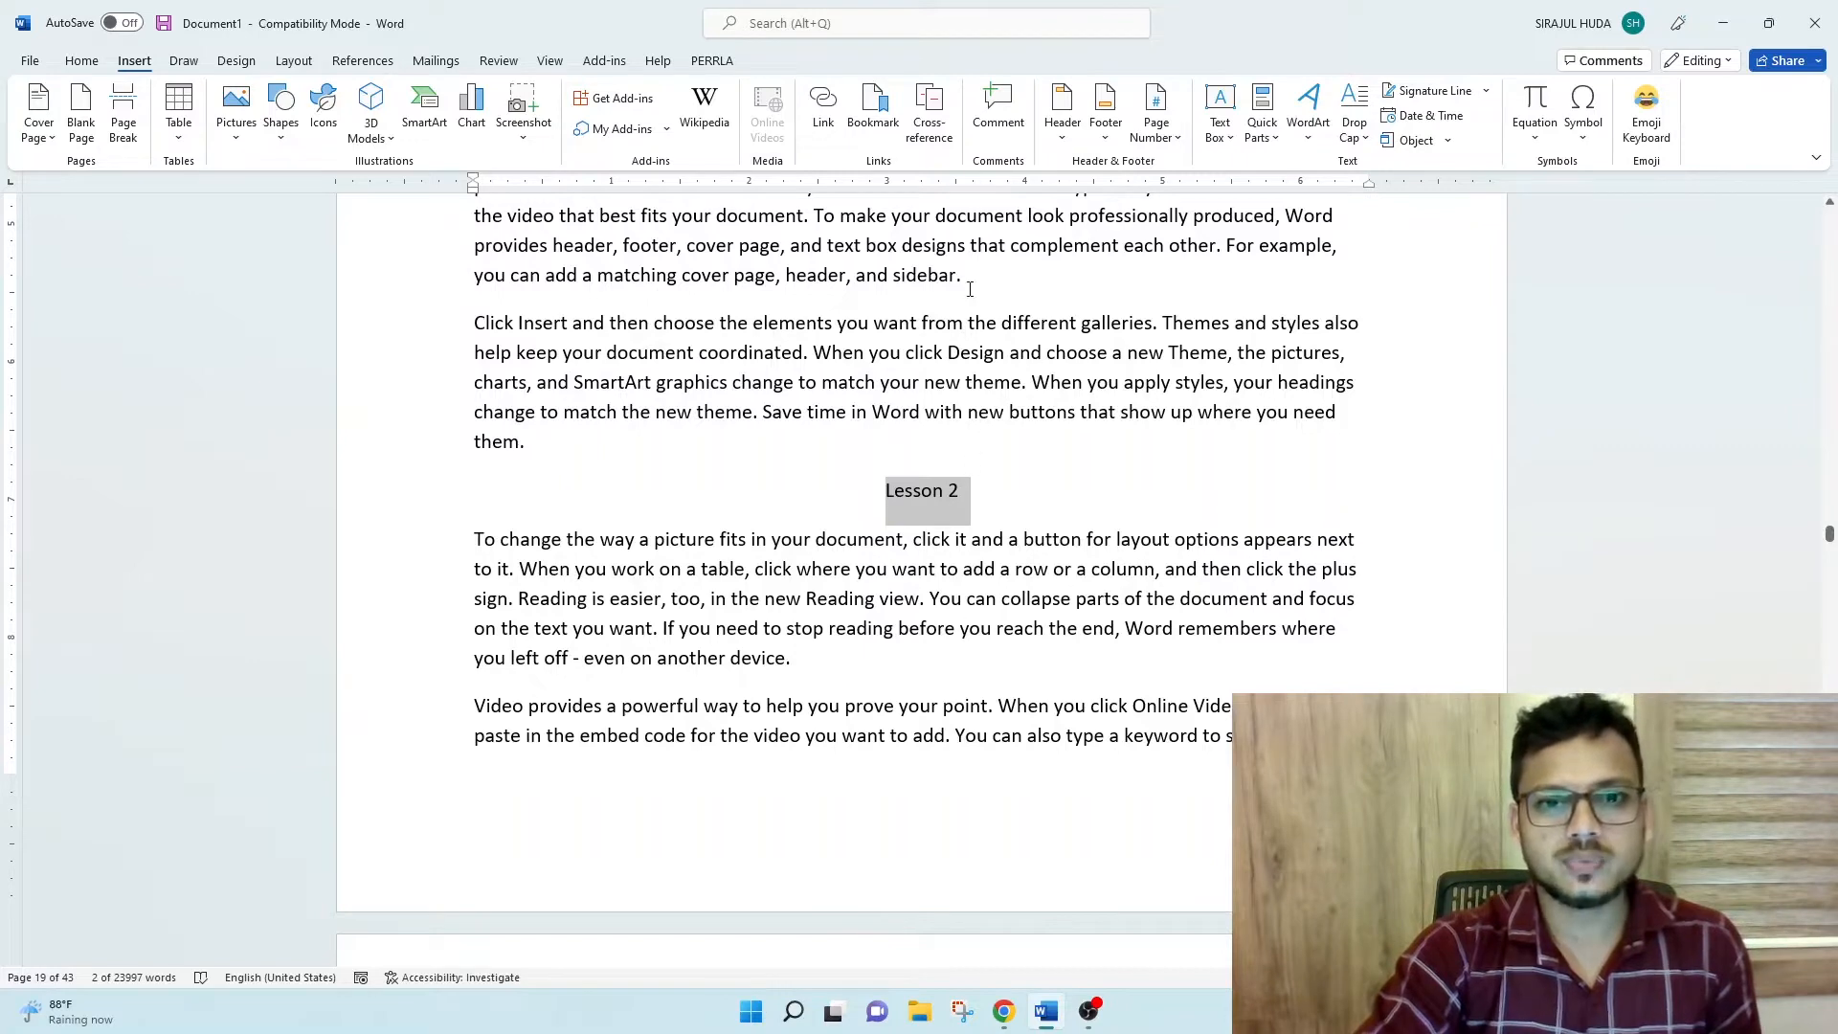
pyautogui.click(877, 109)
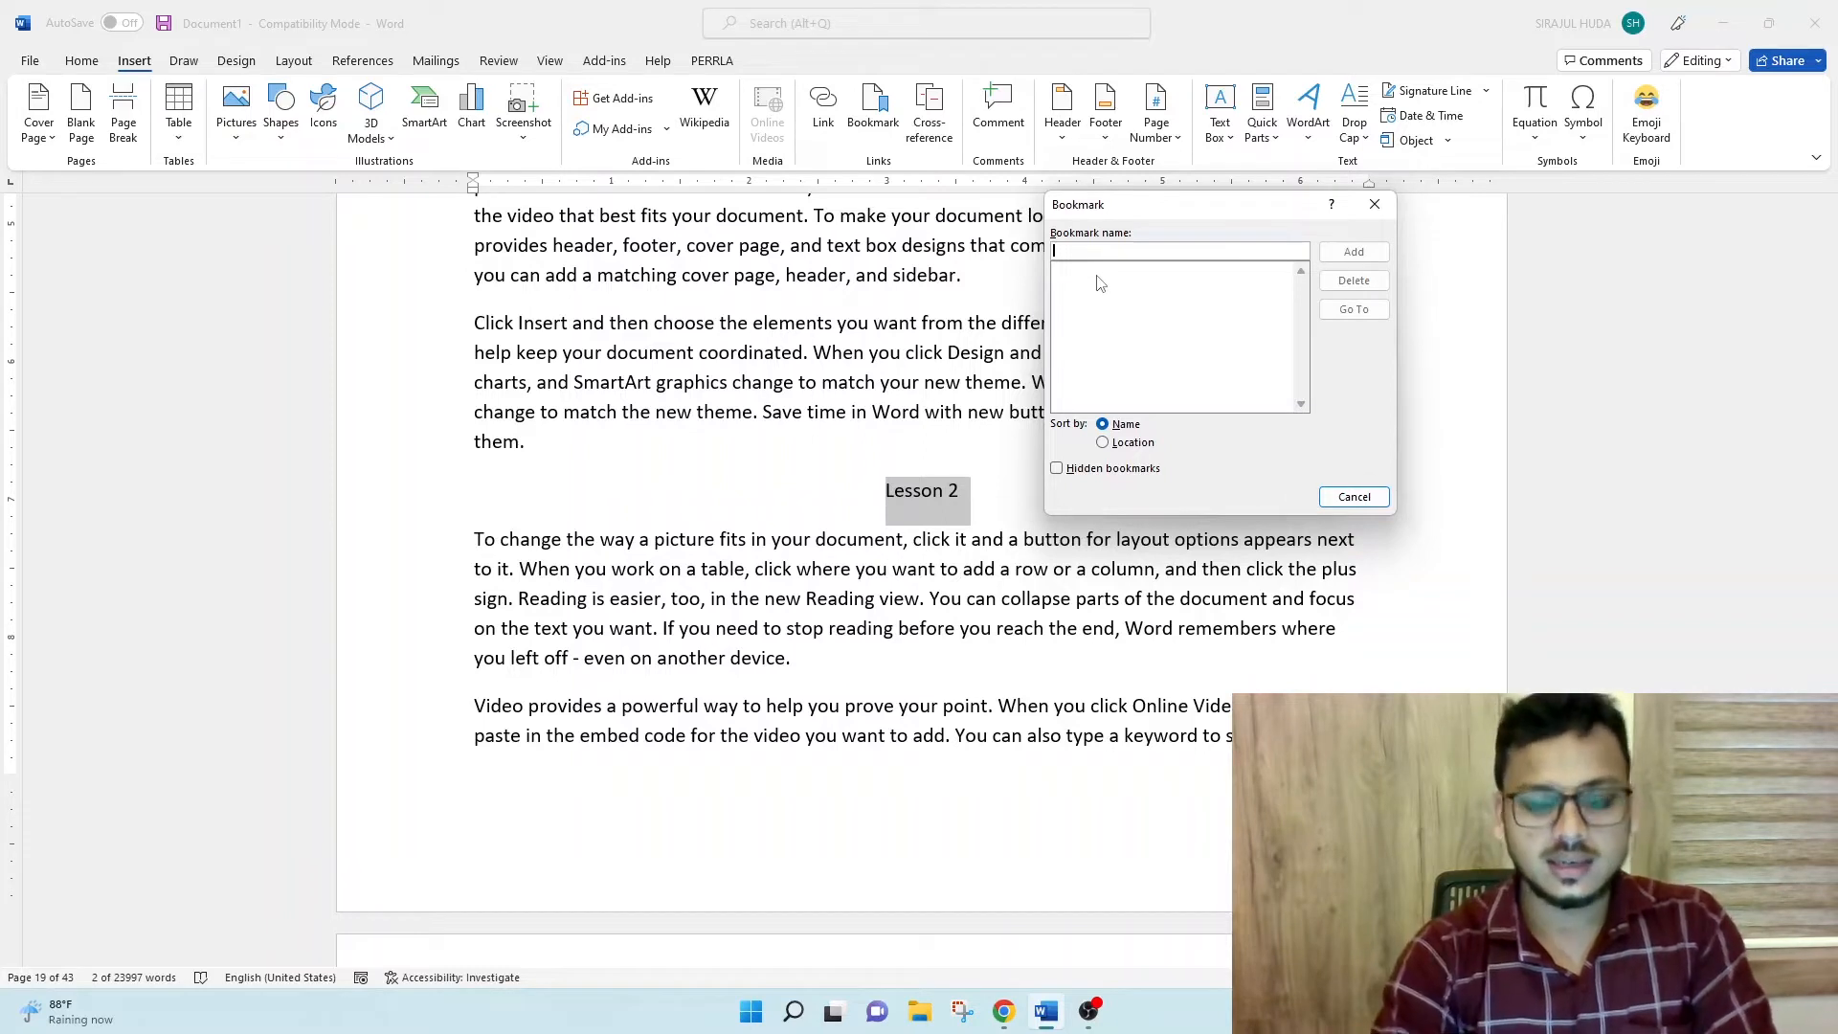
pyautogui.write('lesson')
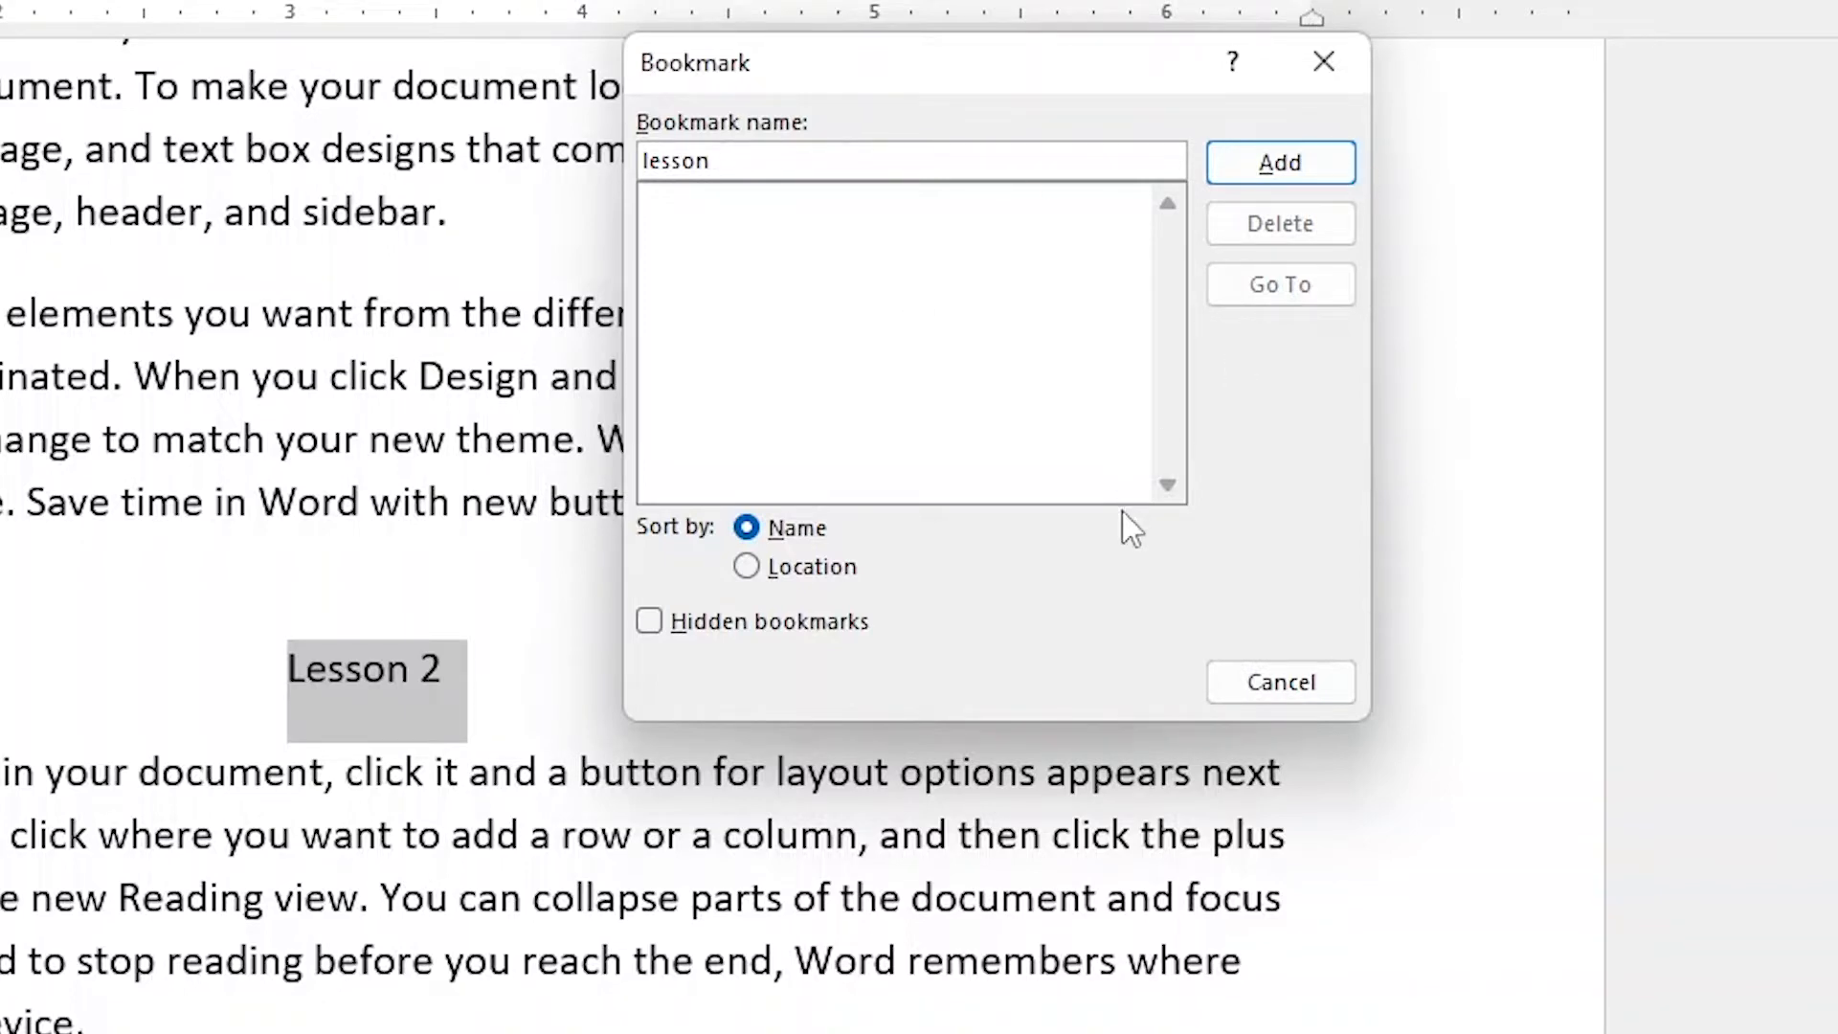
pyautogui.write('2')
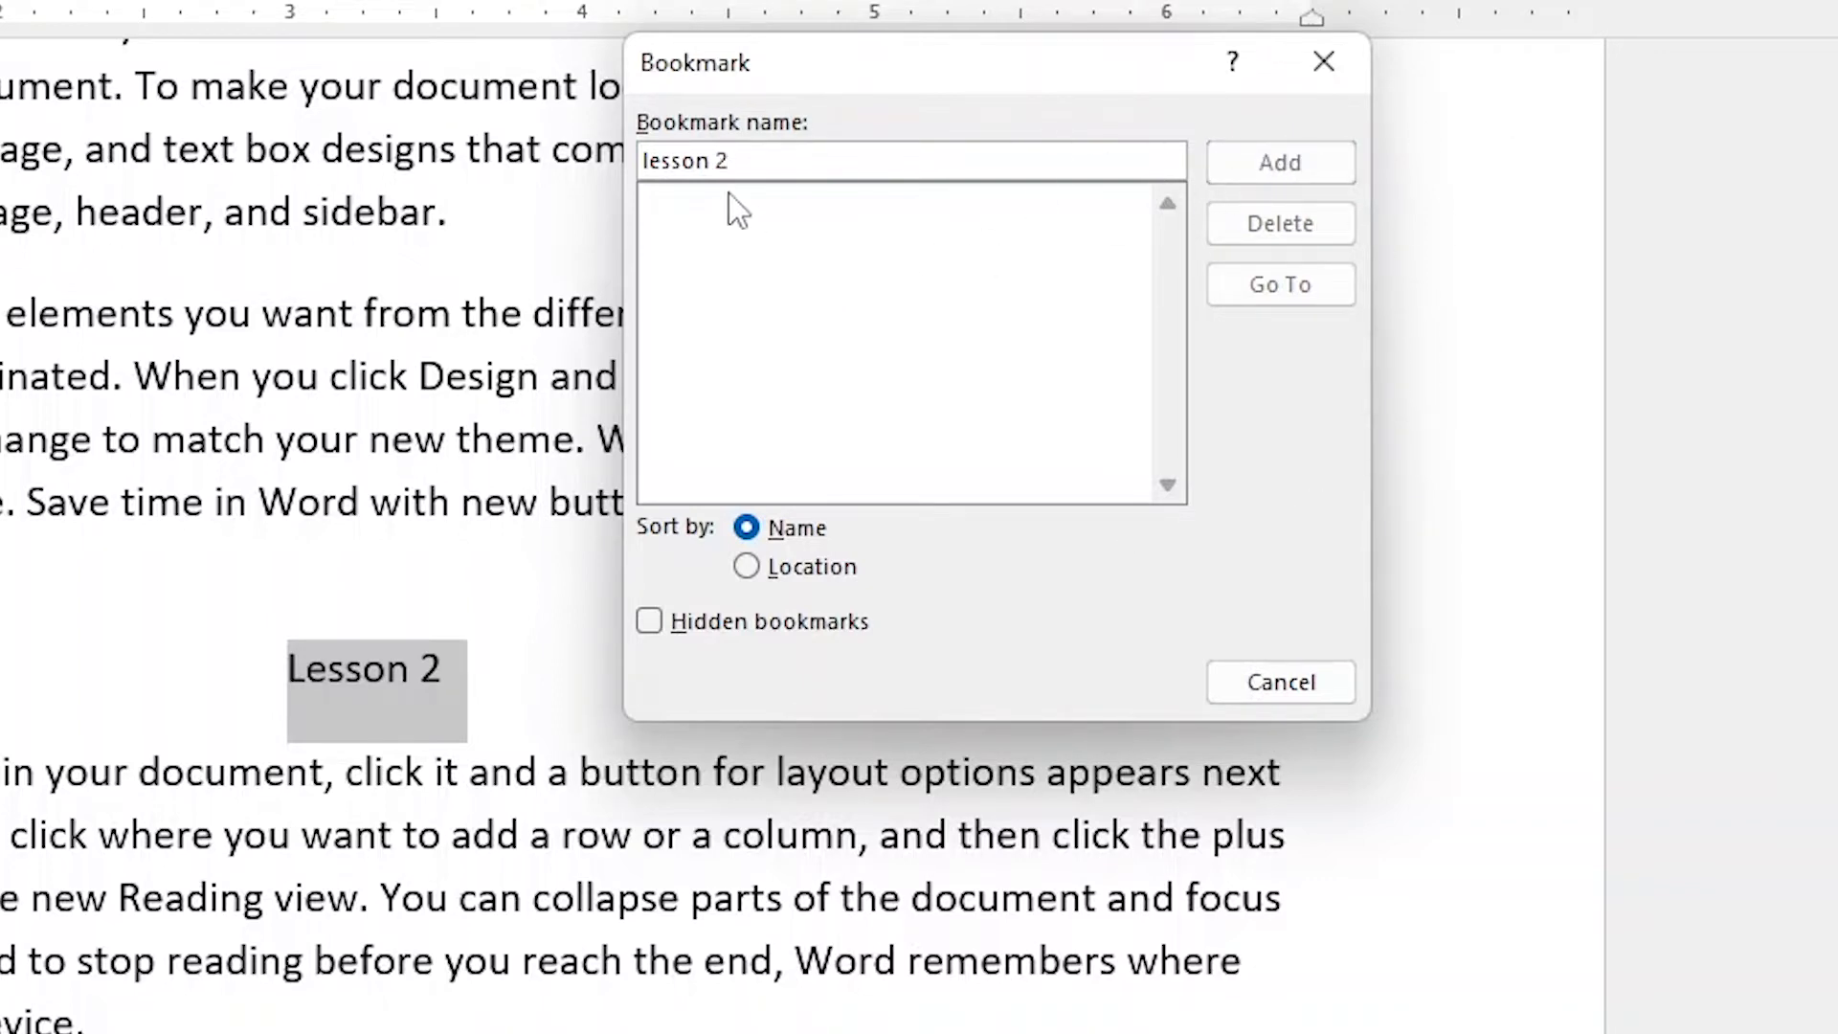
pyautogui.click(716, 160)
pyautogui.press('BackSpace')
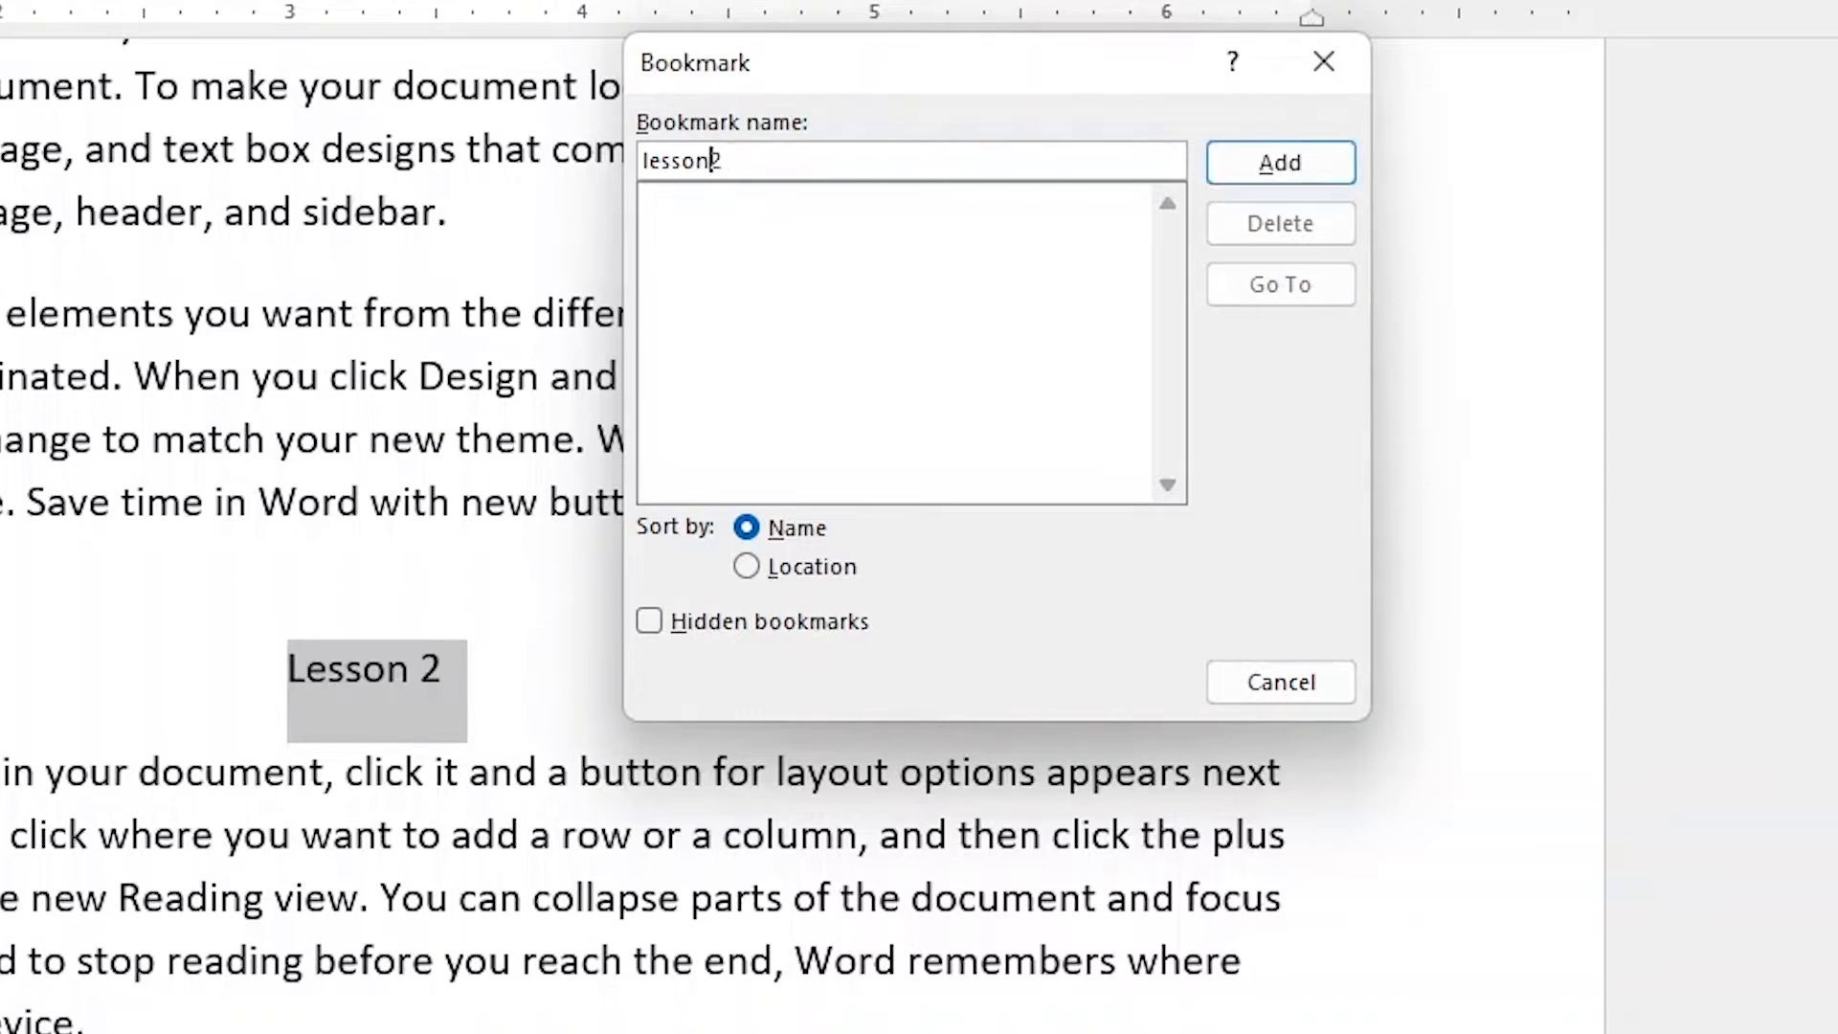
pyautogui.press('Delete')
pyautogui.write('2')
pyautogui.click(1305, 179)
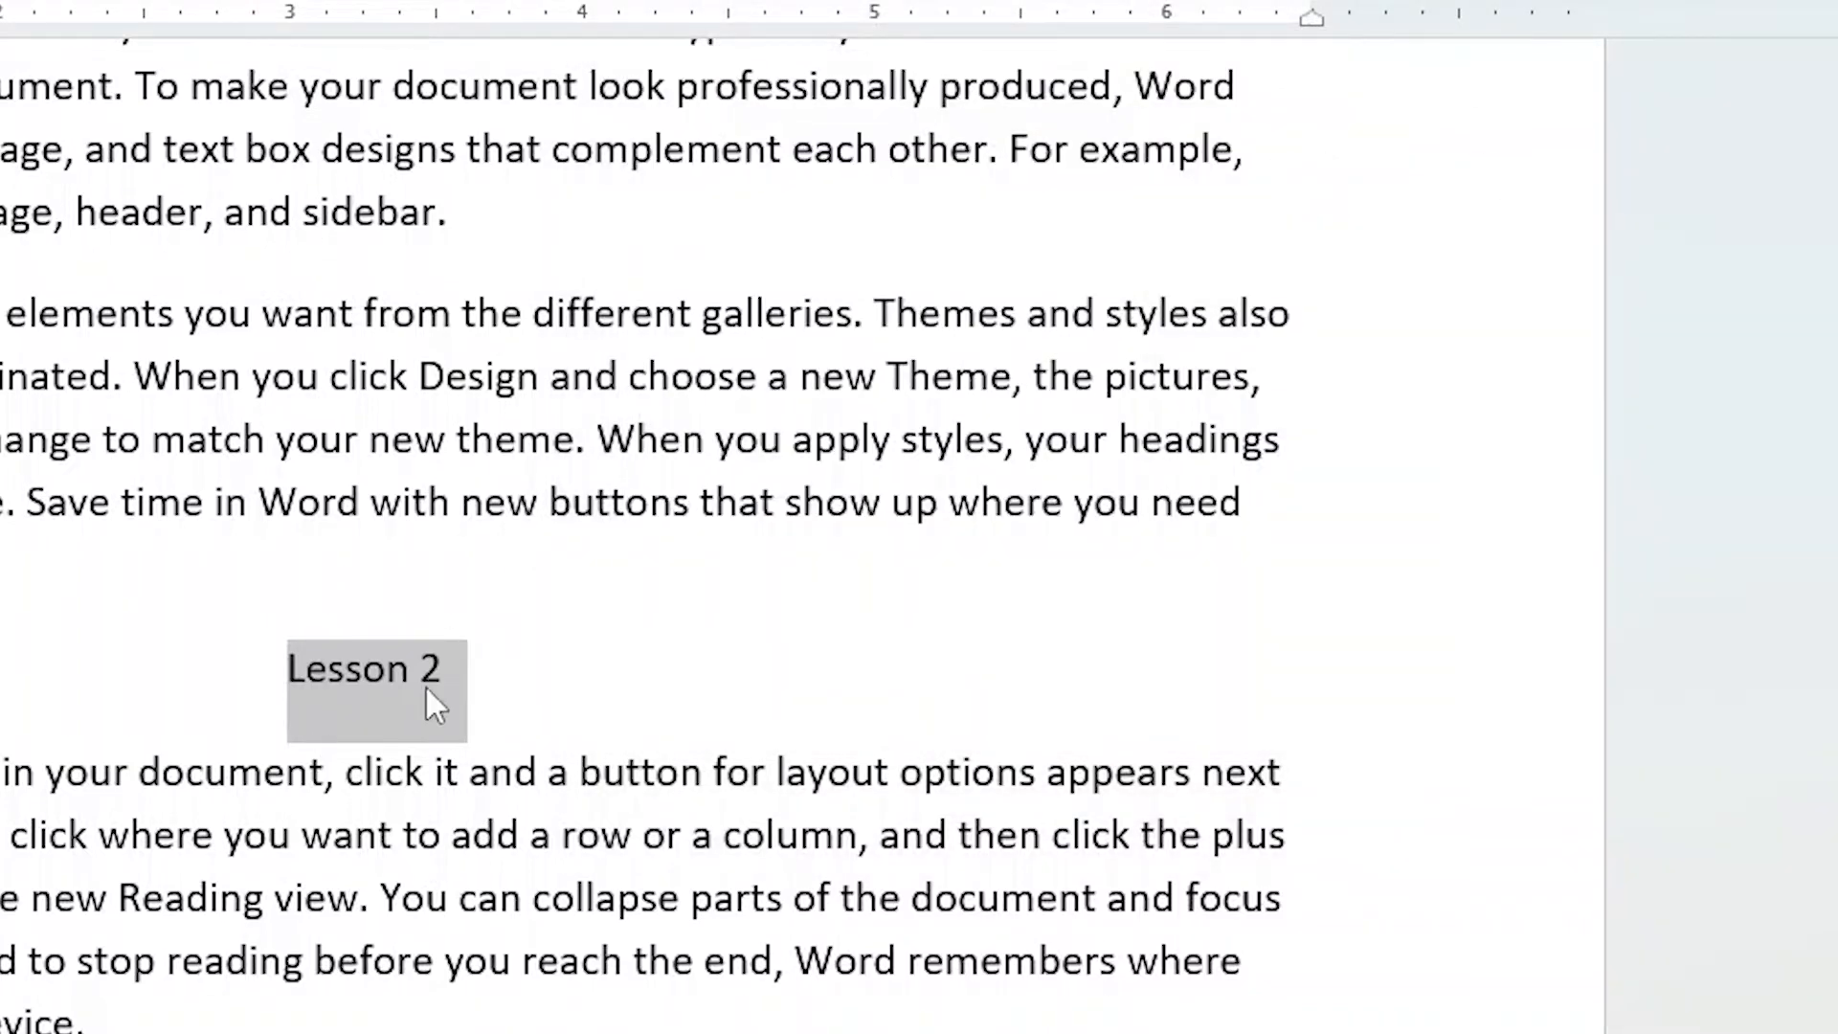
pyautogui.press('Right')
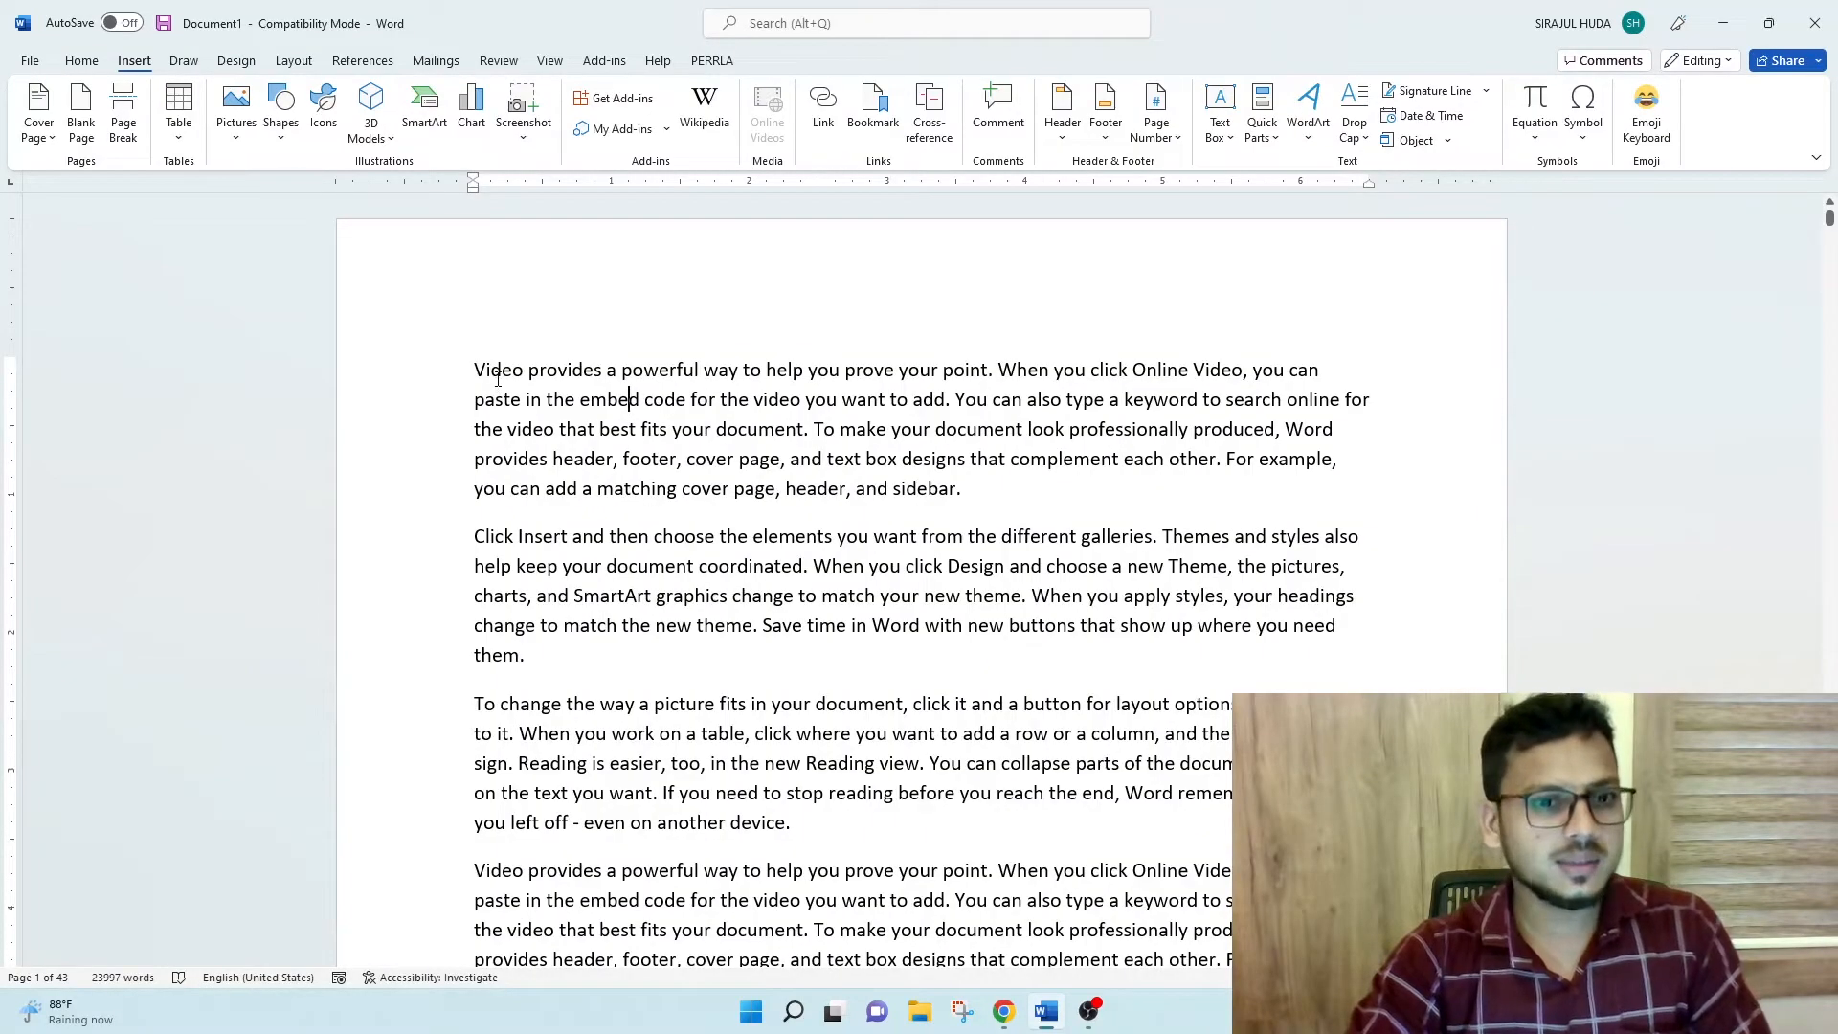
# - Return to the beginning of the document and look over the first page
pyautogui.click(489, 372)
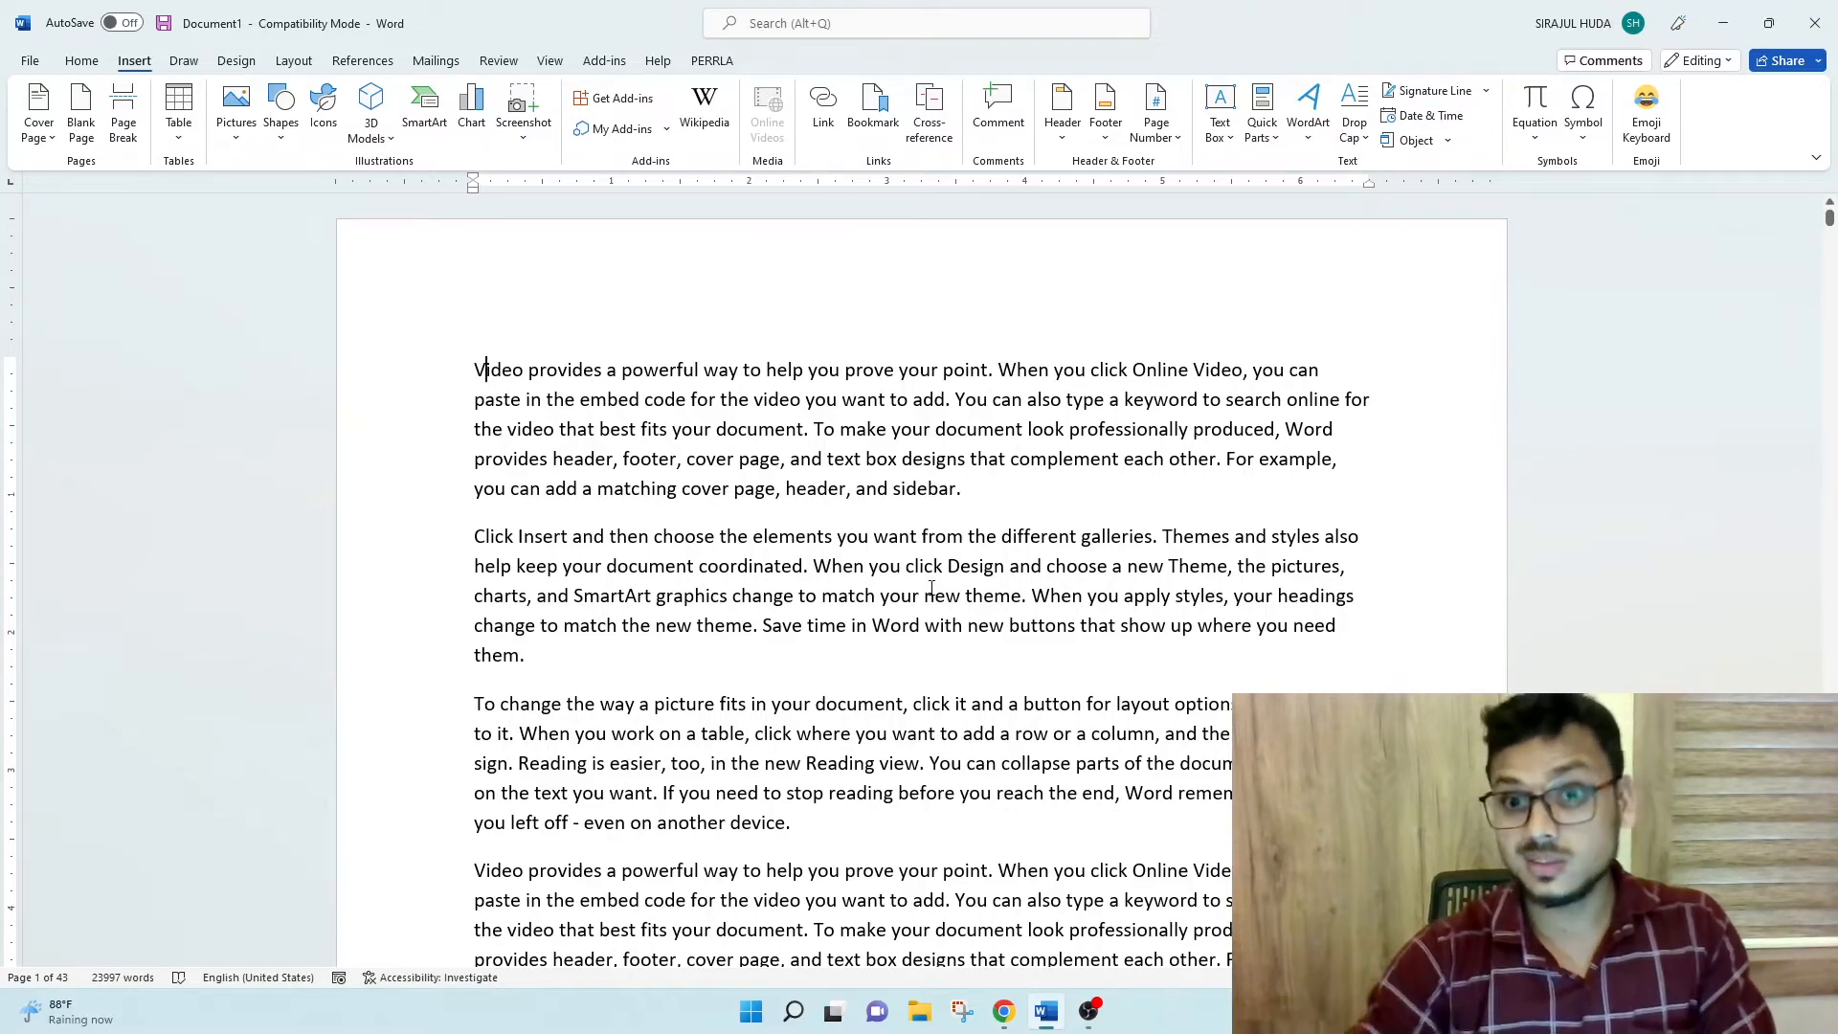
pyautogui.scroll(-10, 923, 638)
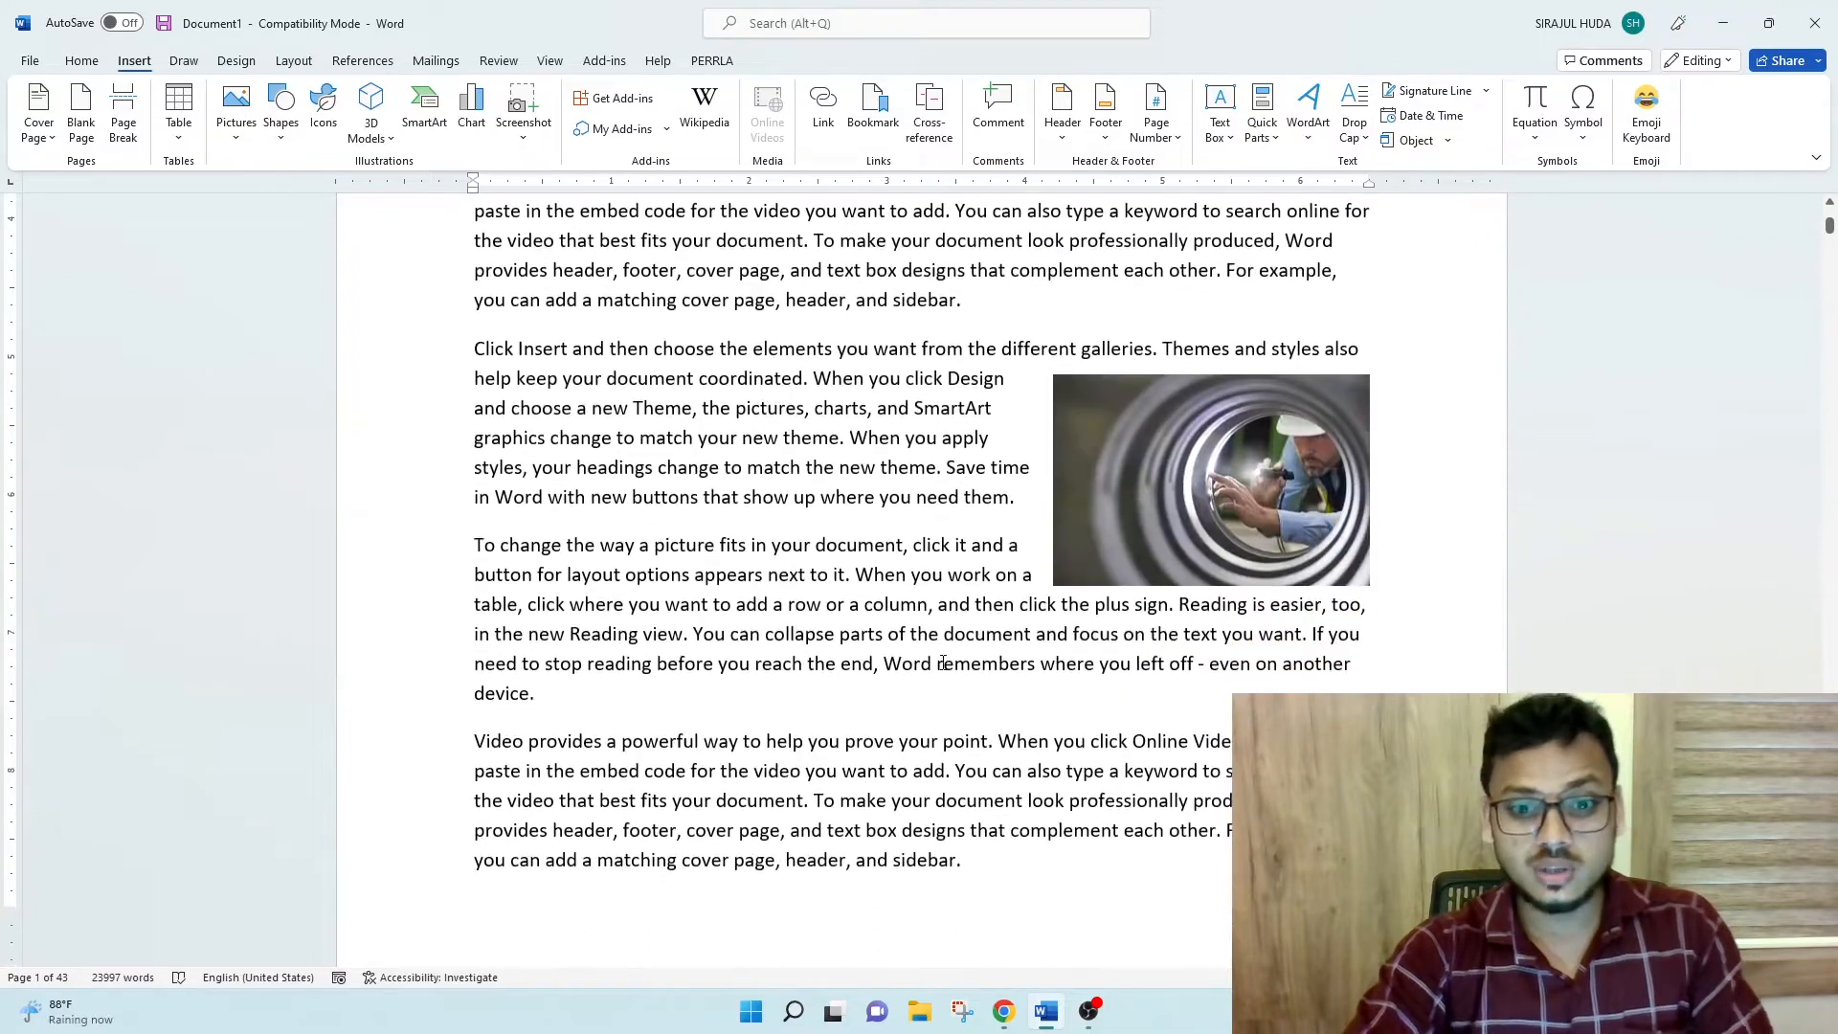
pyautogui.scroll(9, 943, 673)
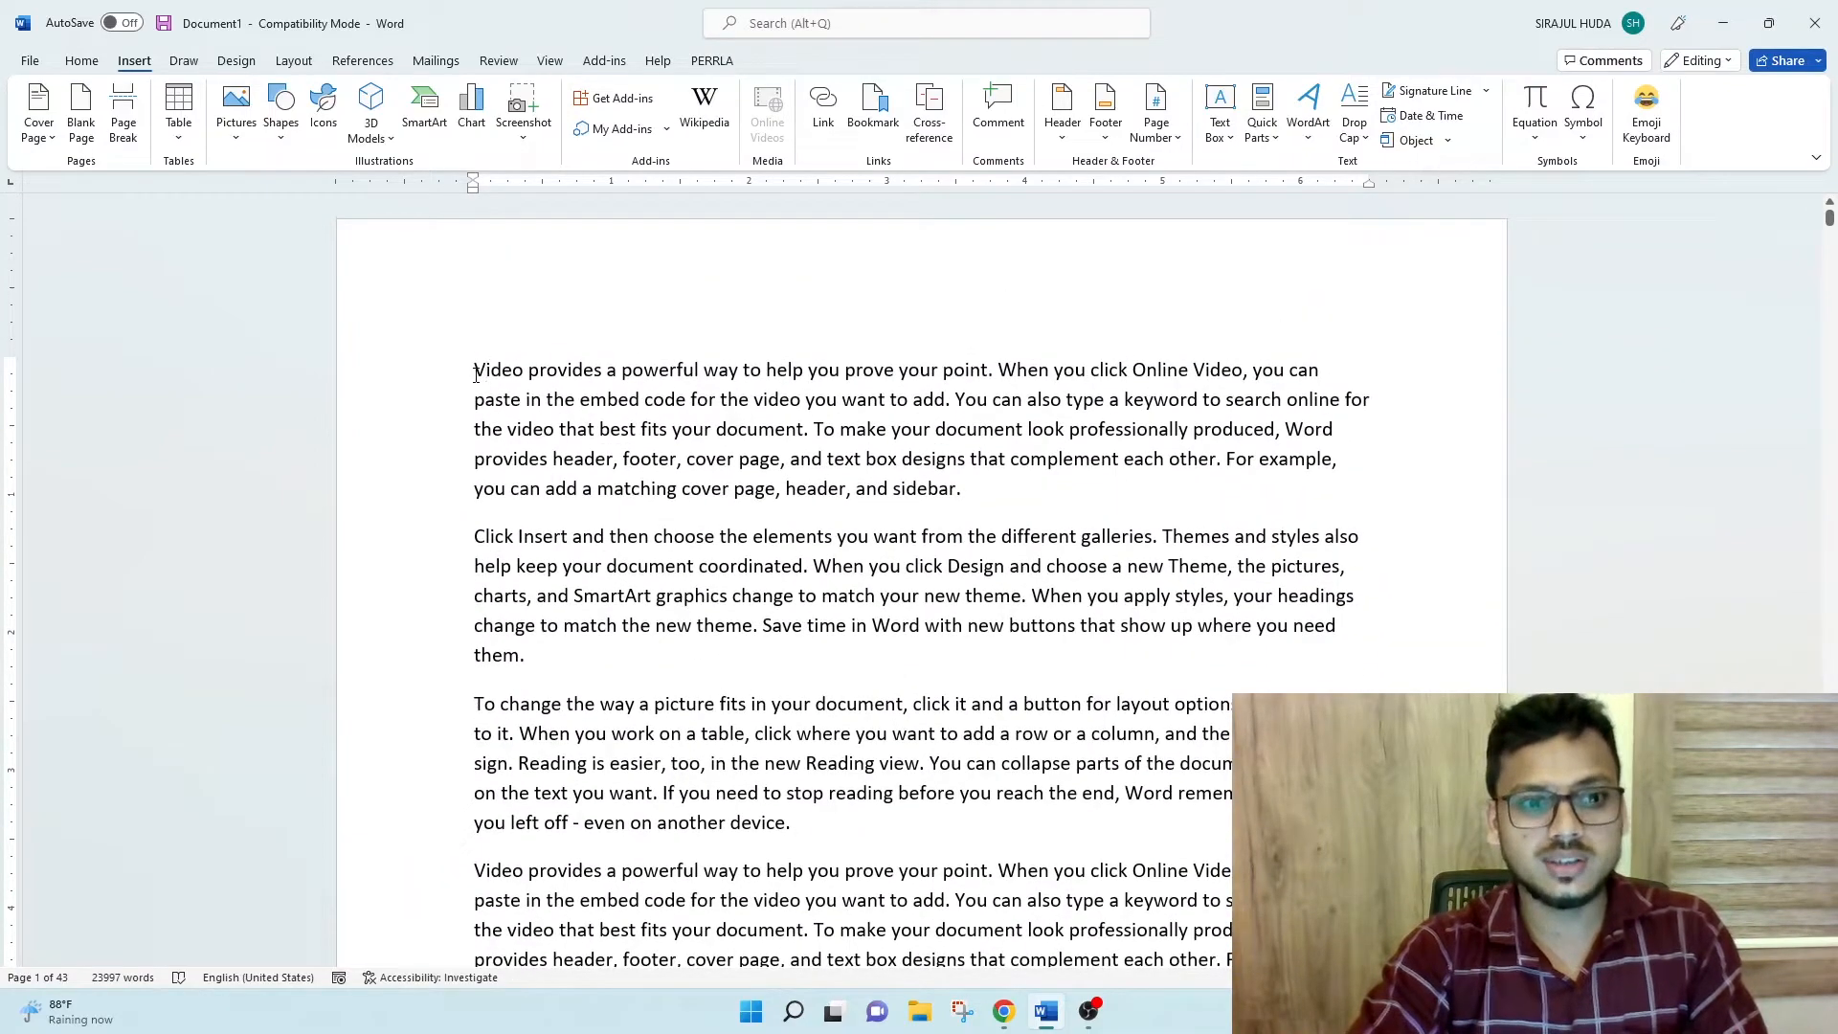
pyautogui.click(81, 61)
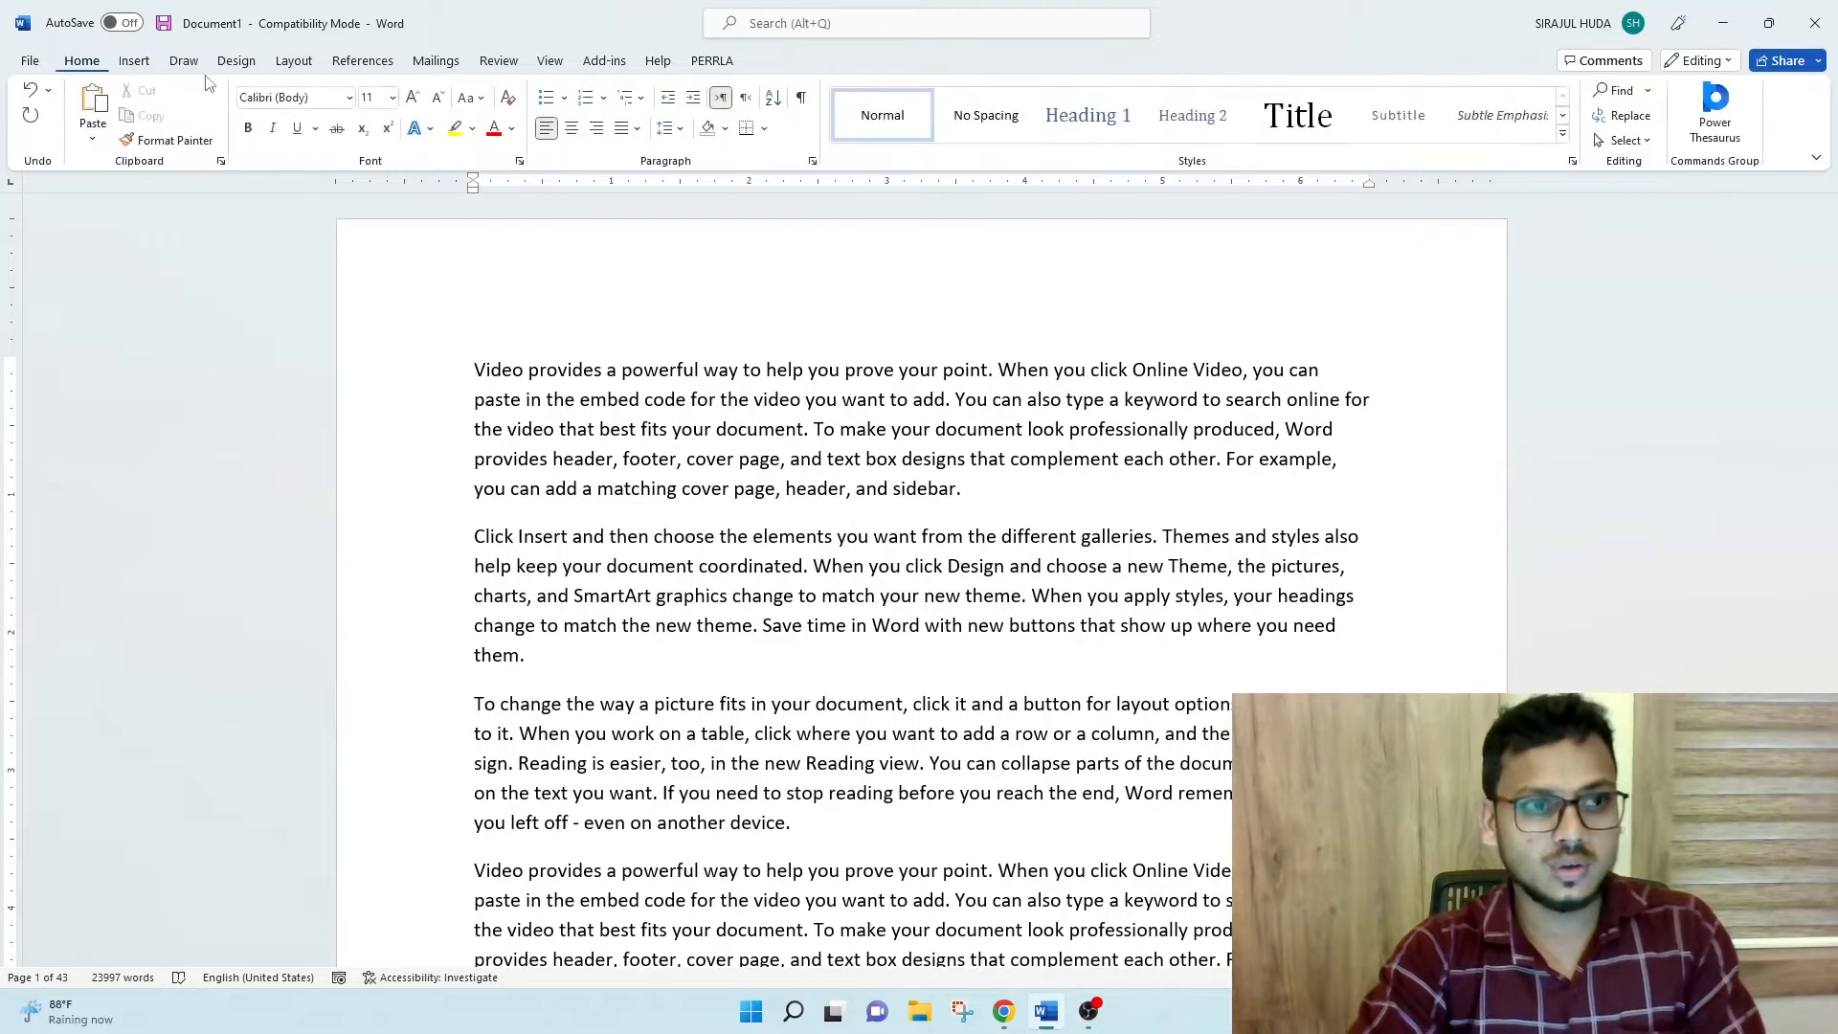
pyautogui.click(1647, 90)
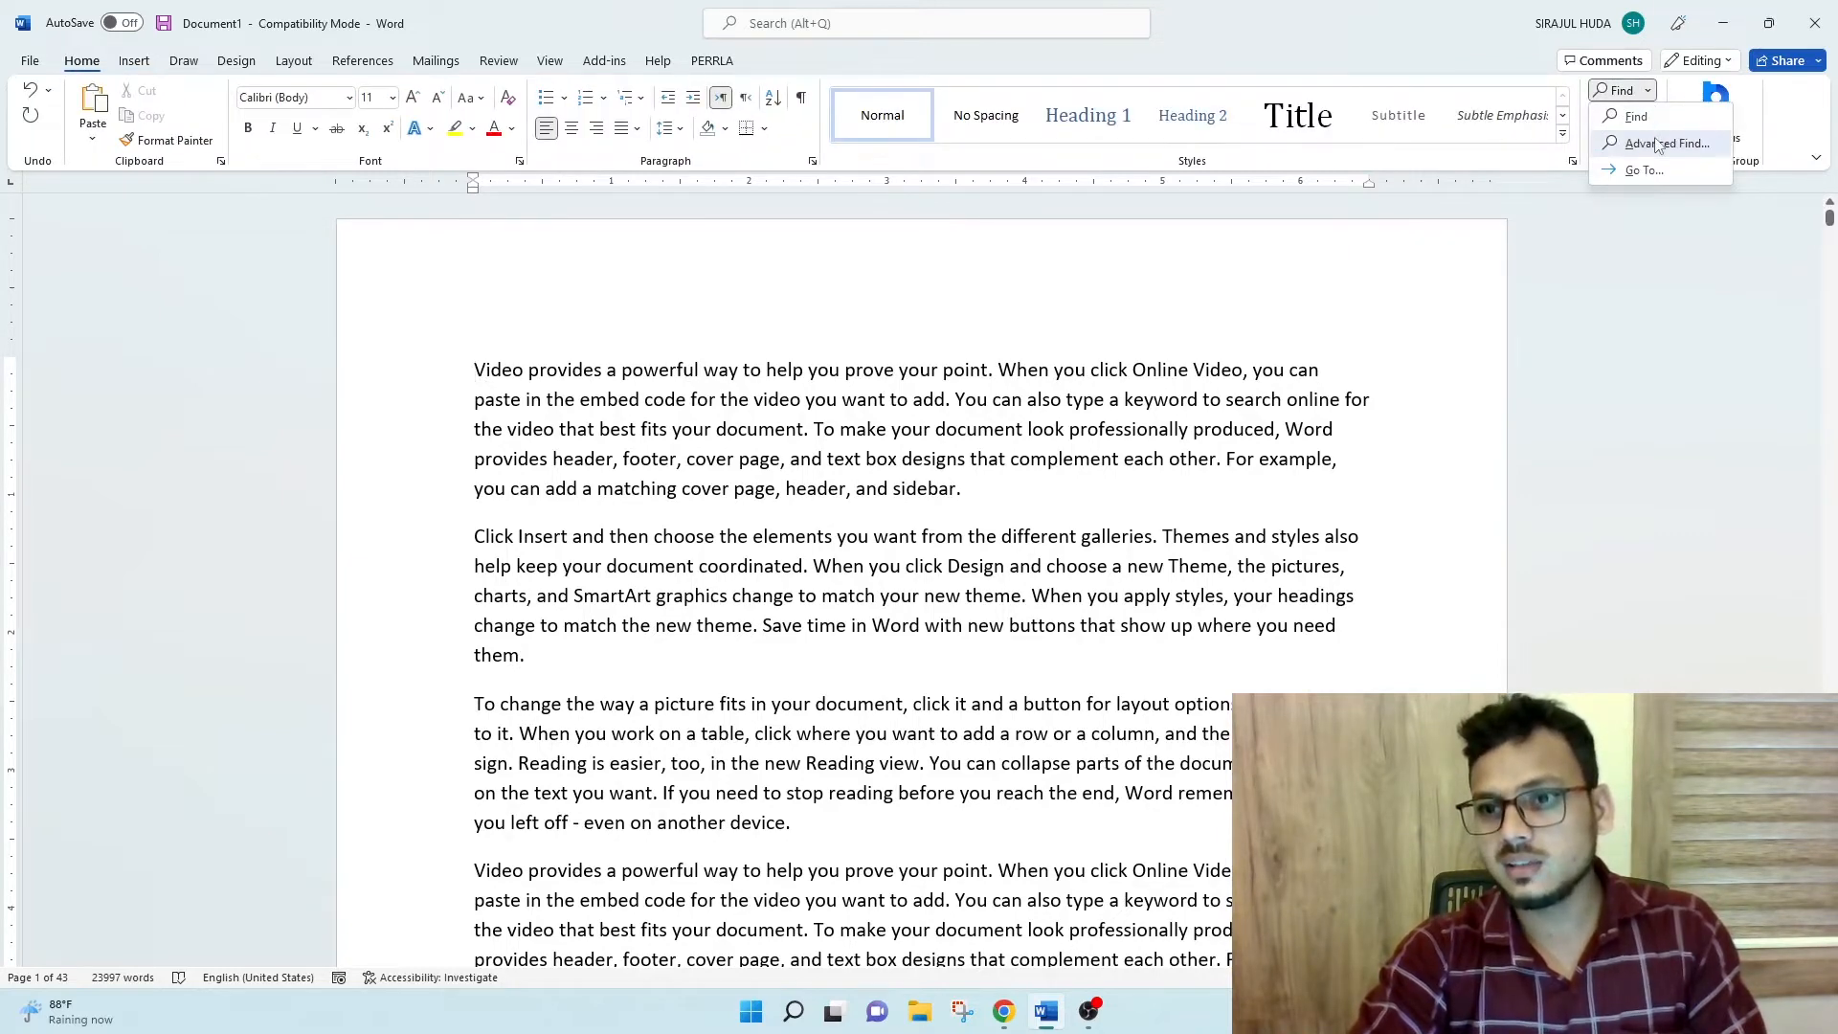
pyautogui.click(1643, 168)
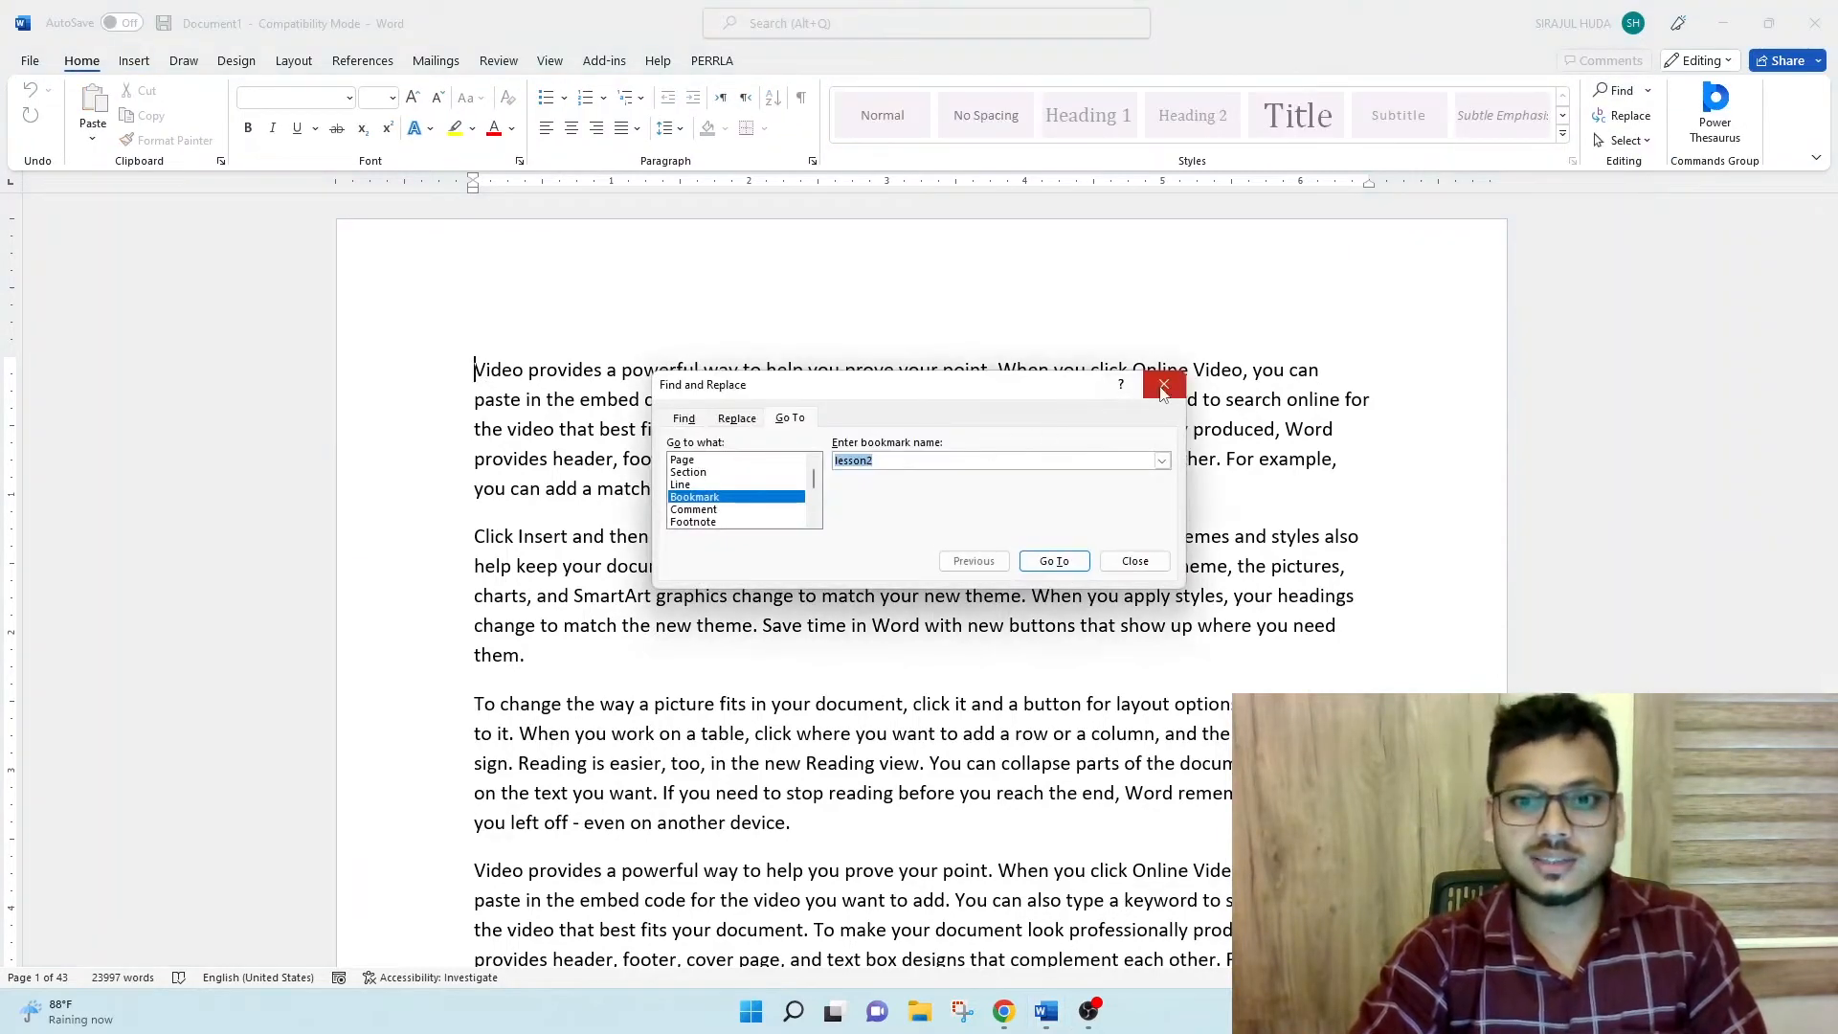
pyautogui.click(1164, 384)
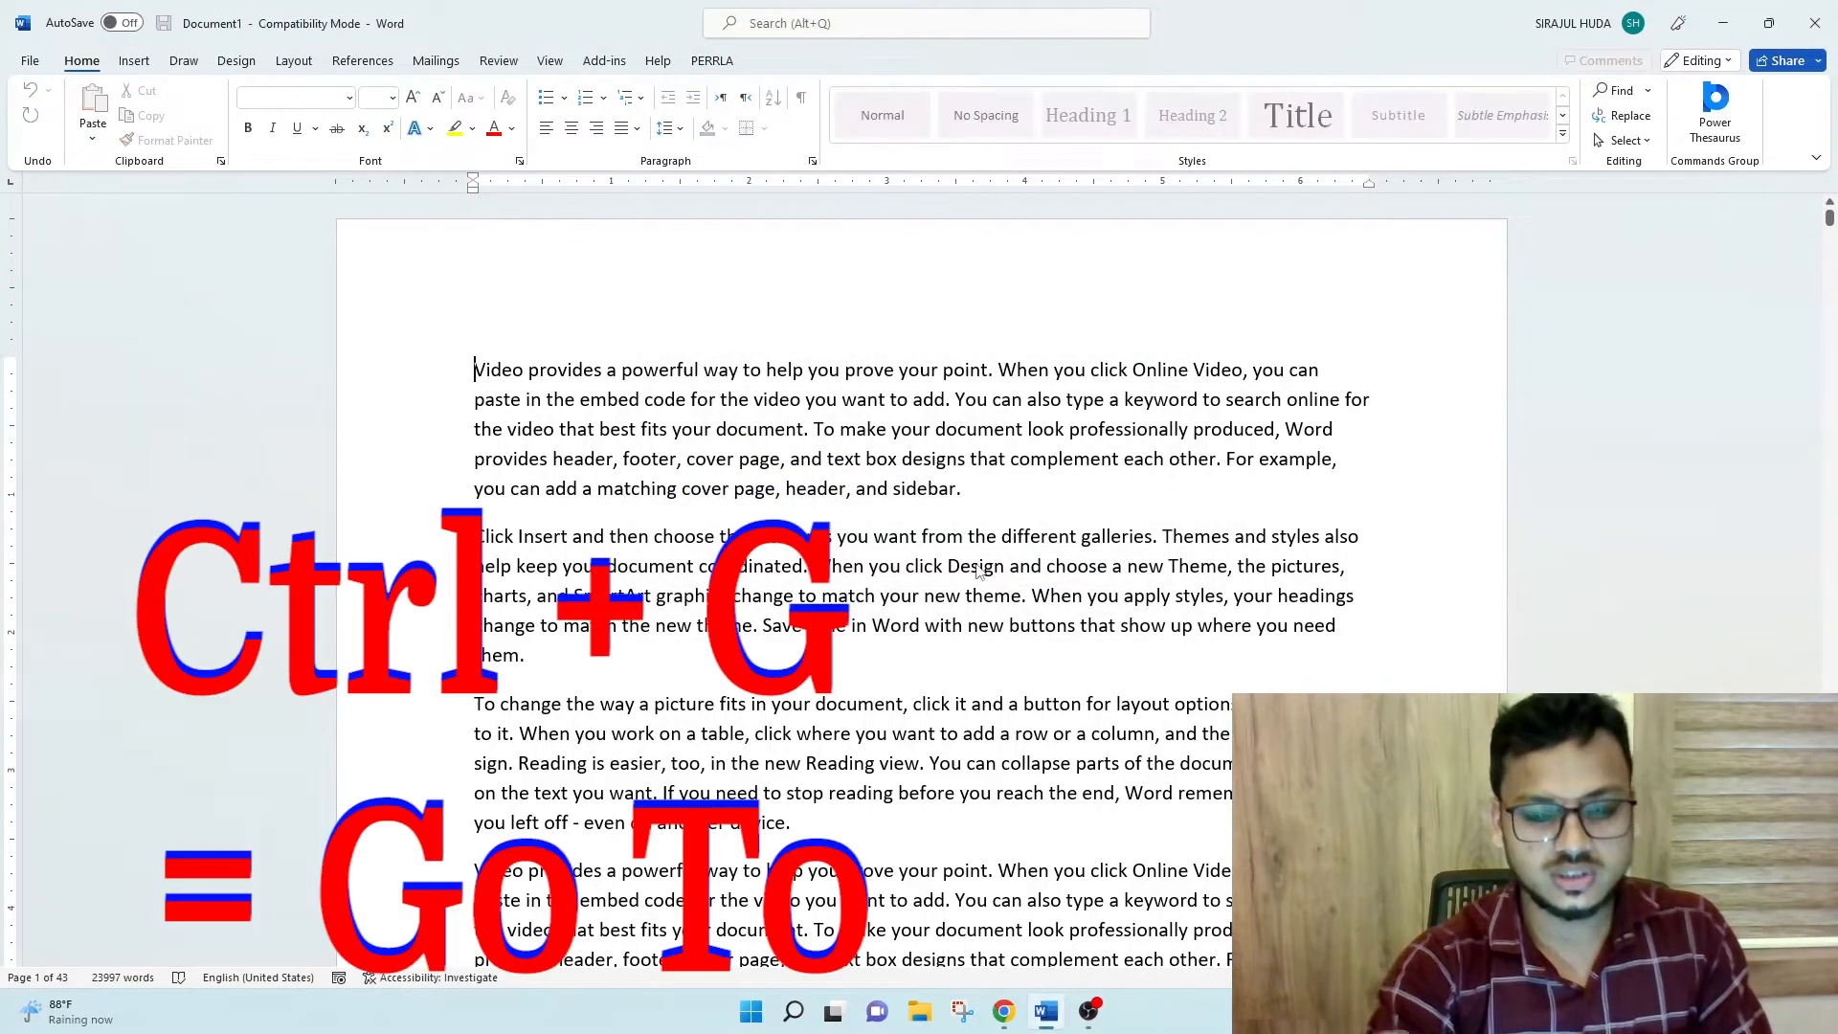
# - Use Go To to jump to the bookmark lesson2, then place the cursor at the end of the "Lesson 2" heading
pyautogui.hotkey('ctrl', 'g')
pyautogui.click(700, 496)
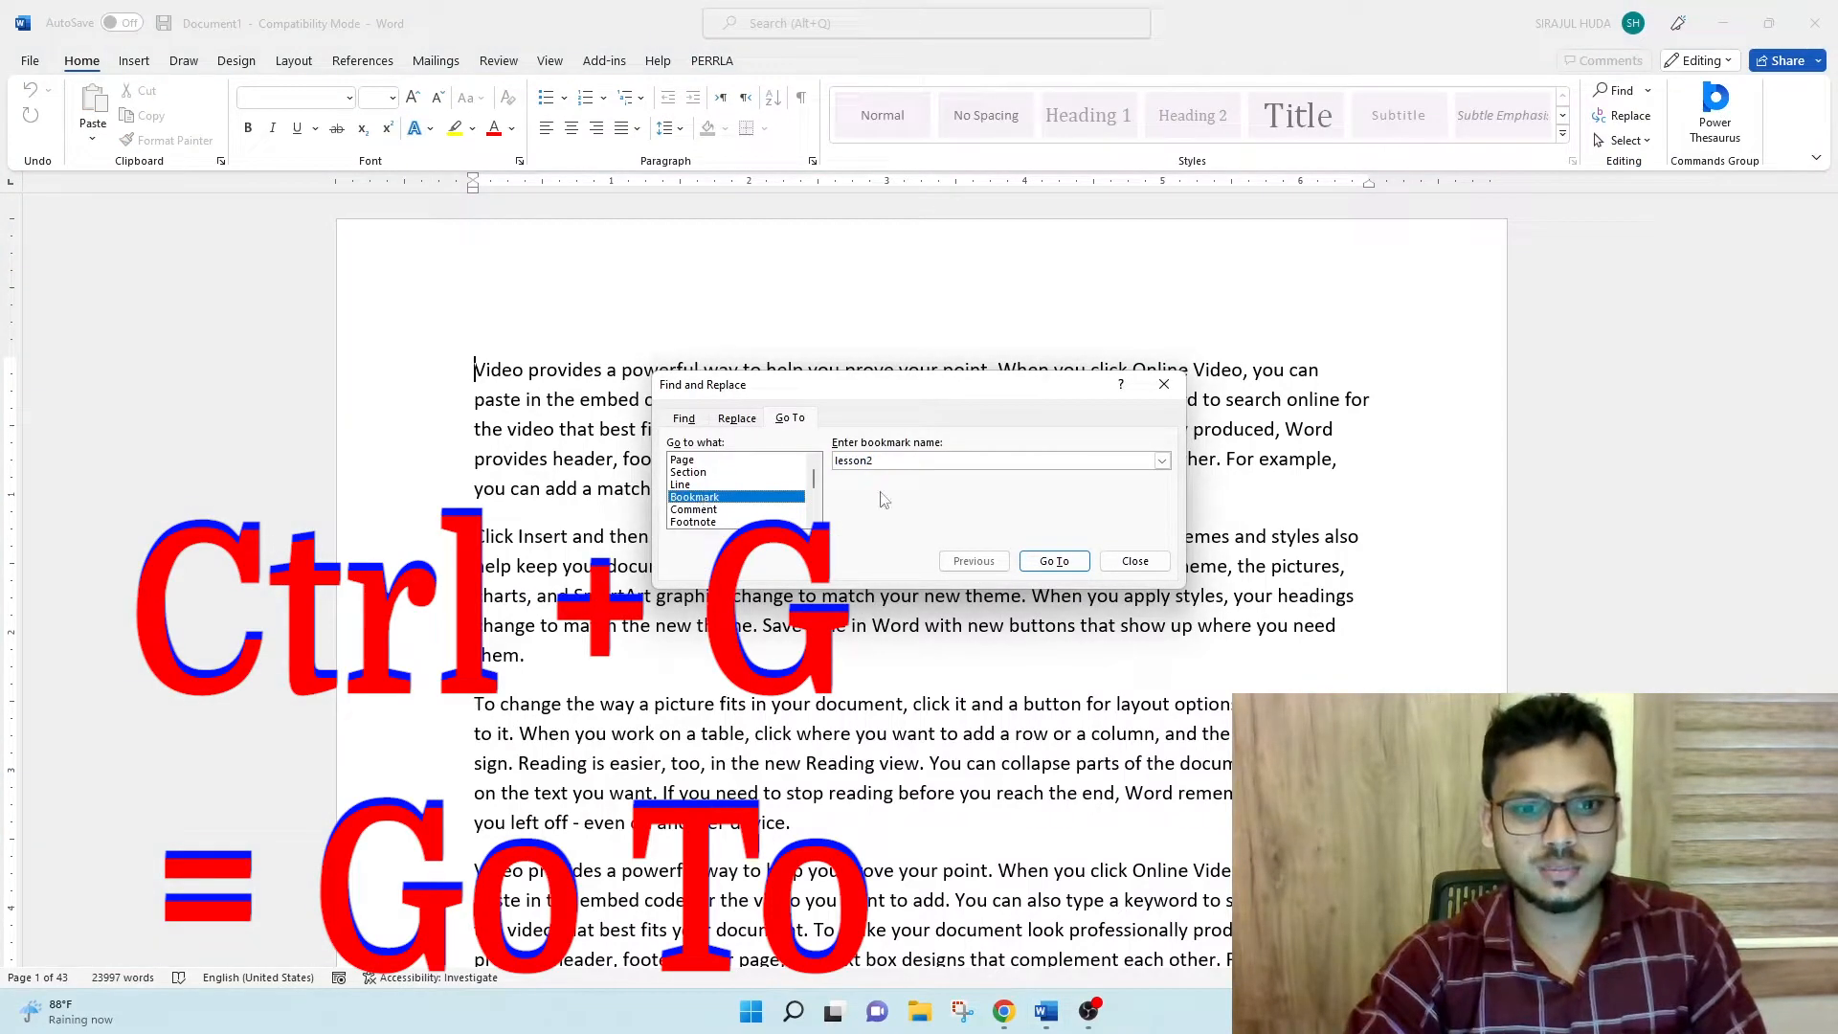
pyautogui.click(693, 460)
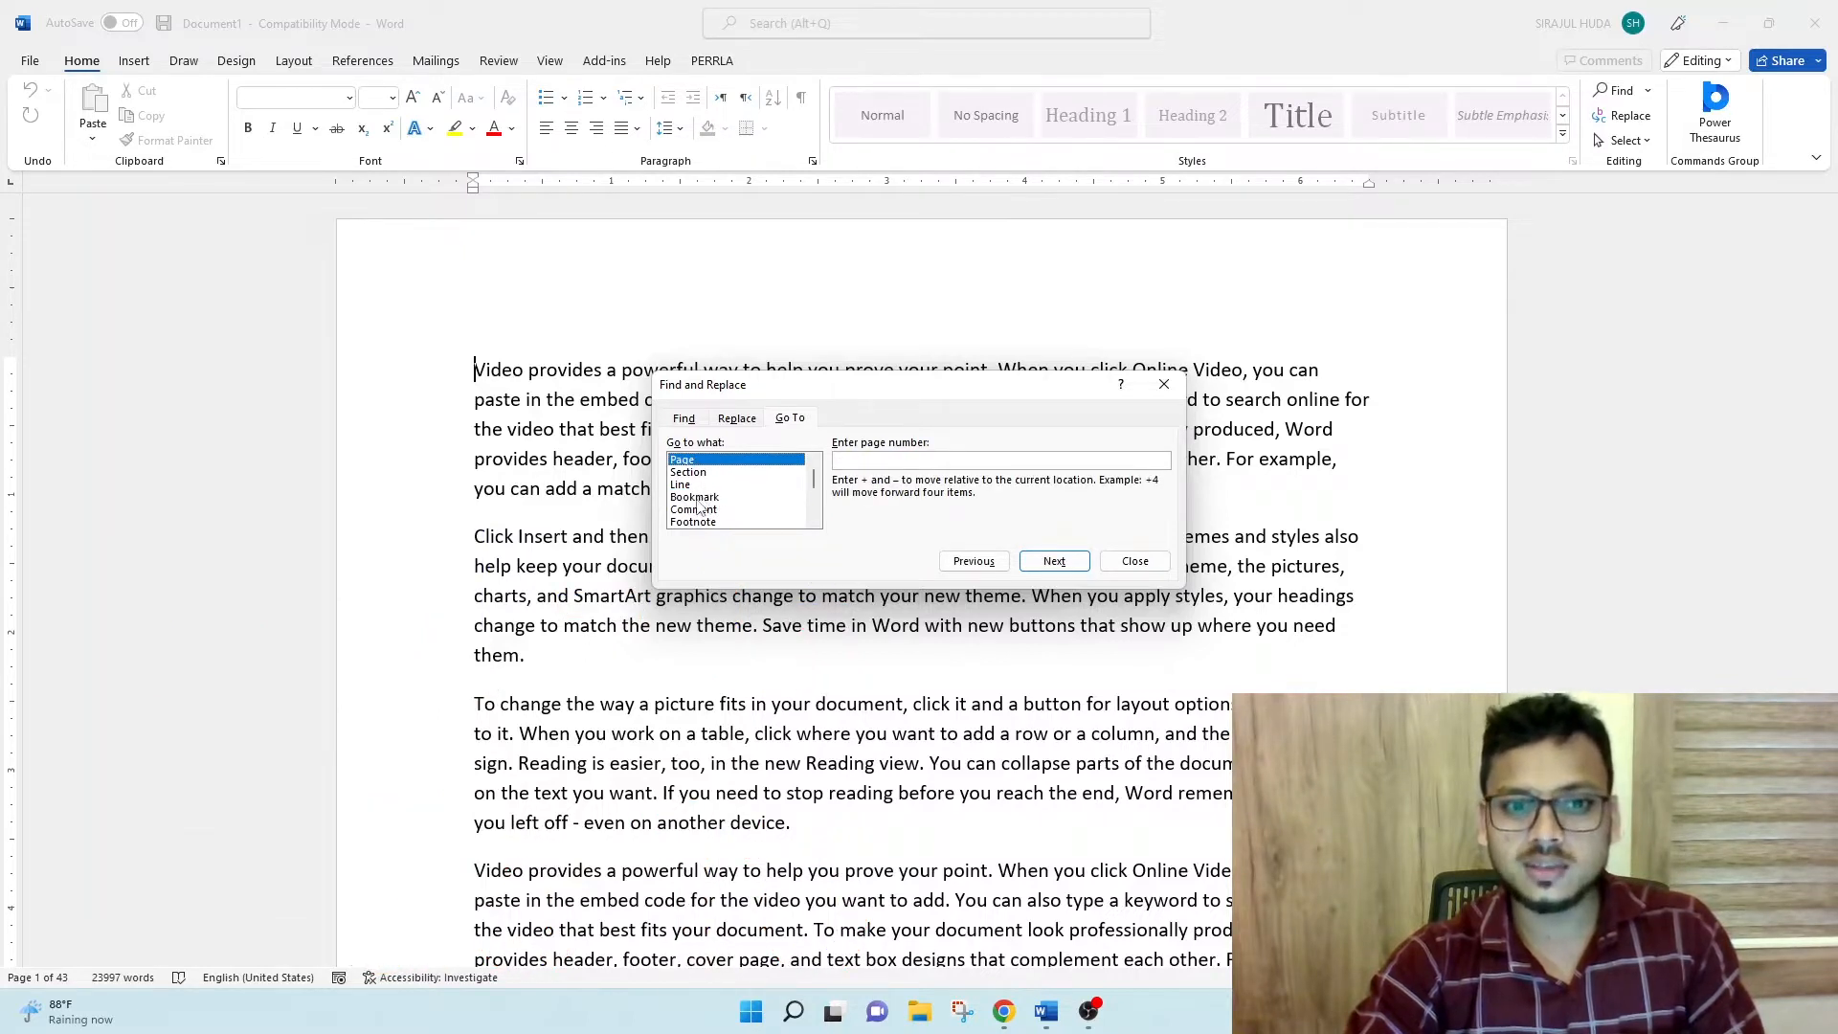
pyautogui.click(697, 497)
pyautogui.click(1162, 461)
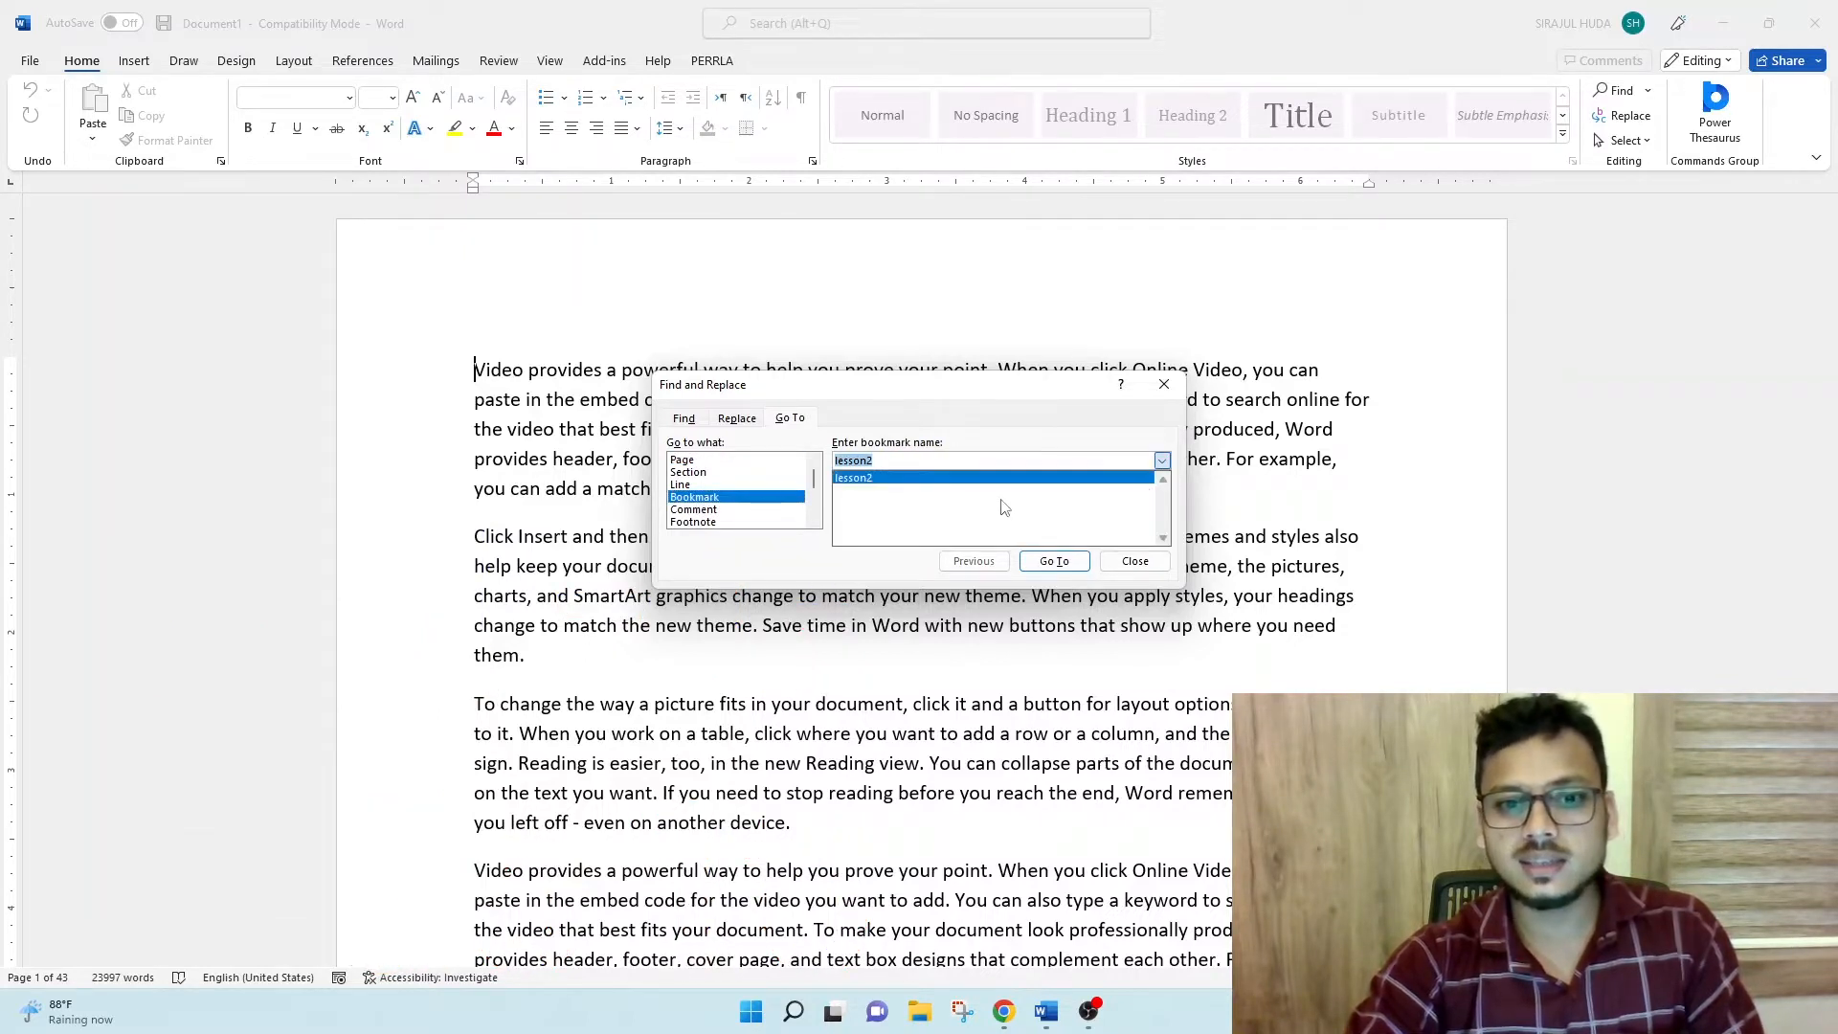
pyautogui.click(905, 500)
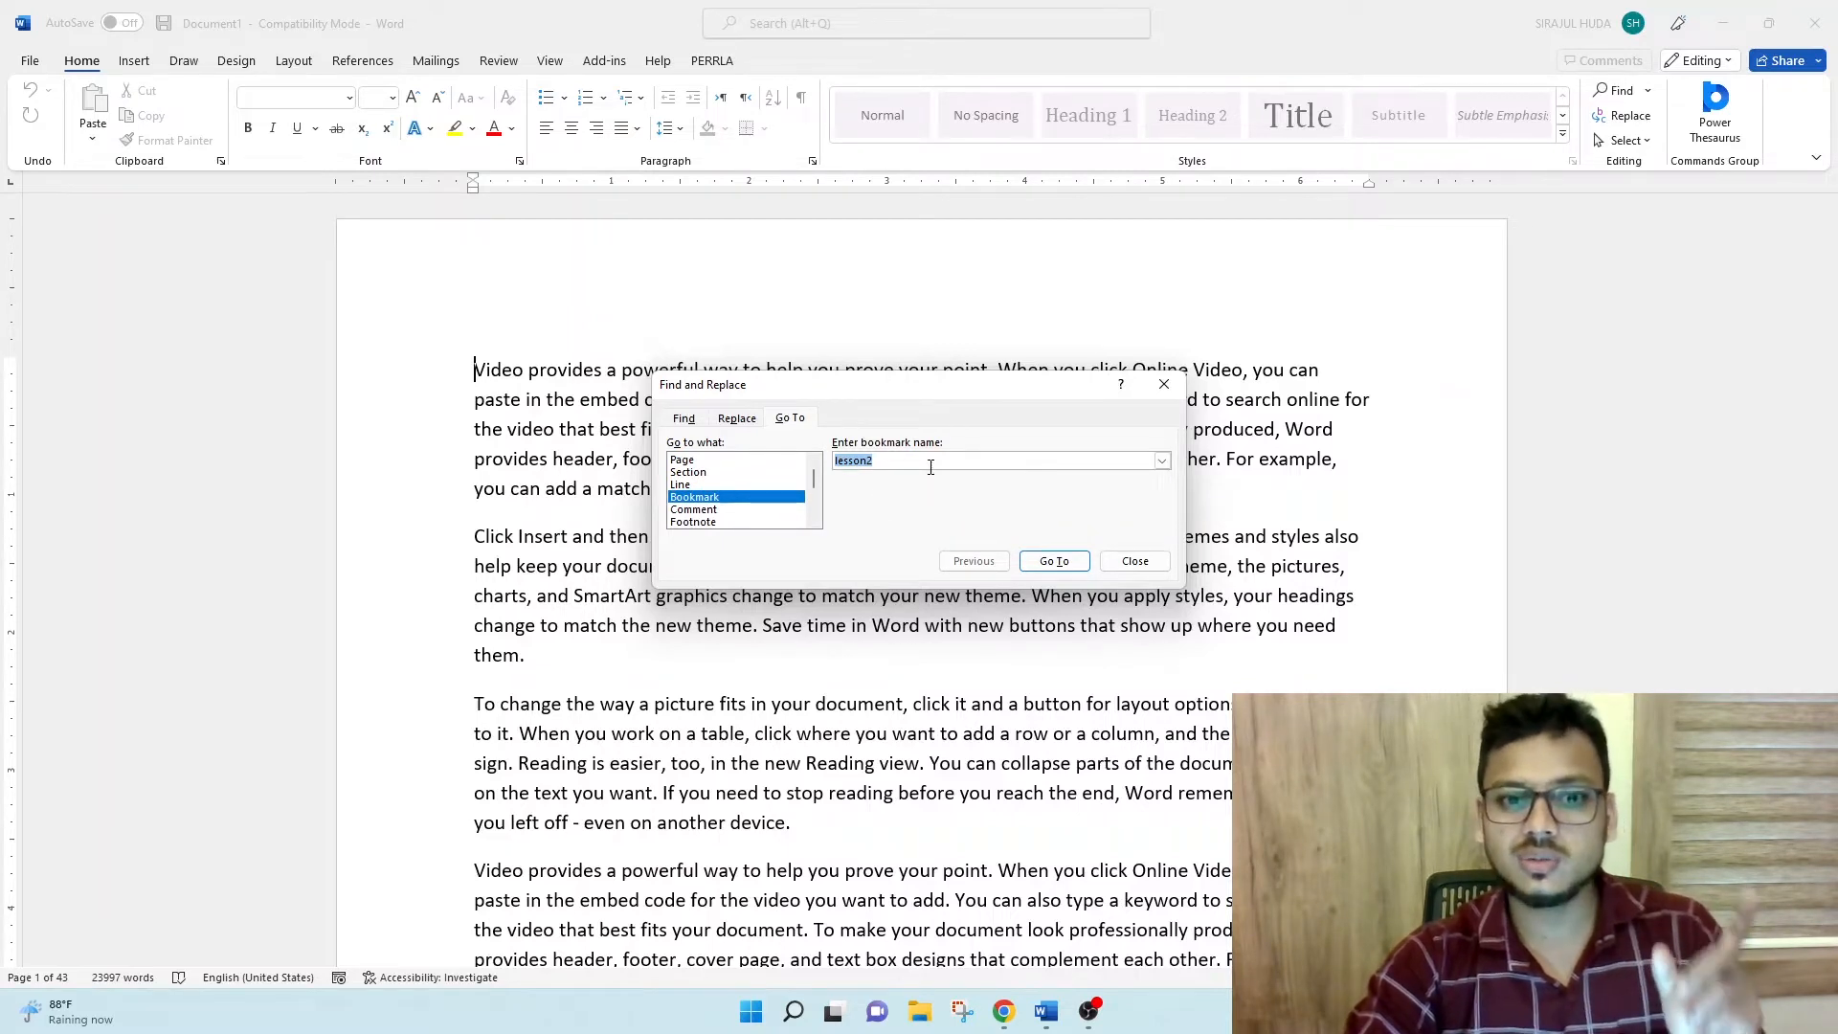
pyautogui.click(1048, 565)
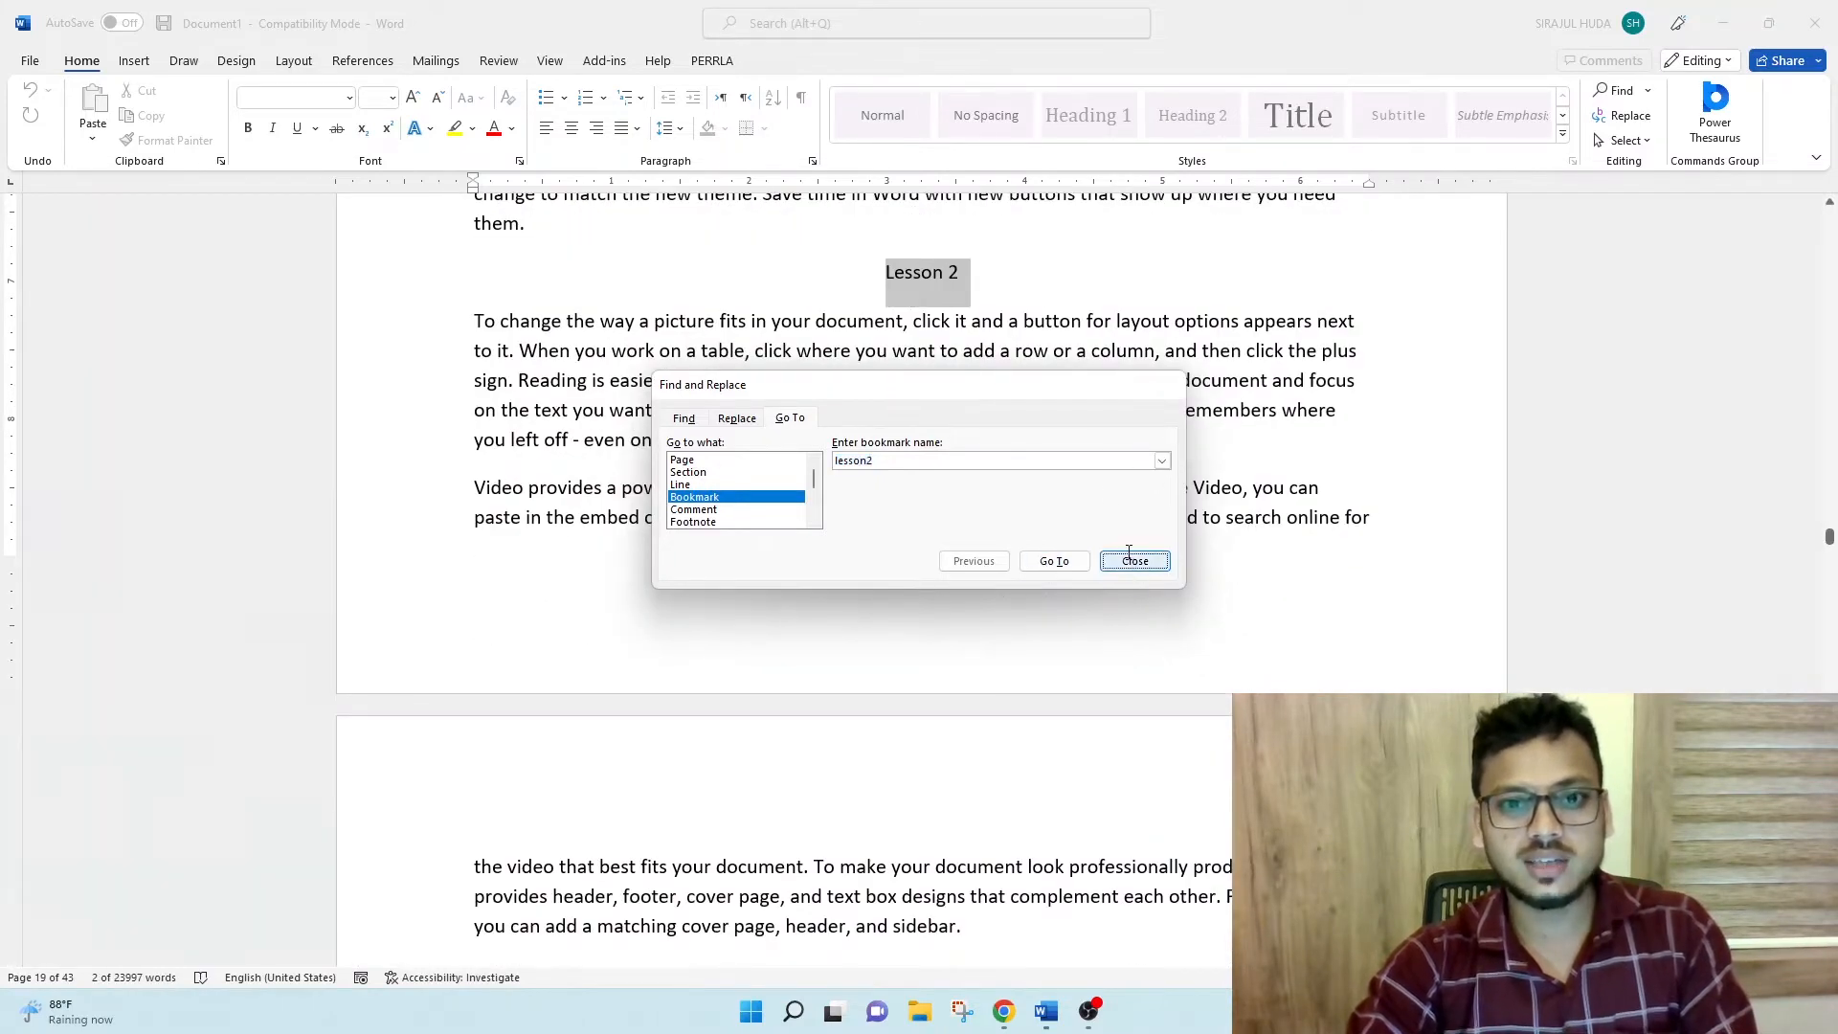
pyautogui.click(1136, 562)
pyautogui.click(963, 292)
pyautogui.click(951, 287)
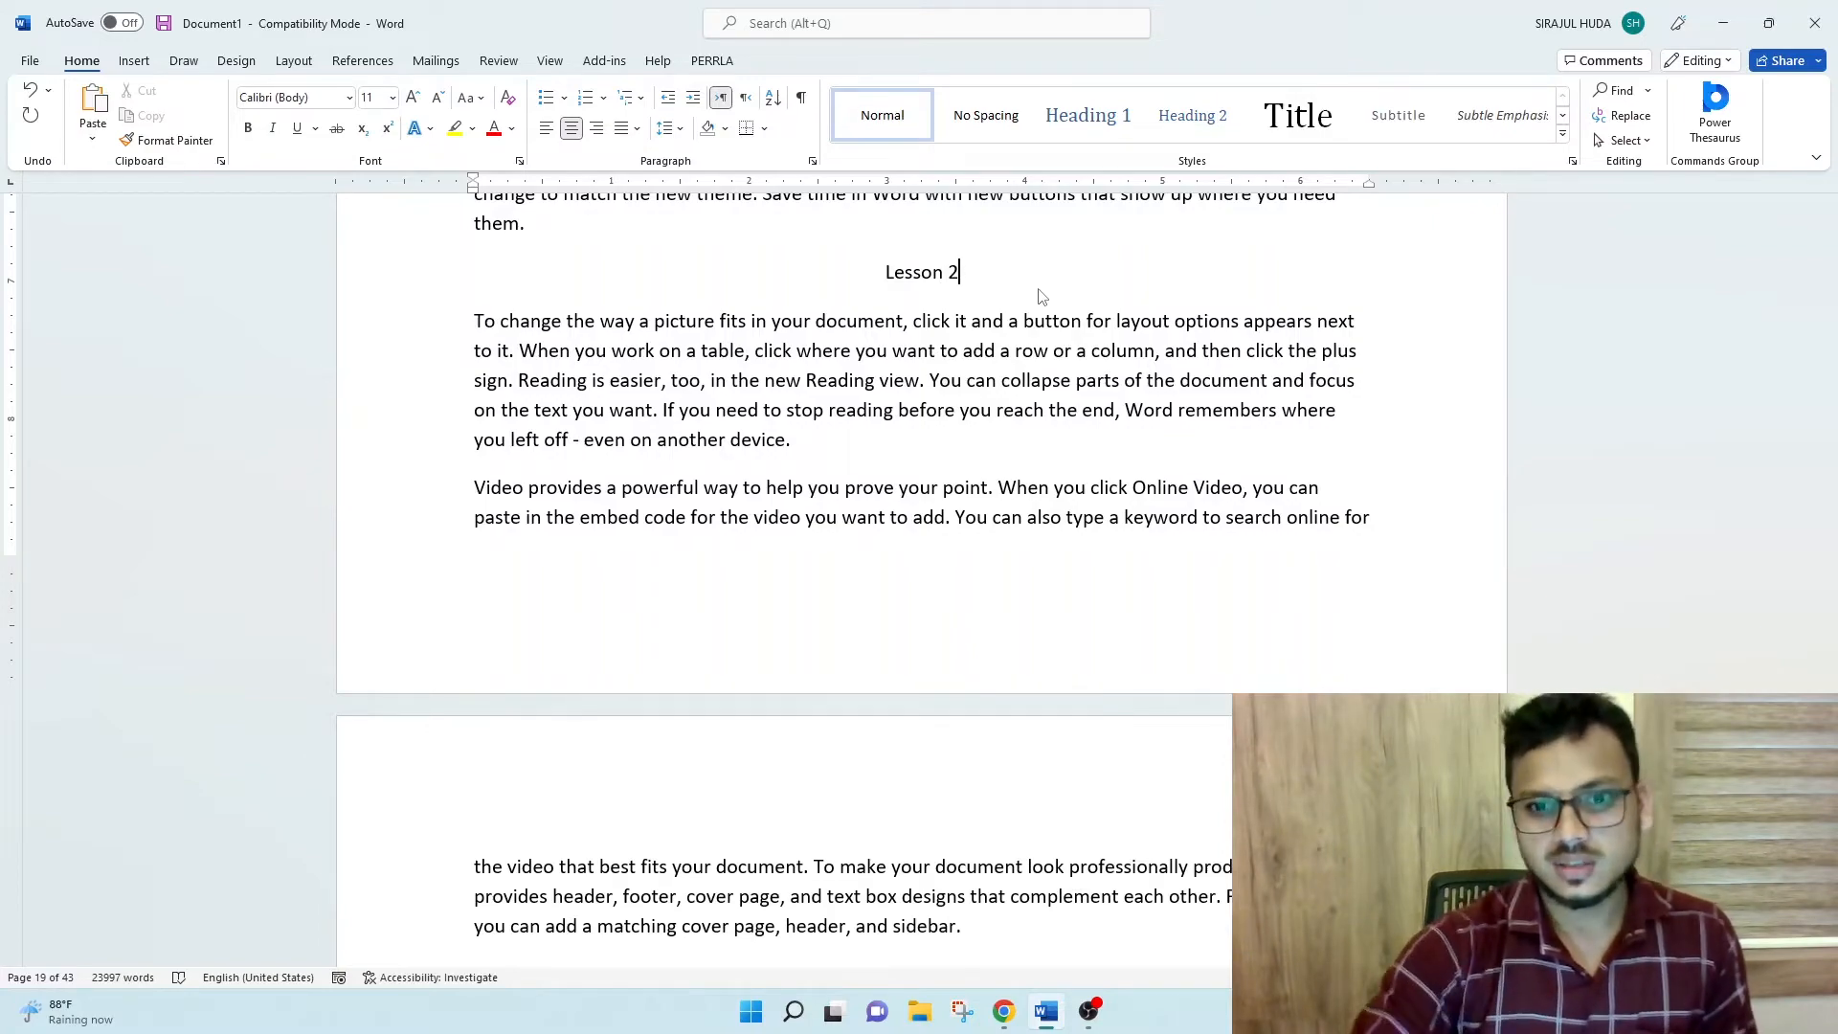
# - Select the picture of the red mug and berries on page 26
pyautogui.moveTo(1828, 537); pyautogui.dragTo(1823, 651)
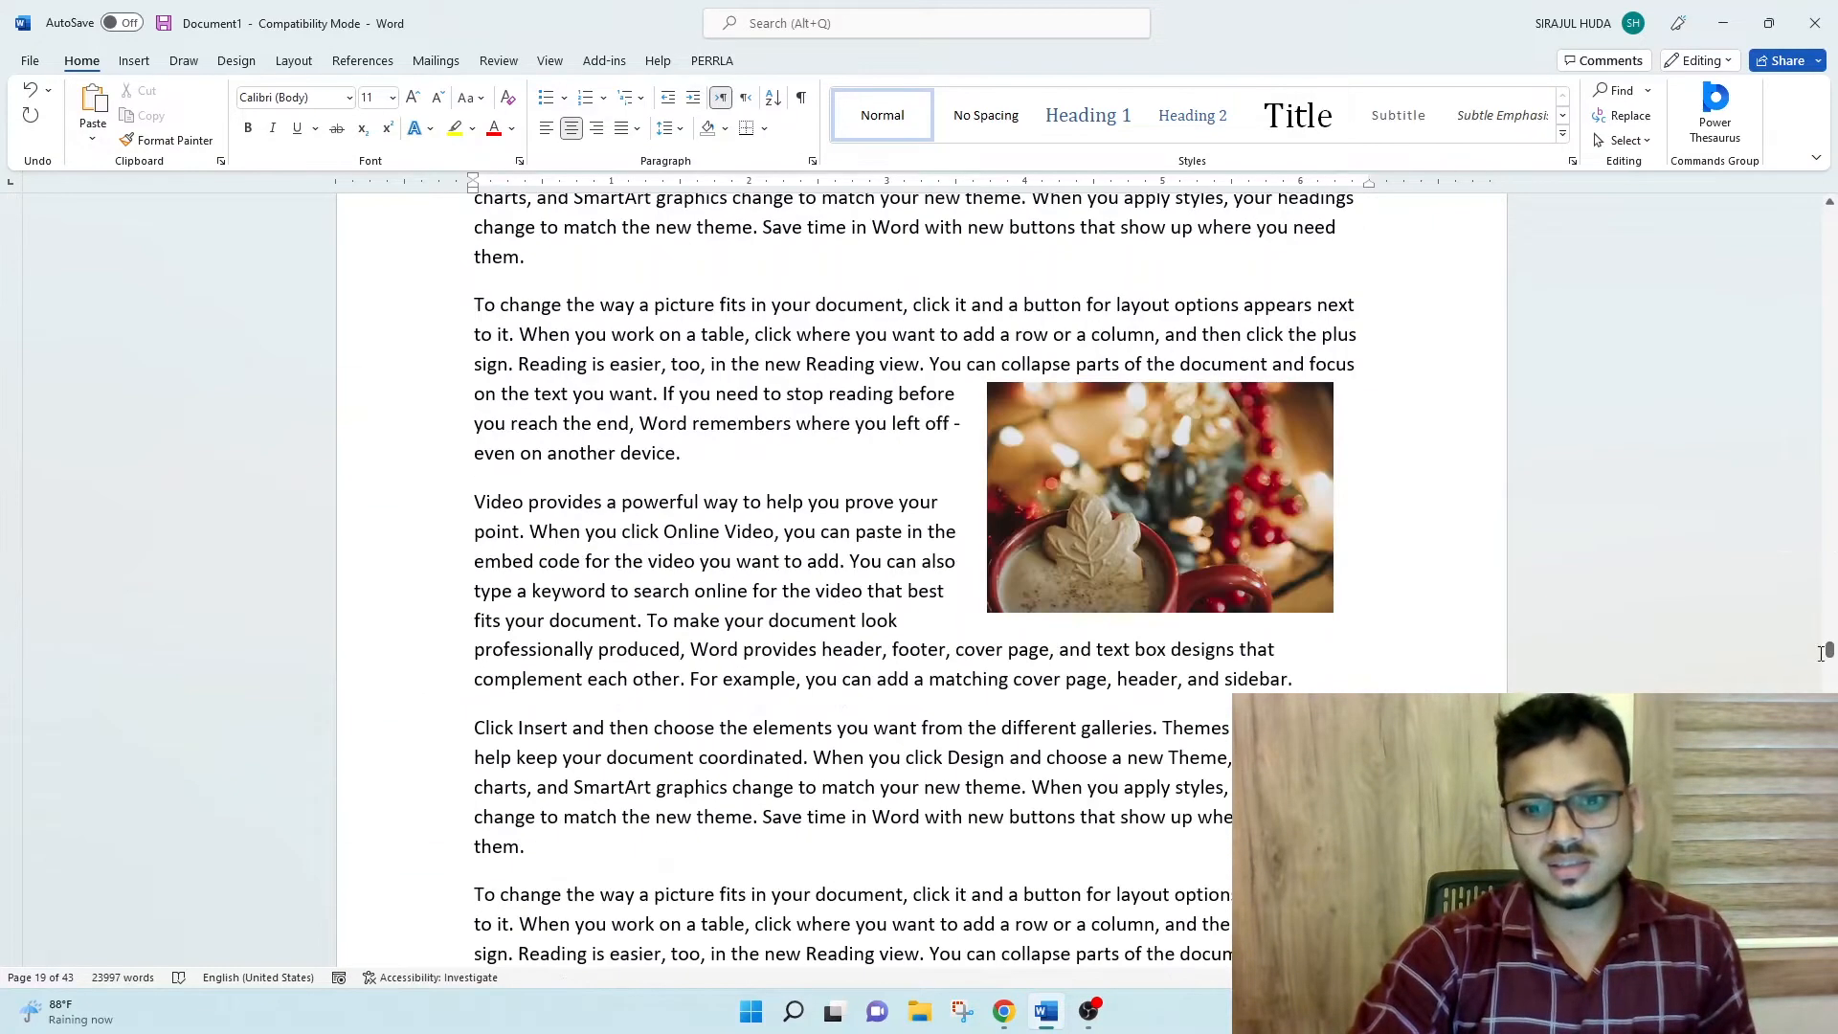
pyautogui.click(1069, 507)
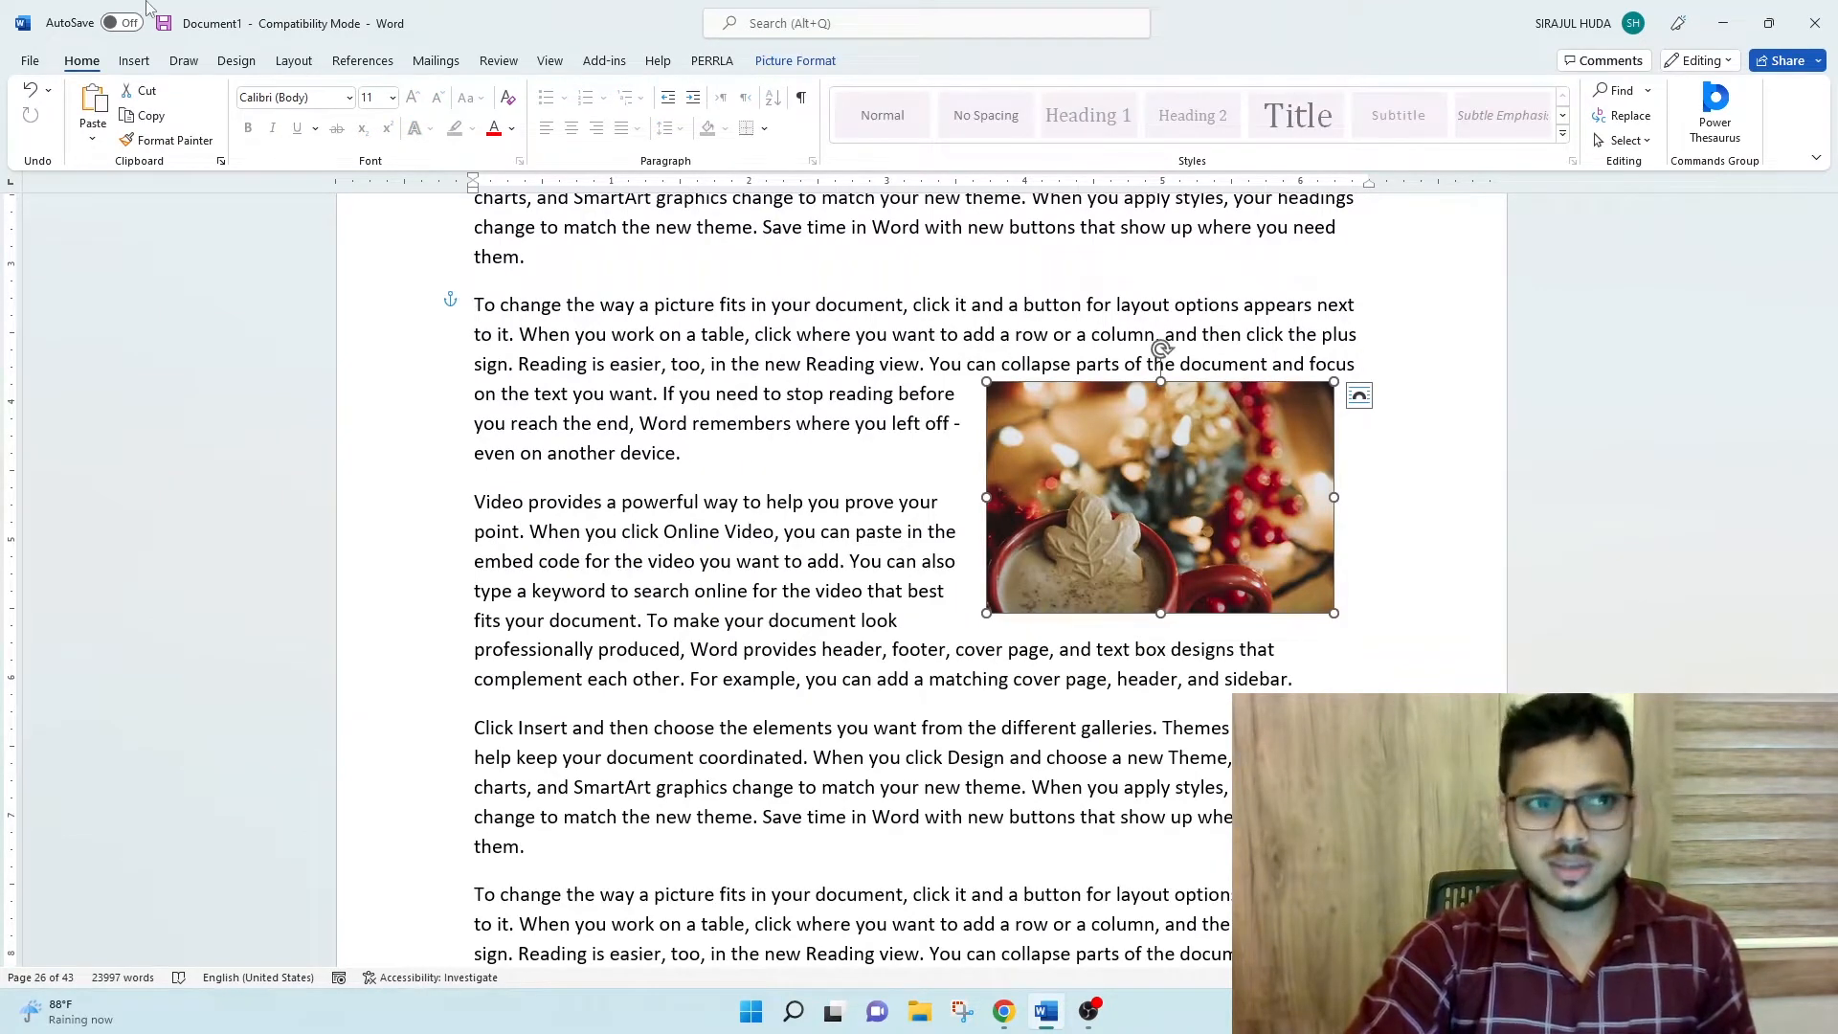
pyautogui.click(144, 63)
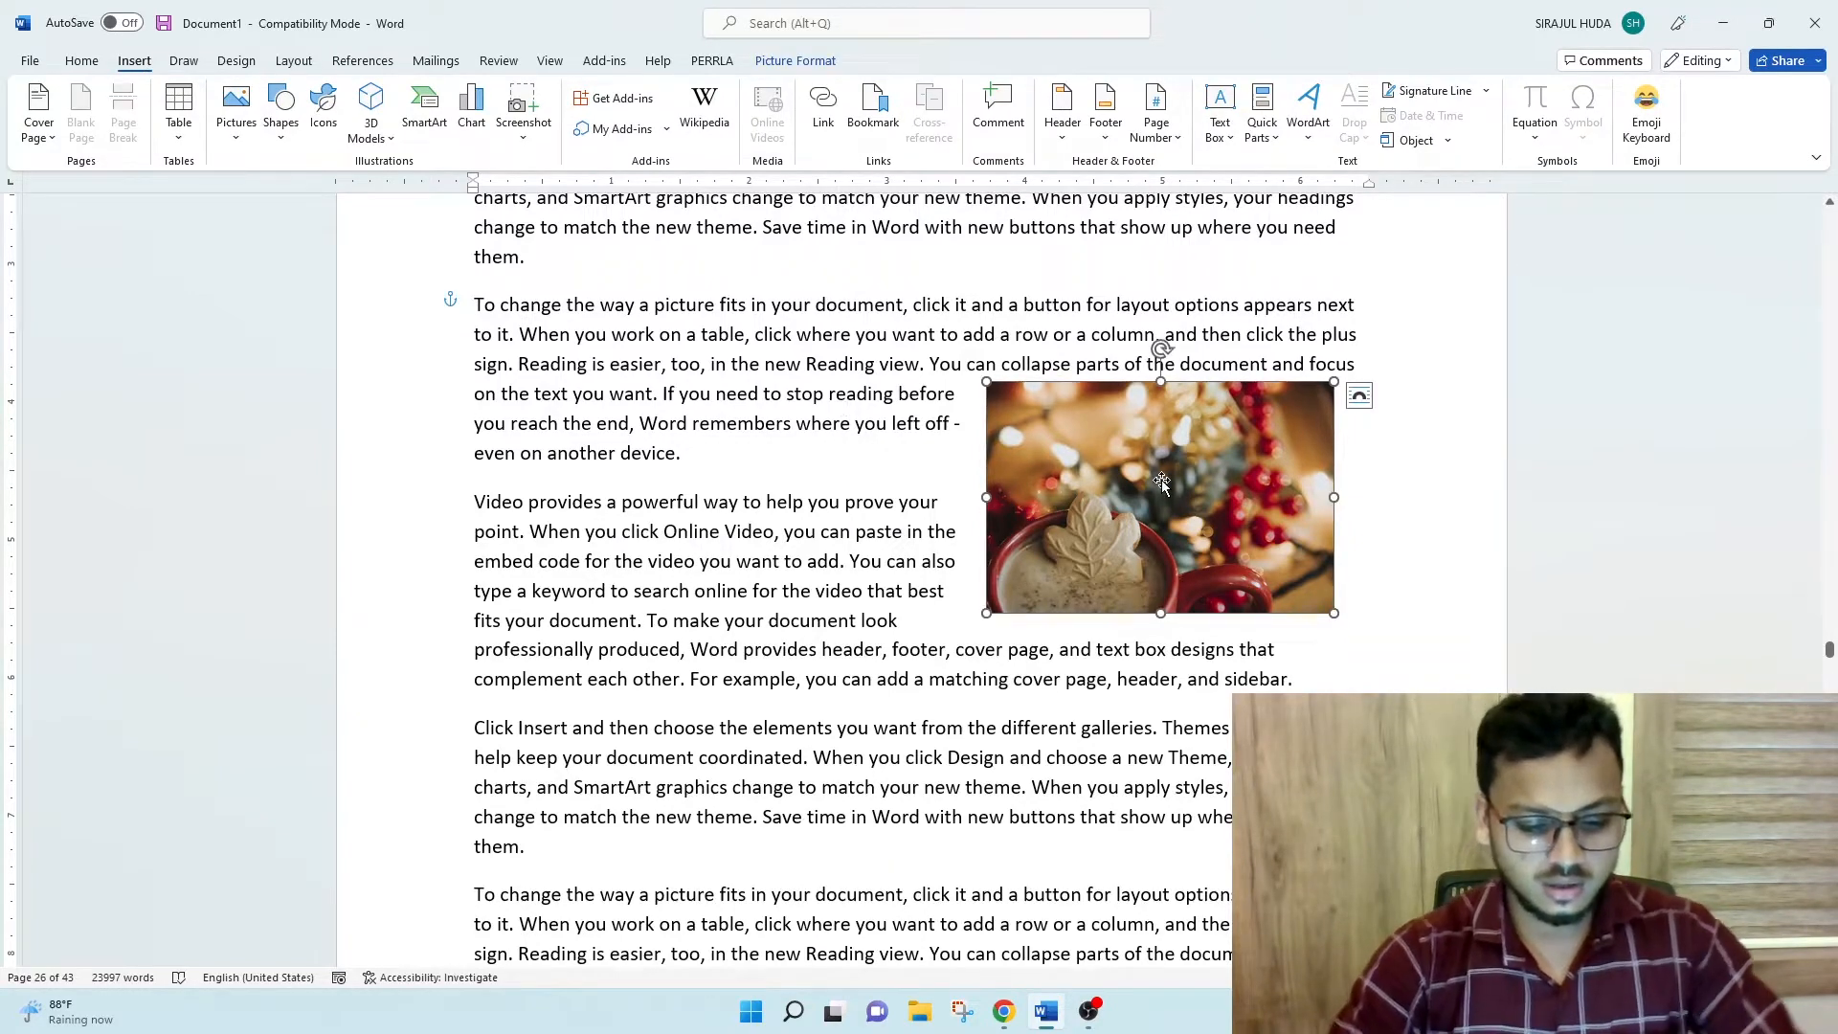
pyautogui.hotkey('ctrl', 'shift', 'F5')
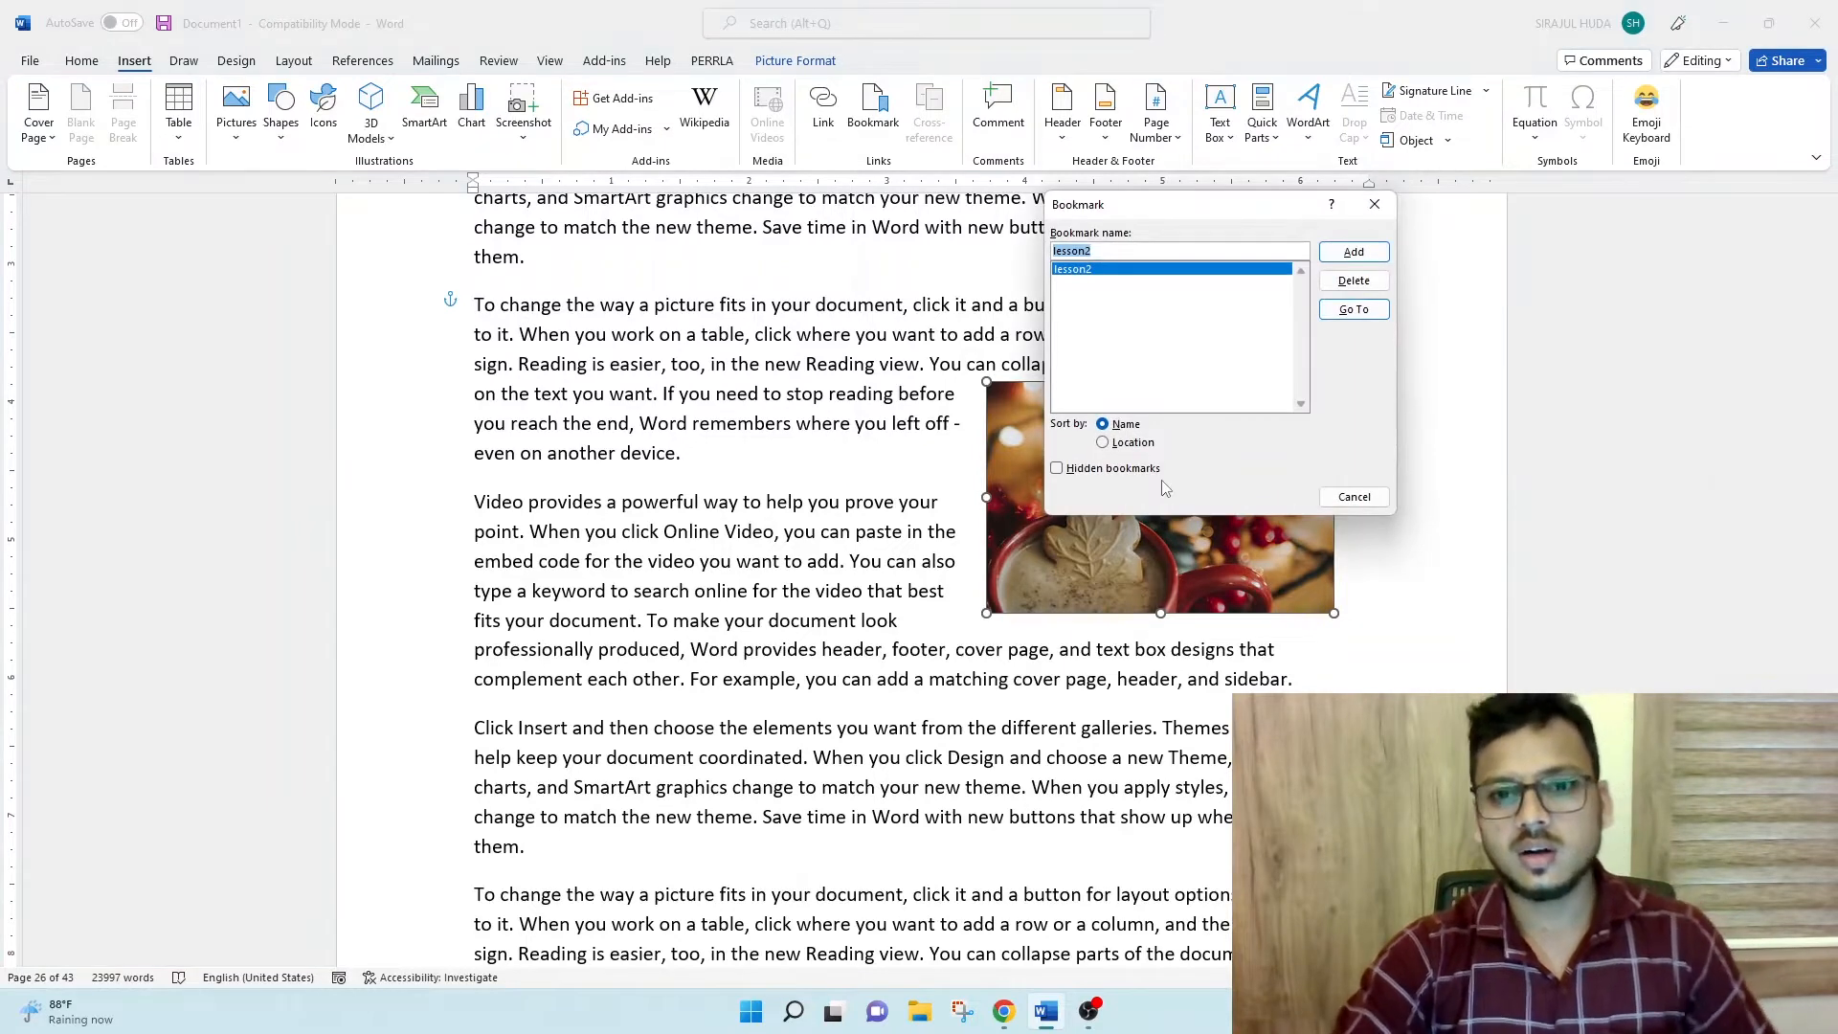
pyautogui.click(1353, 496)
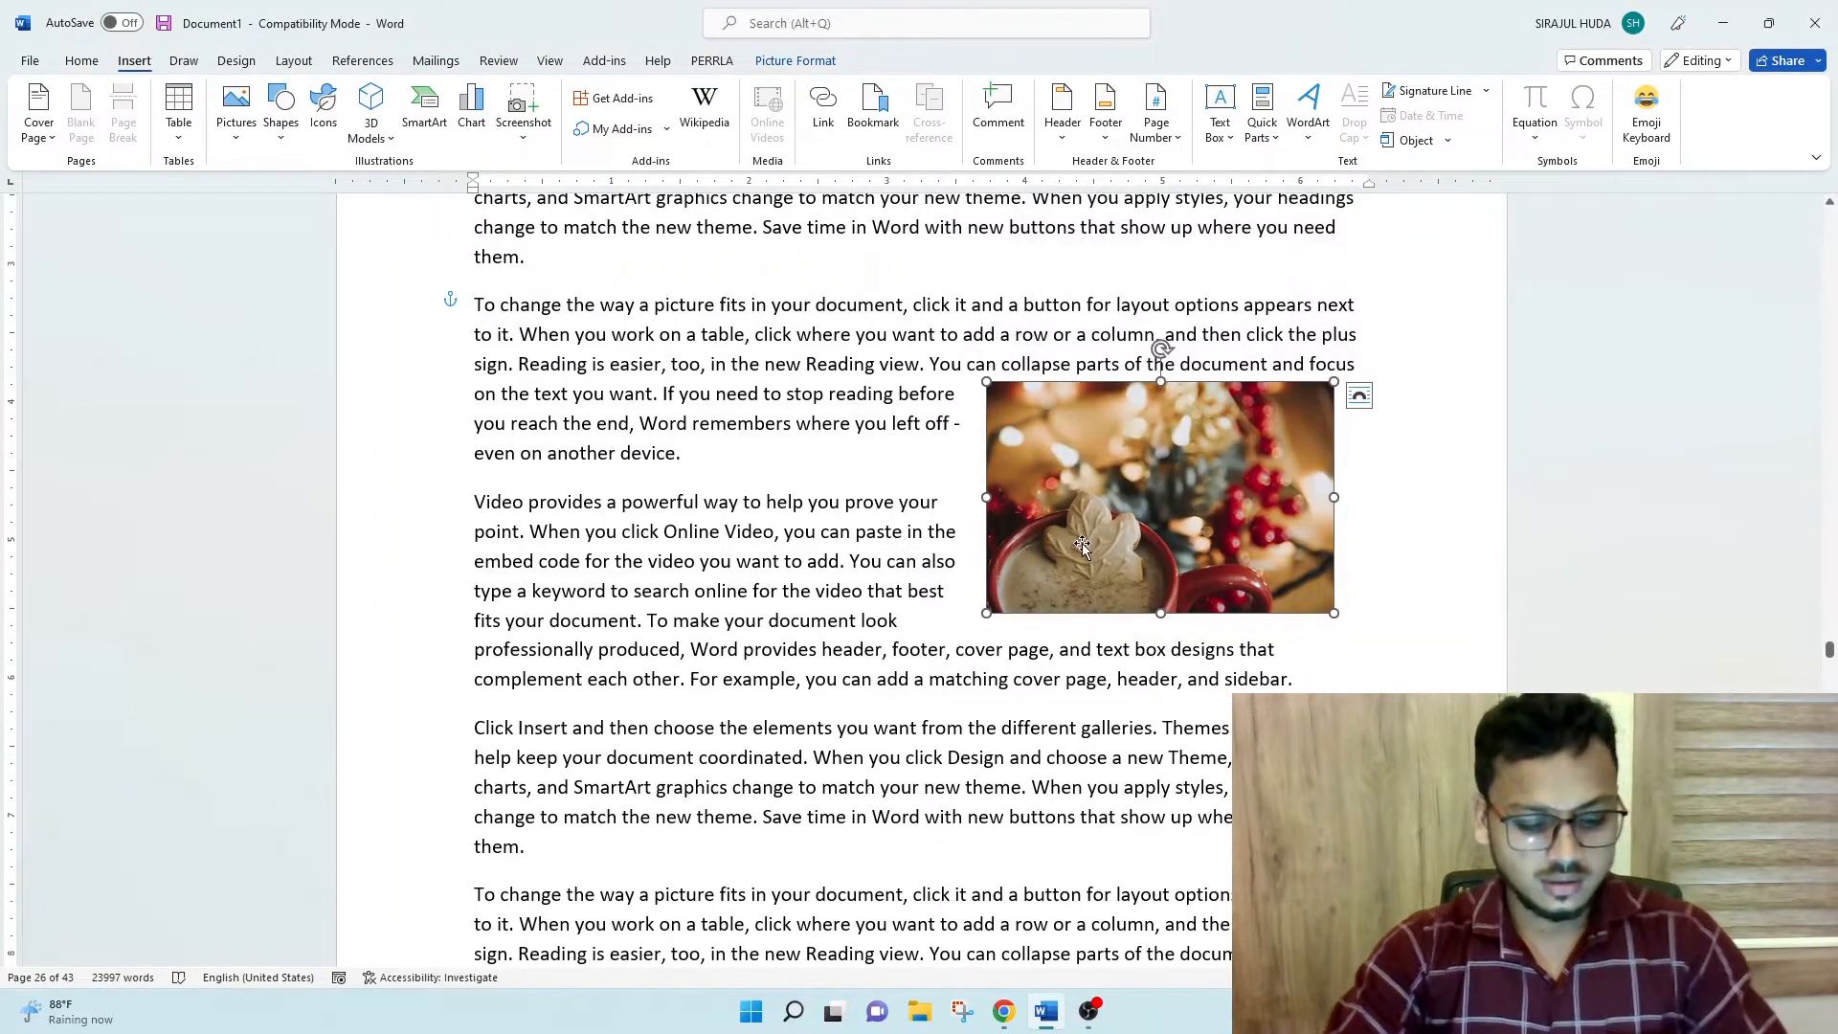
pyautogui.hotkey('alt', 'n')
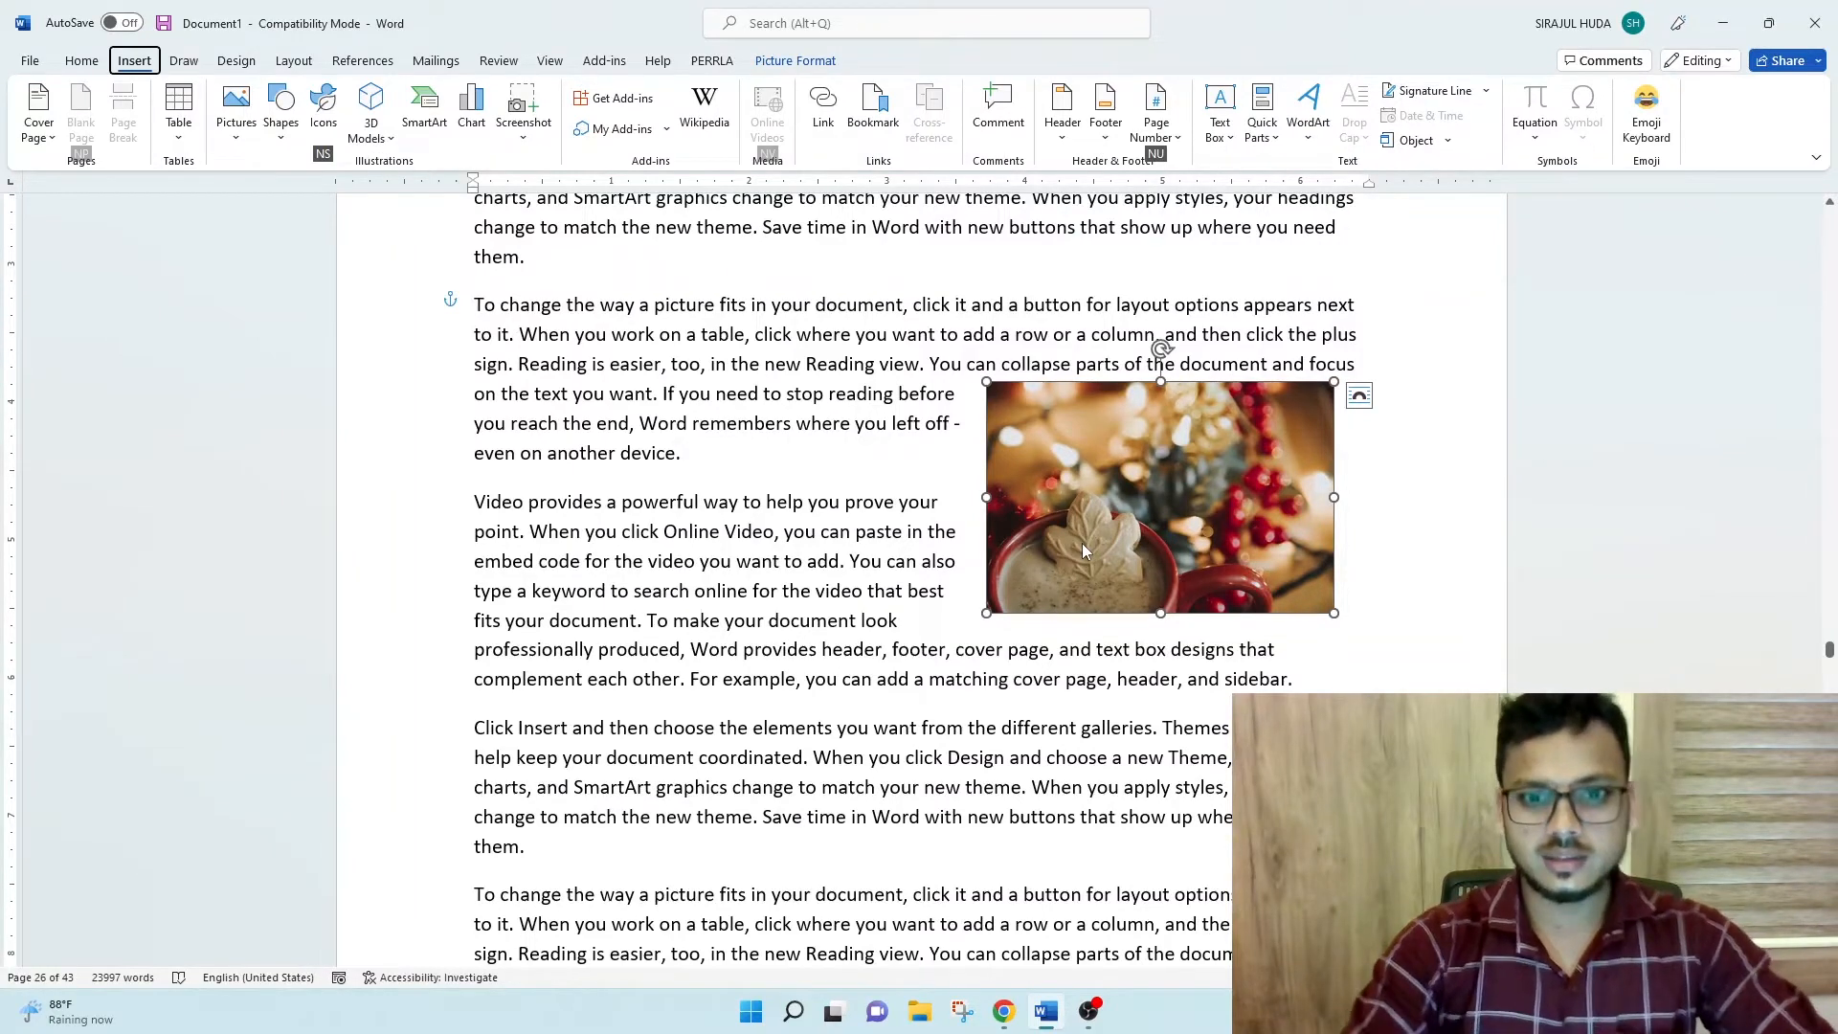
pyautogui.press('Escape')
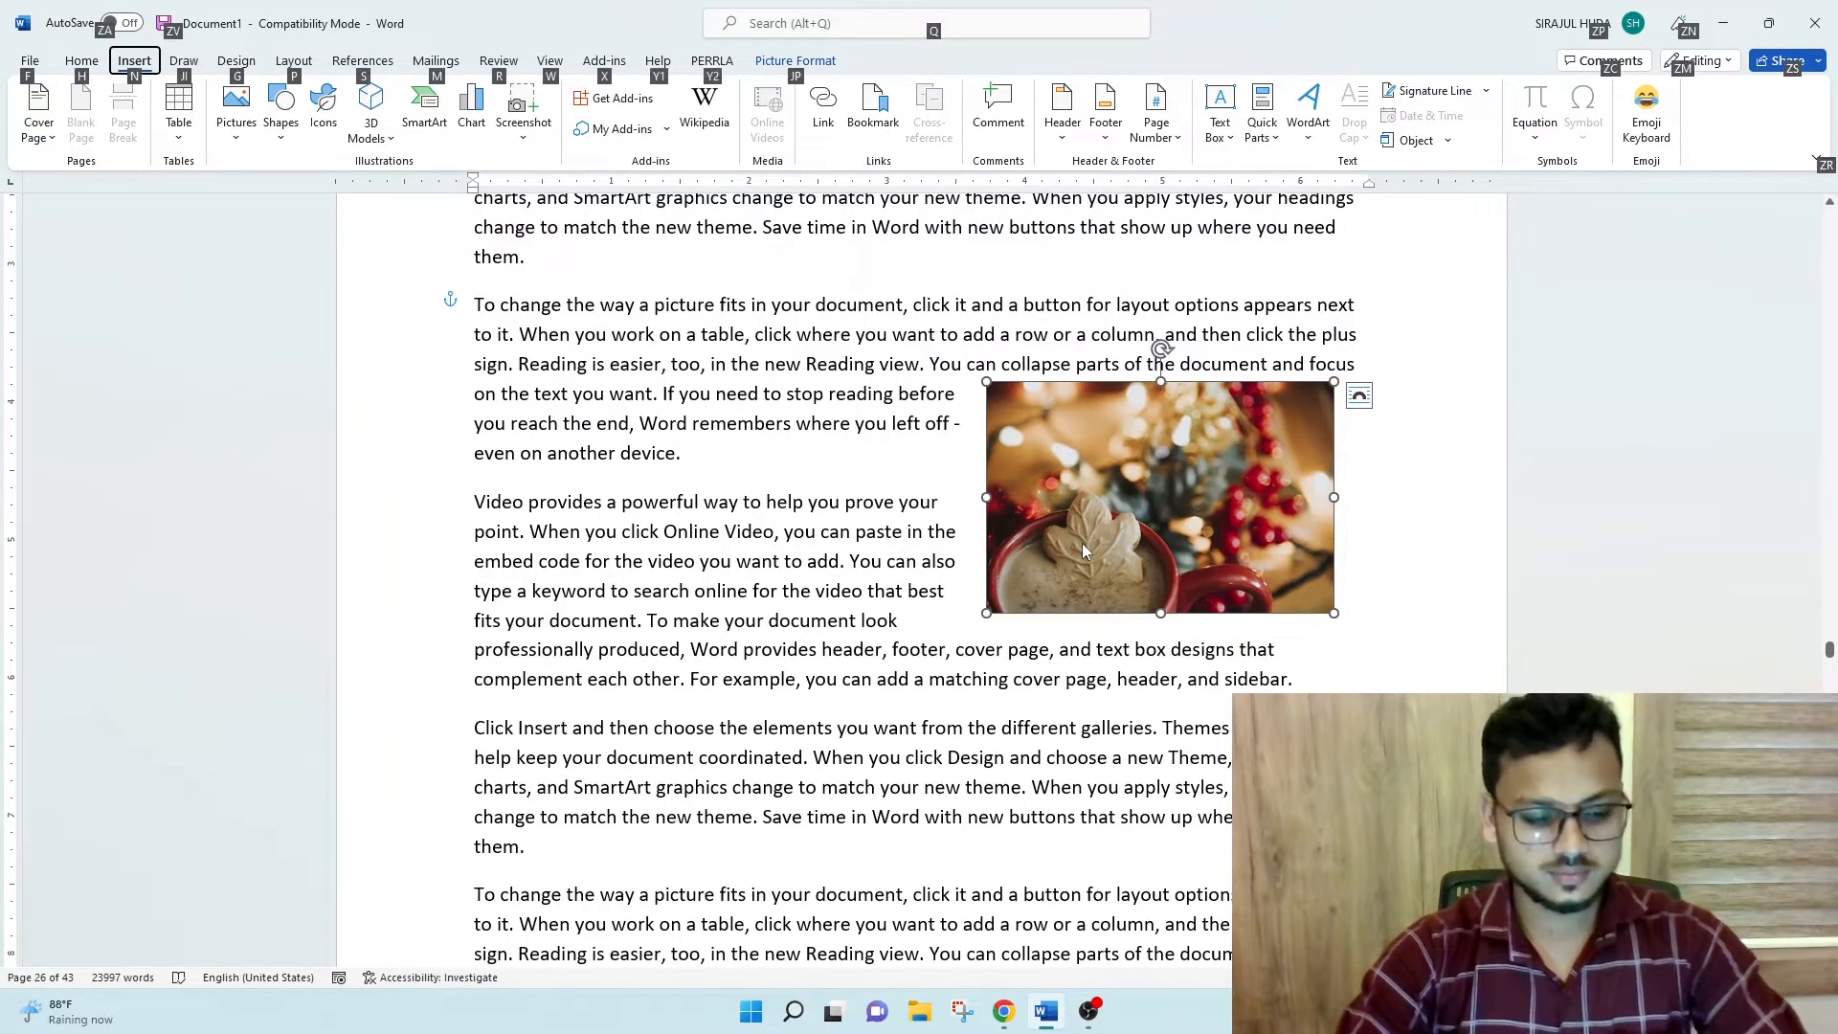
pyautogui.press('Escape')
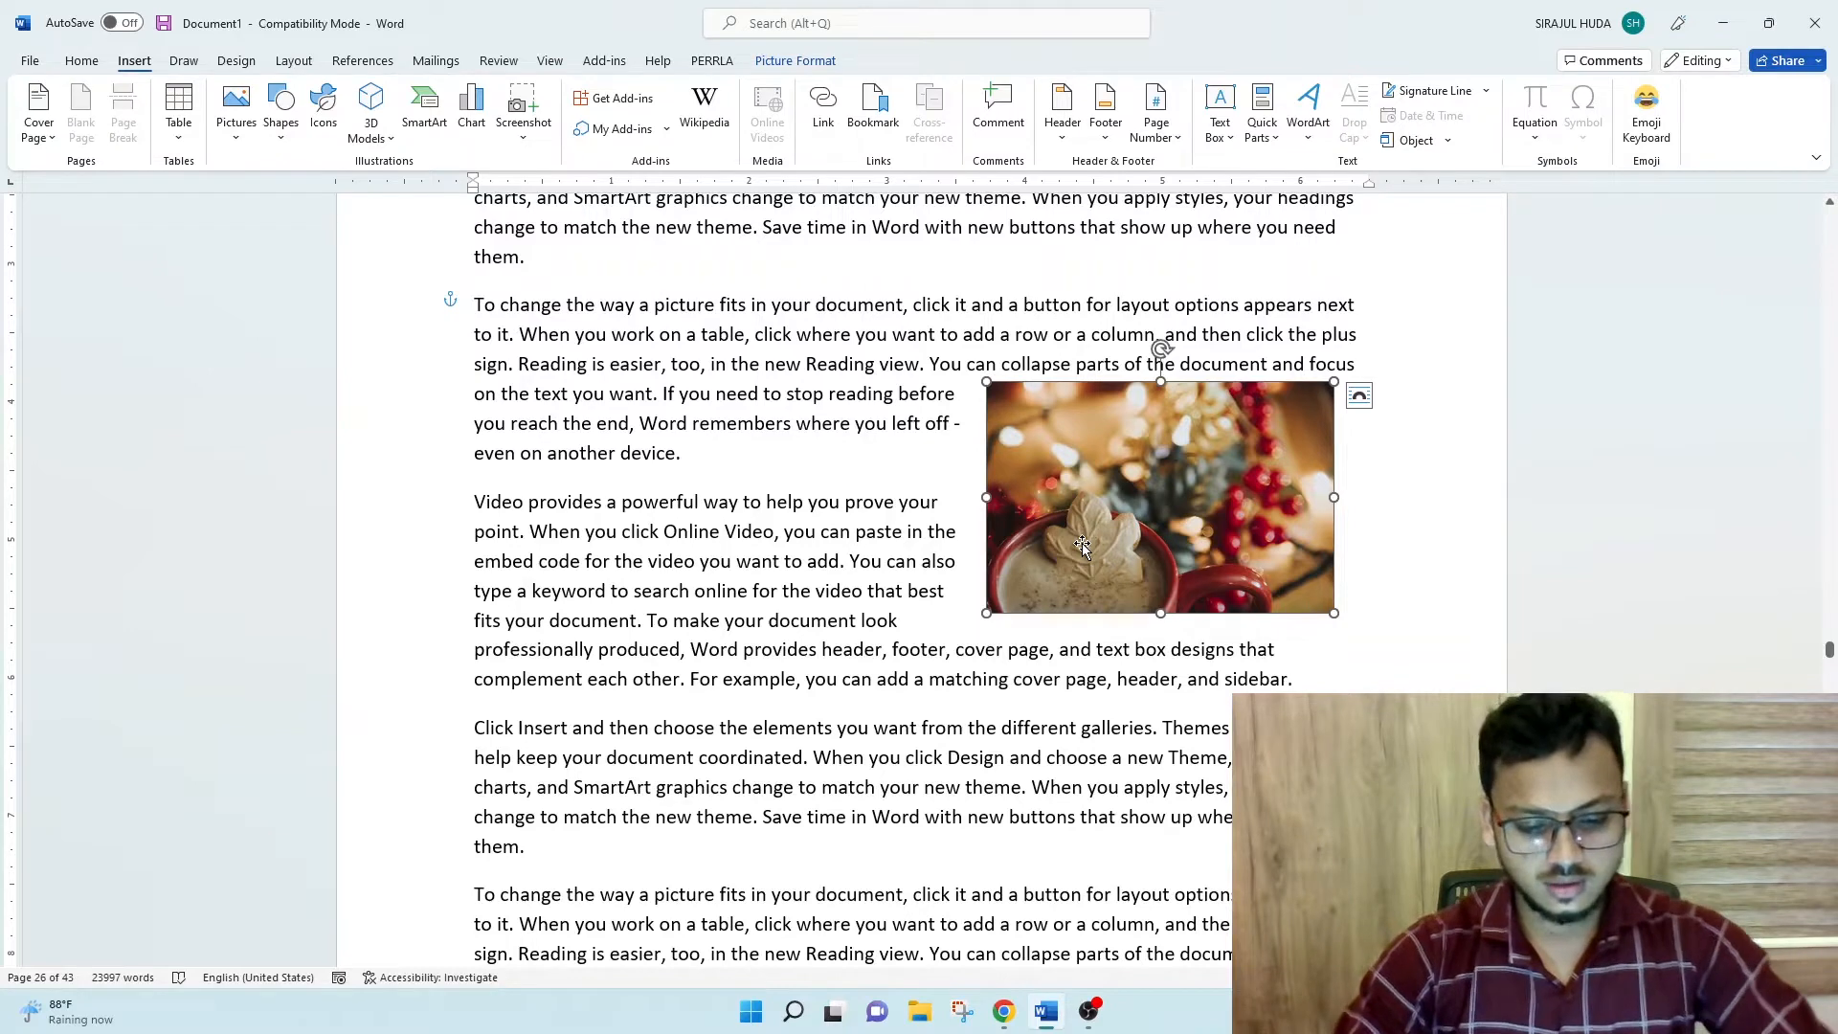
# - Bookmark the selected picture under the name Picture1, written without a space
pyautogui.hotkey('ctrl', 'shift', 'F5')
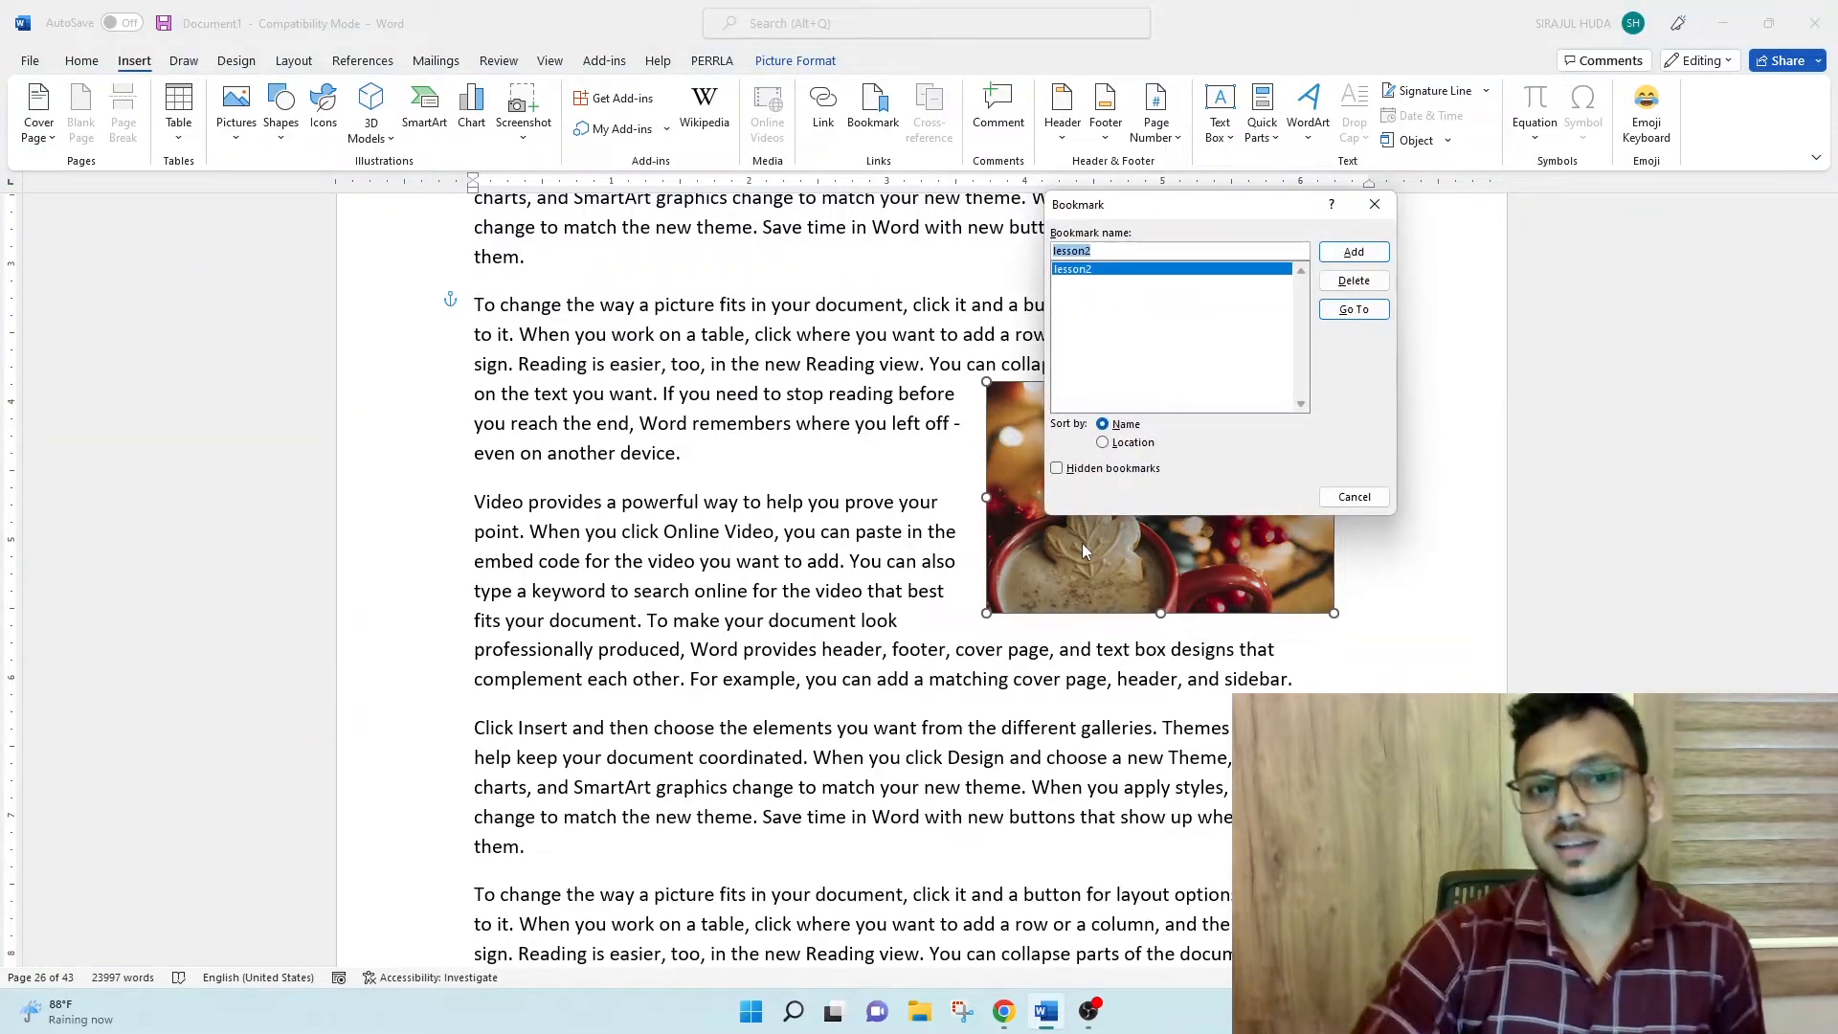
pyautogui.moveTo(1122, 210); pyautogui.dragTo(893, 201)
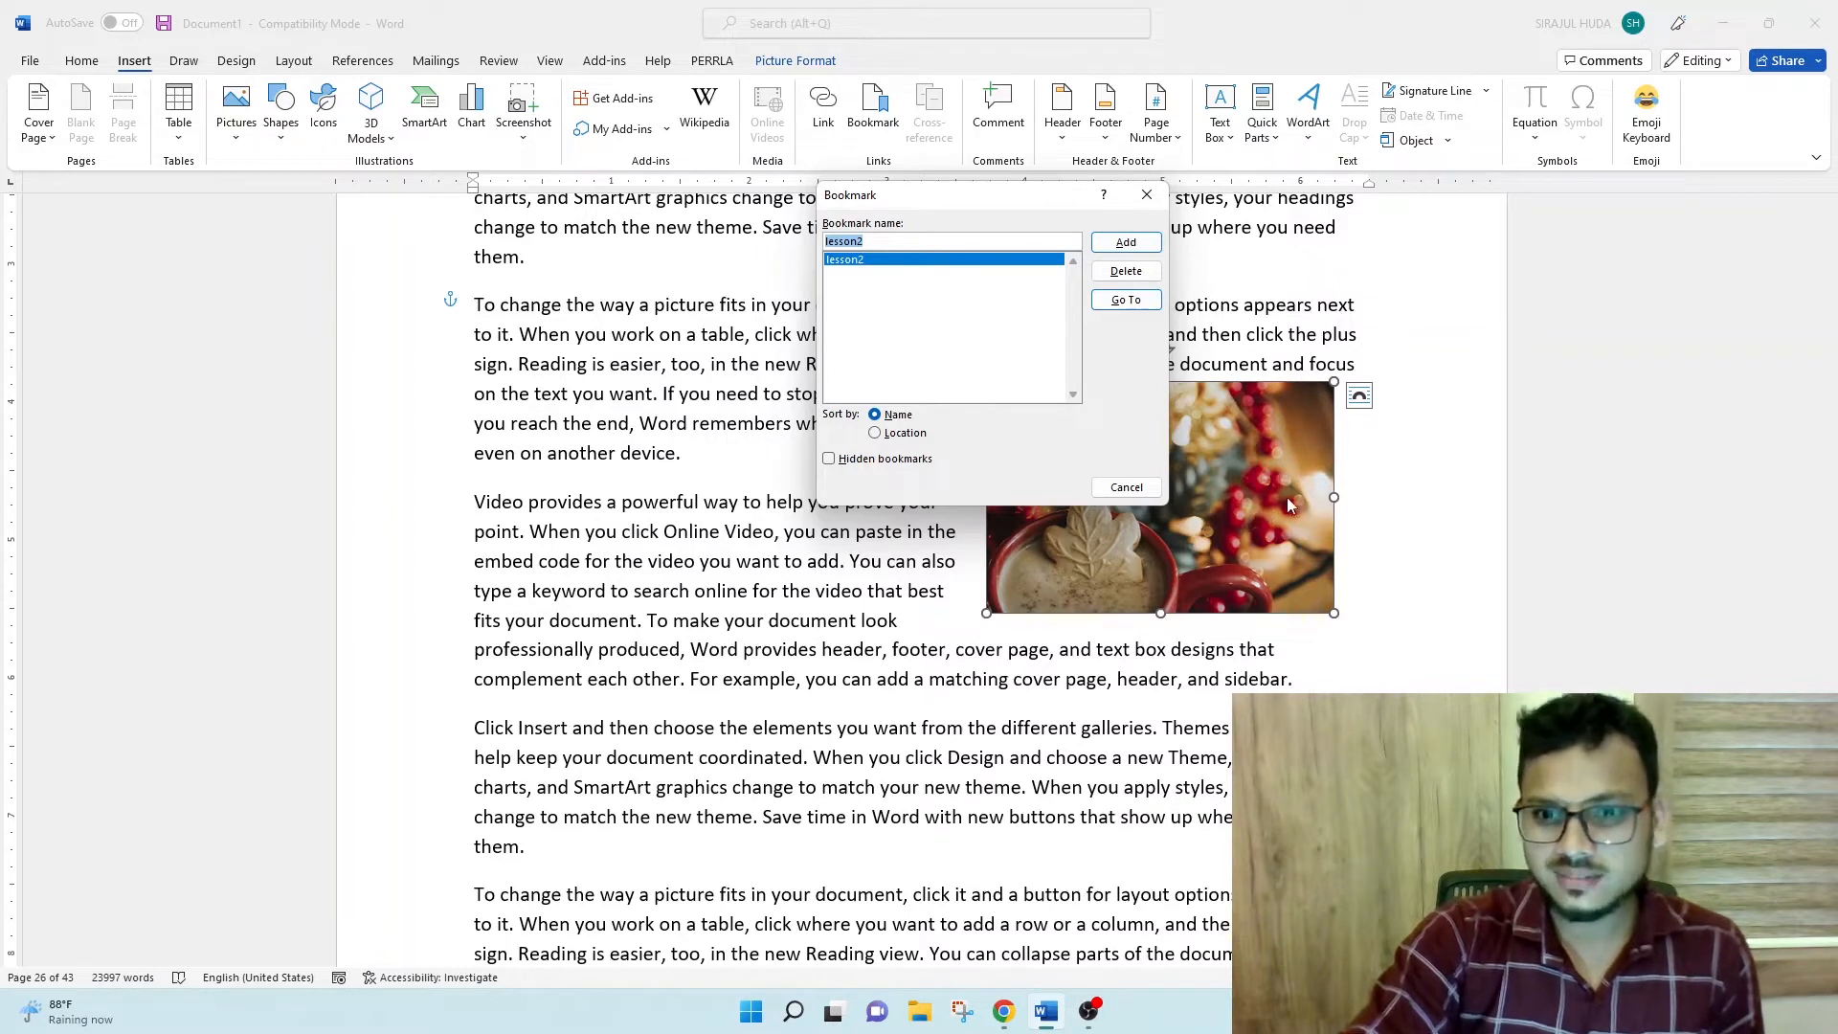
pyautogui.press('BackSpace')
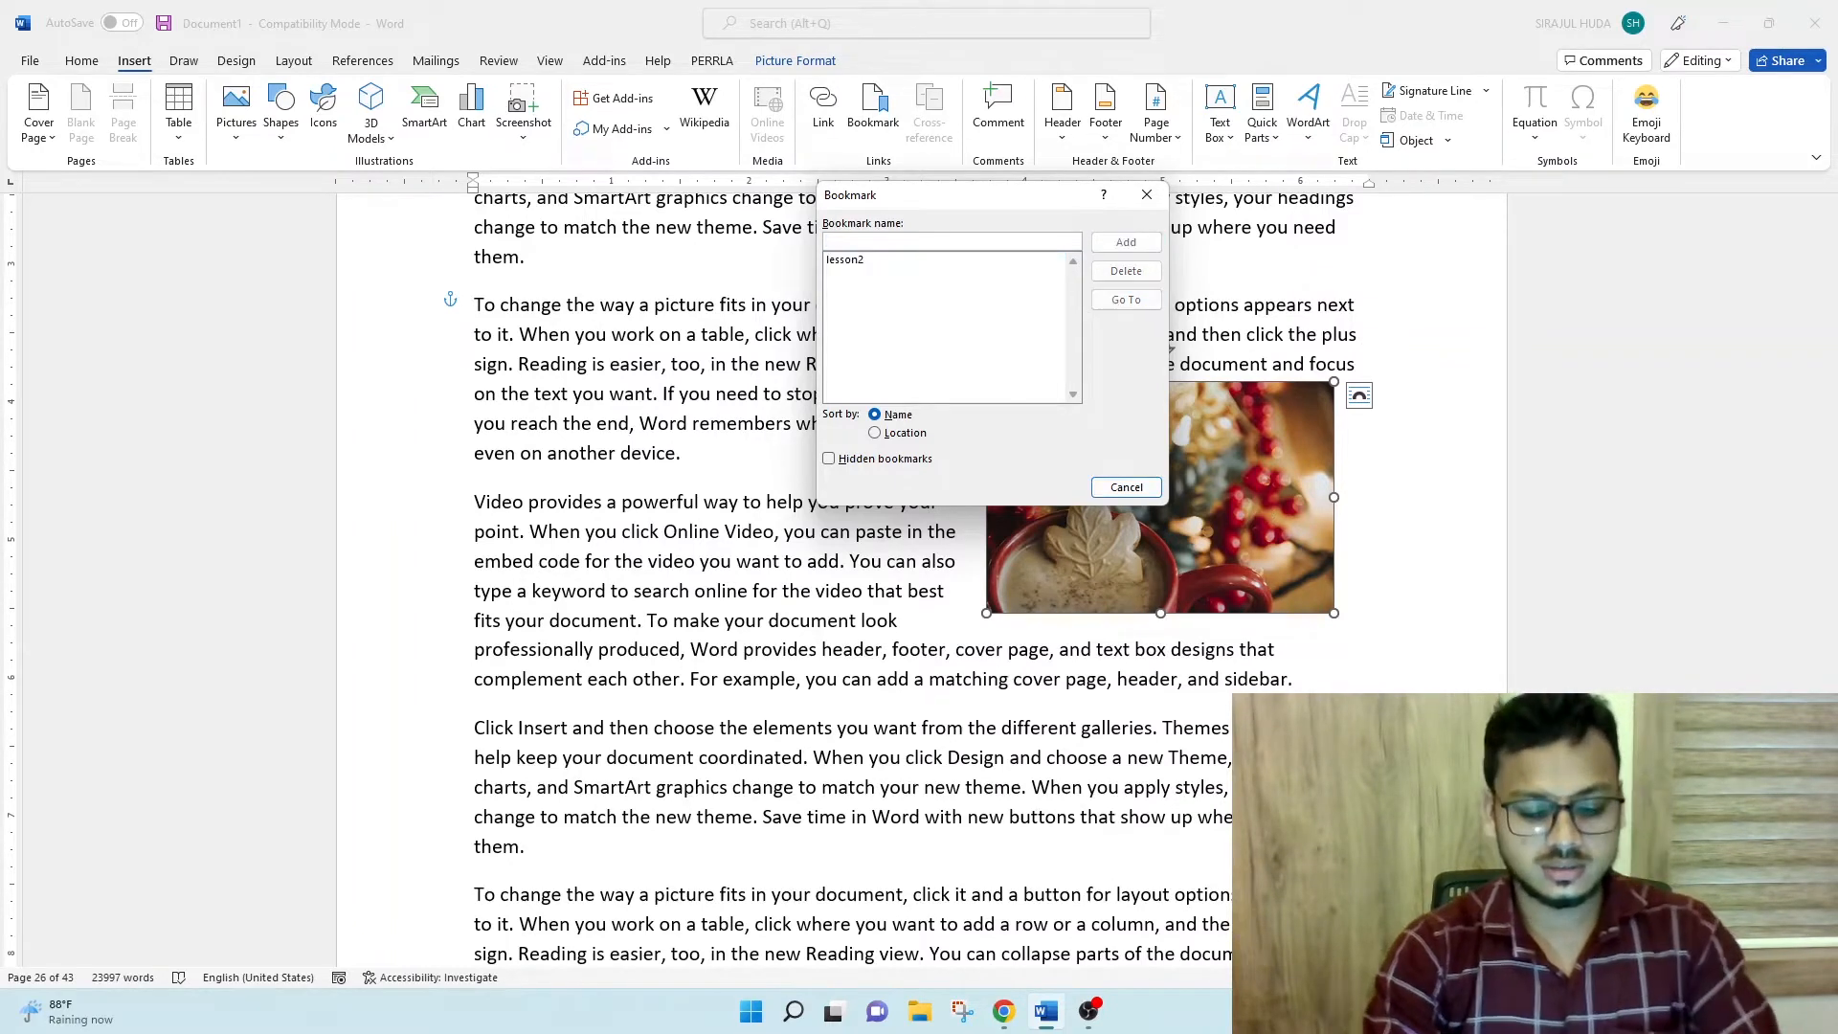
pyautogui.write('Picture')
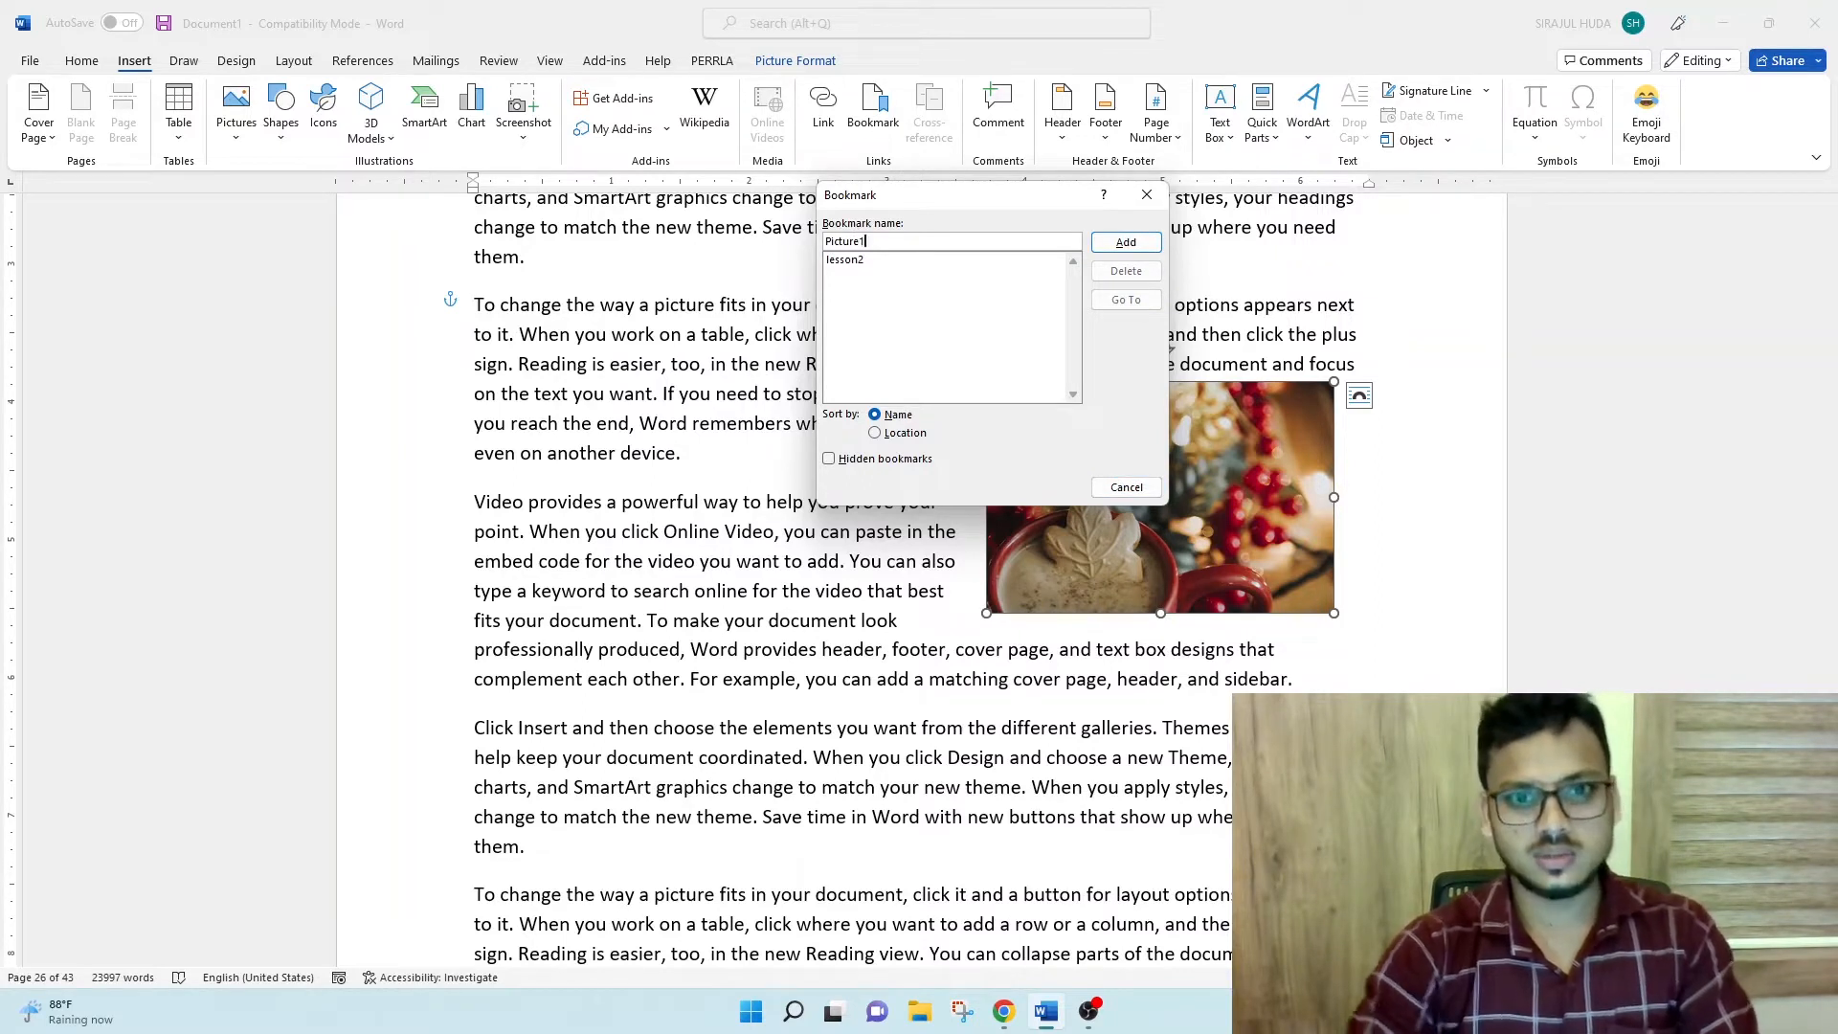
pyautogui.write('1')
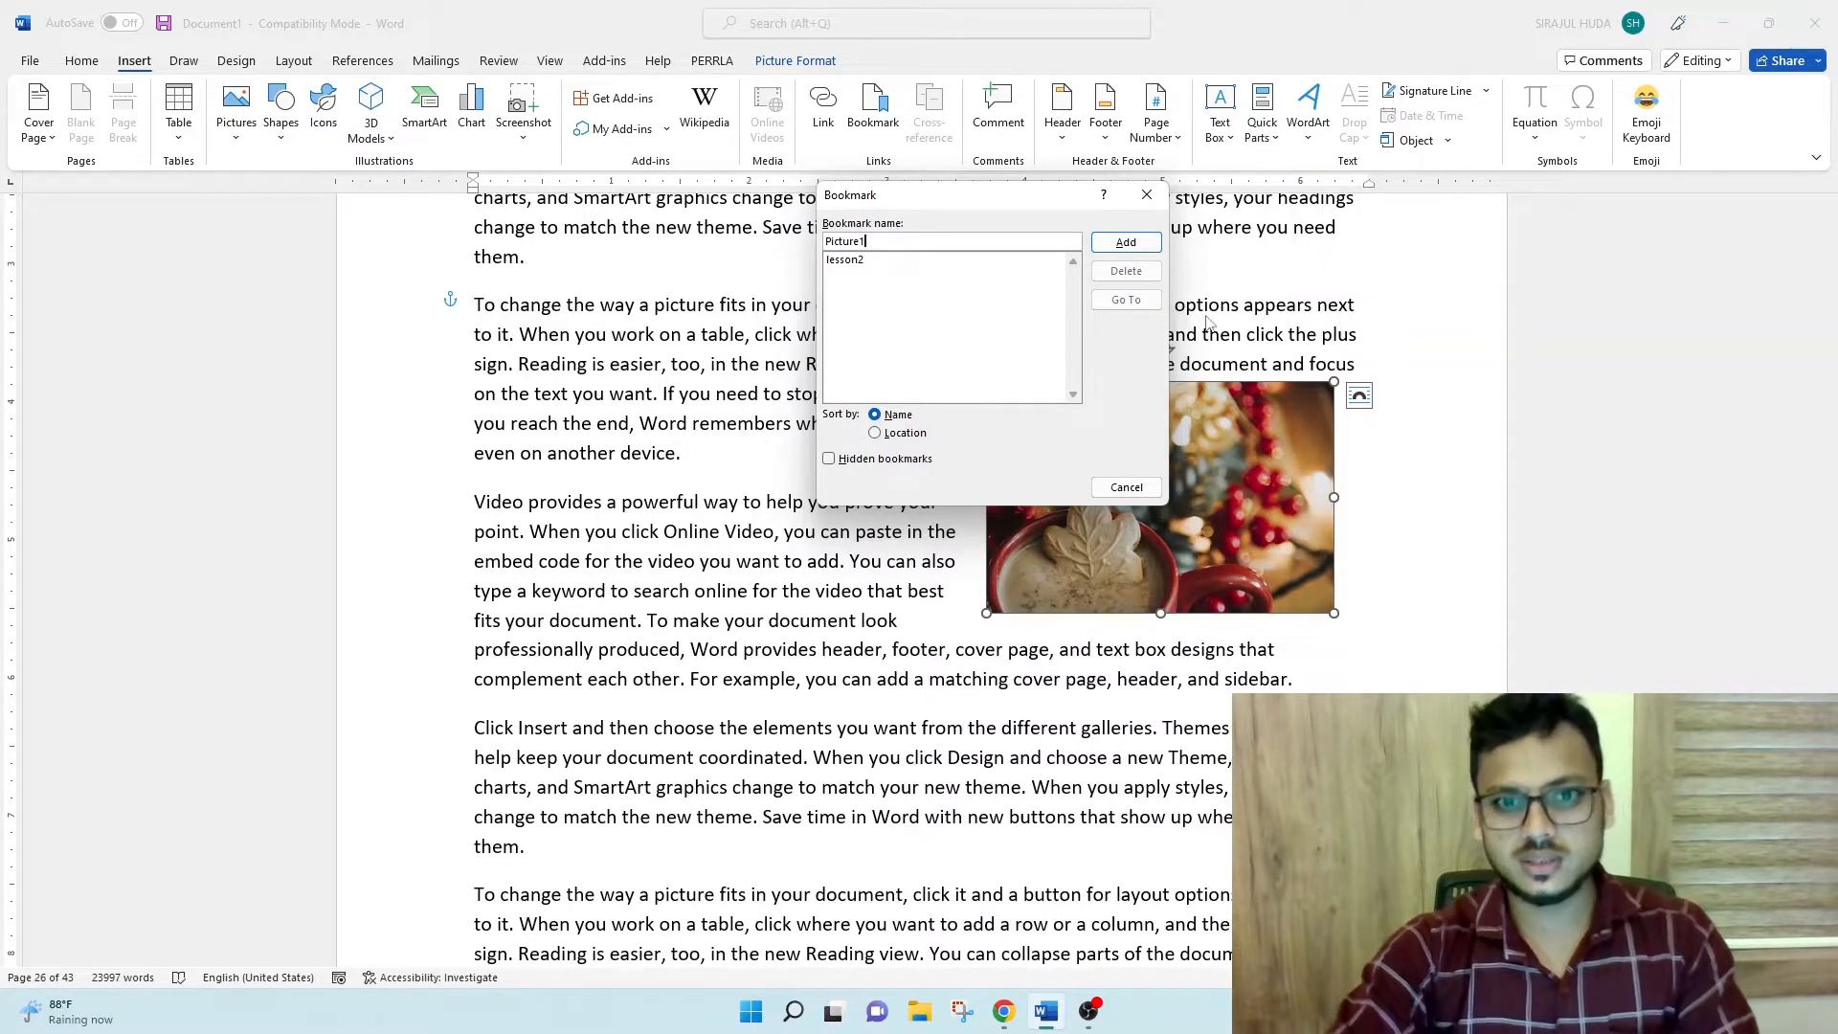
pyautogui.click(1126, 245)
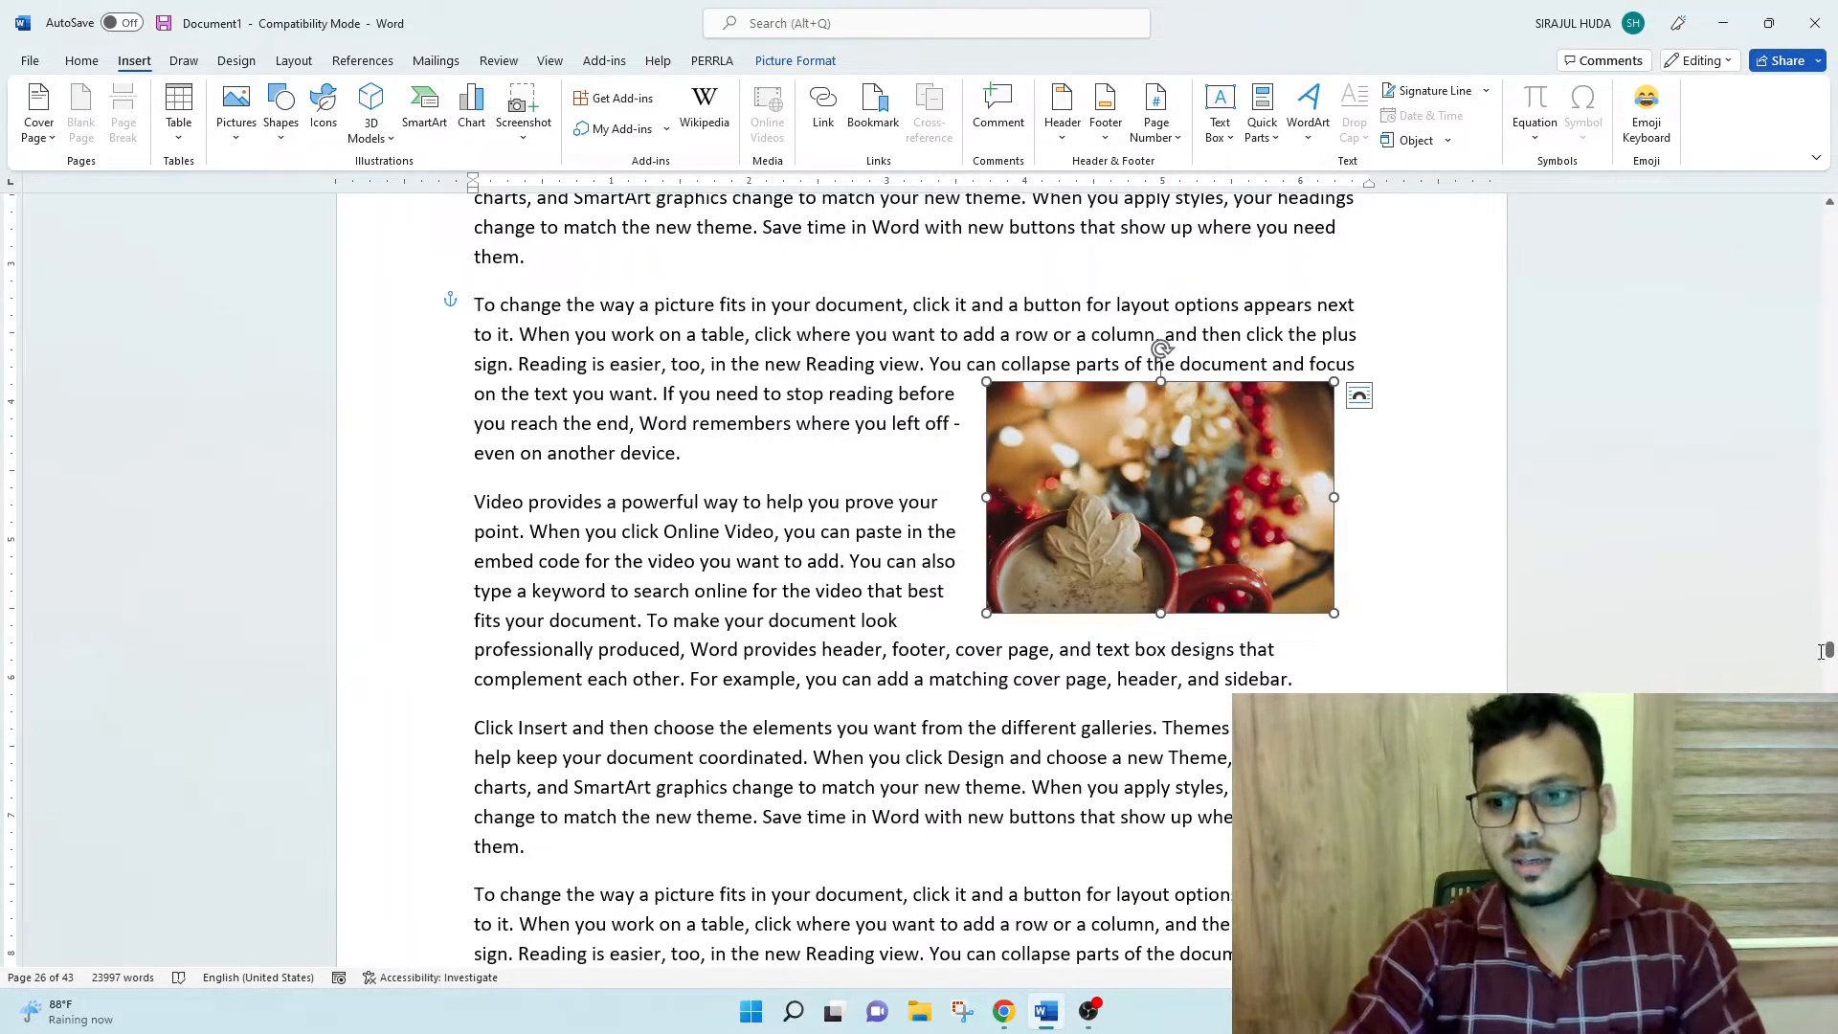
# - Return to the first page, place the cursor there, and use Go To to jump to the bookmark lesson2
pyautogui.moveTo(1829, 649); pyautogui.dragTo(1829, 216)
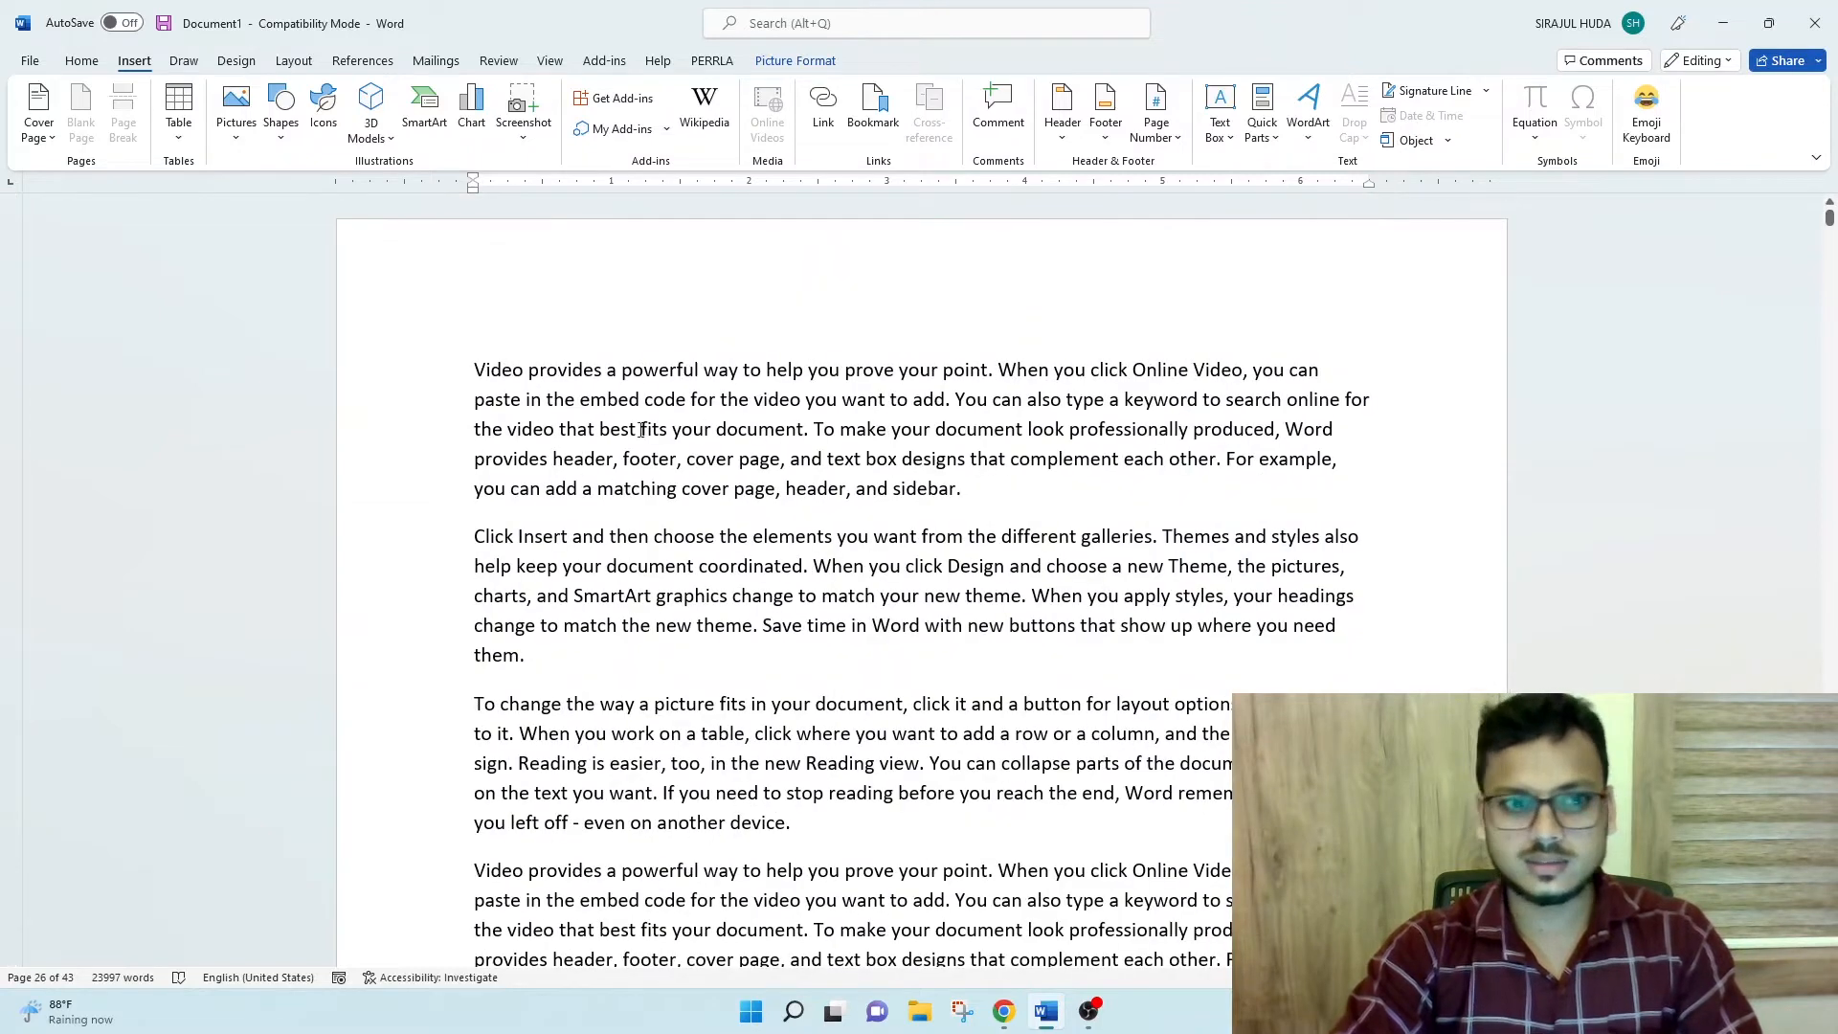
pyautogui.click(785, 585)
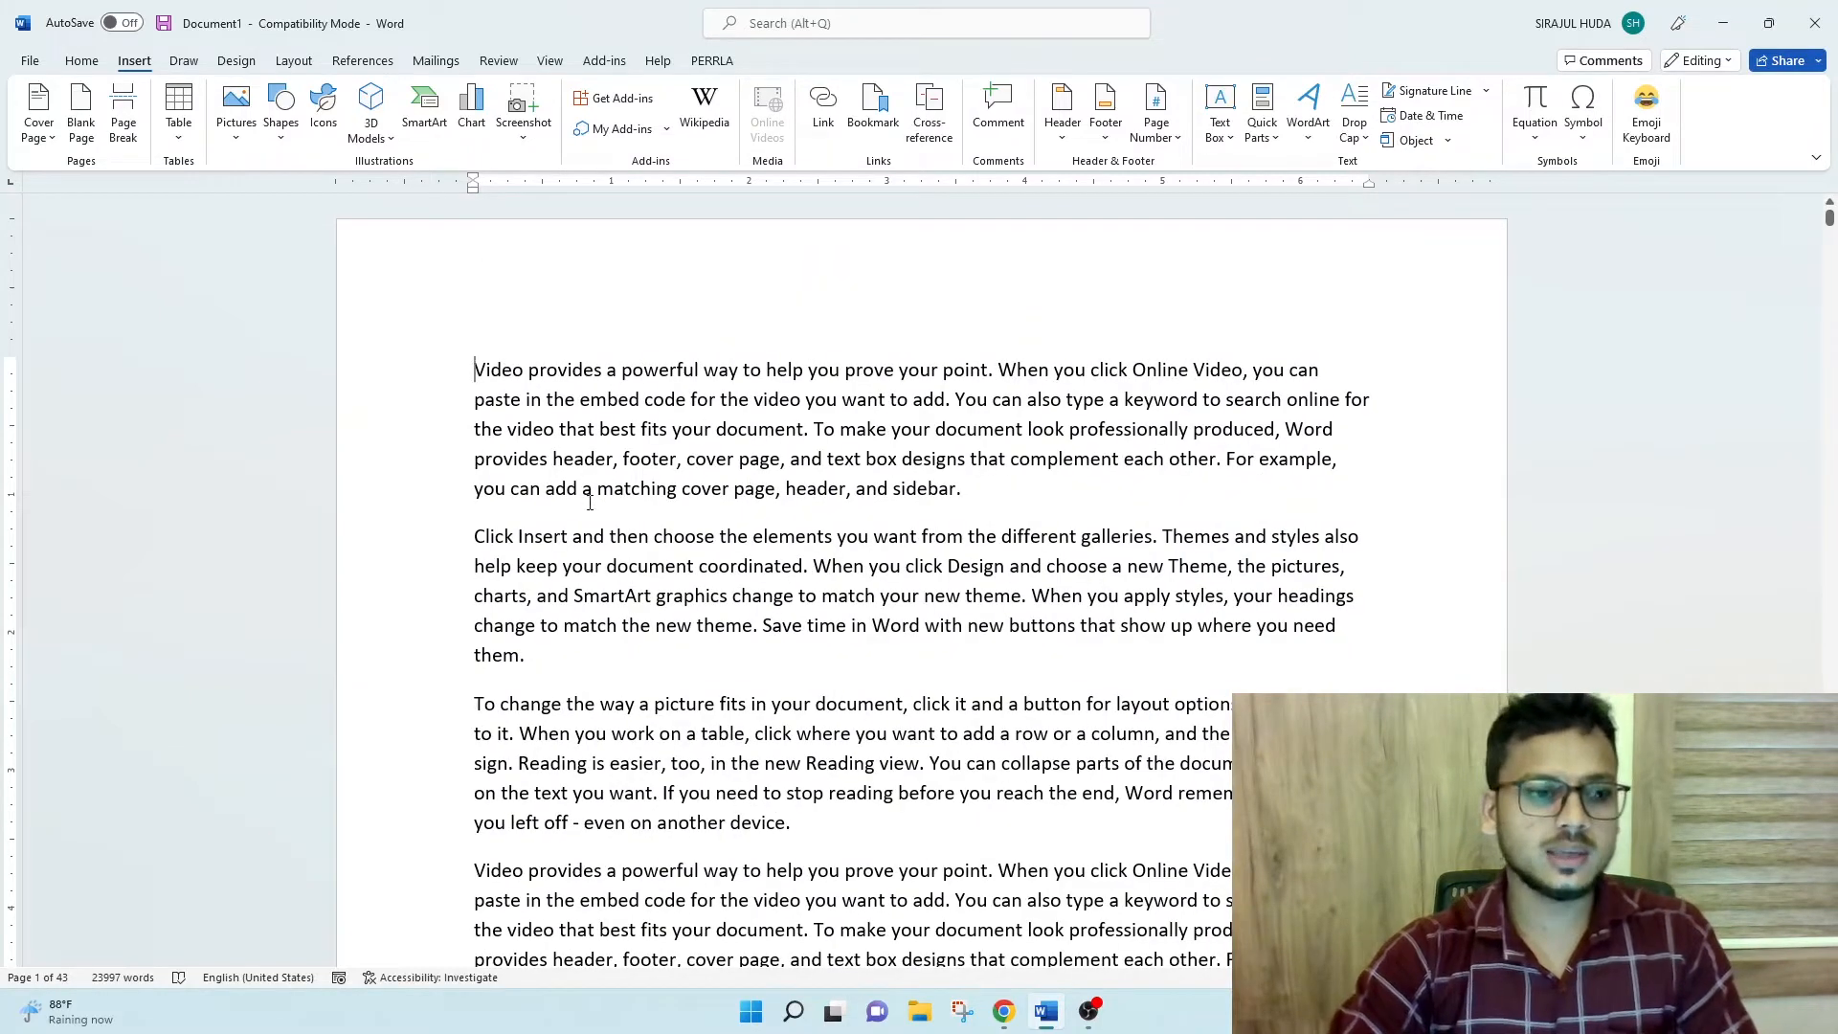
pyautogui.hotkey('ctrl', 'g')
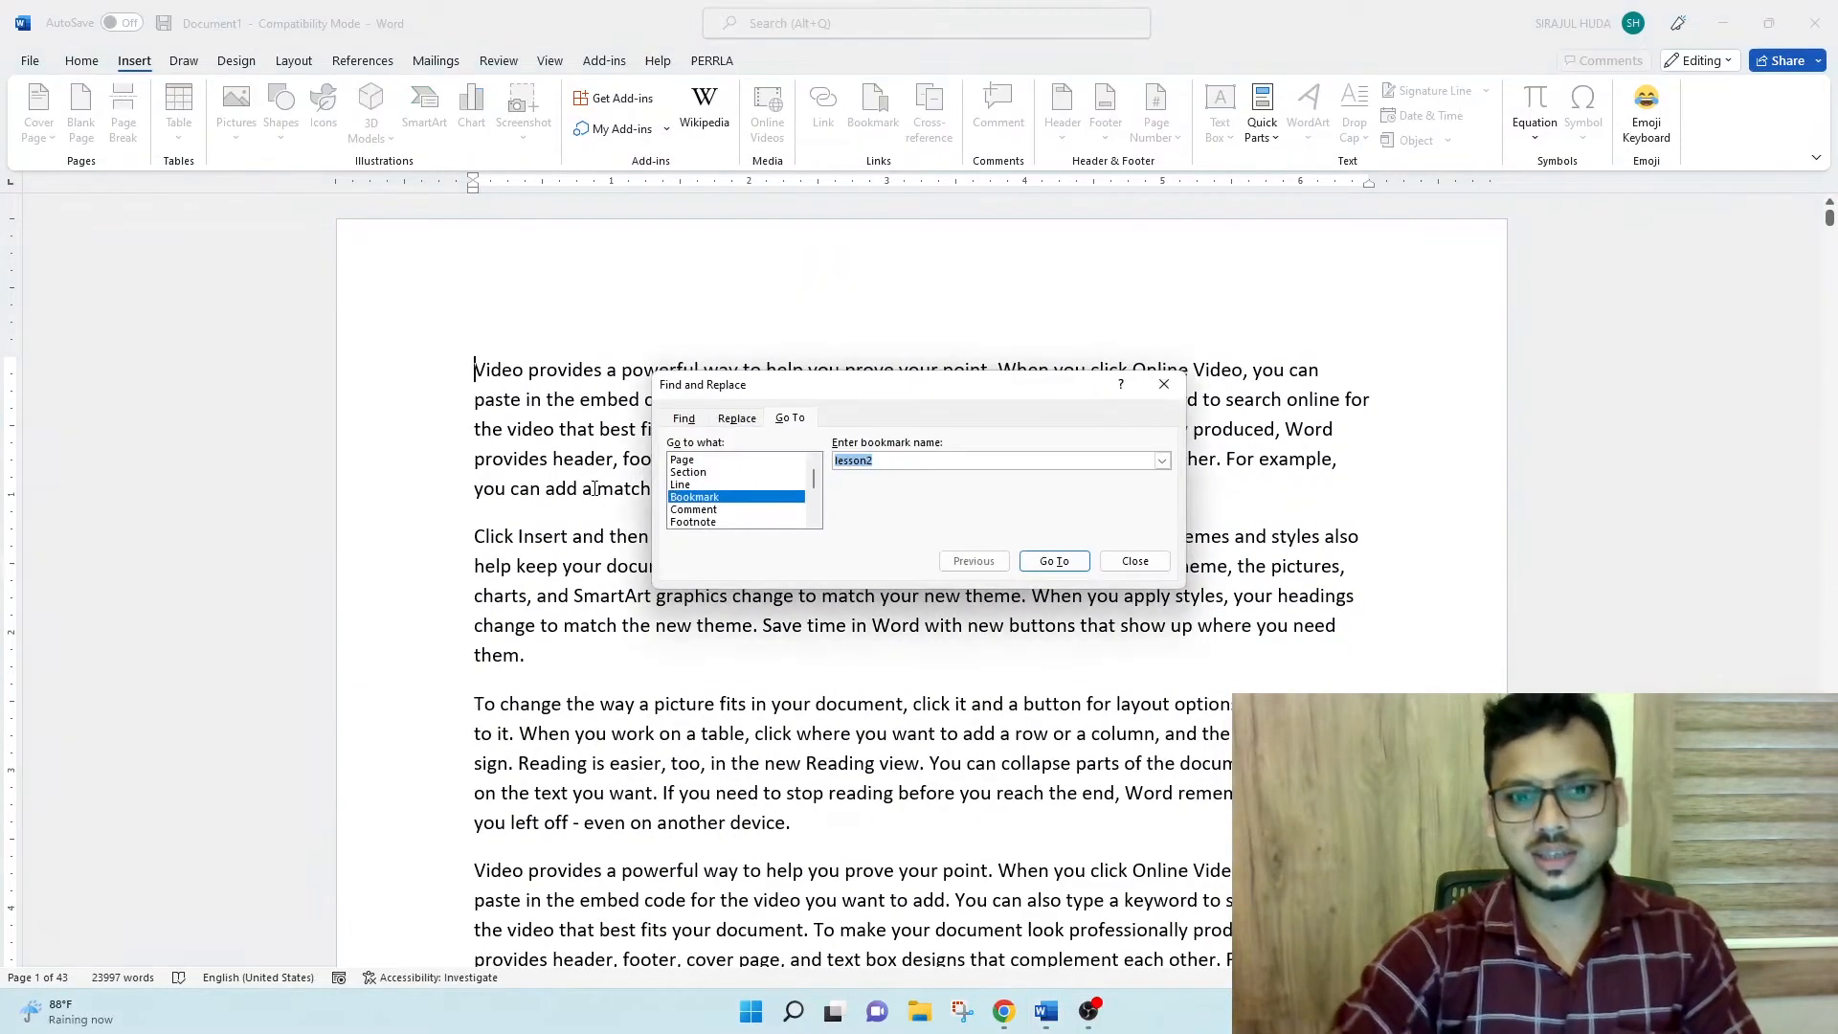
pyautogui.click(1162, 461)
pyautogui.click(890, 478)
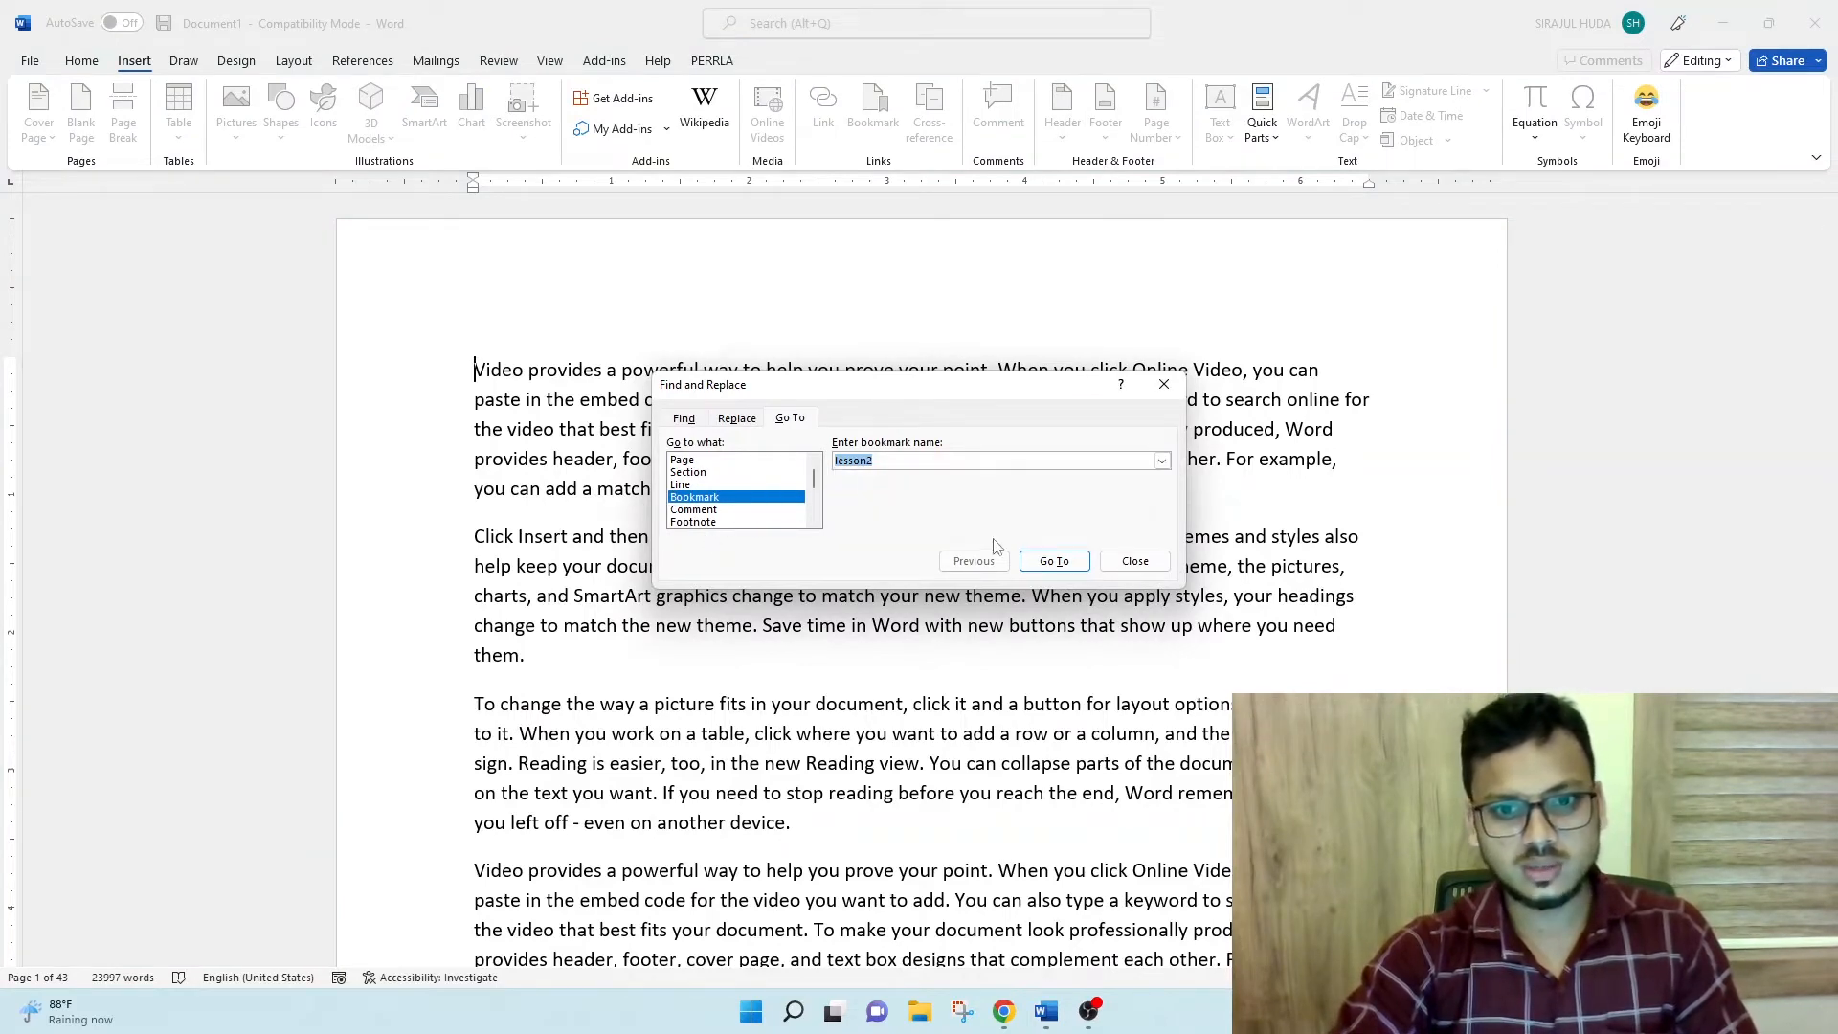
pyautogui.click(1055, 562)
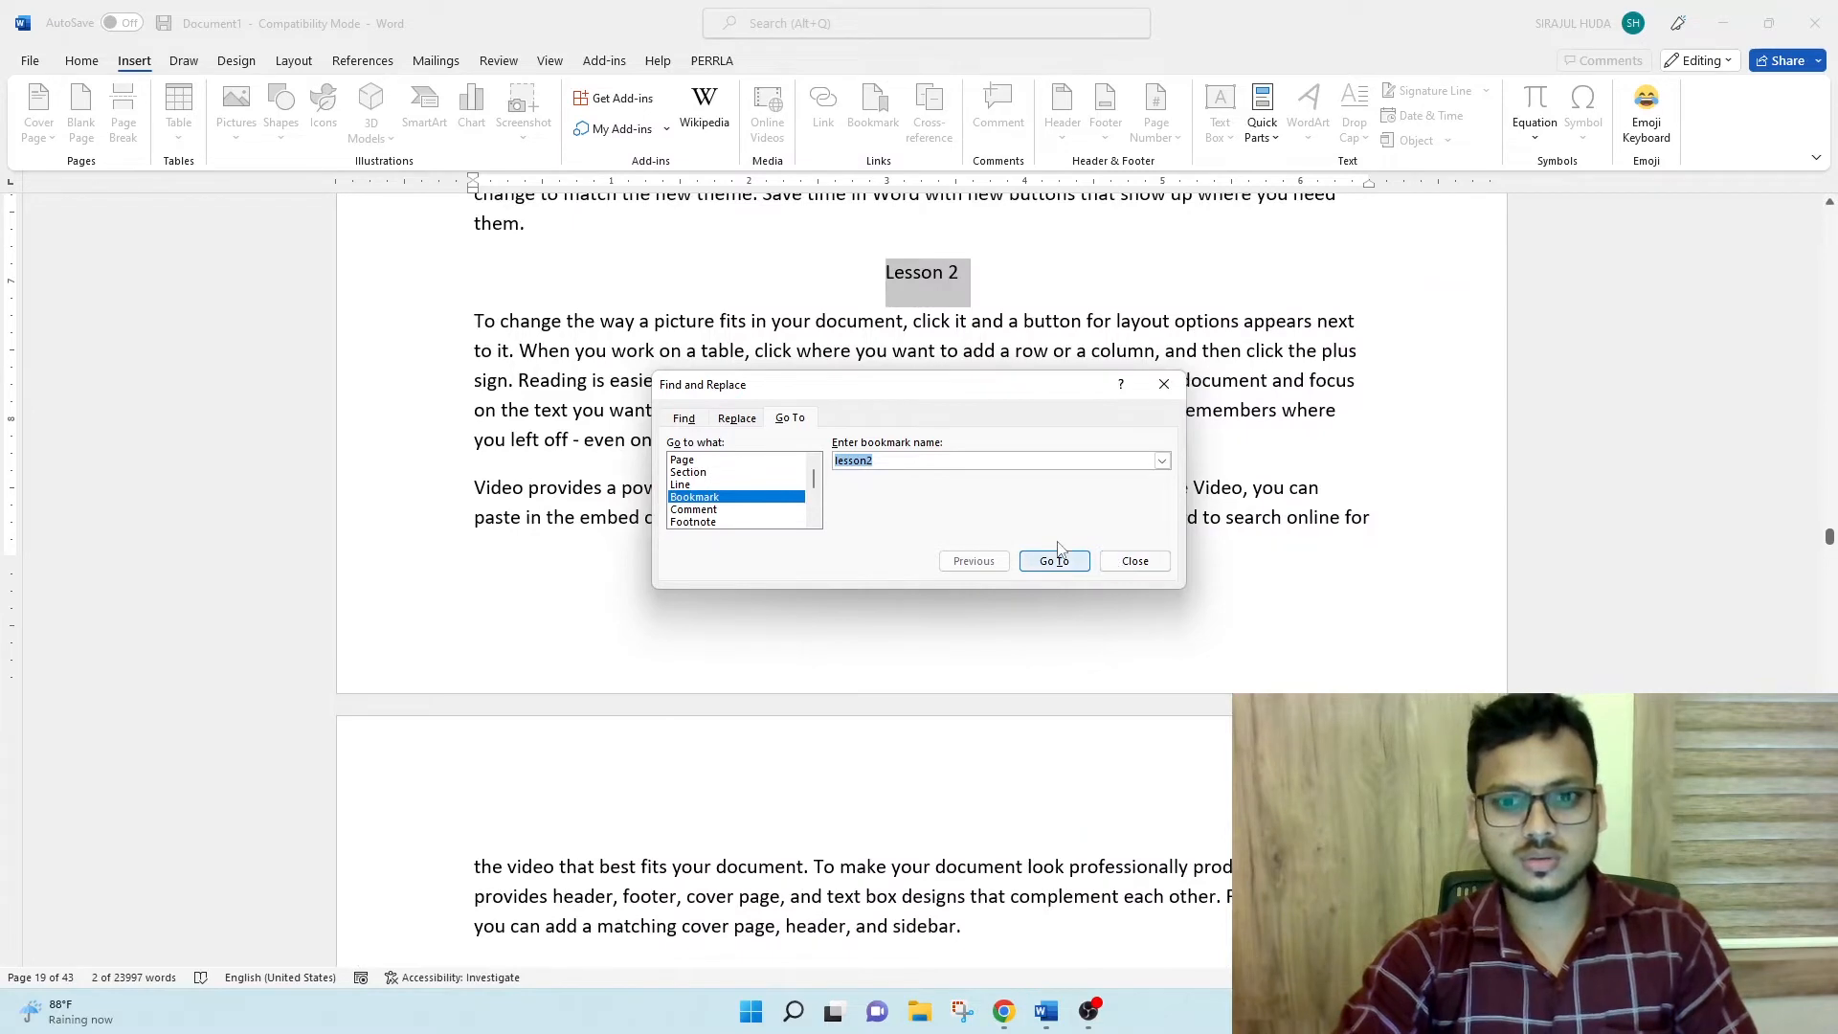
# - Use Go To to jump to the bookmark Picture1, then close the dialog
pyautogui.click(1162, 461)
pyautogui.click(876, 490)
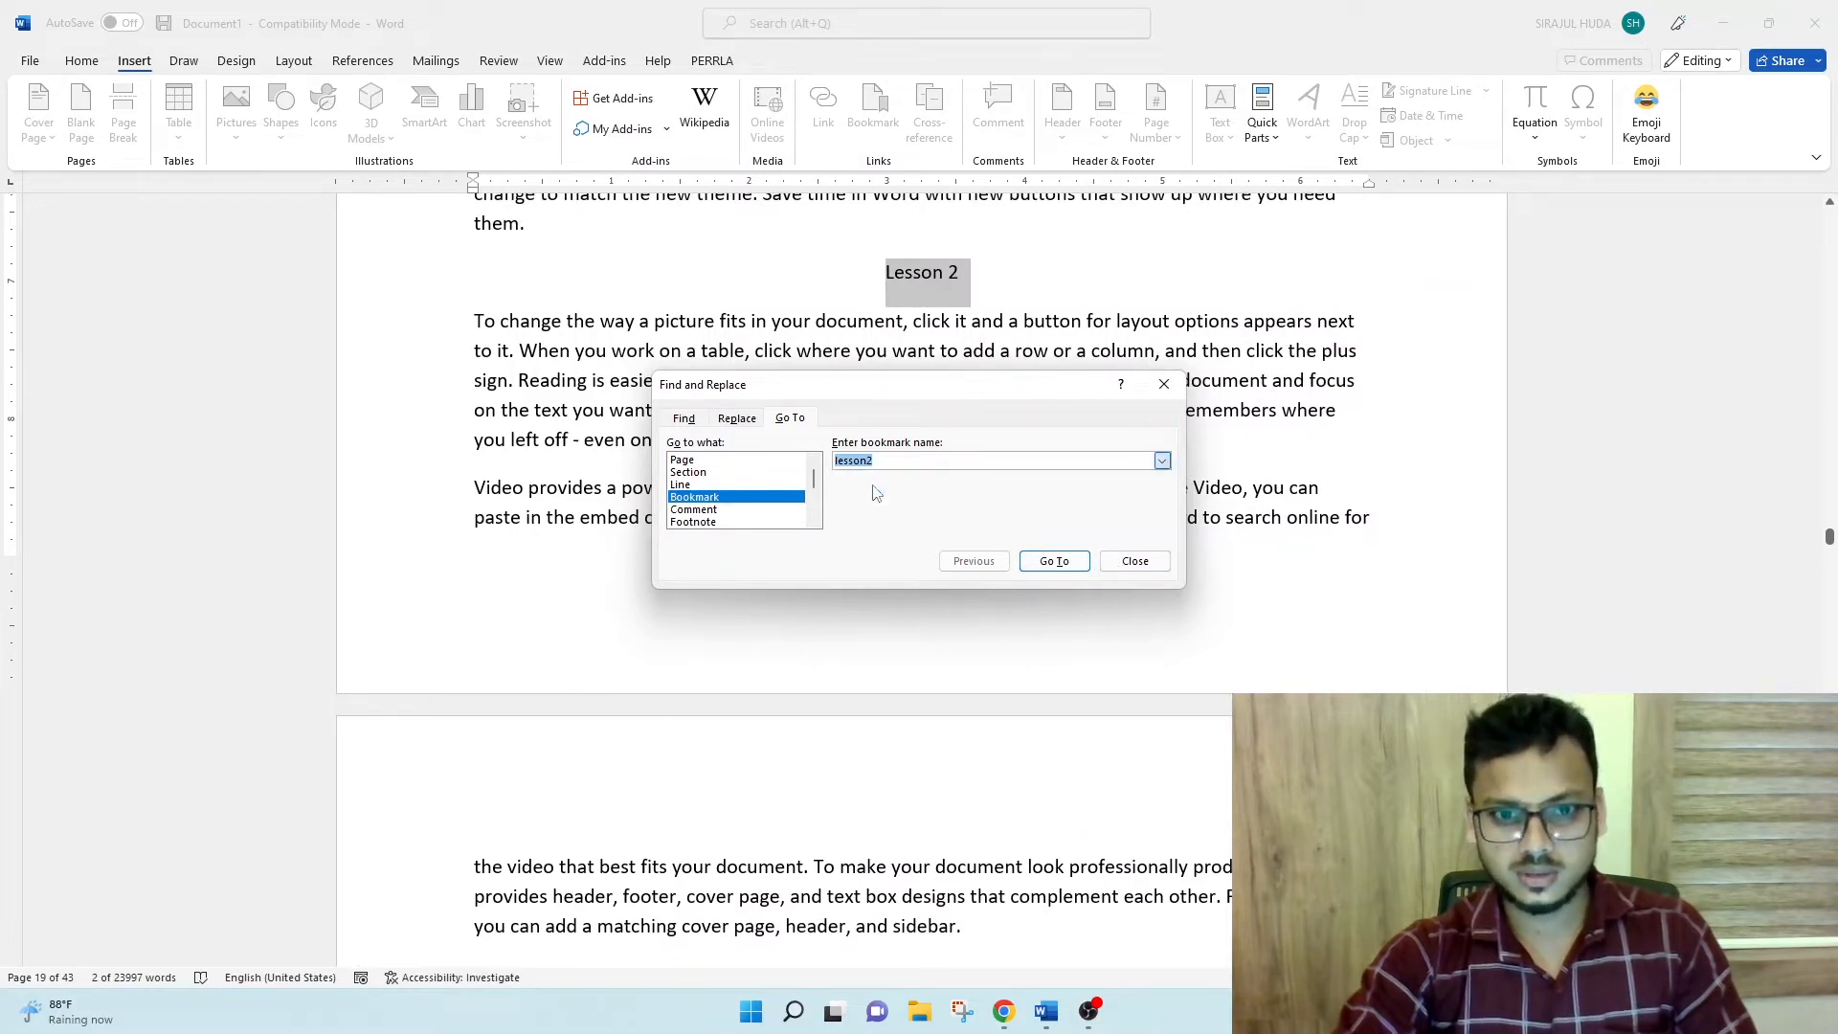
pyautogui.click(1055, 562)
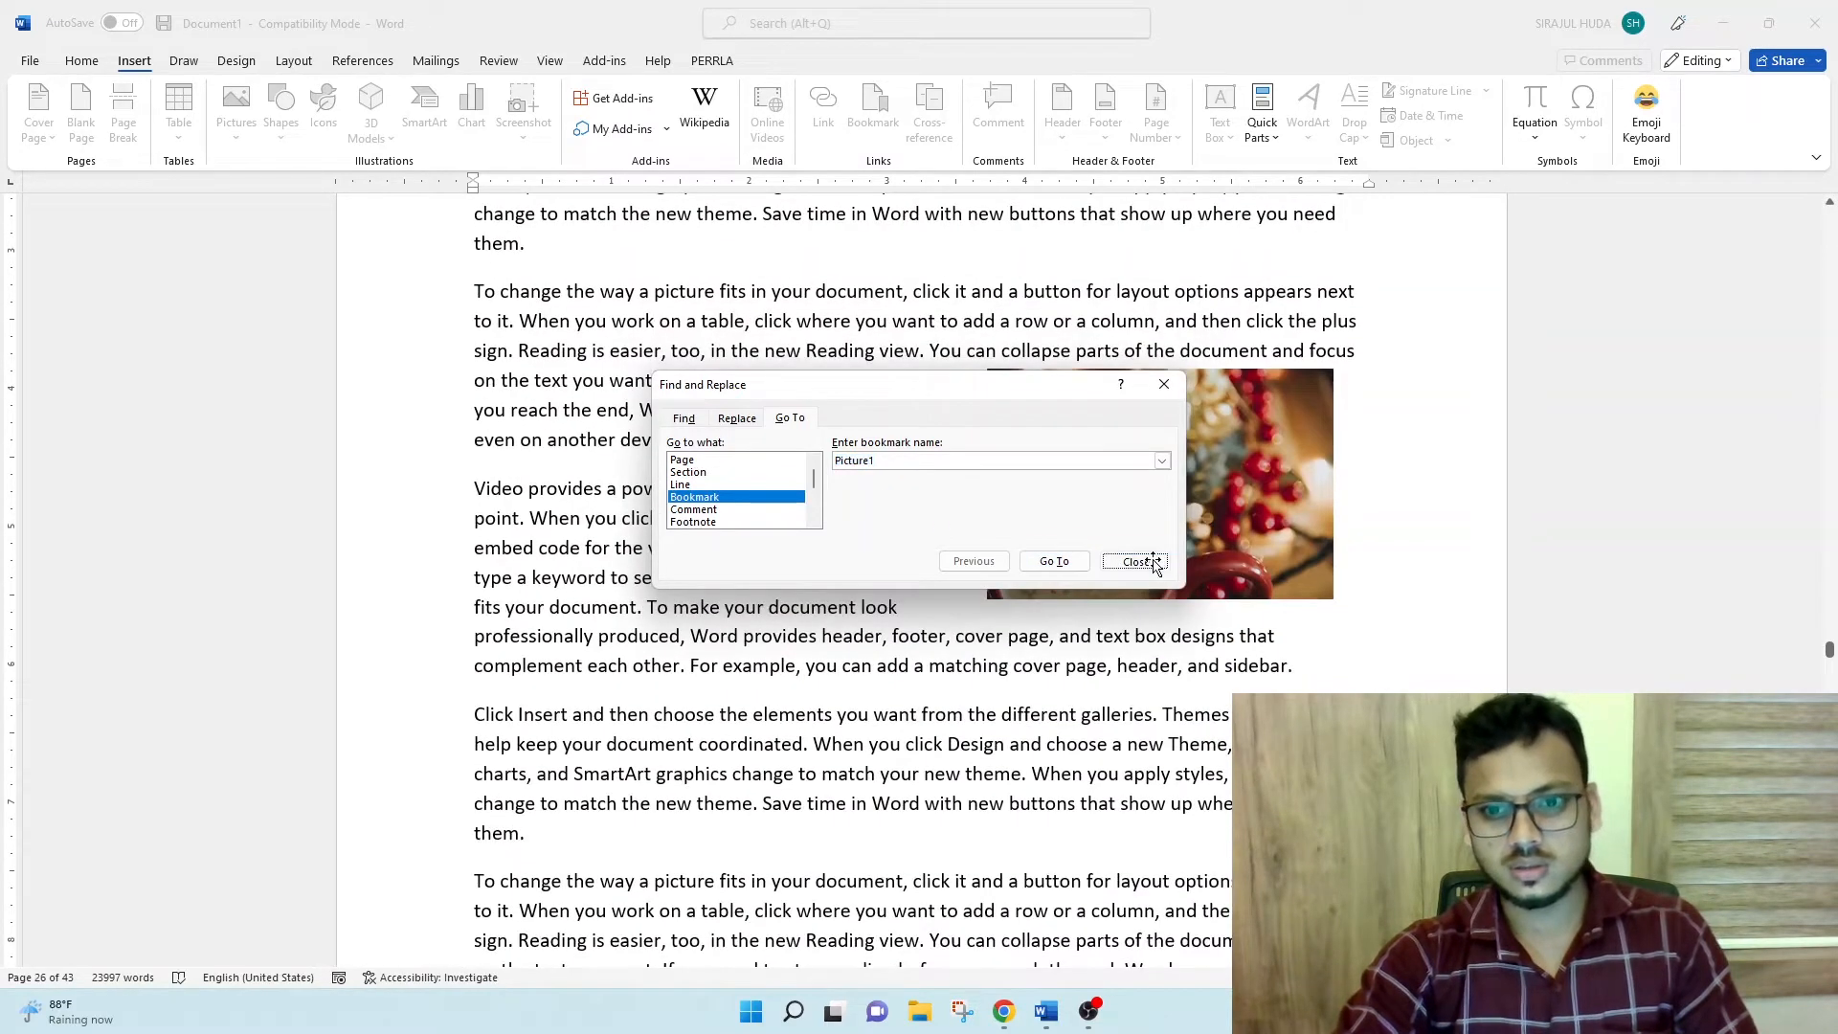
pyautogui.click(1135, 561)
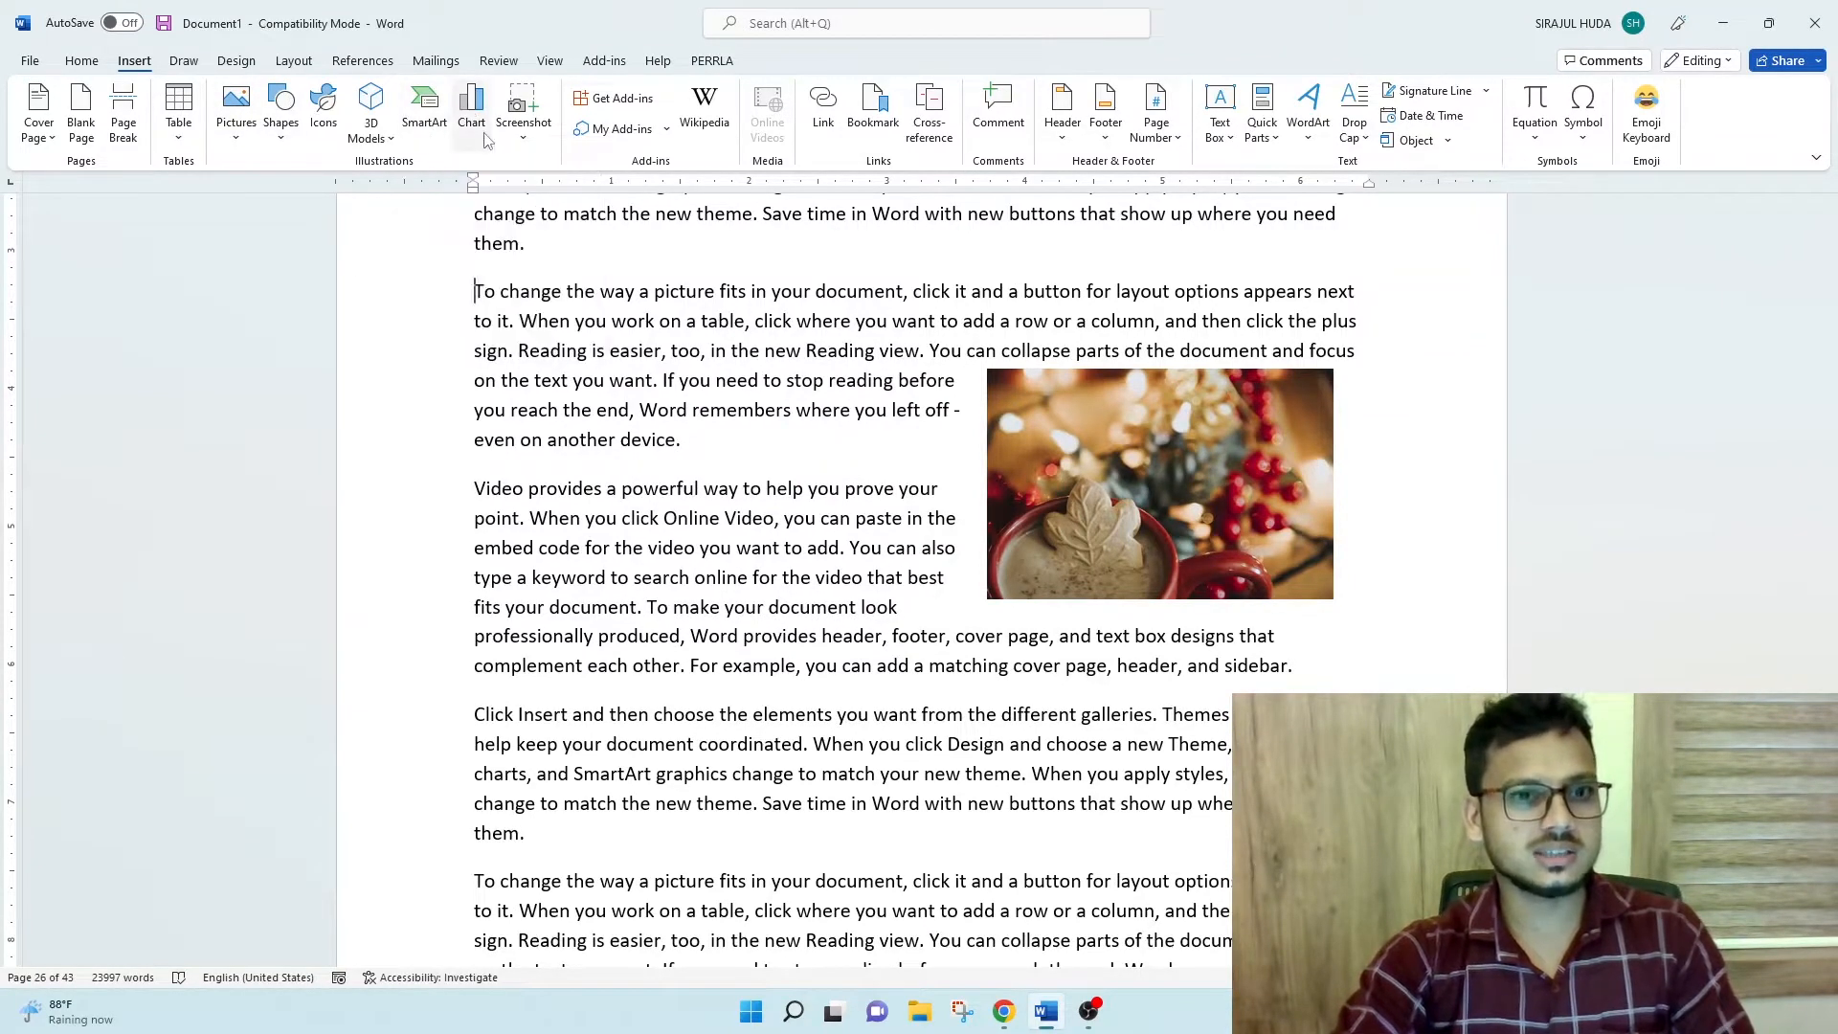
pyautogui.click(1163, 461)
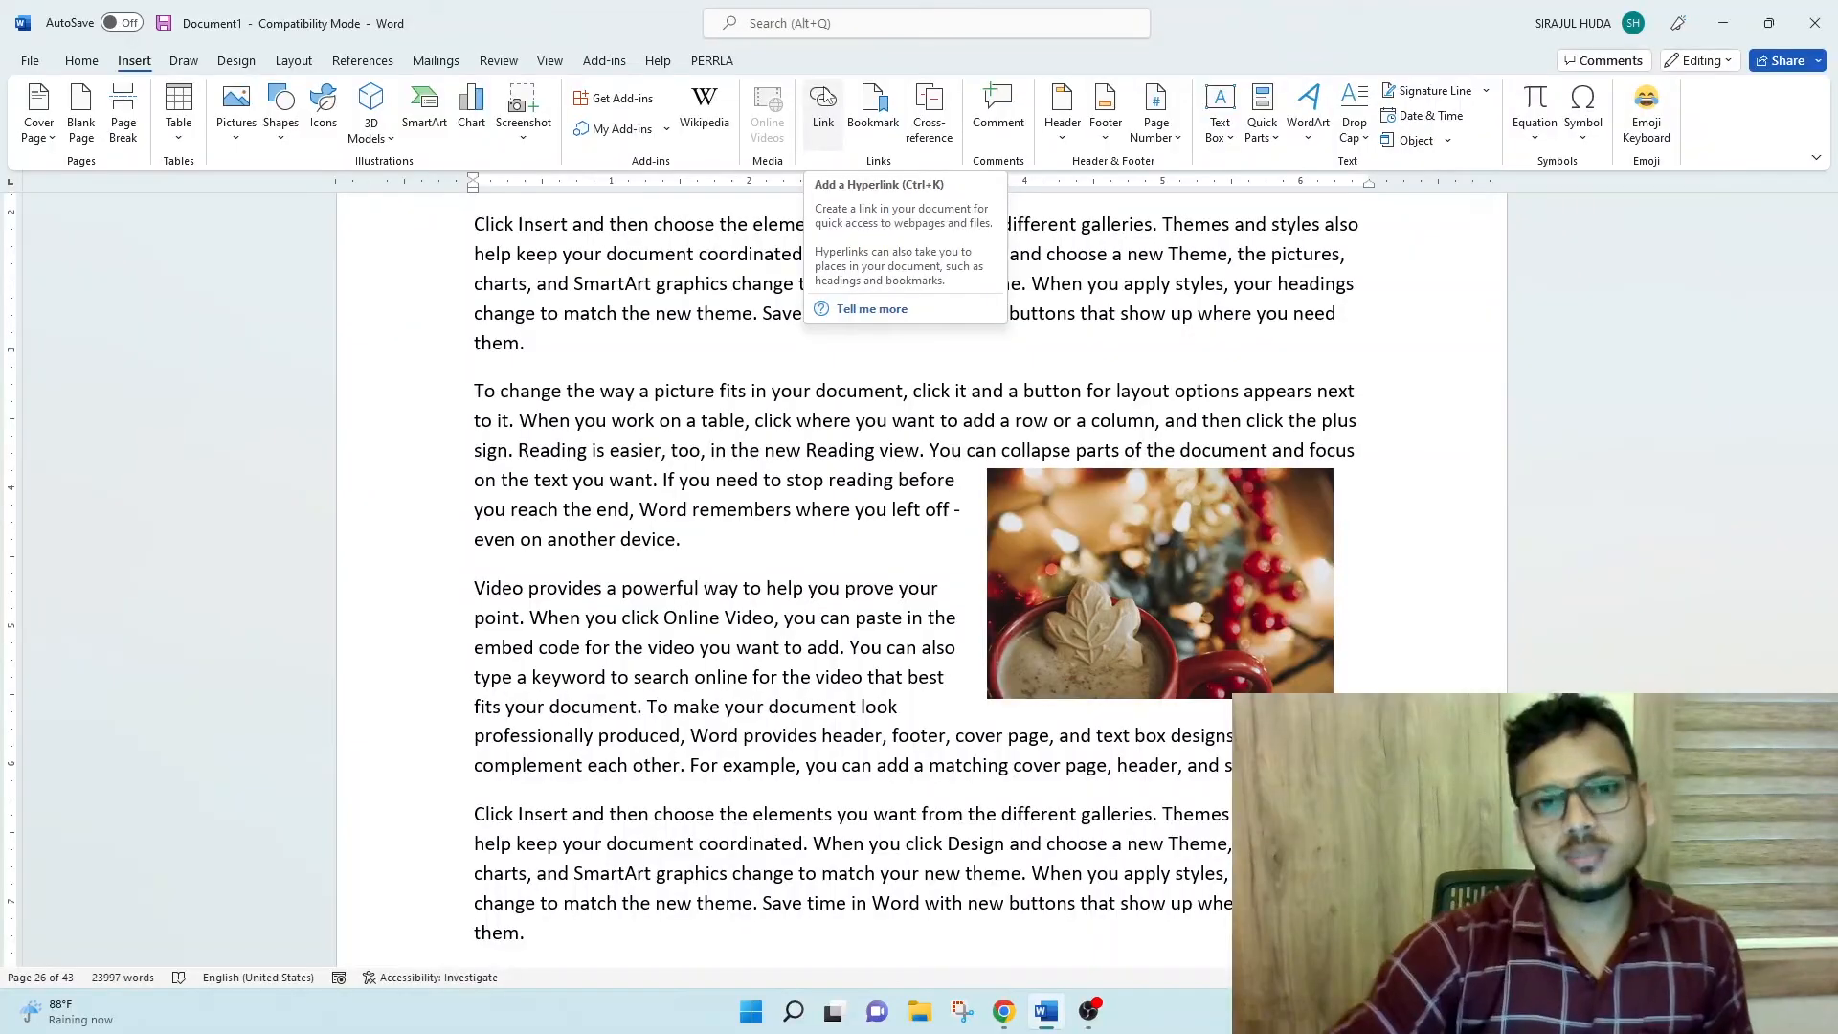
pyautogui.click(826, 98)
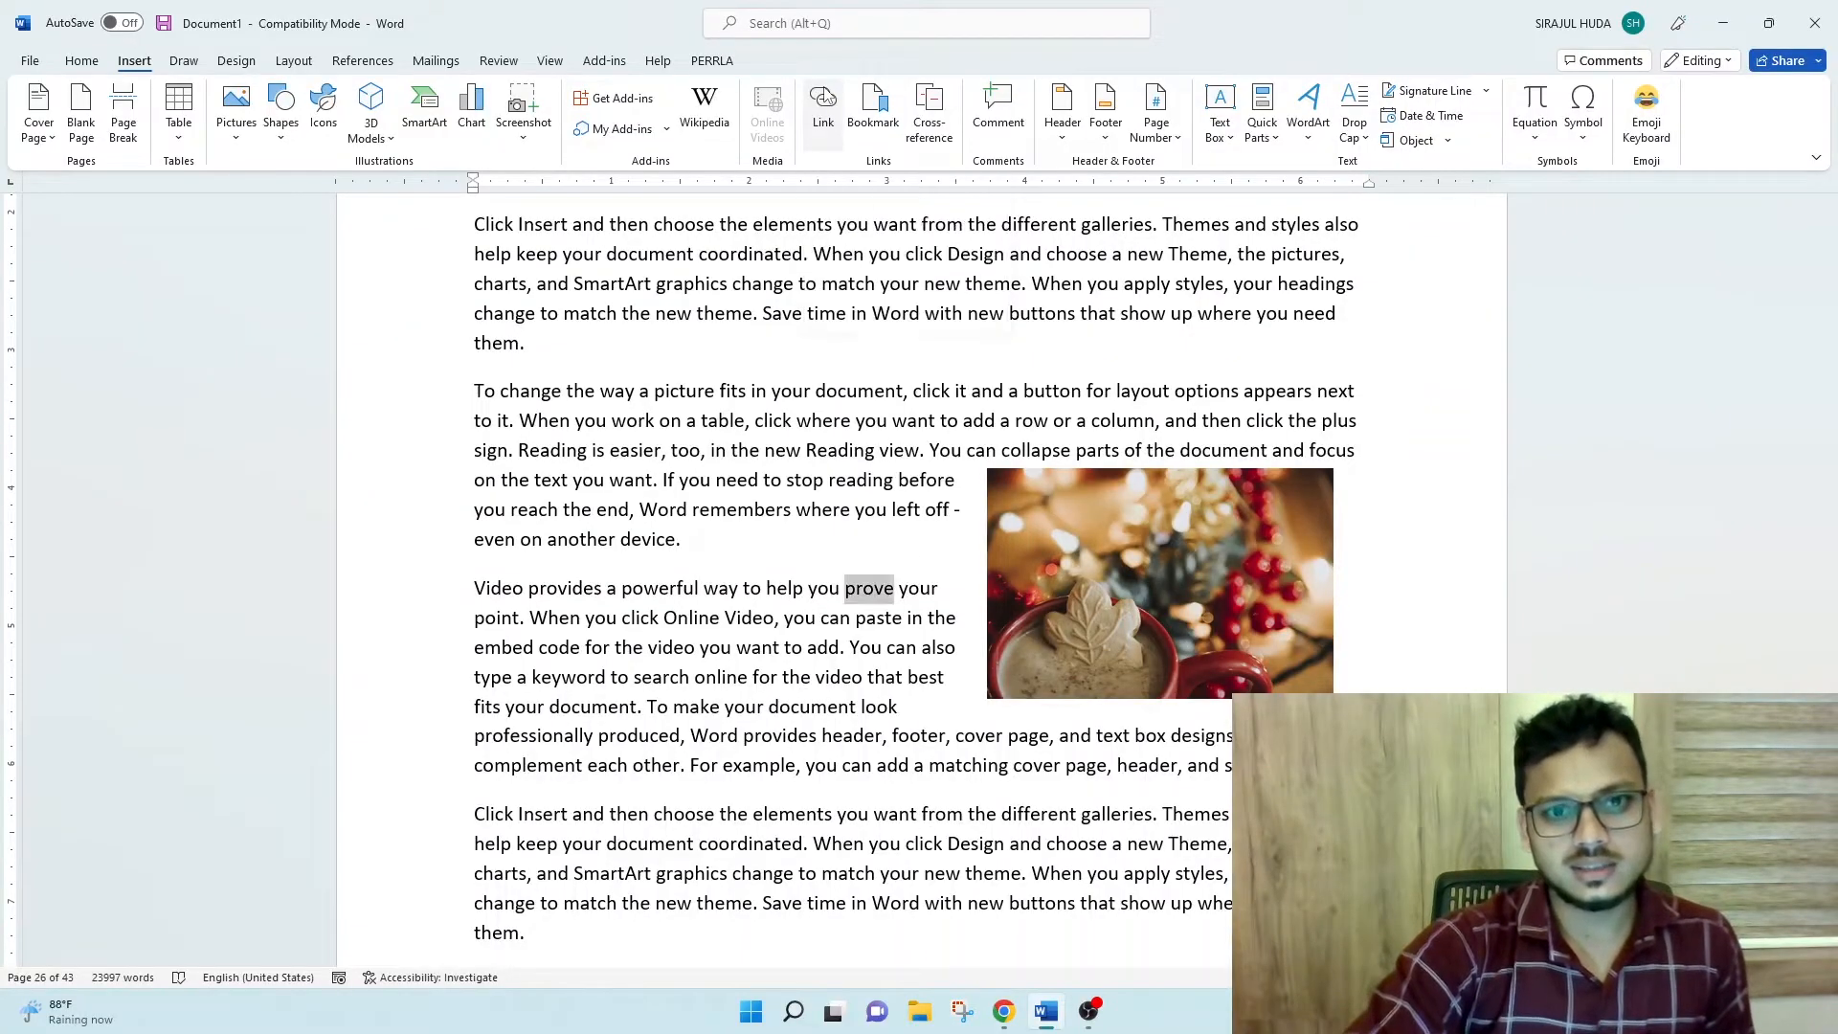
pyautogui.click(639, 472)
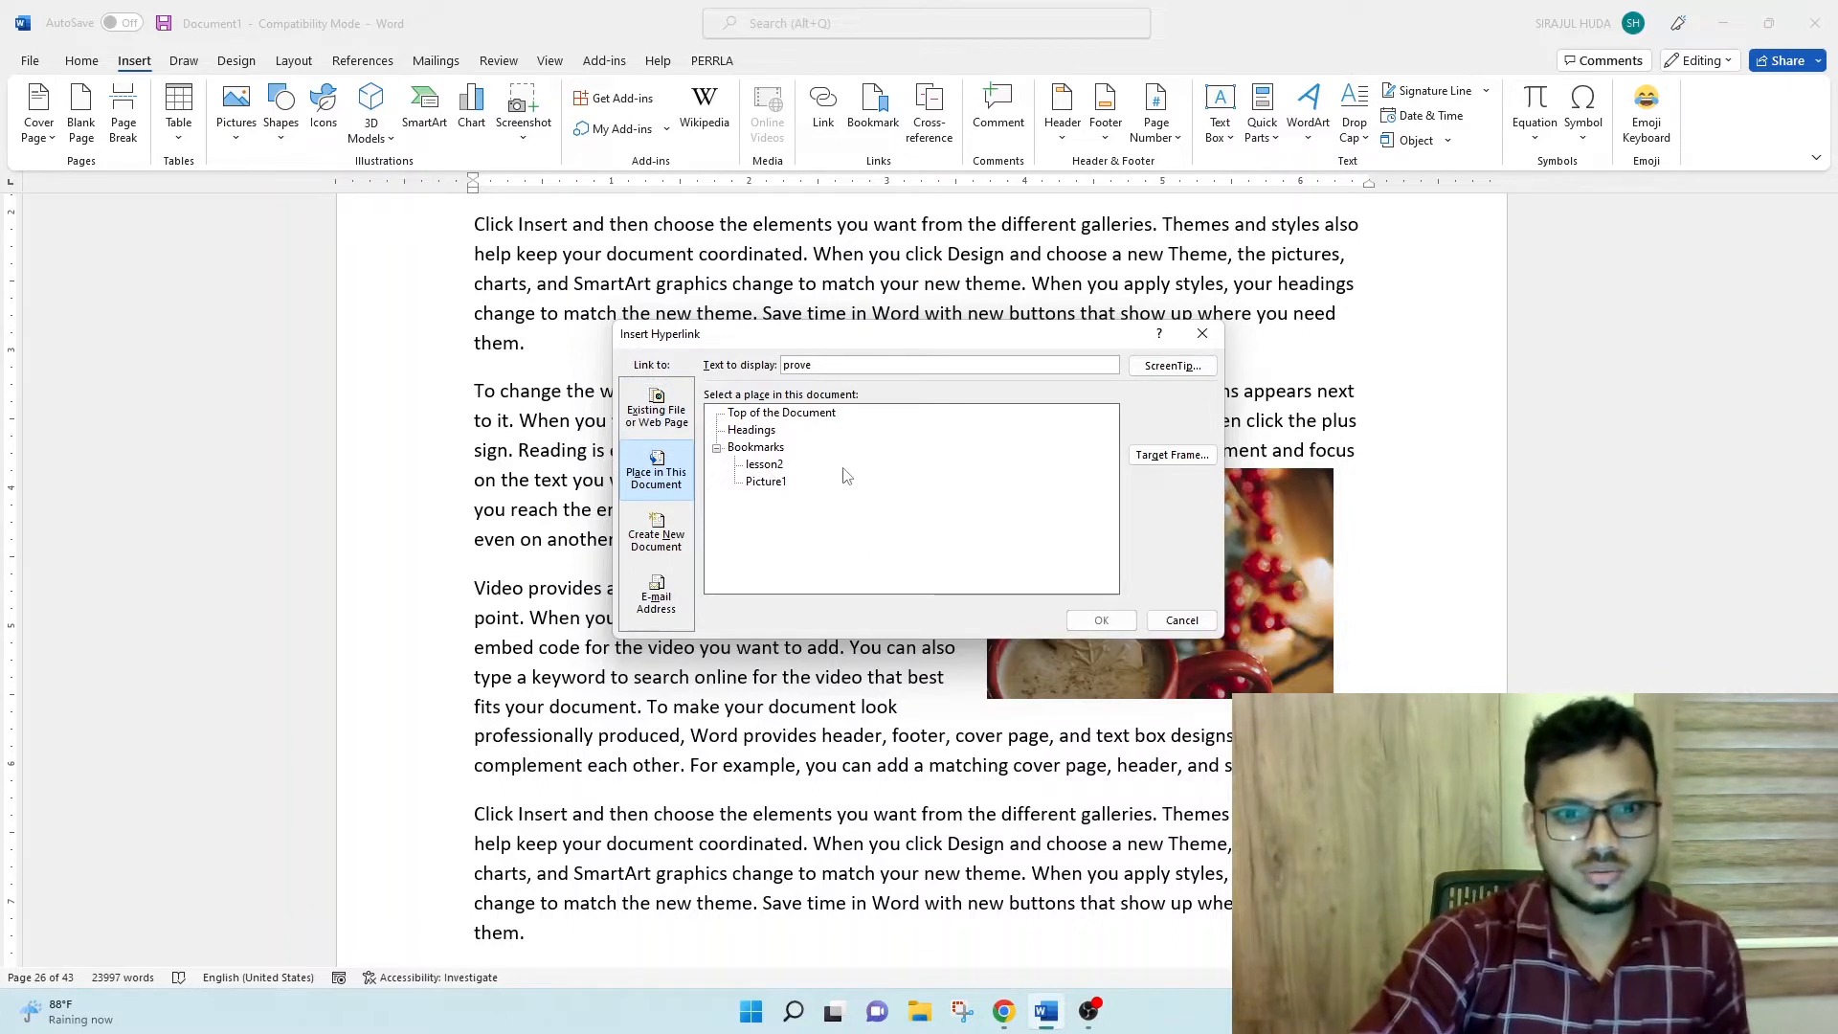
pyautogui.click(1179, 620)
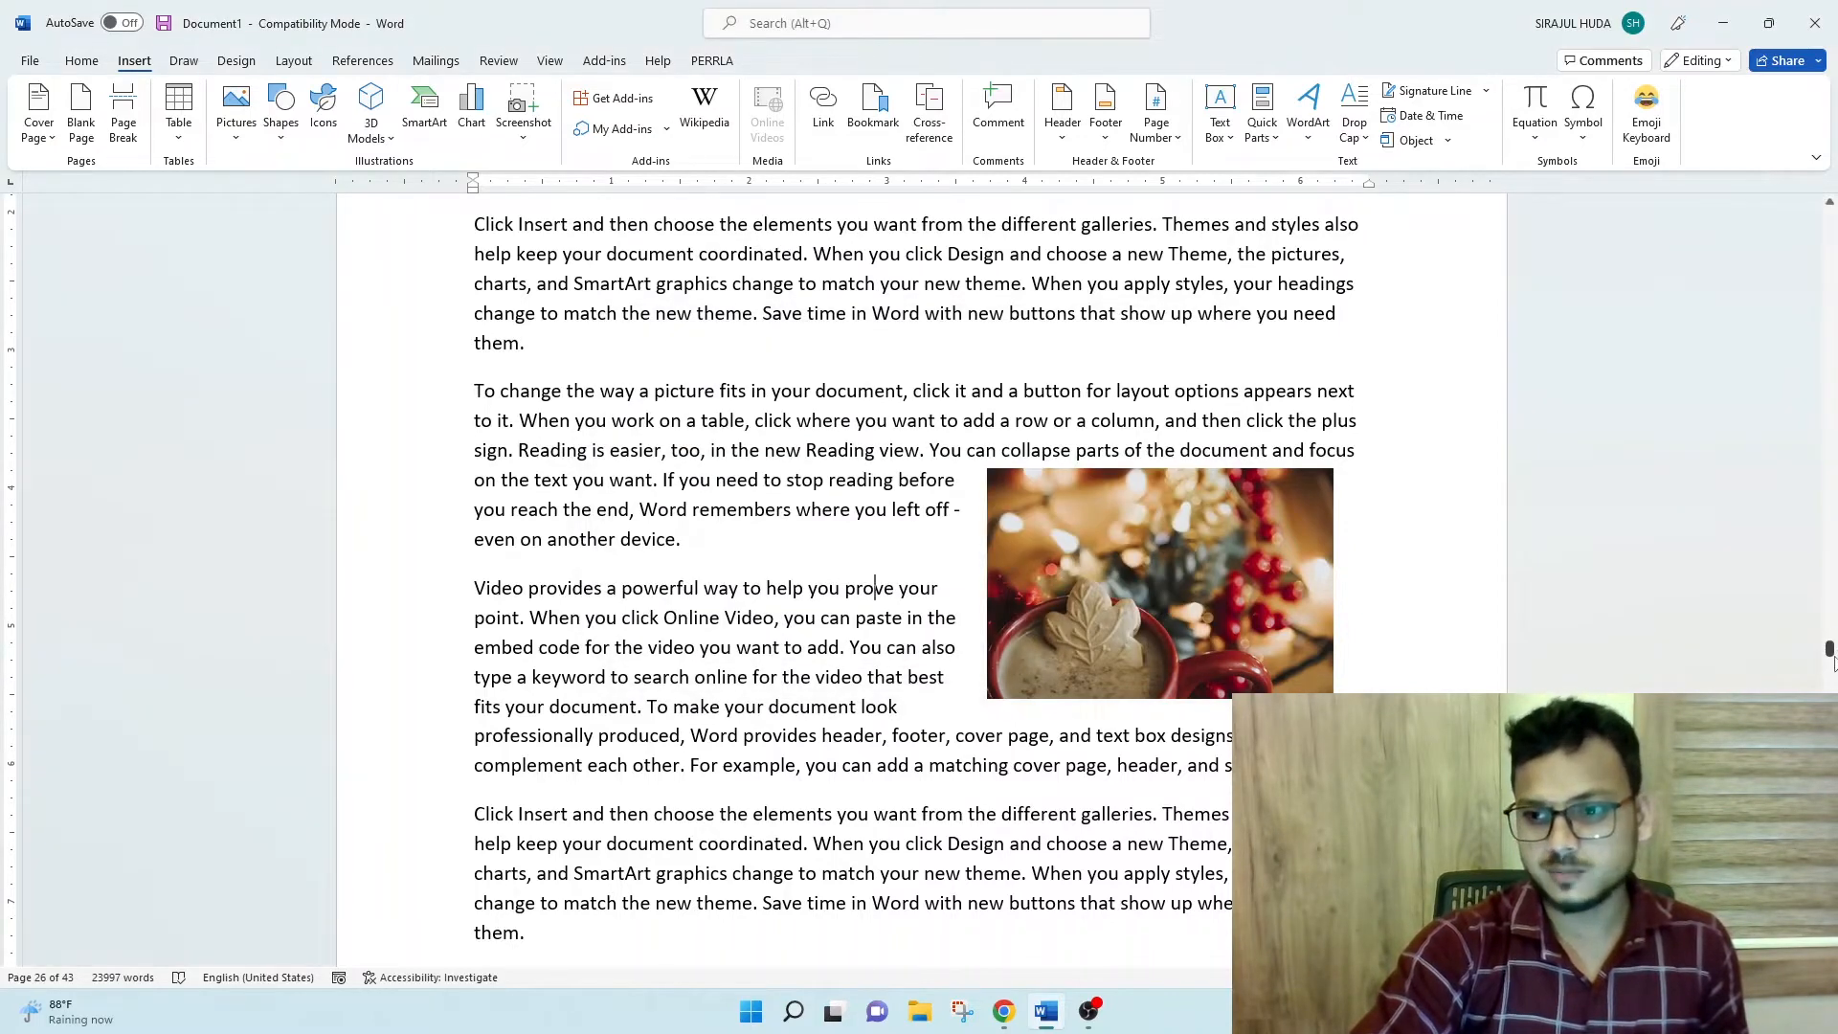
# - On the blank last page, start a hyperlink to a place in this document with the bookmark lesson2 as its target
pyautogui.moveTo(1832, 651); pyautogui.dragTo(1832, 962)
pyautogui.click(546, 475)
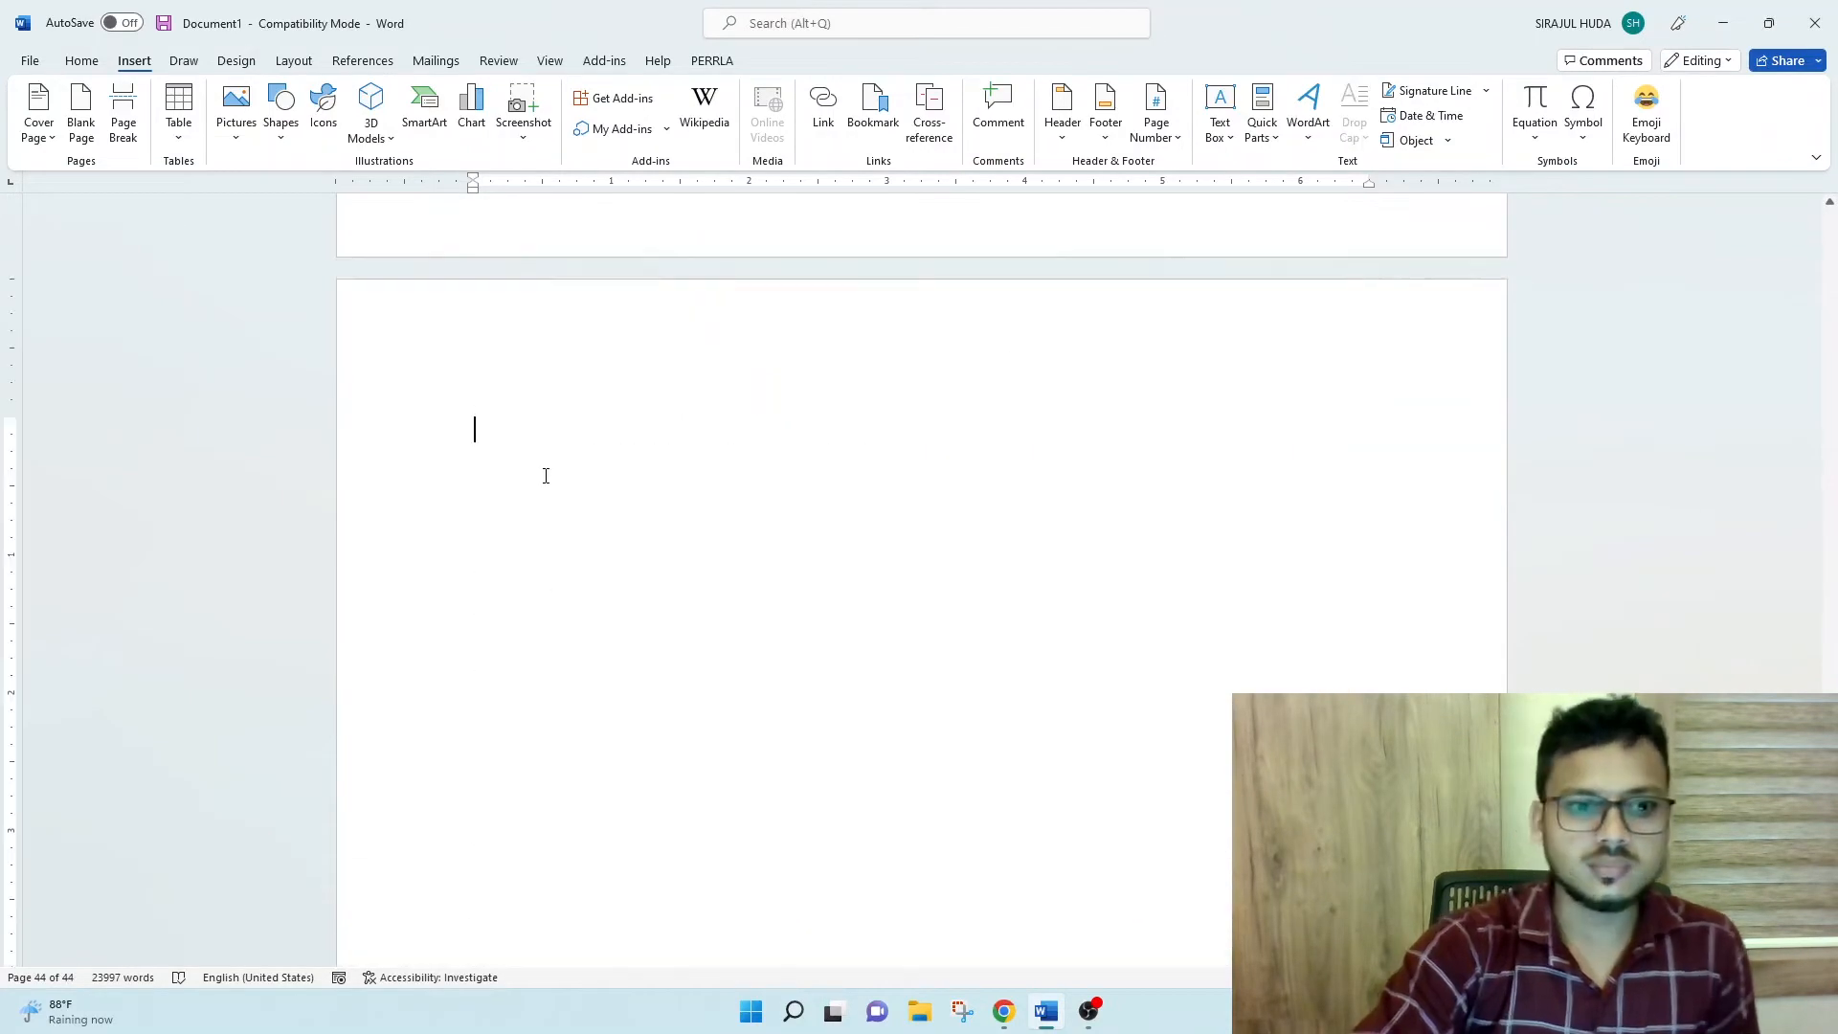
pyautogui.scroll(-1, 547, 414)
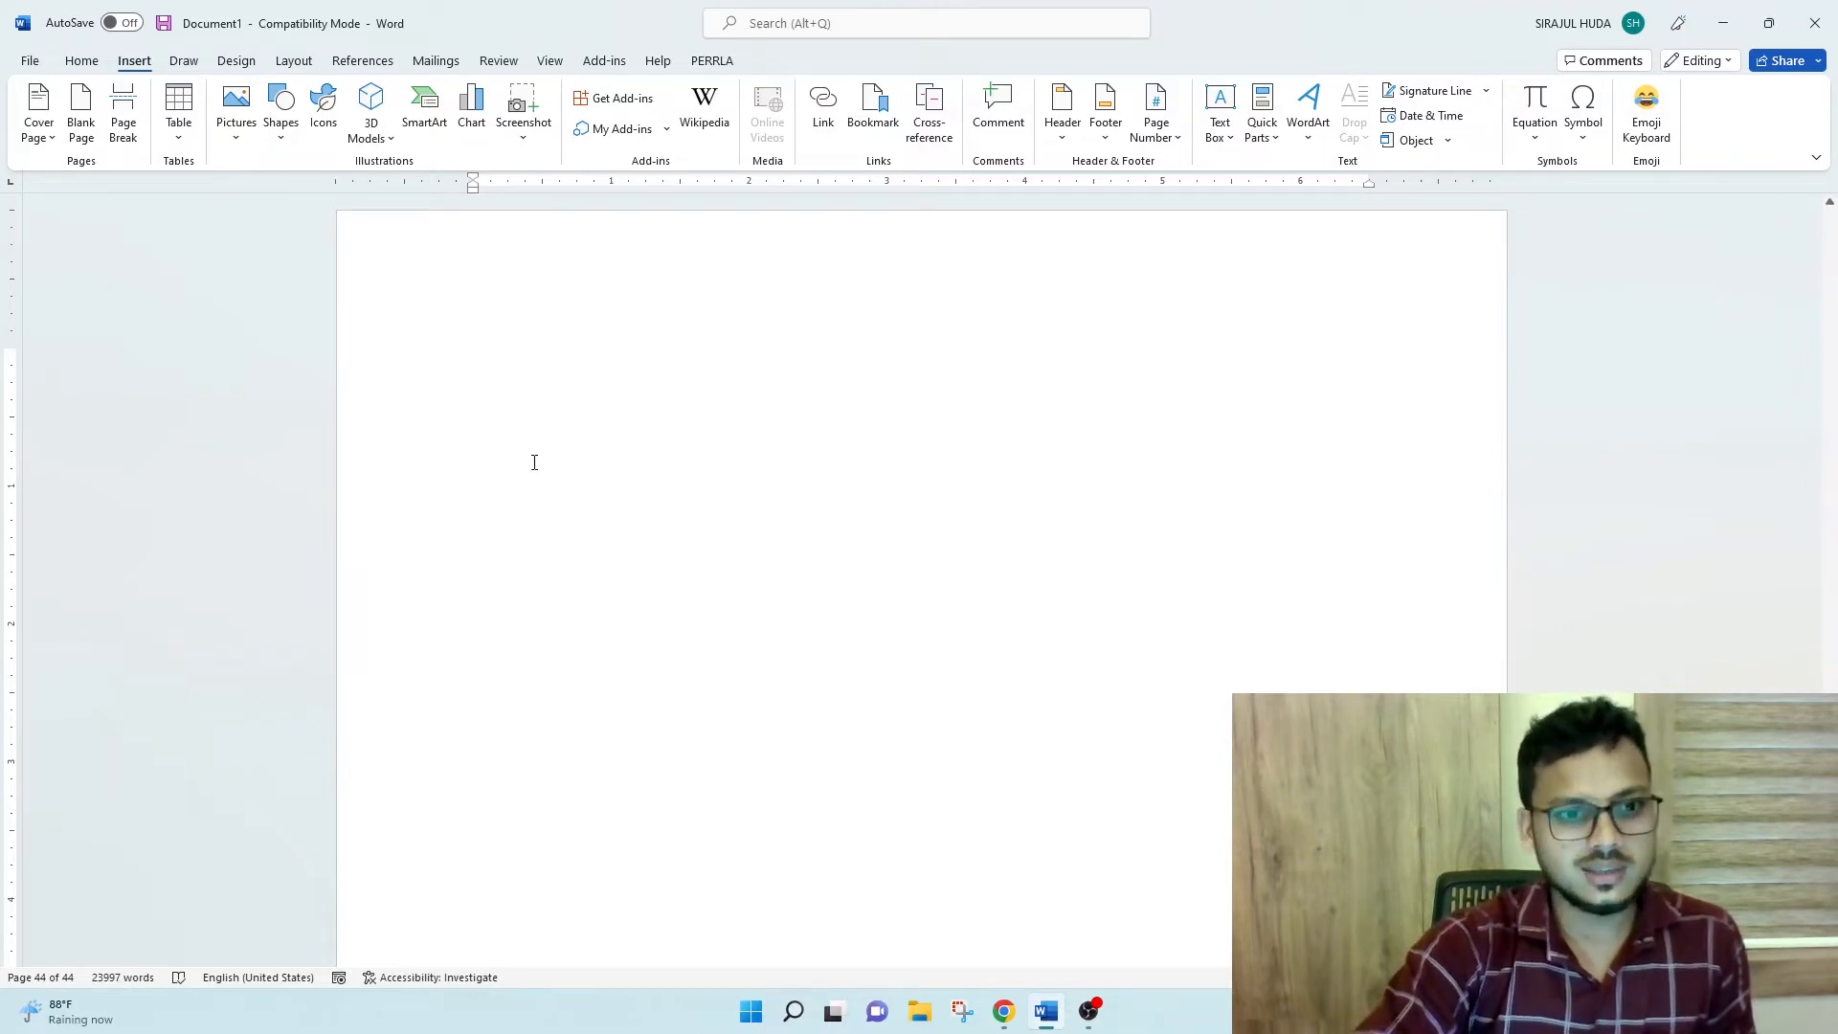
pyautogui.click(823, 110)
pyautogui.click(656, 471)
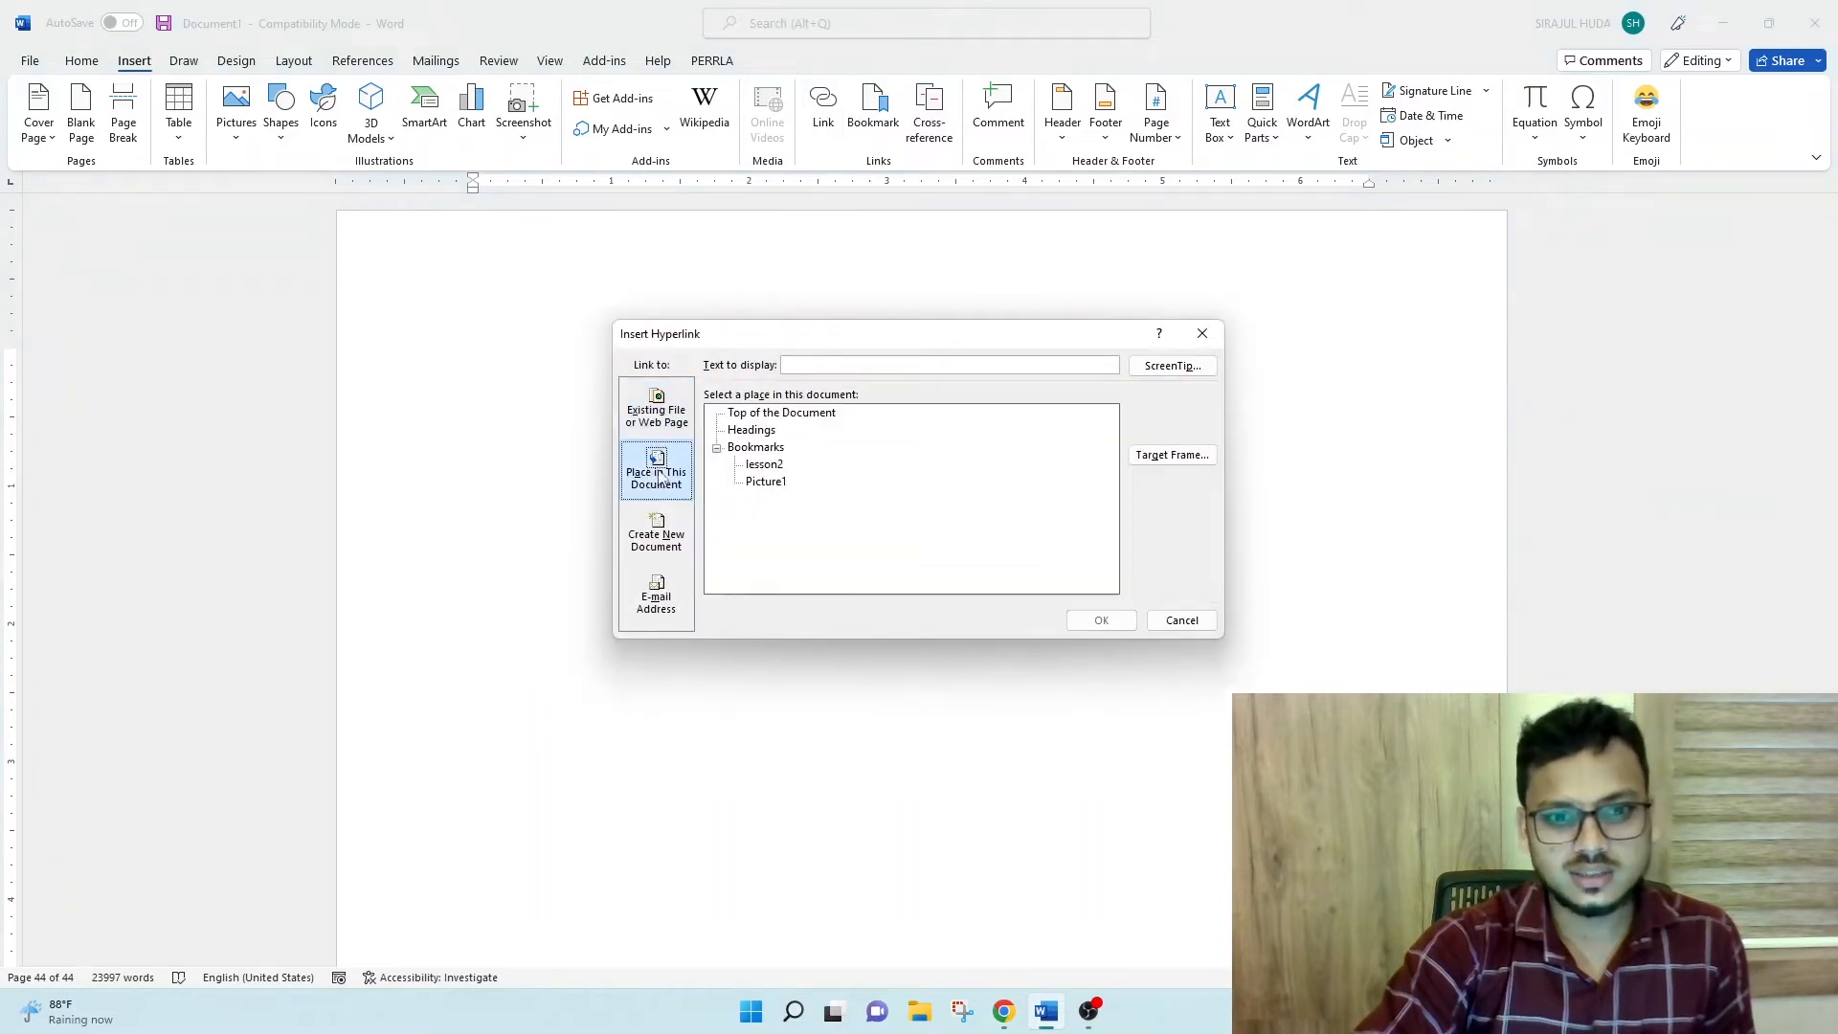
pyautogui.click(764, 464)
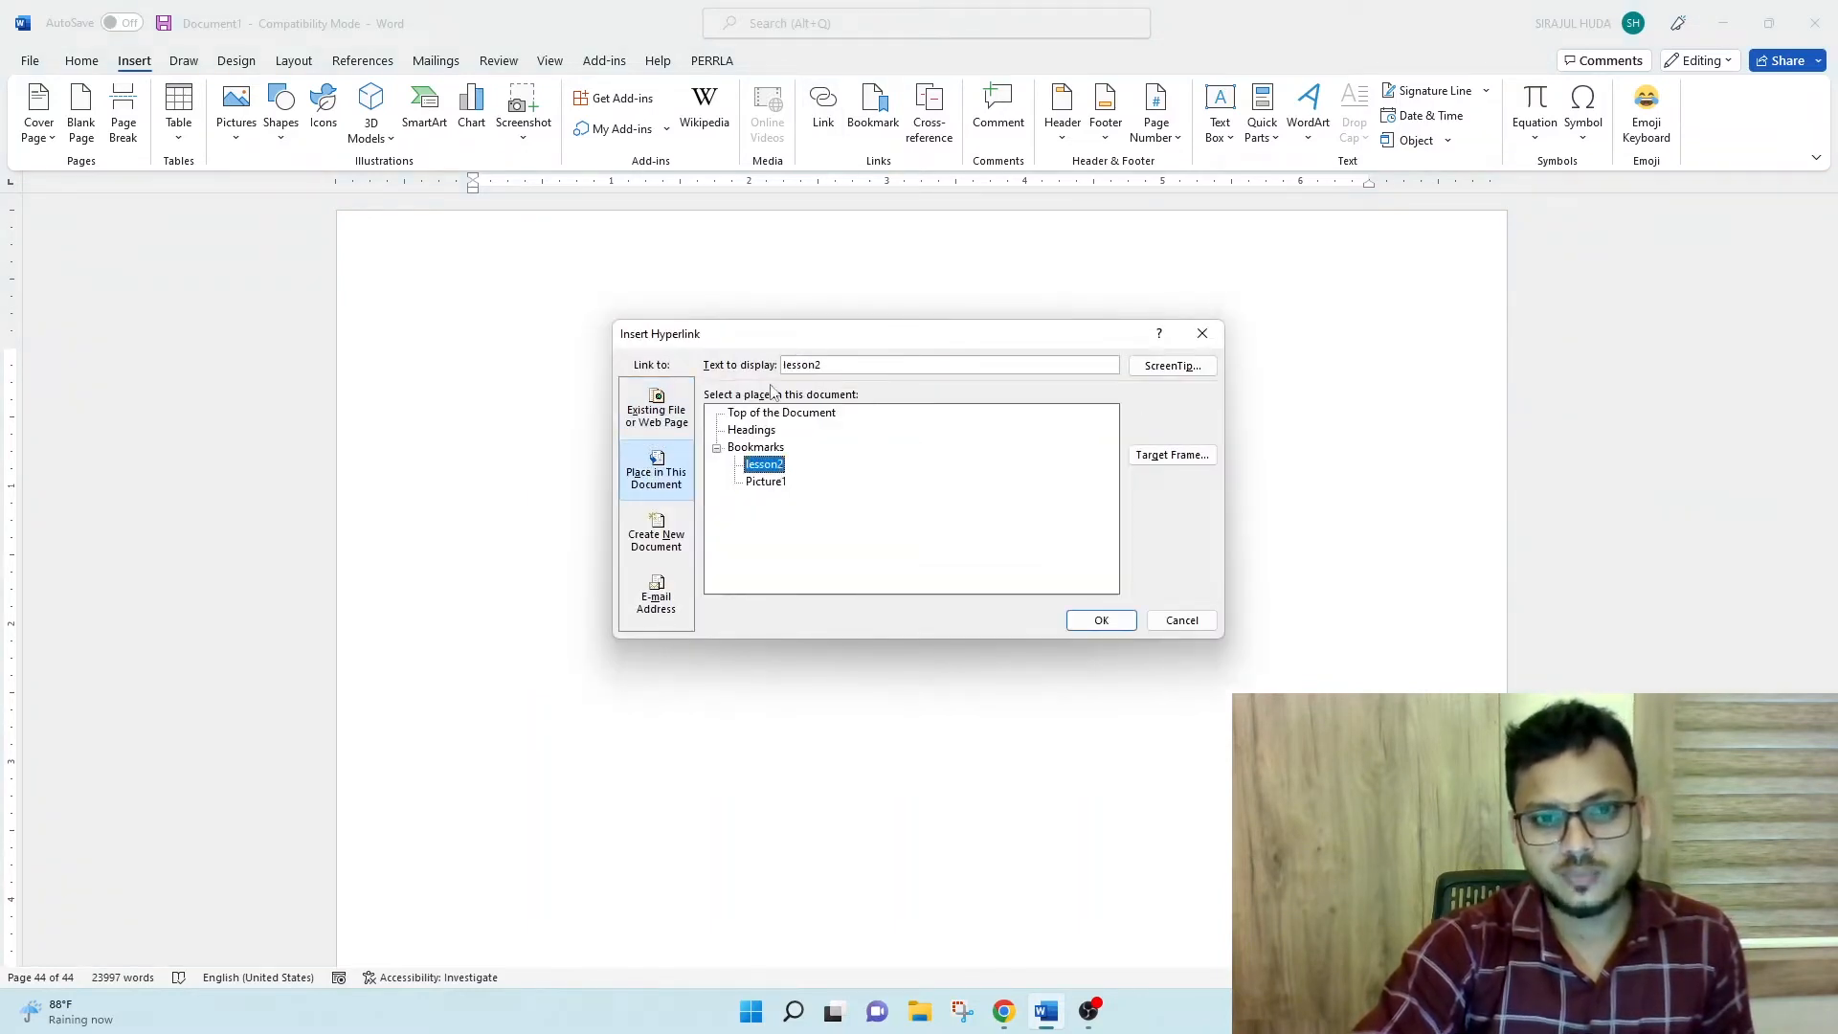
# - Set the link's display text to "Jump for Lesson 2", insert it, and follow it to the bookmarked heading
pyautogui.doubleClick(851, 365)
pyautogui.press('BackSpace')
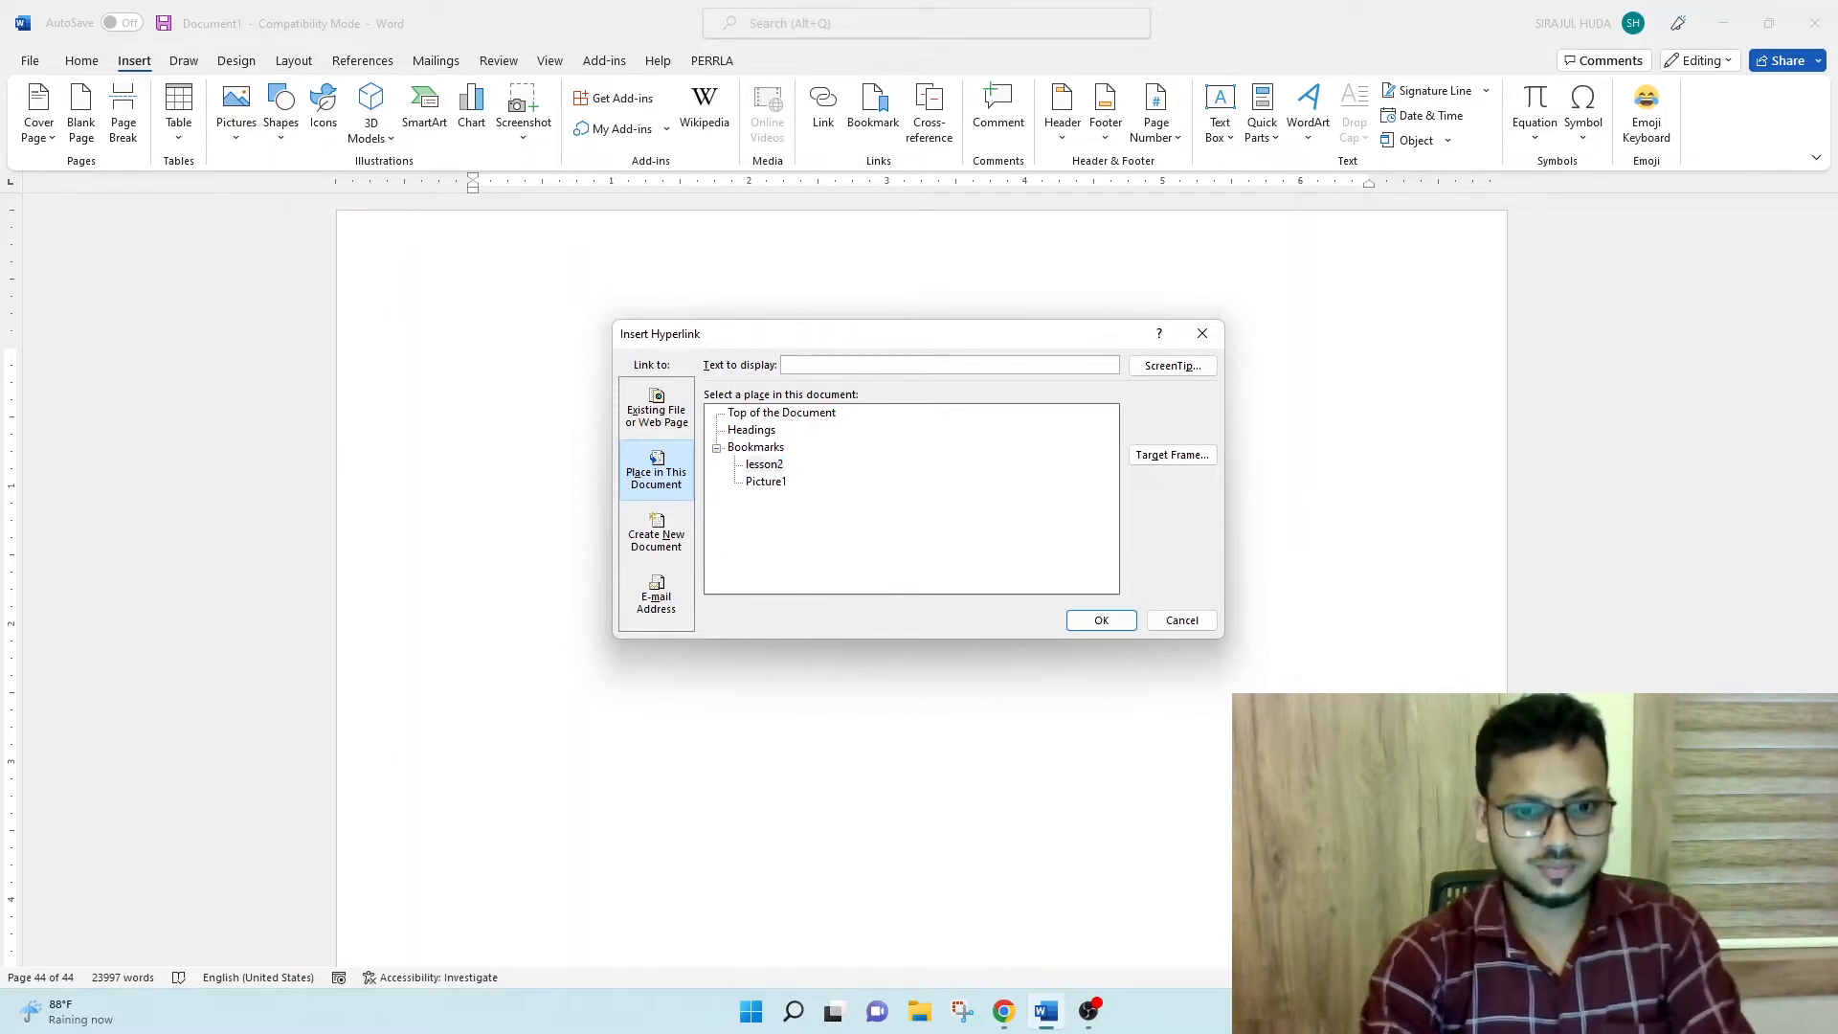
pyautogui.write('Jump for ')
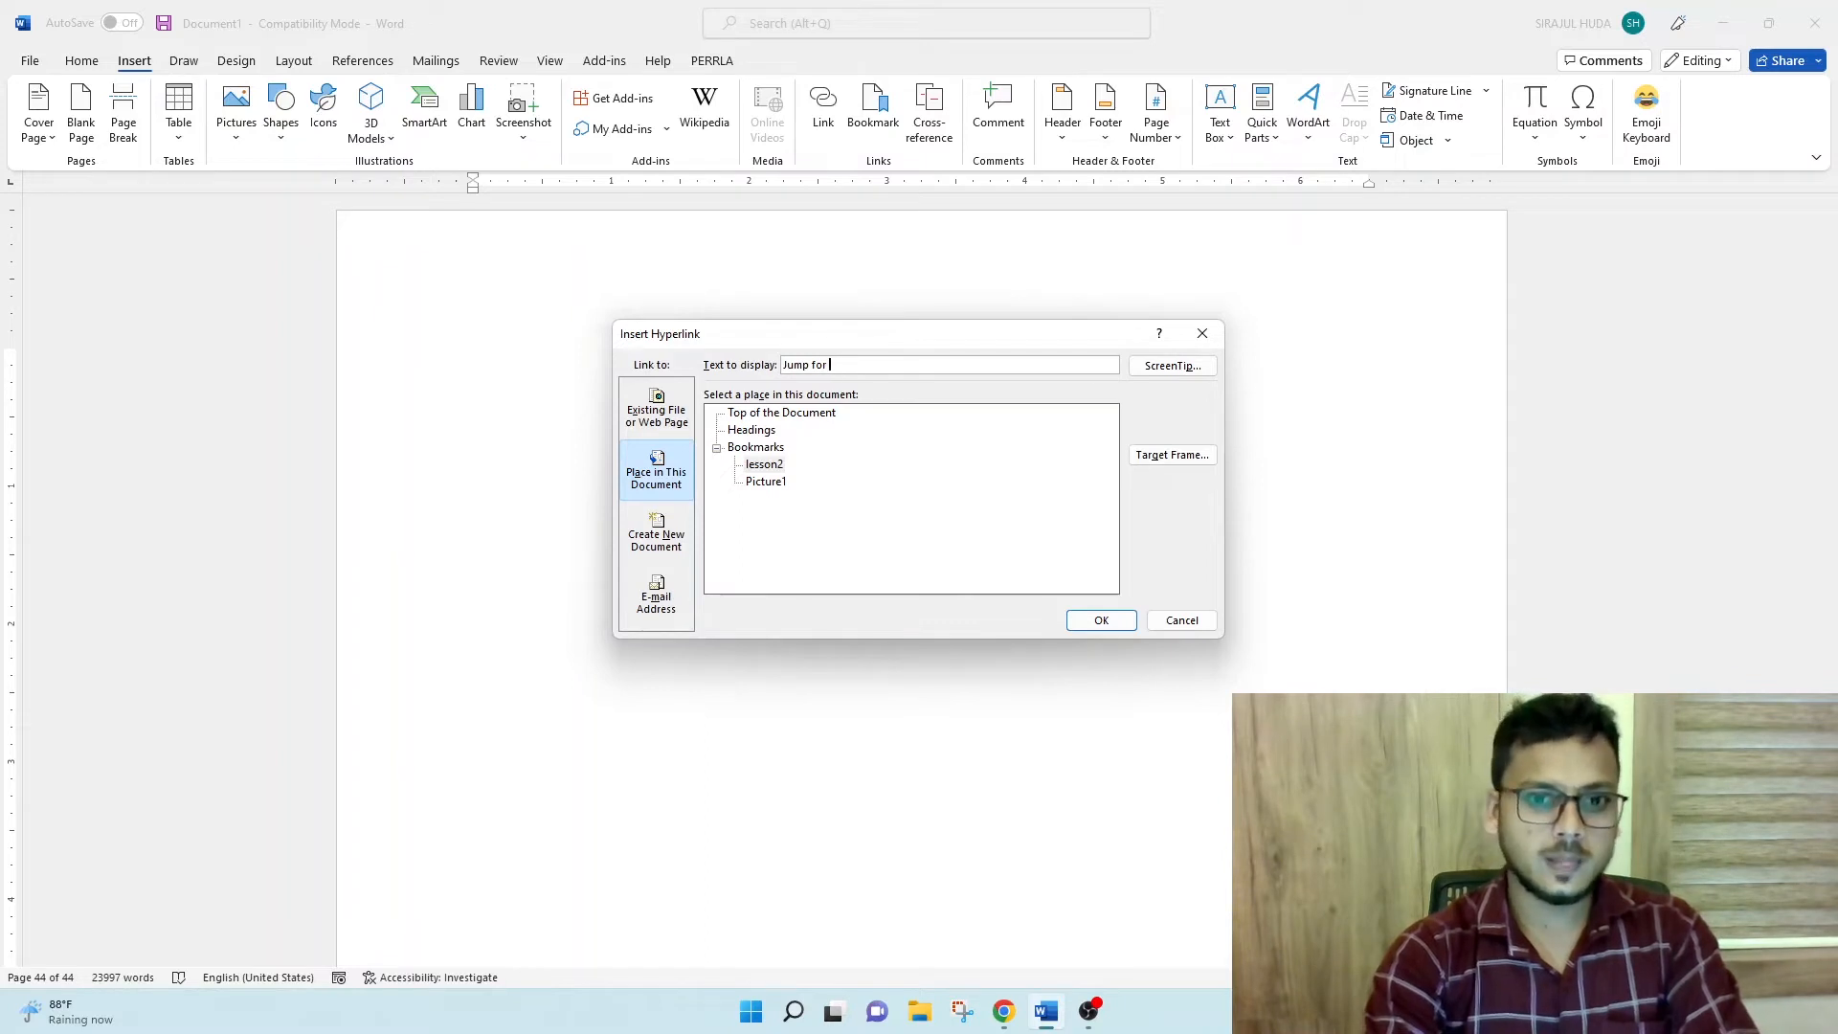
pyautogui.write('Lesson 2')
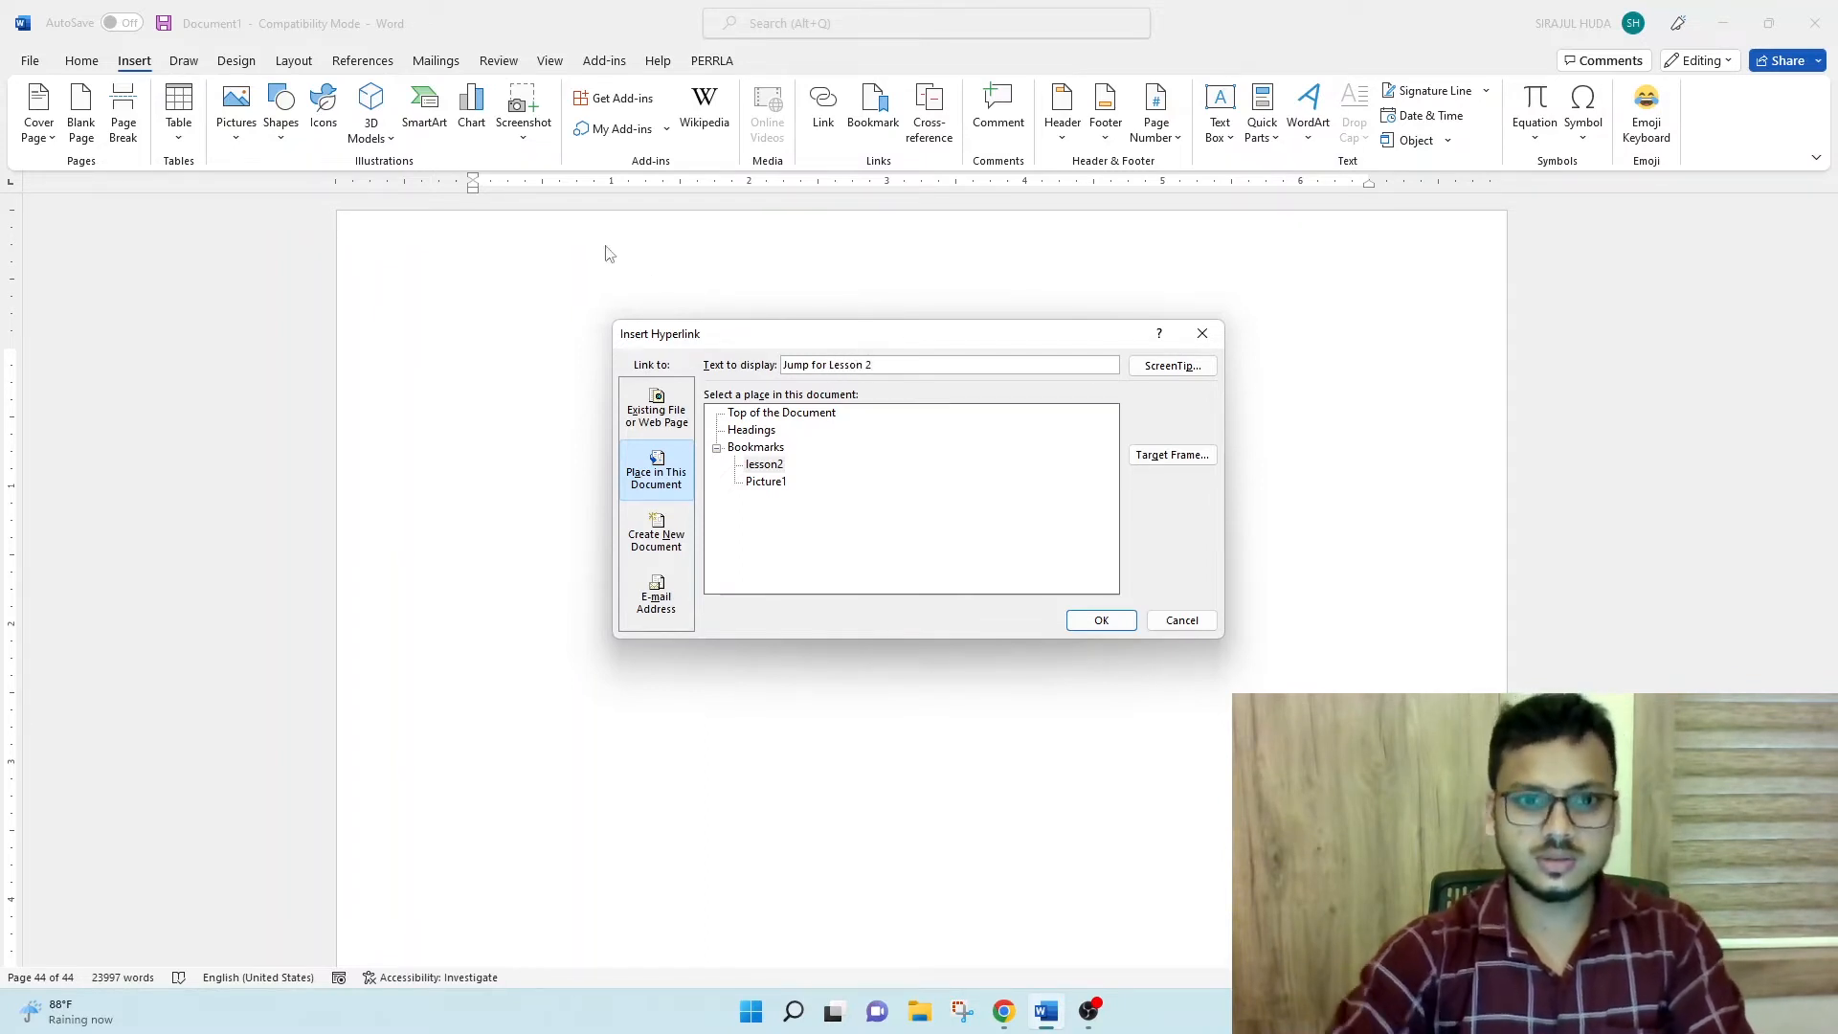
pyautogui.click(1101, 620)
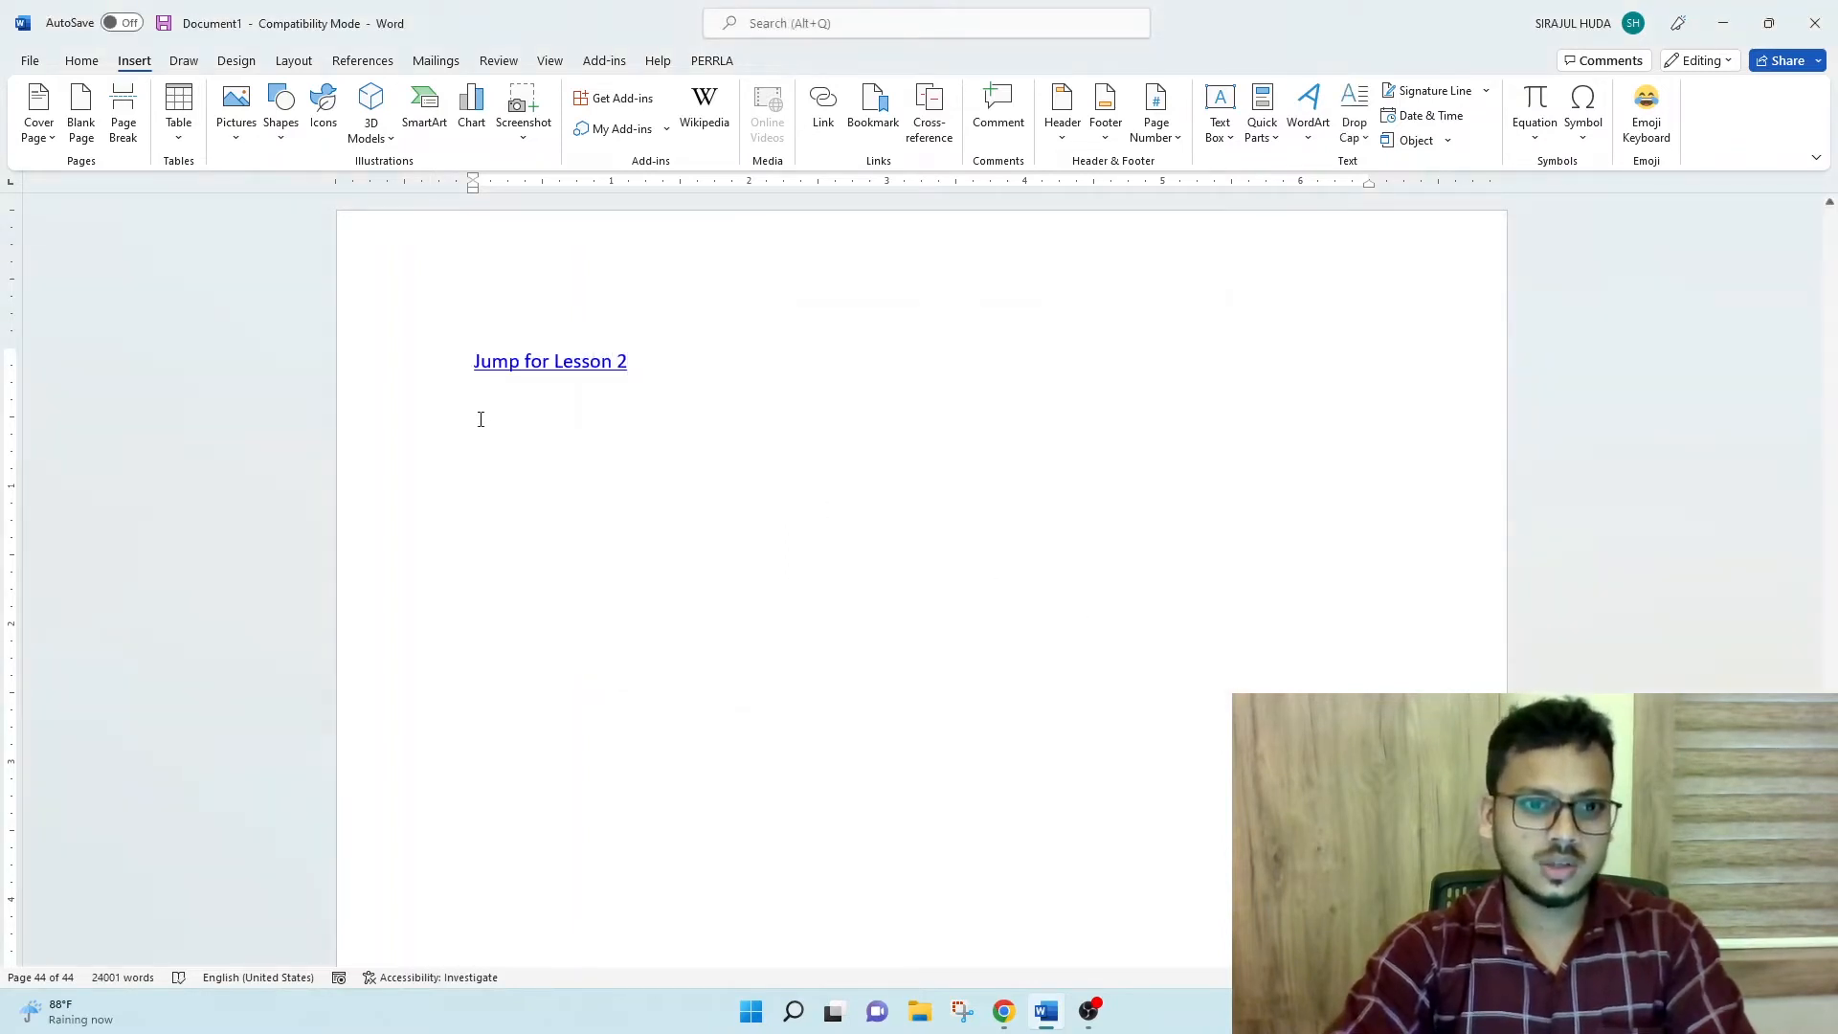
pyautogui.keyDown('ctrl'); pyautogui.click(566, 374); pyautogui.keyUp('ctrl')
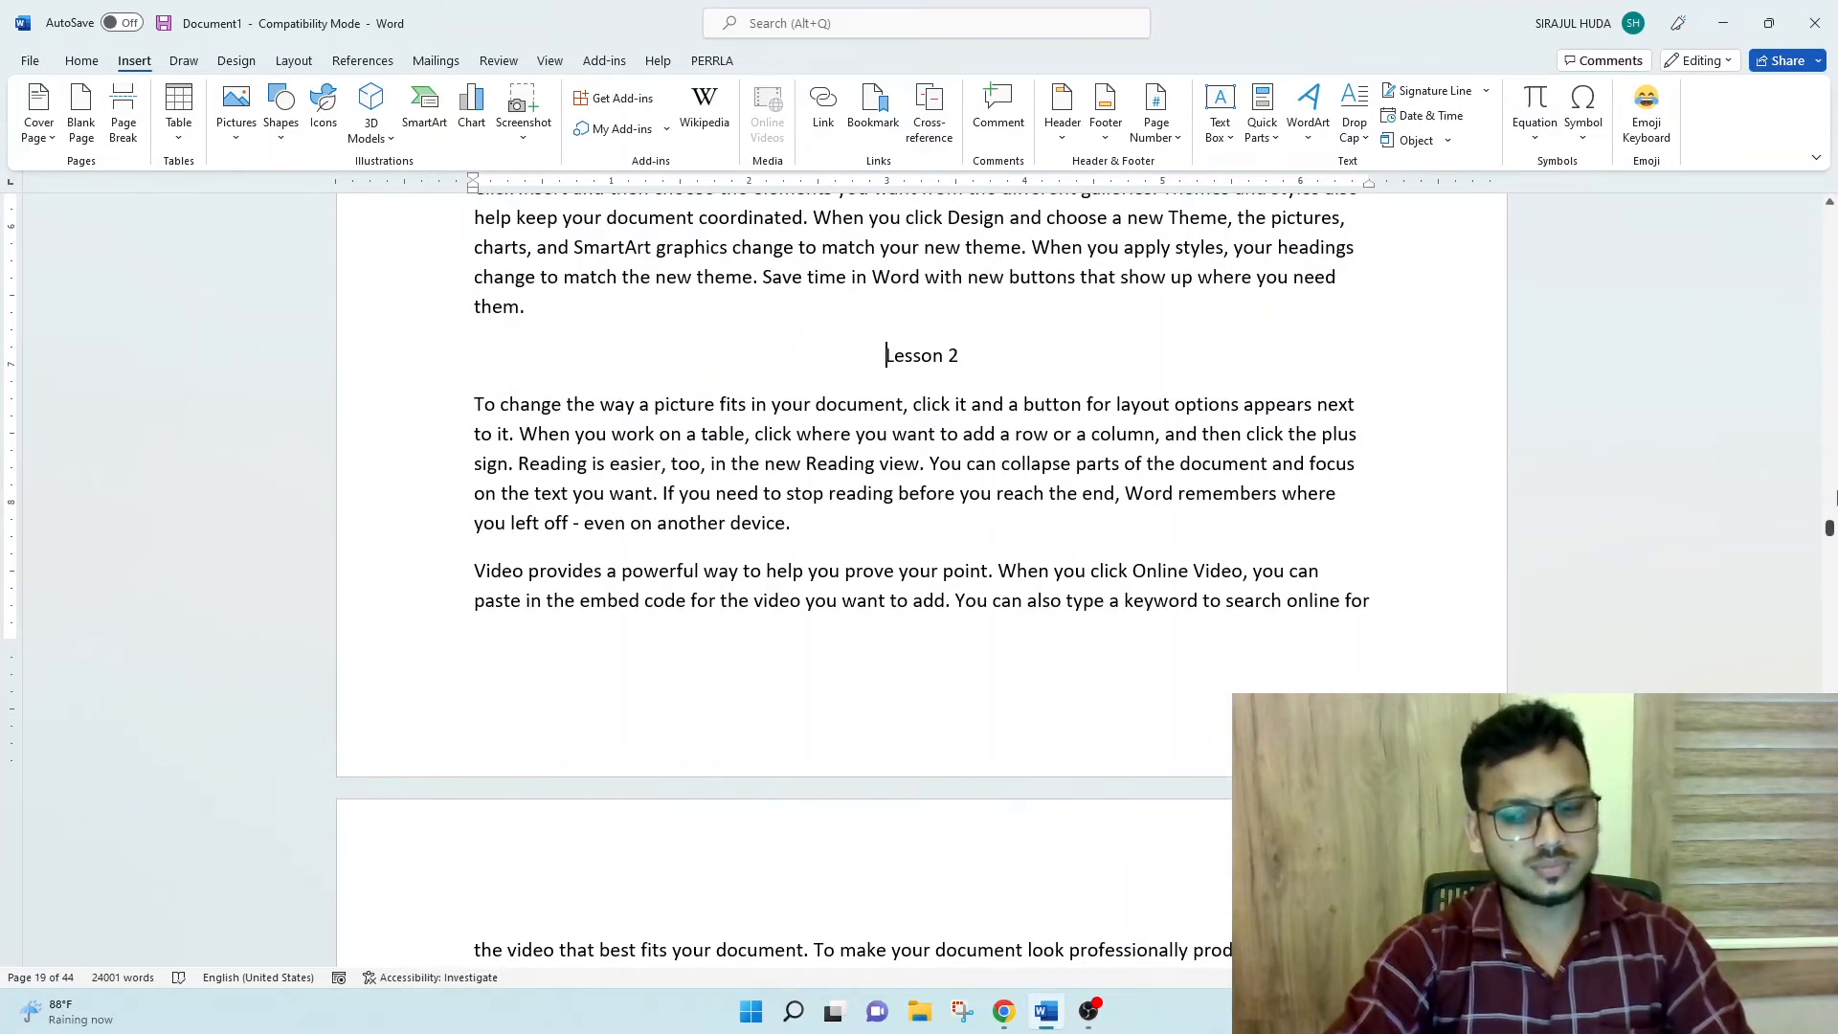
# - On the last page, below the "Jump for Lesson 2" link, start a hyperlink within this document with the bookmark Picture1 as its target
pyautogui.moveTo(1830, 532); pyautogui.dragTo(1830, 958)
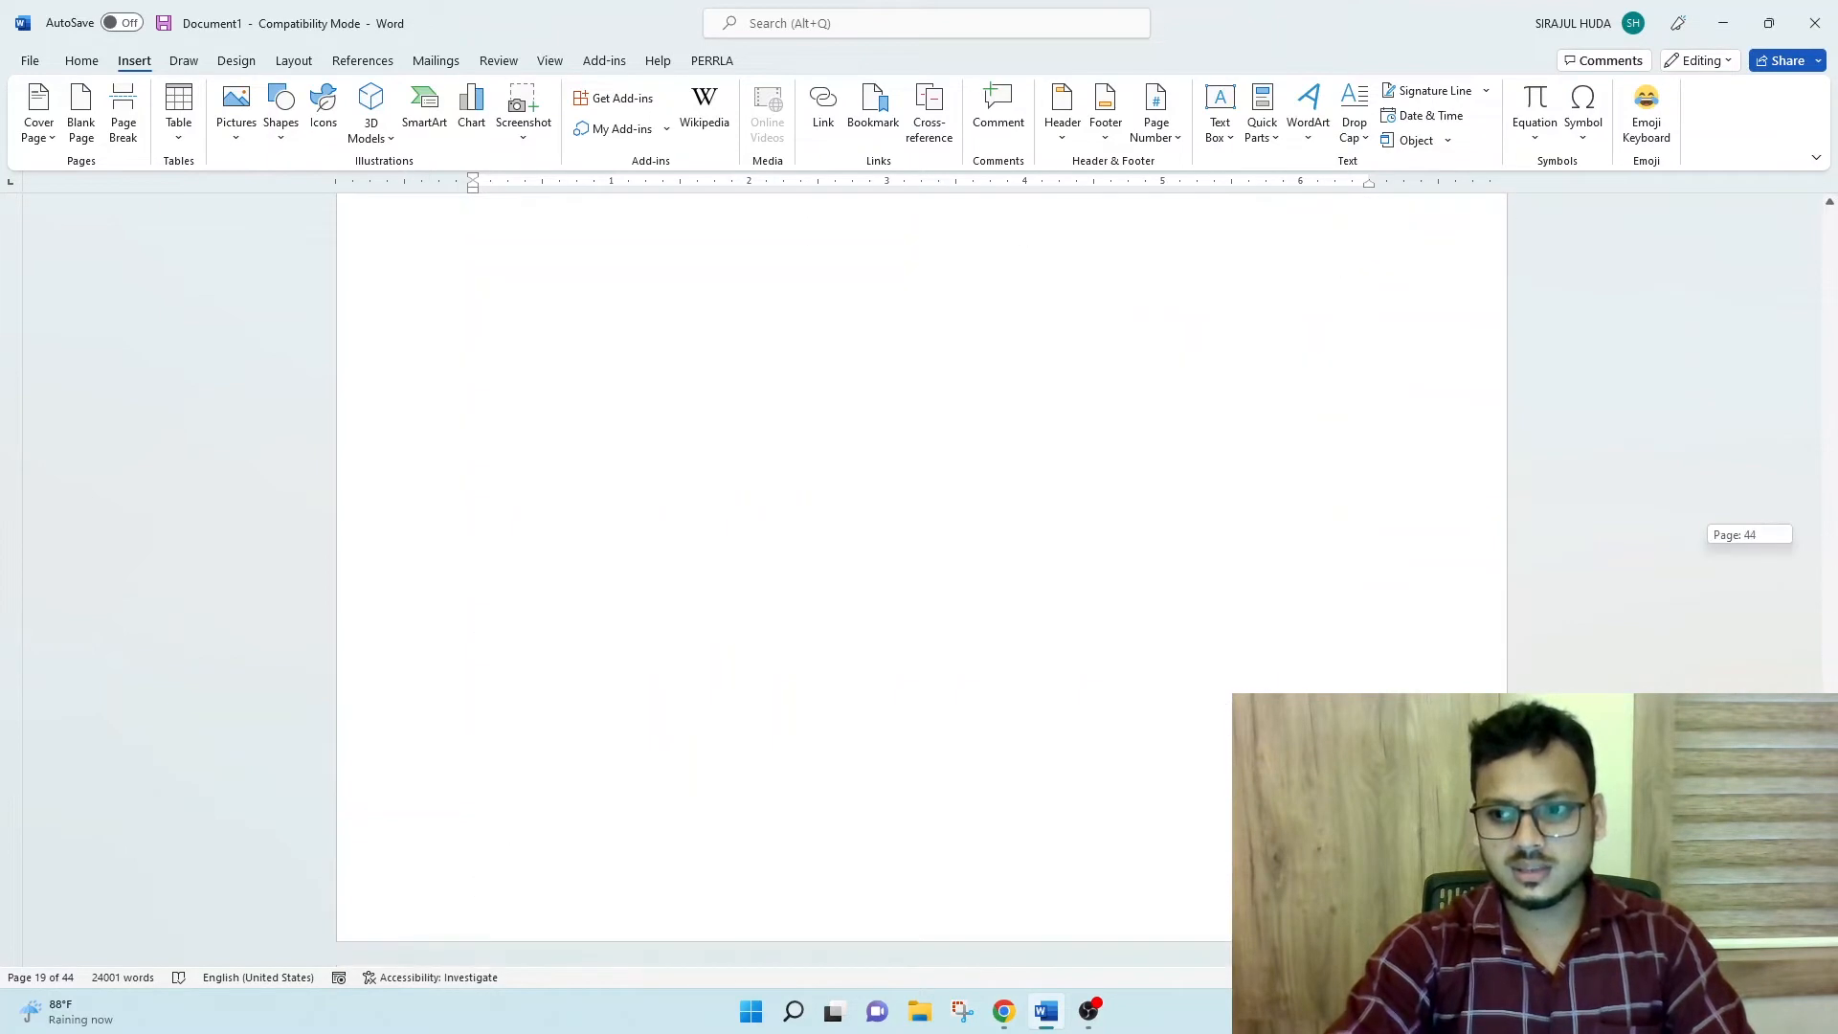
pyautogui.click(632, 446)
pyautogui.scroll(3, 632, 442)
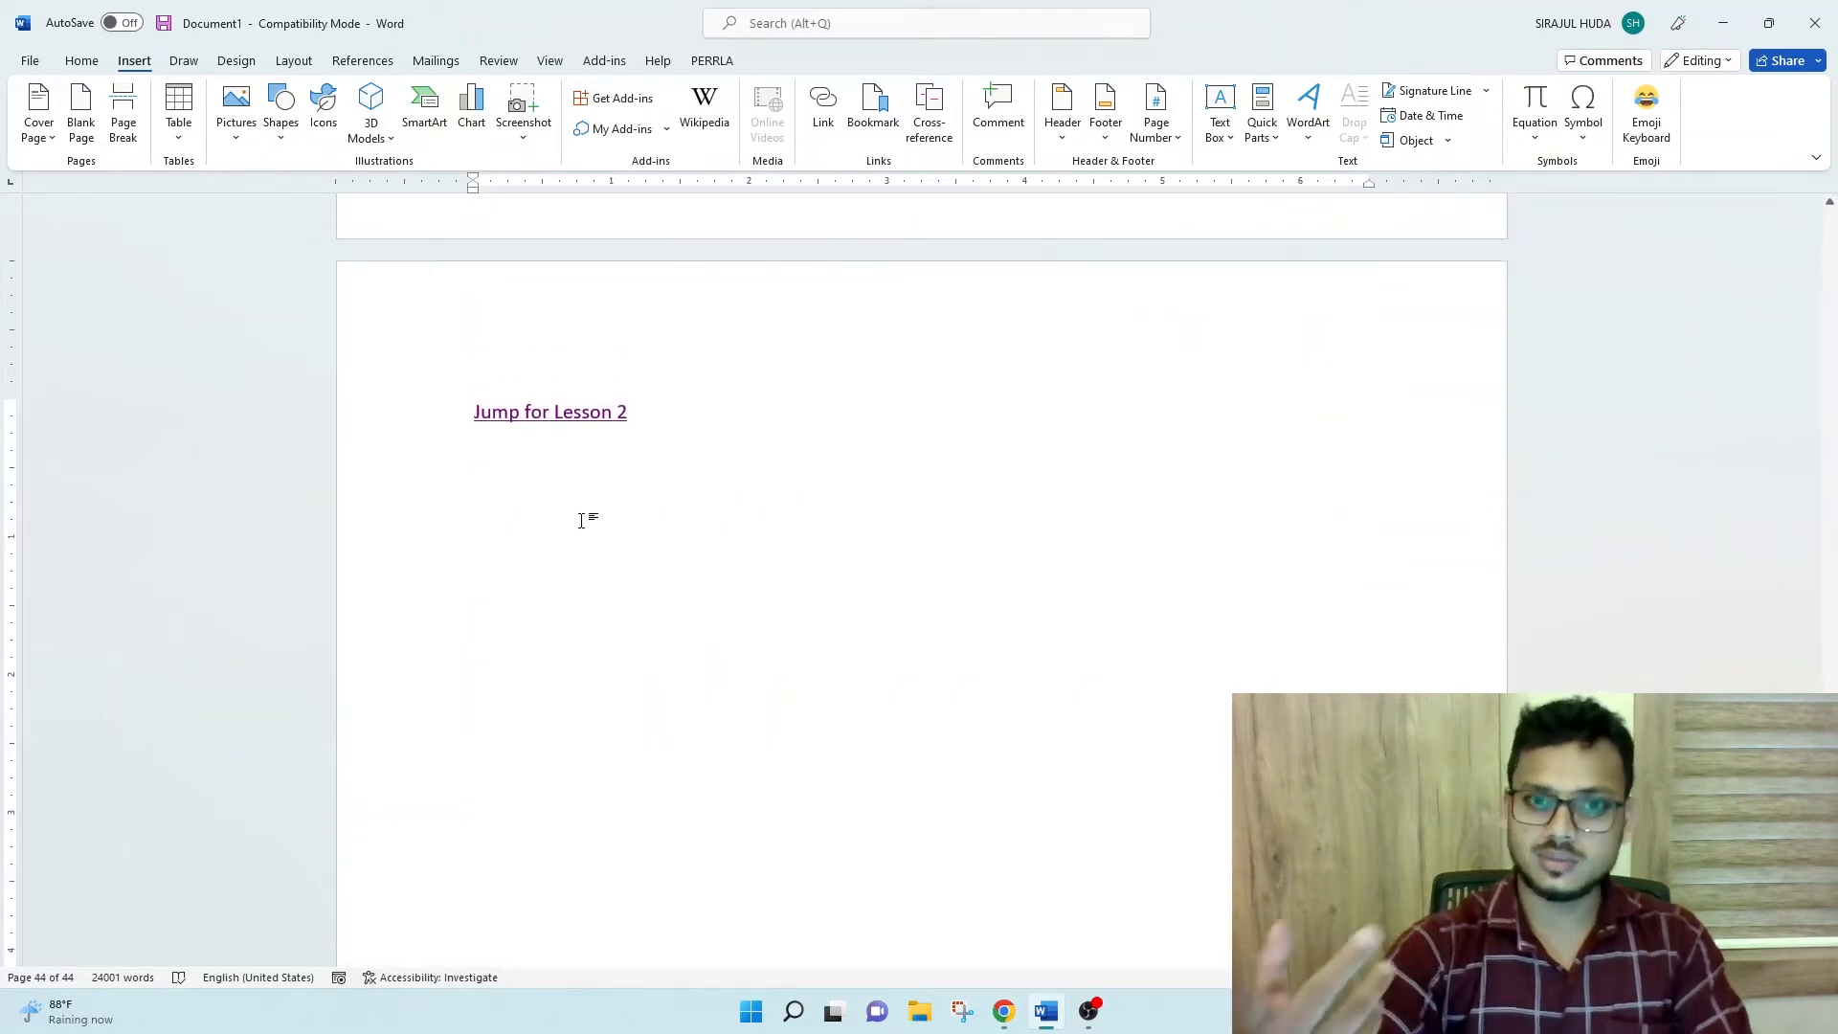
pyautogui.click(823, 105)
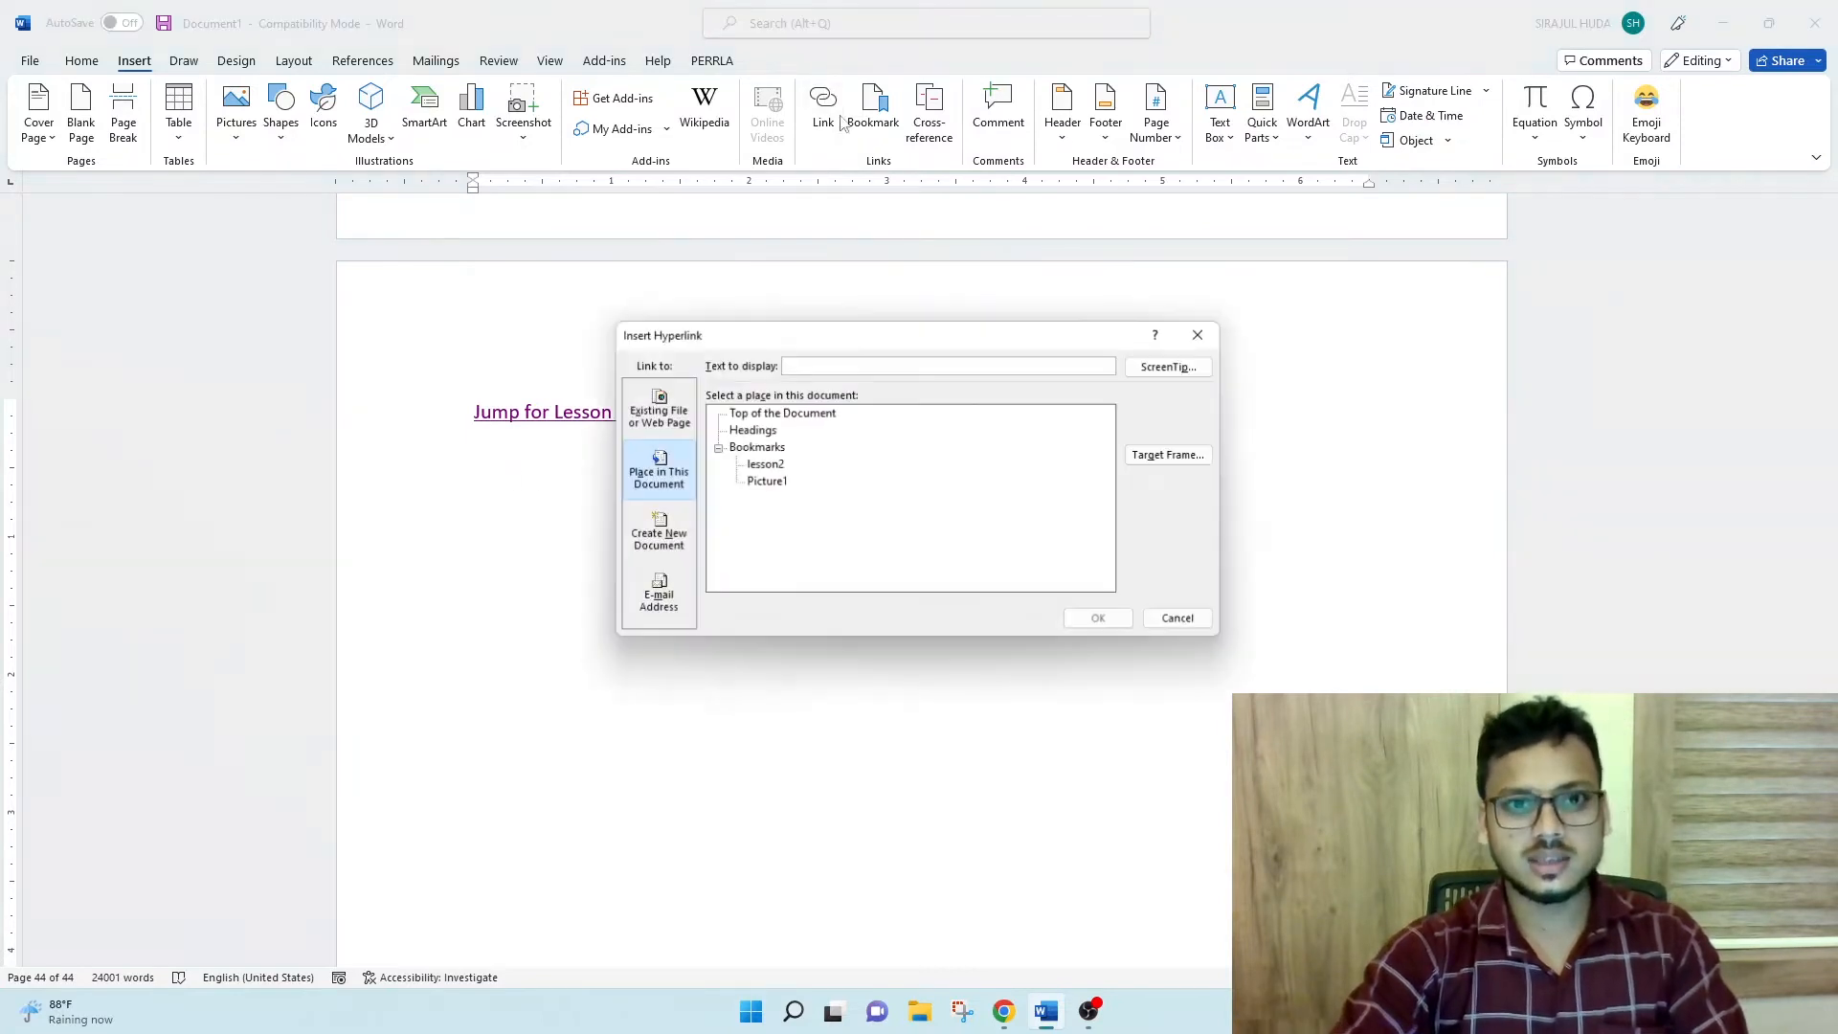
pyautogui.click(1196, 628)
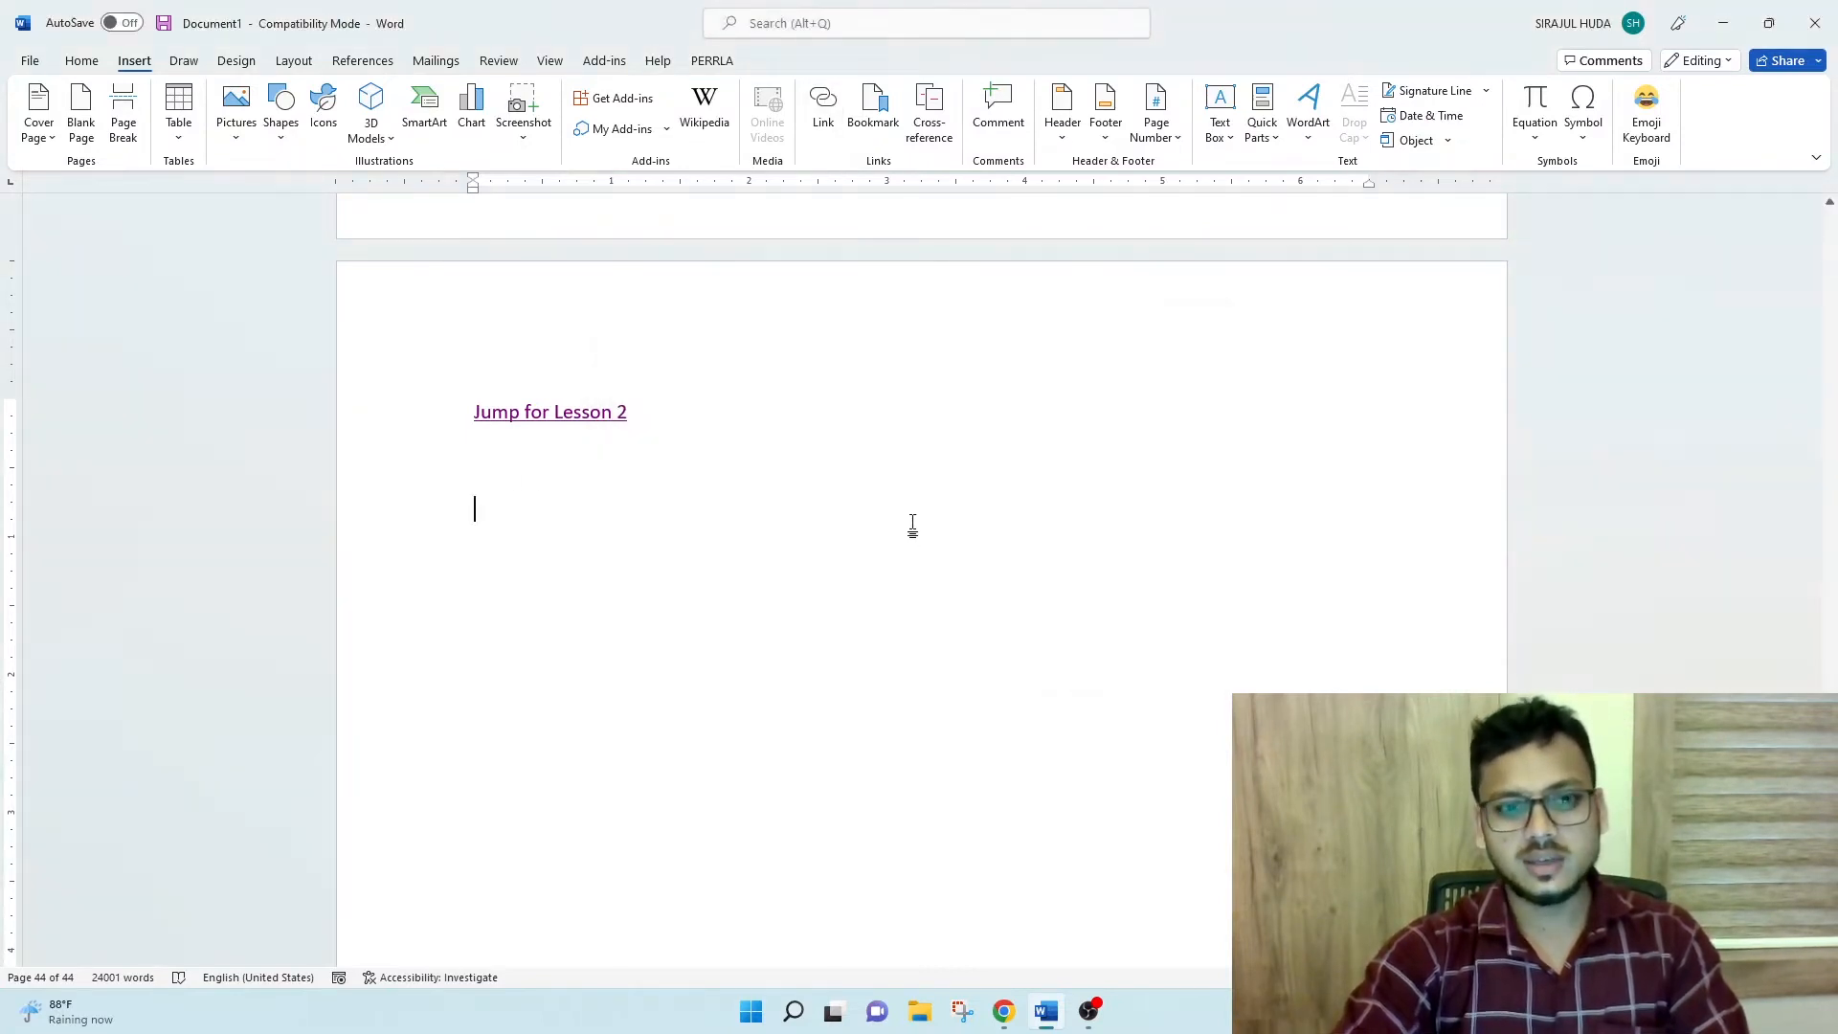
pyautogui.hotkey('ctrl', 'k')
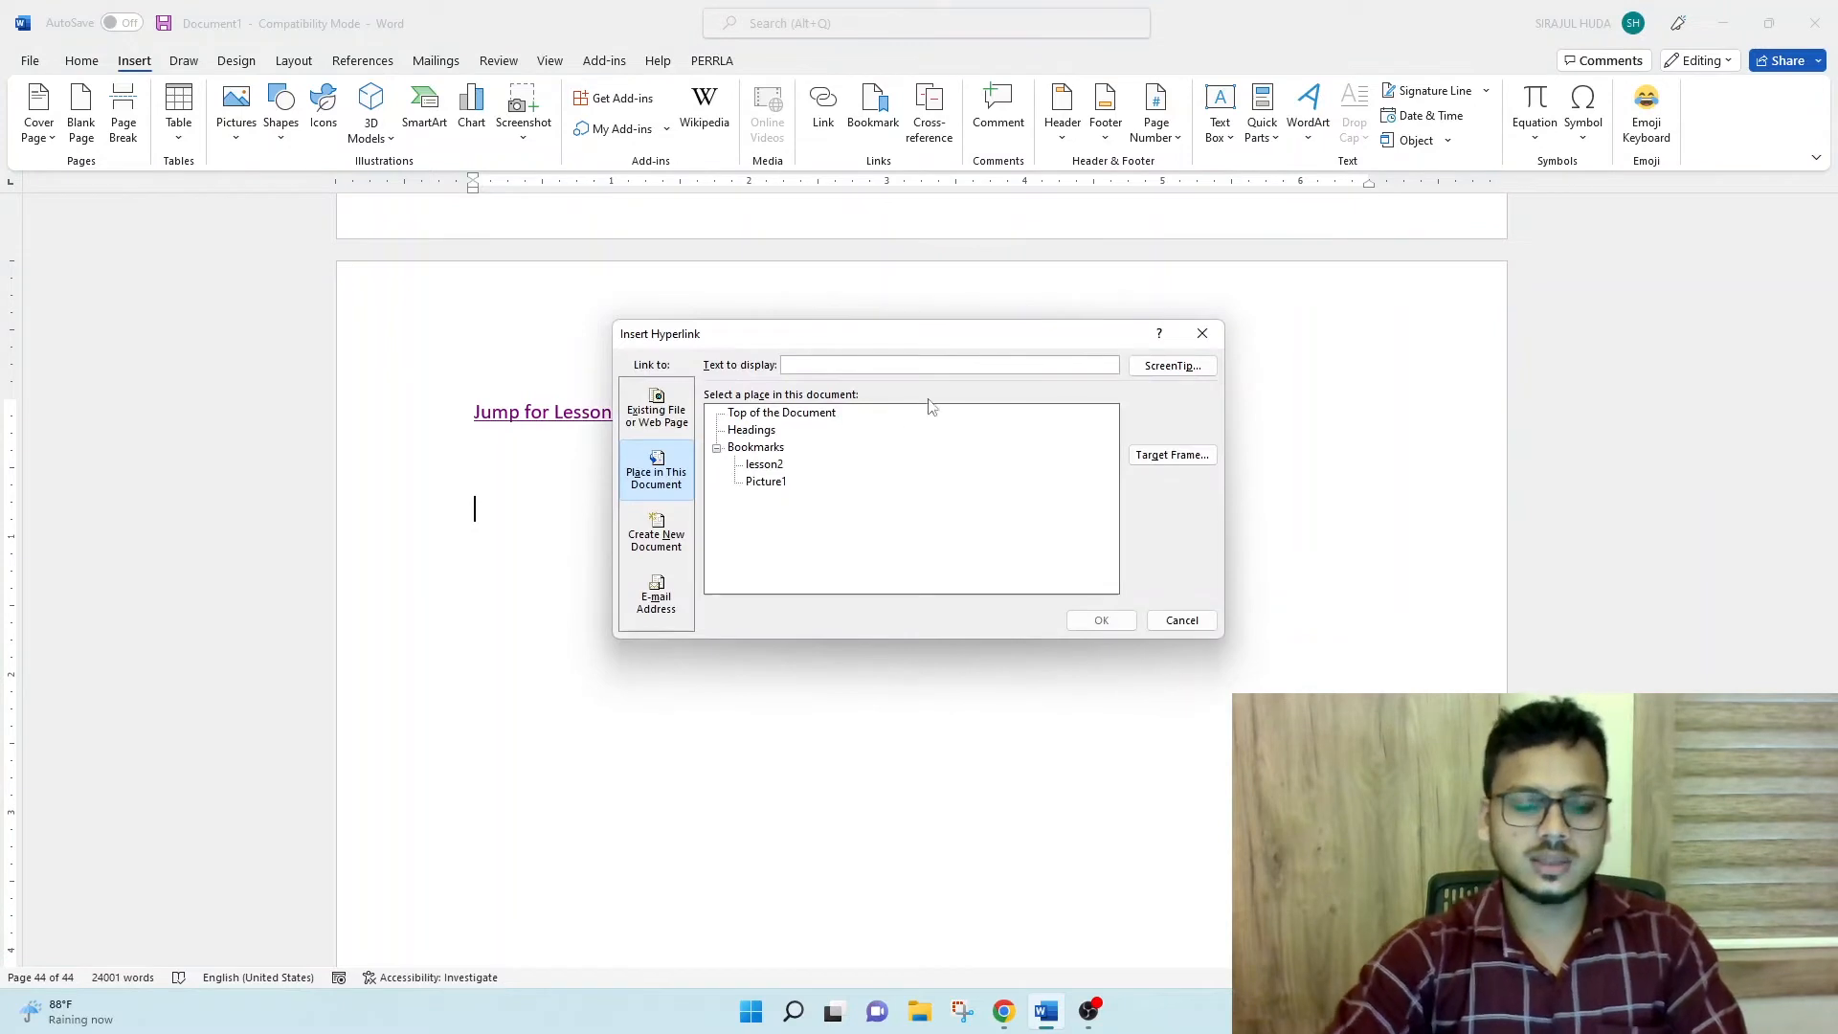
pyautogui.click(766, 483)
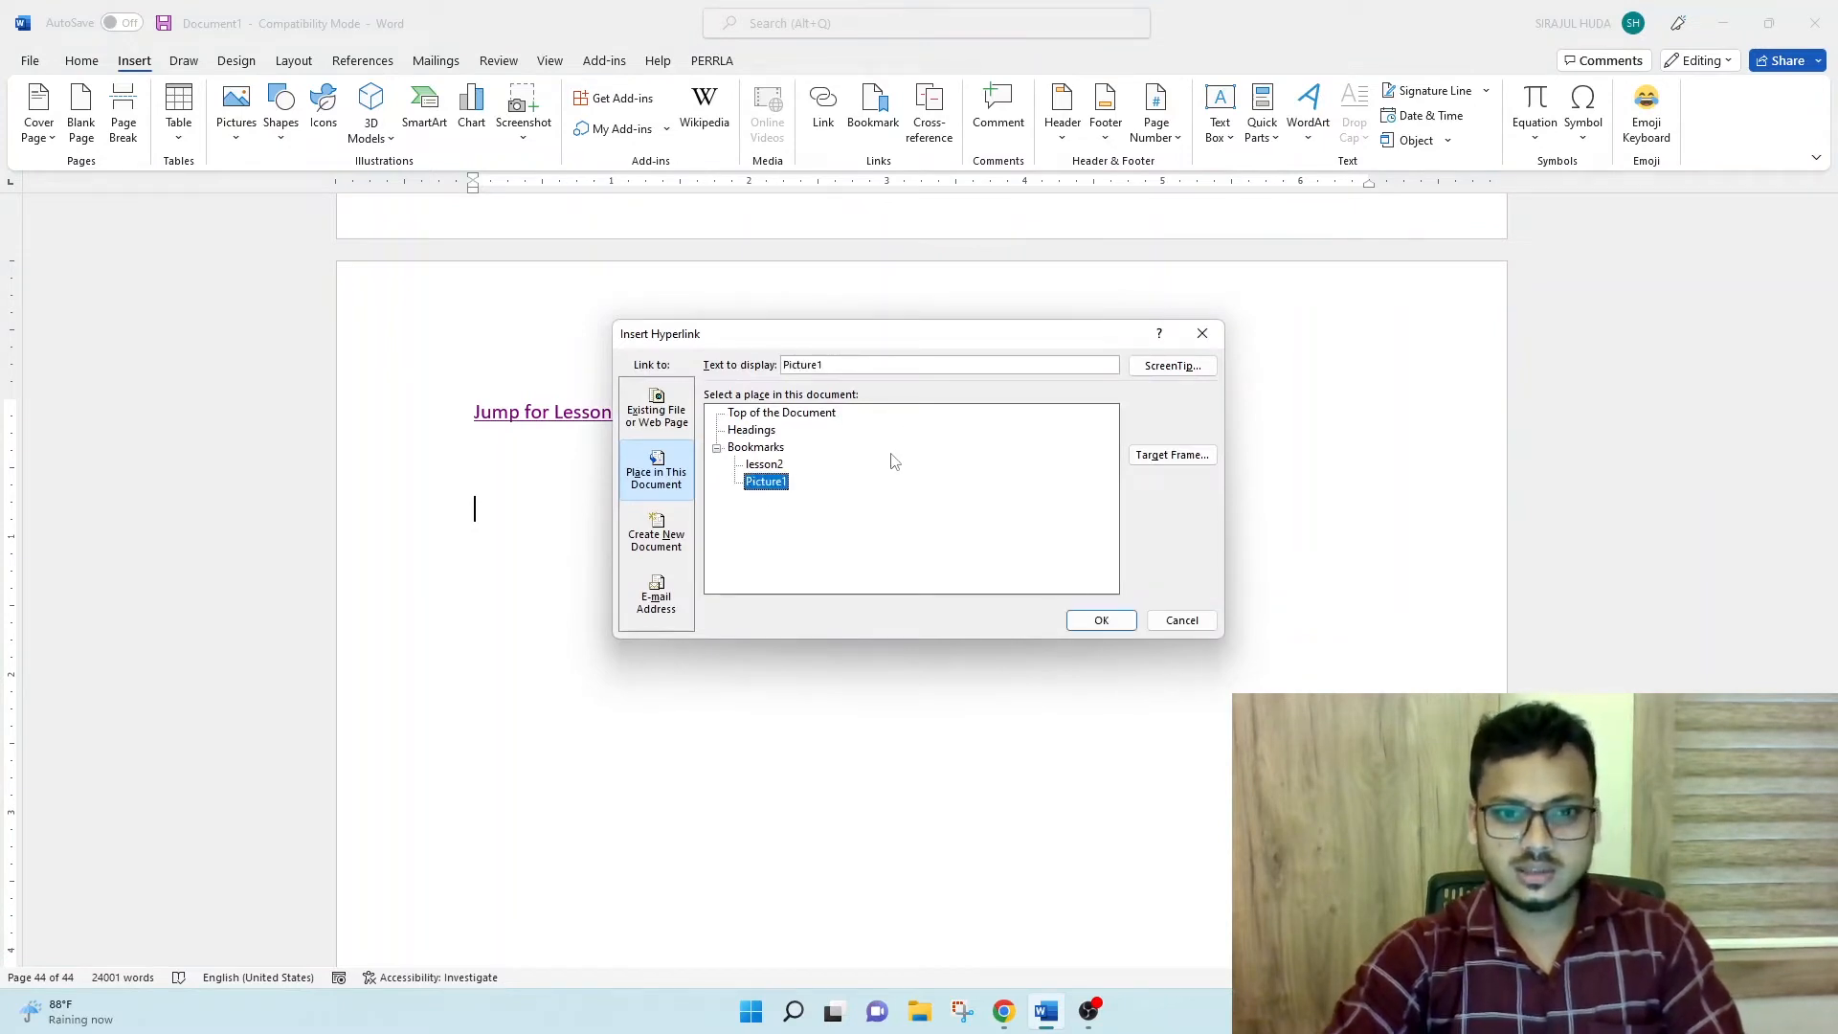
# - Set the link's display text to "Jump for Picture", insert it, and follow it to the bookmarked picture
pyautogui.moveTo(833, 365); pyautogui.dragTo(659, 380)
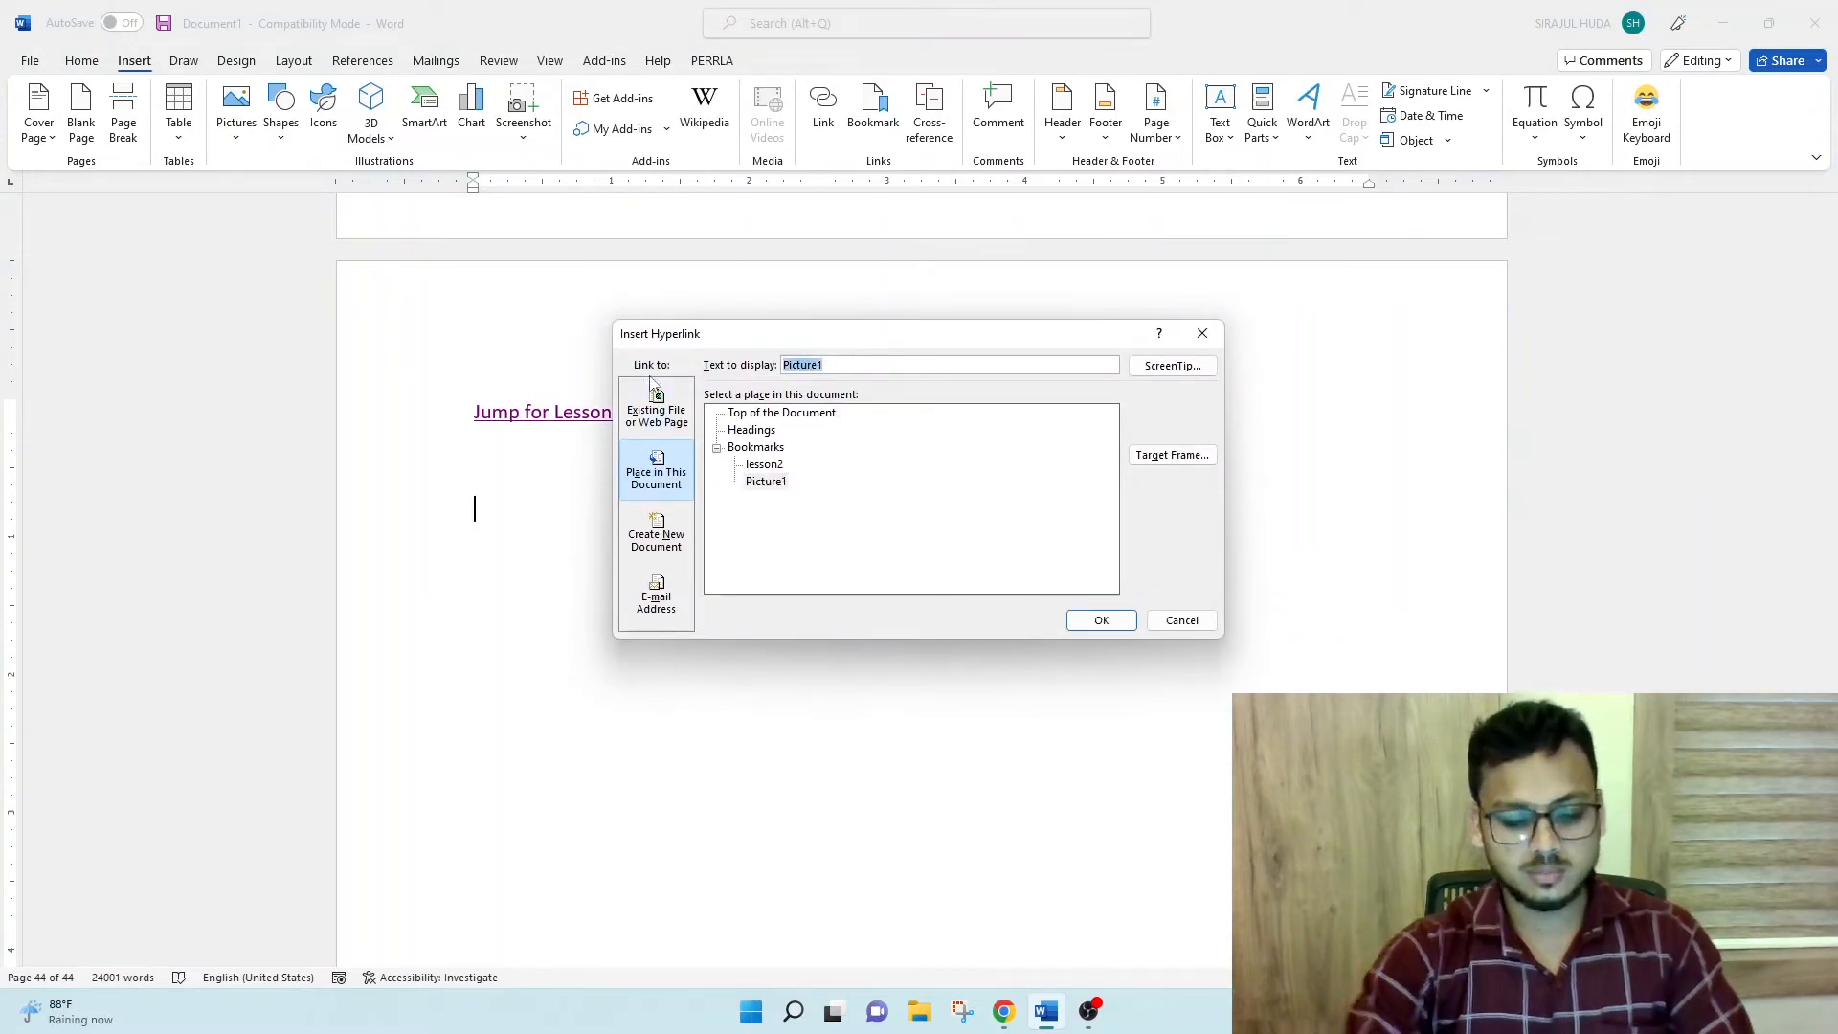
pyautogui.write('Jump ')
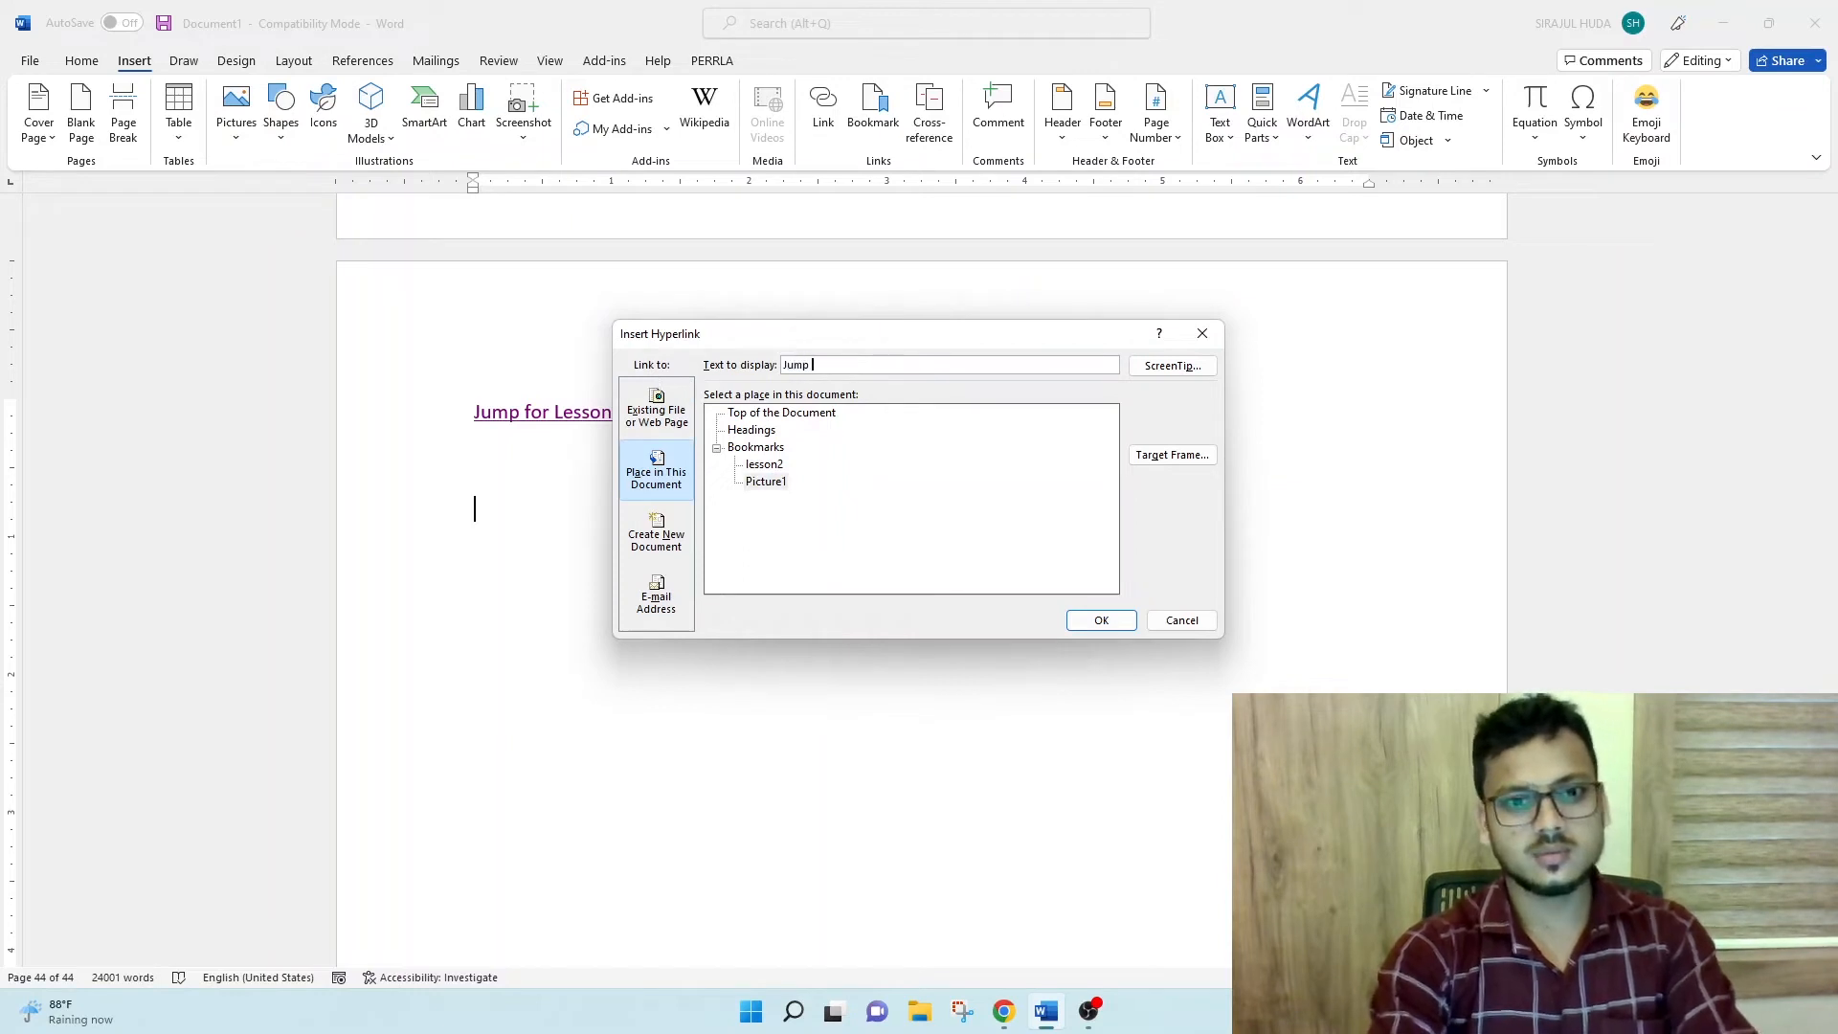
pyautogui.write('for Picture')
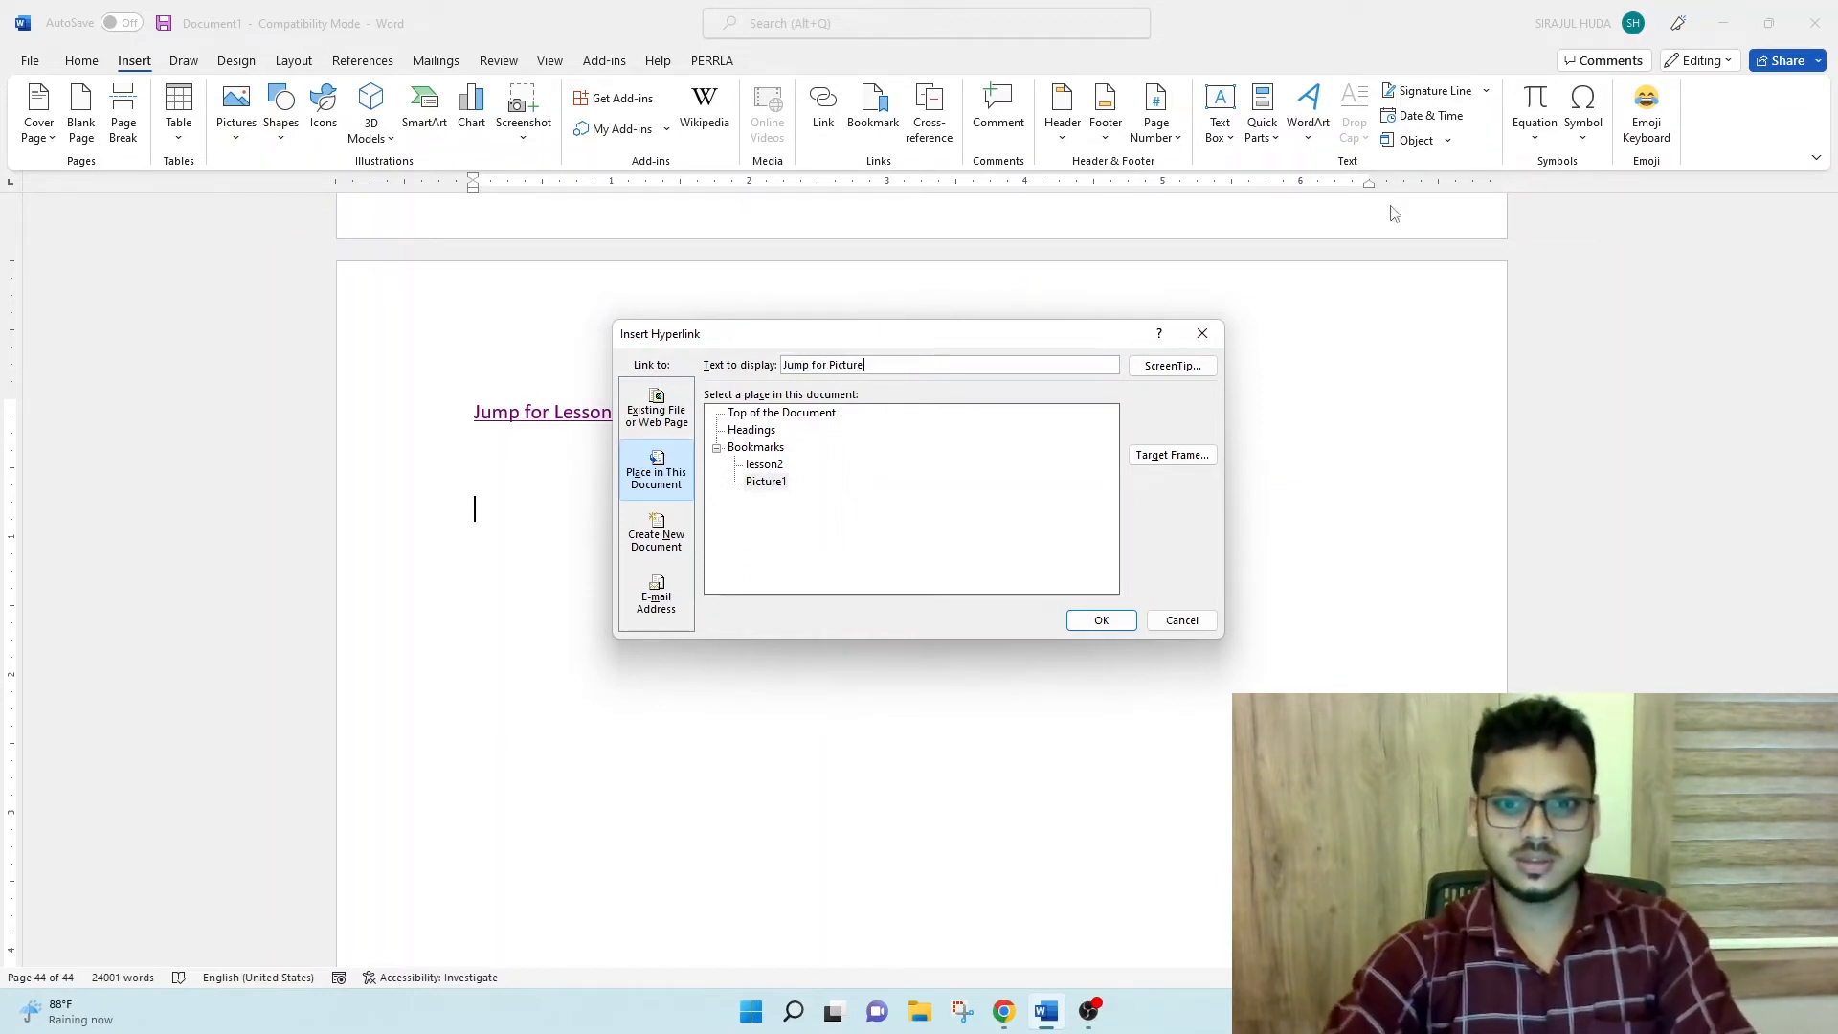
pyautogui.click(1100, 620)
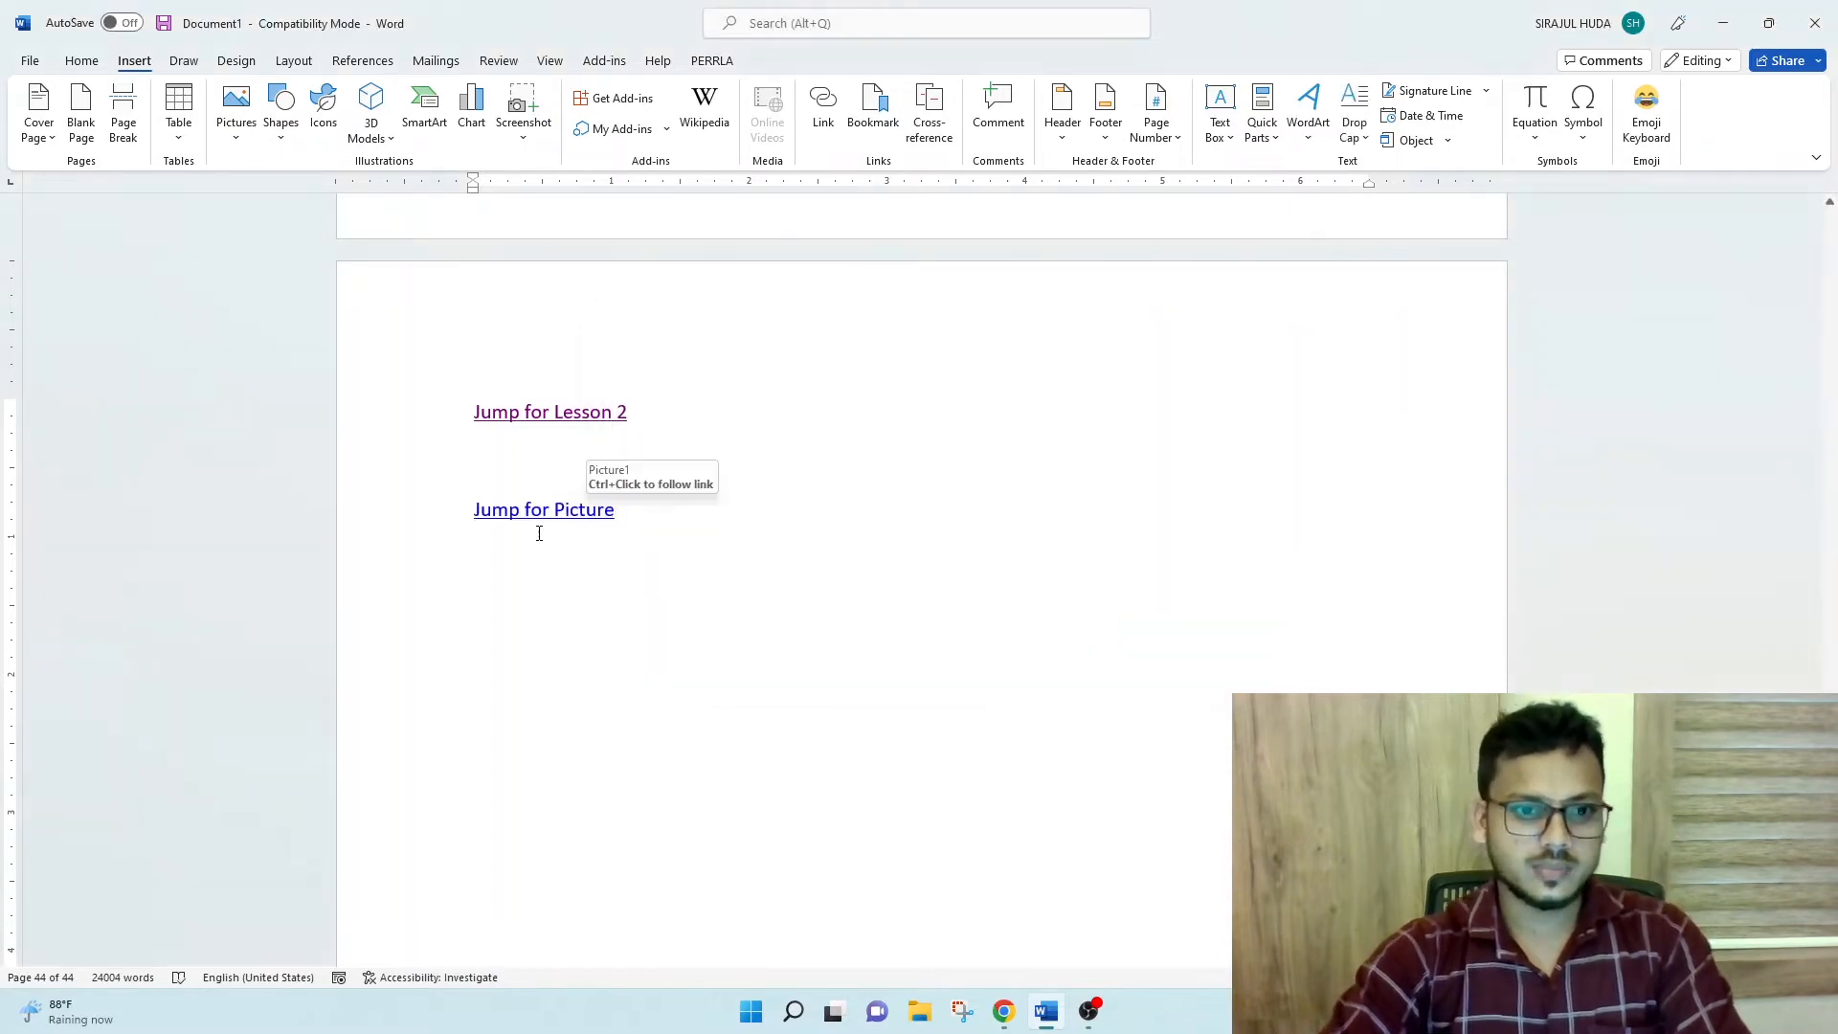
pyautogui.keyDown('ctrl'); pyautogui.click(562, 510); pyautogui.keyUp('ctrl')
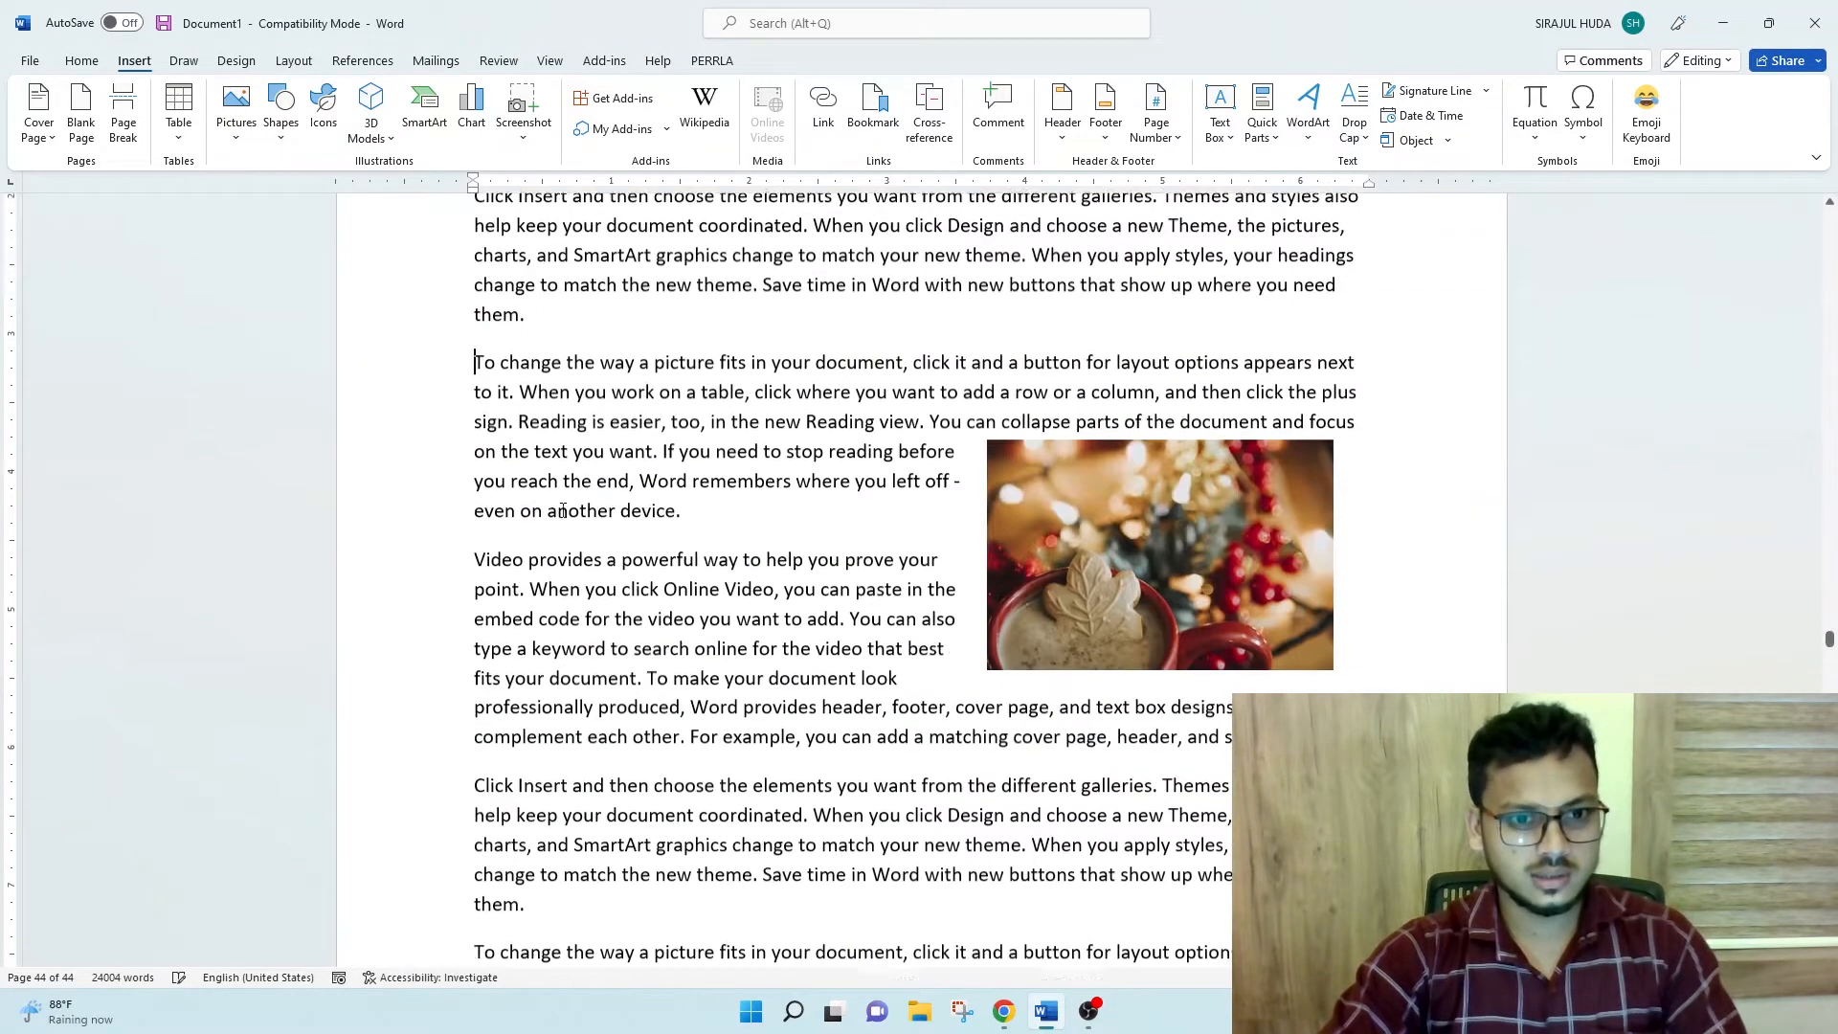
pyautogui.click(1216, 576)
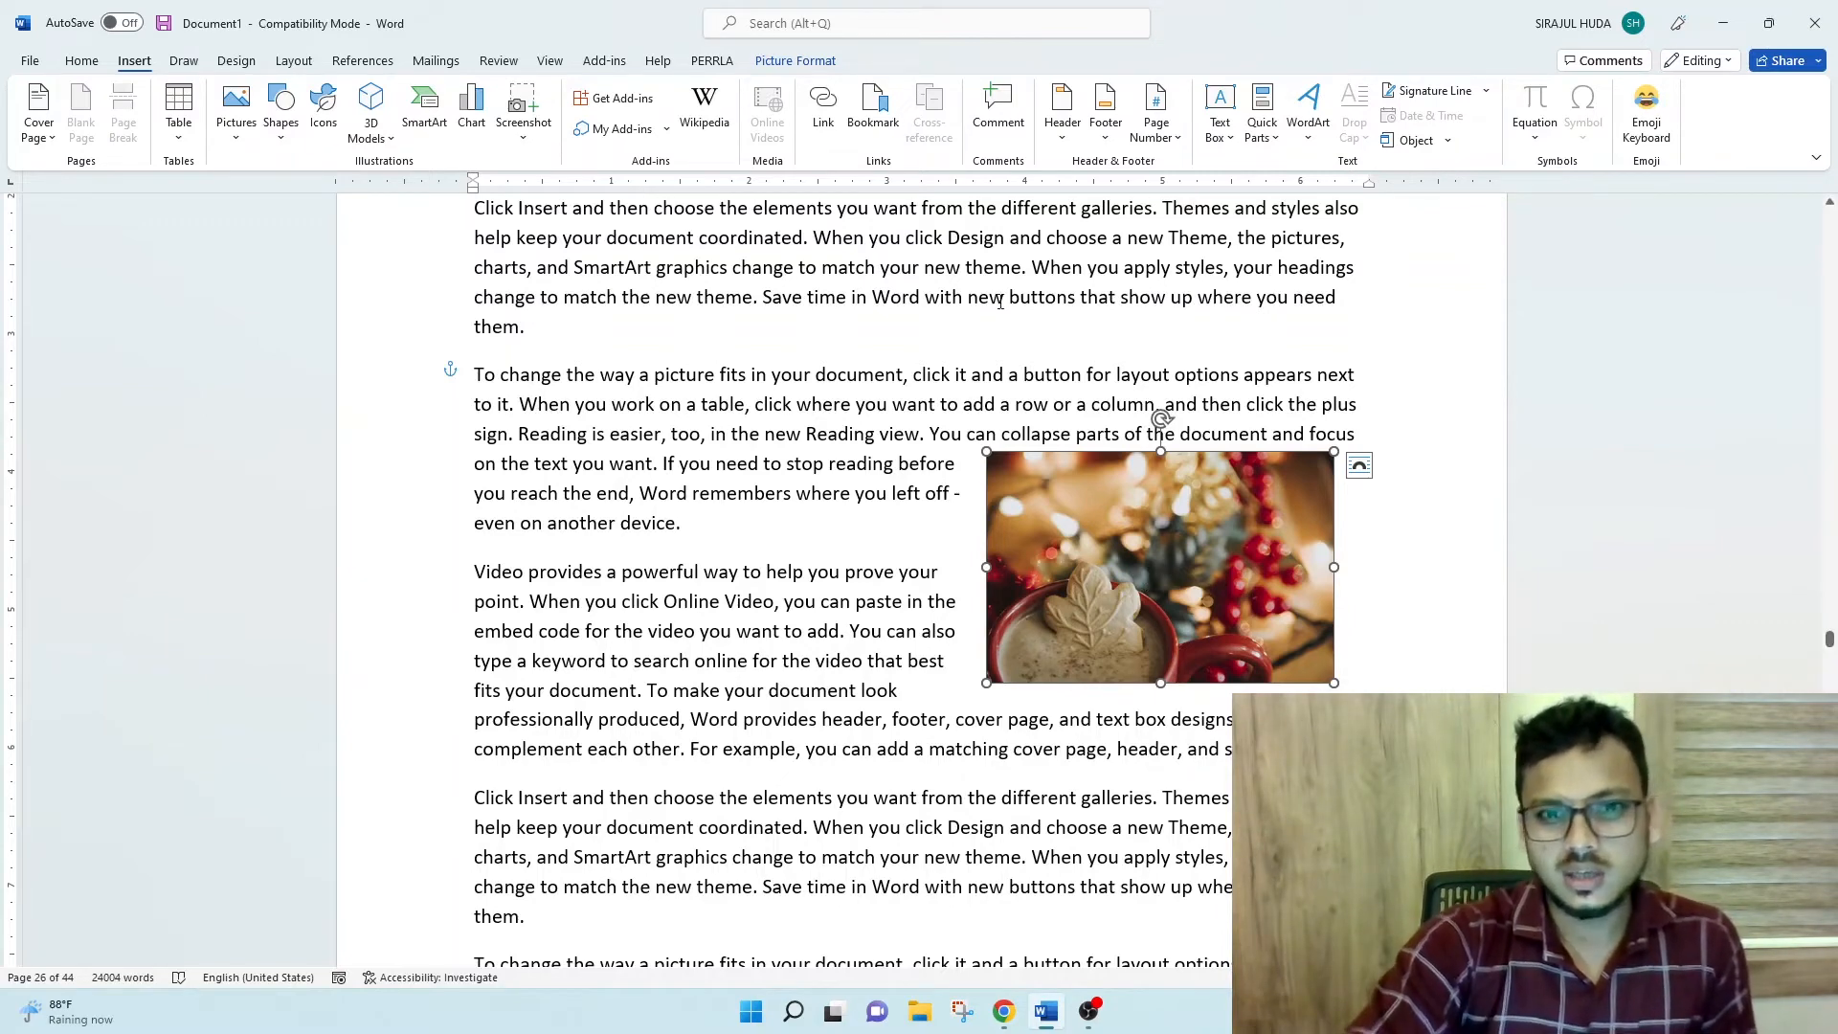
# - Turn on Show bookmarks in the advanced Word options so the bookmark brackets appear around the Lesson 2 heading
pyautogui.click(659, 372)
pyautogui.click(581, 335)
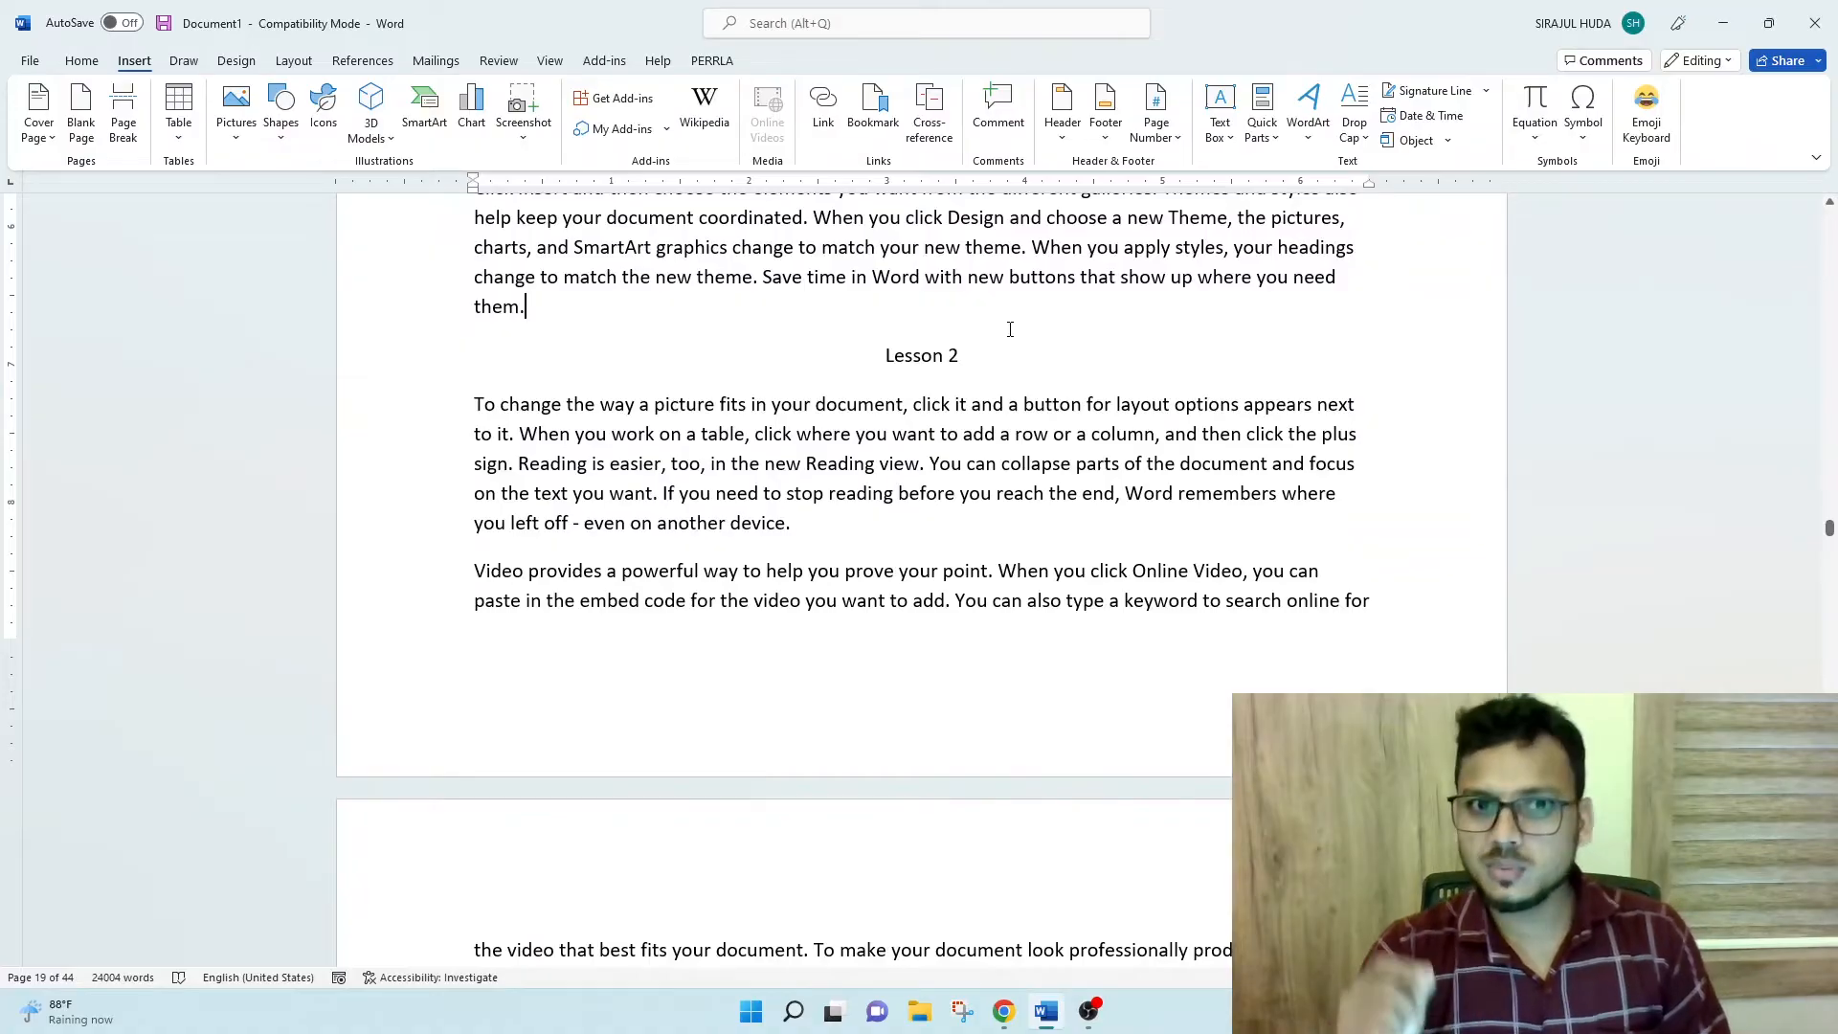
pyautogui.click(29, 60)
pyautogui.click(62, 953)
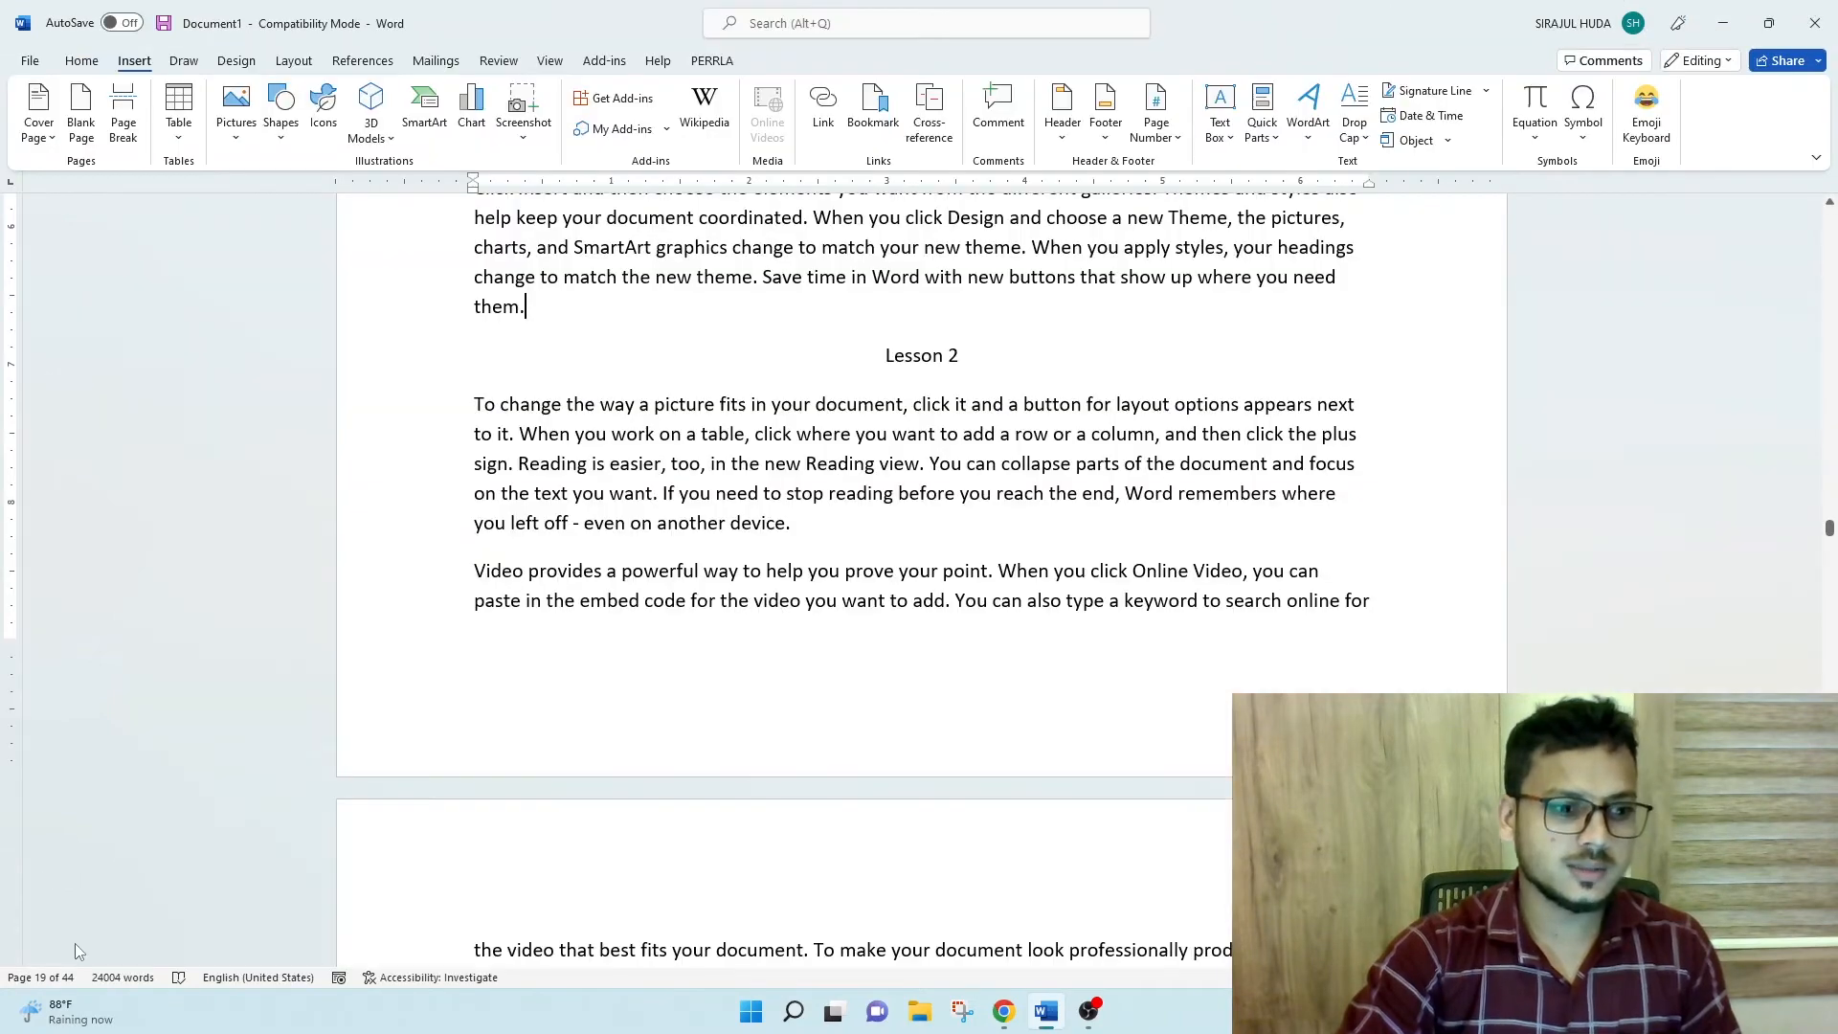
pyautogui.click(584, 375)
pyautogui.scroll(-3, 981, 533)
pyautogui.scroll(-15, 981, 533)
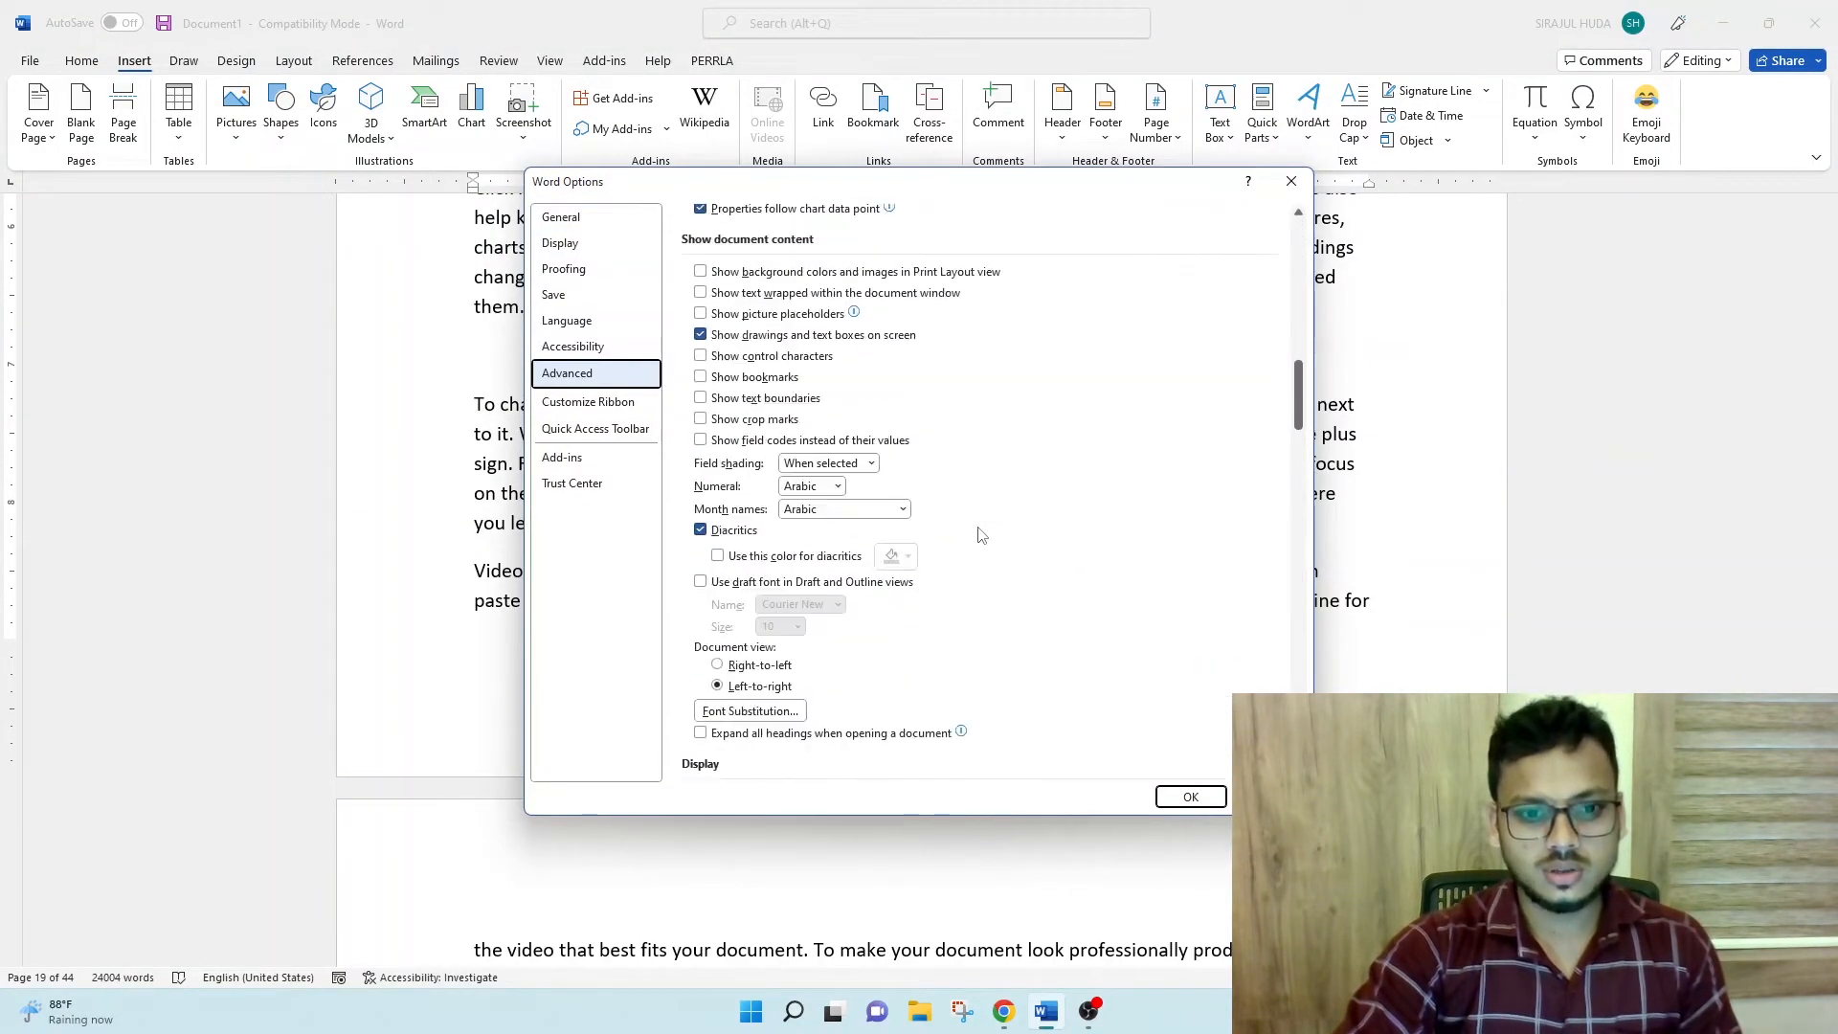
pyautogui.scroll(1, 981, 533)
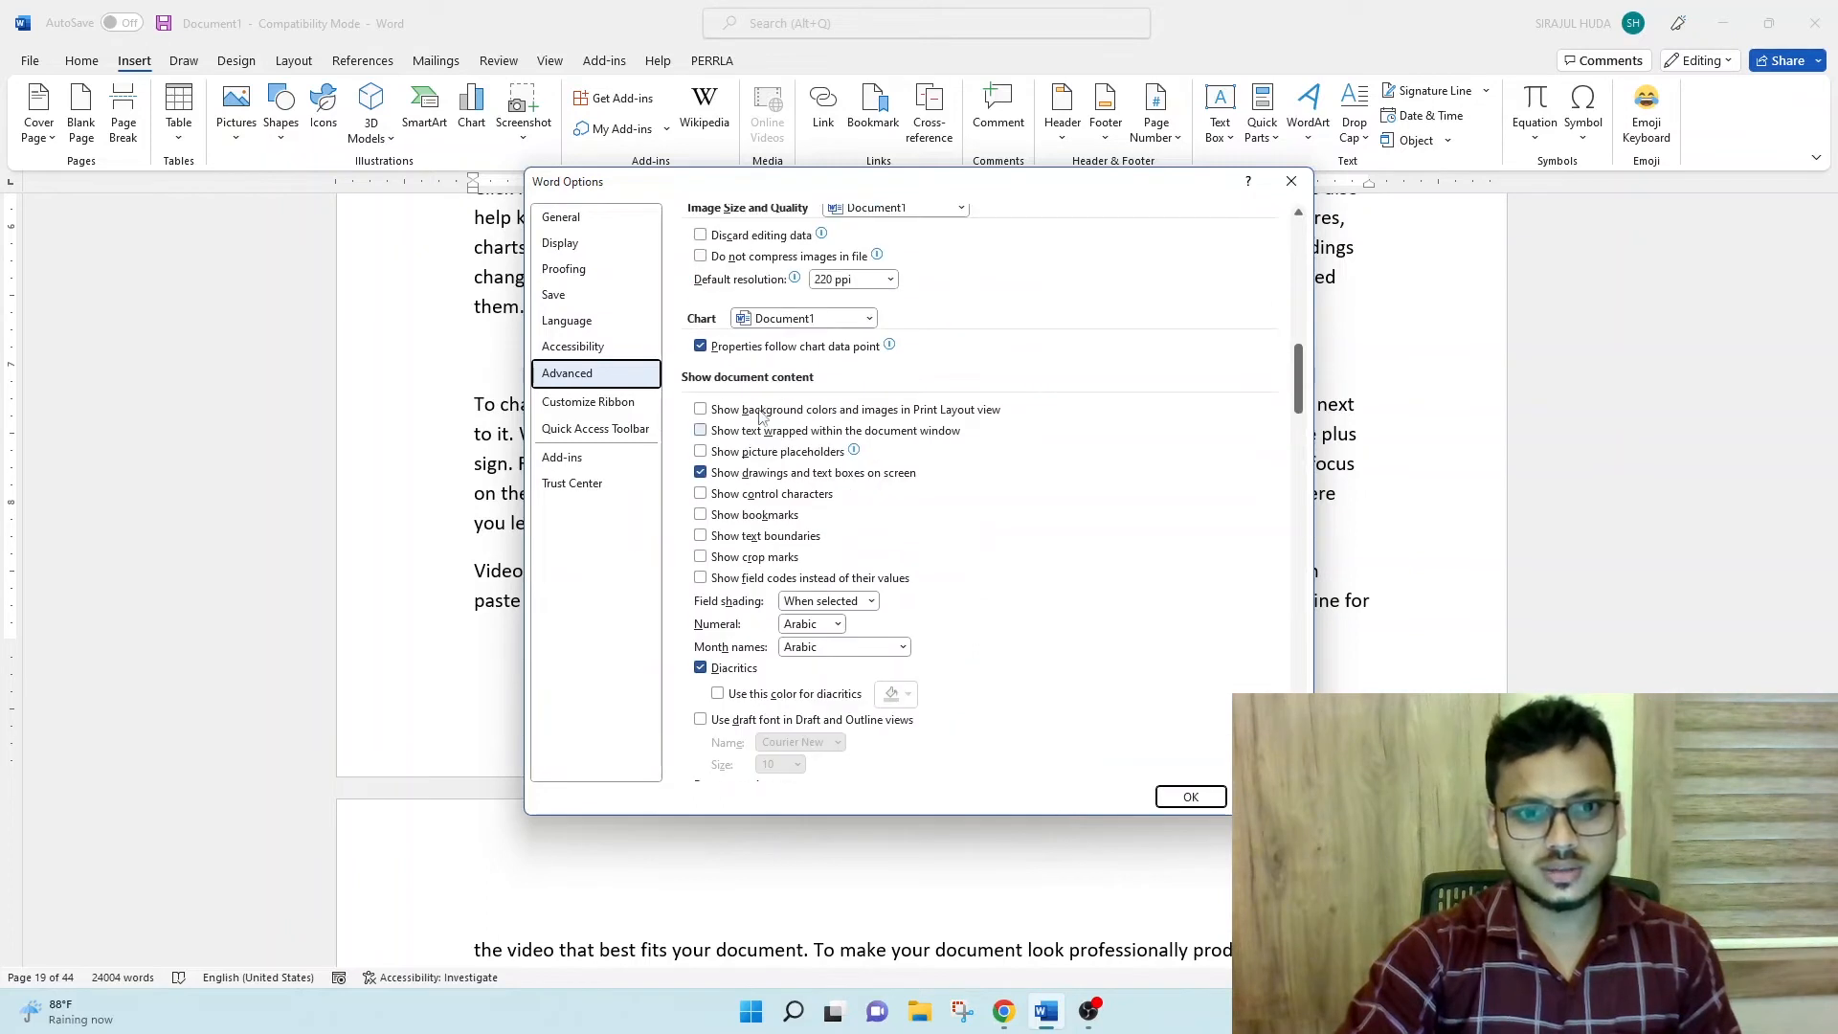
pyautogui.click(701, 516)
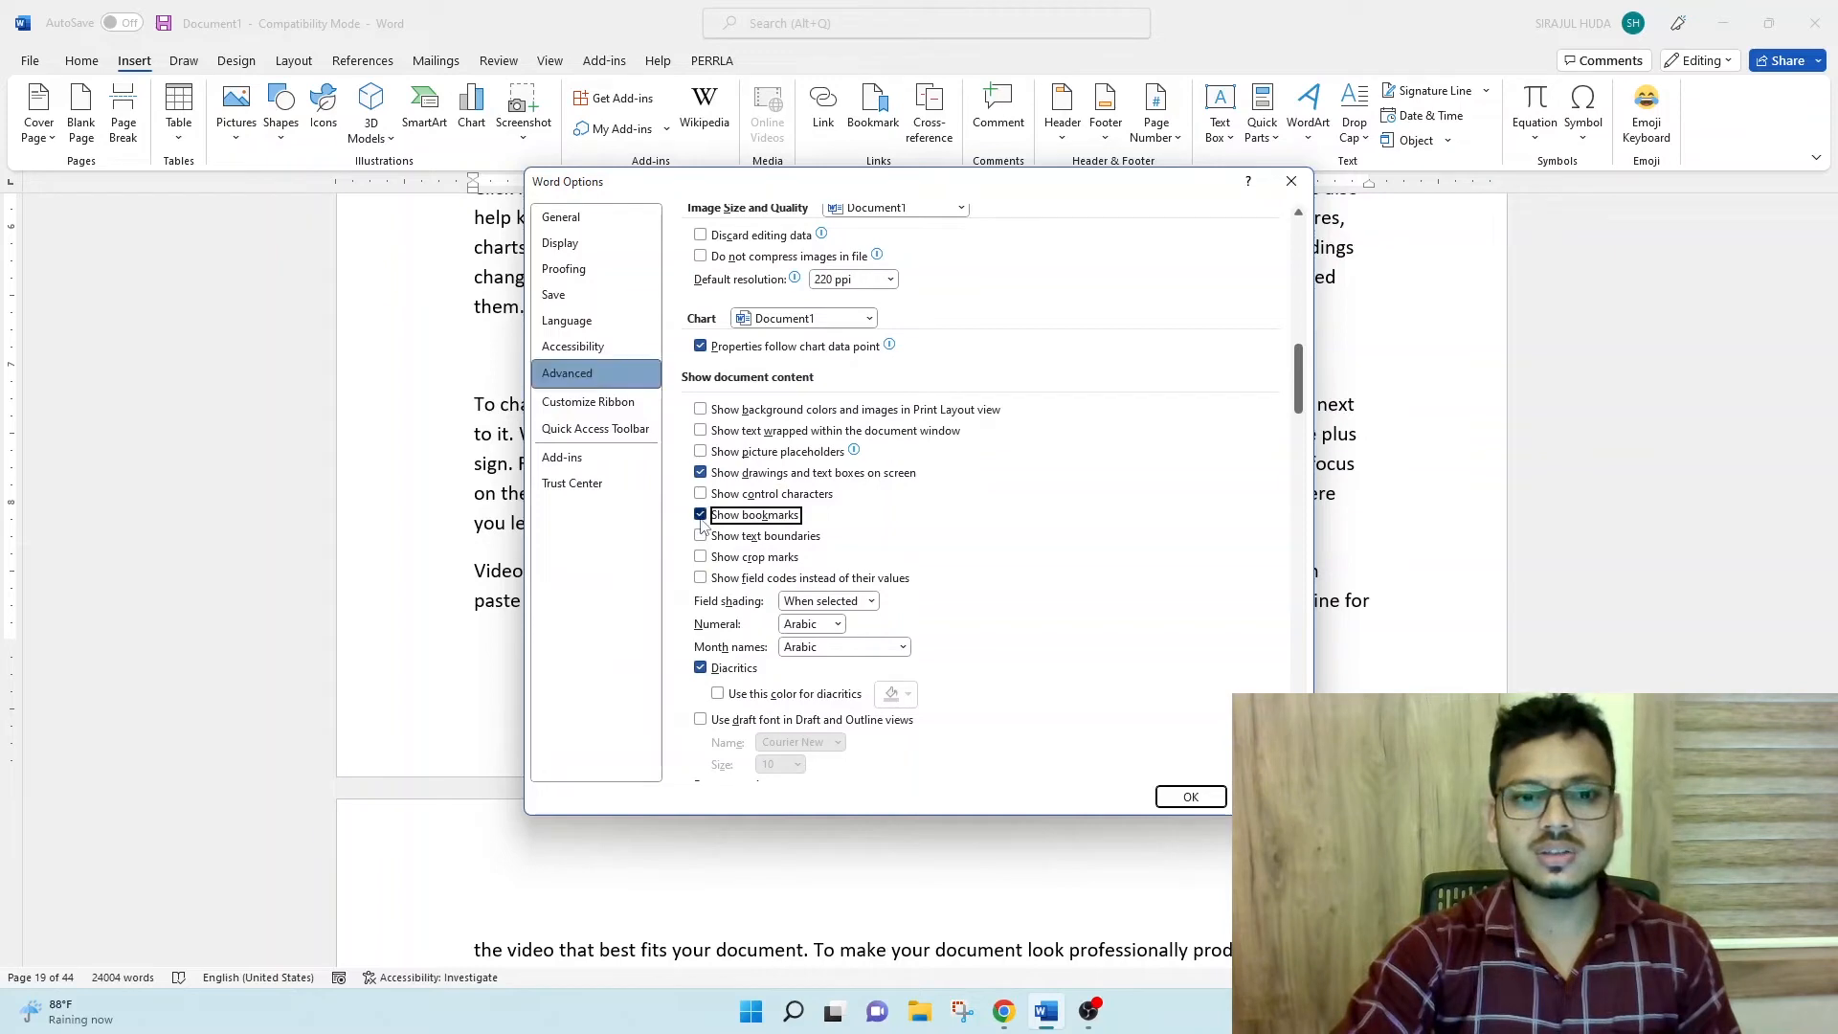
pyautogui.click(1190, 797)
pyautogui.click(942, 404)
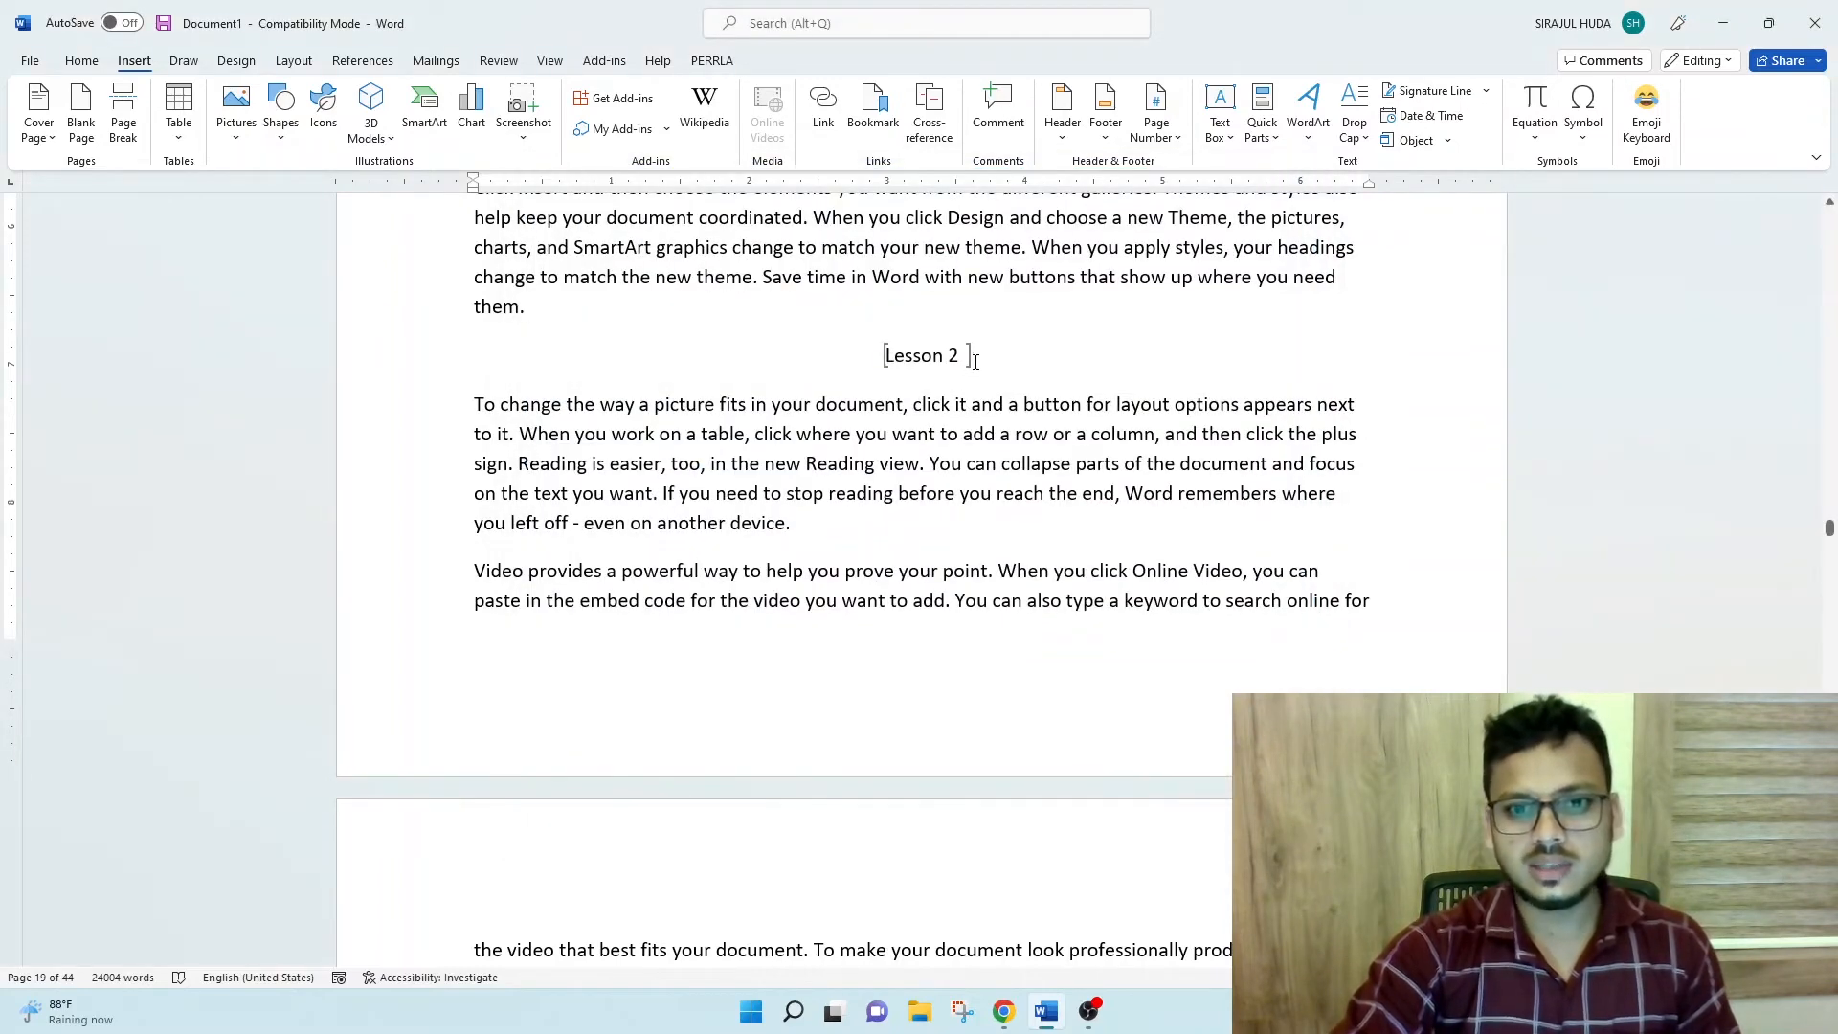
# - On page 14, add a centred line reading "Chapter 1" above the paragraph starting "Video provides a powerful way"
pyautogui.scroll(7, 939, 463)
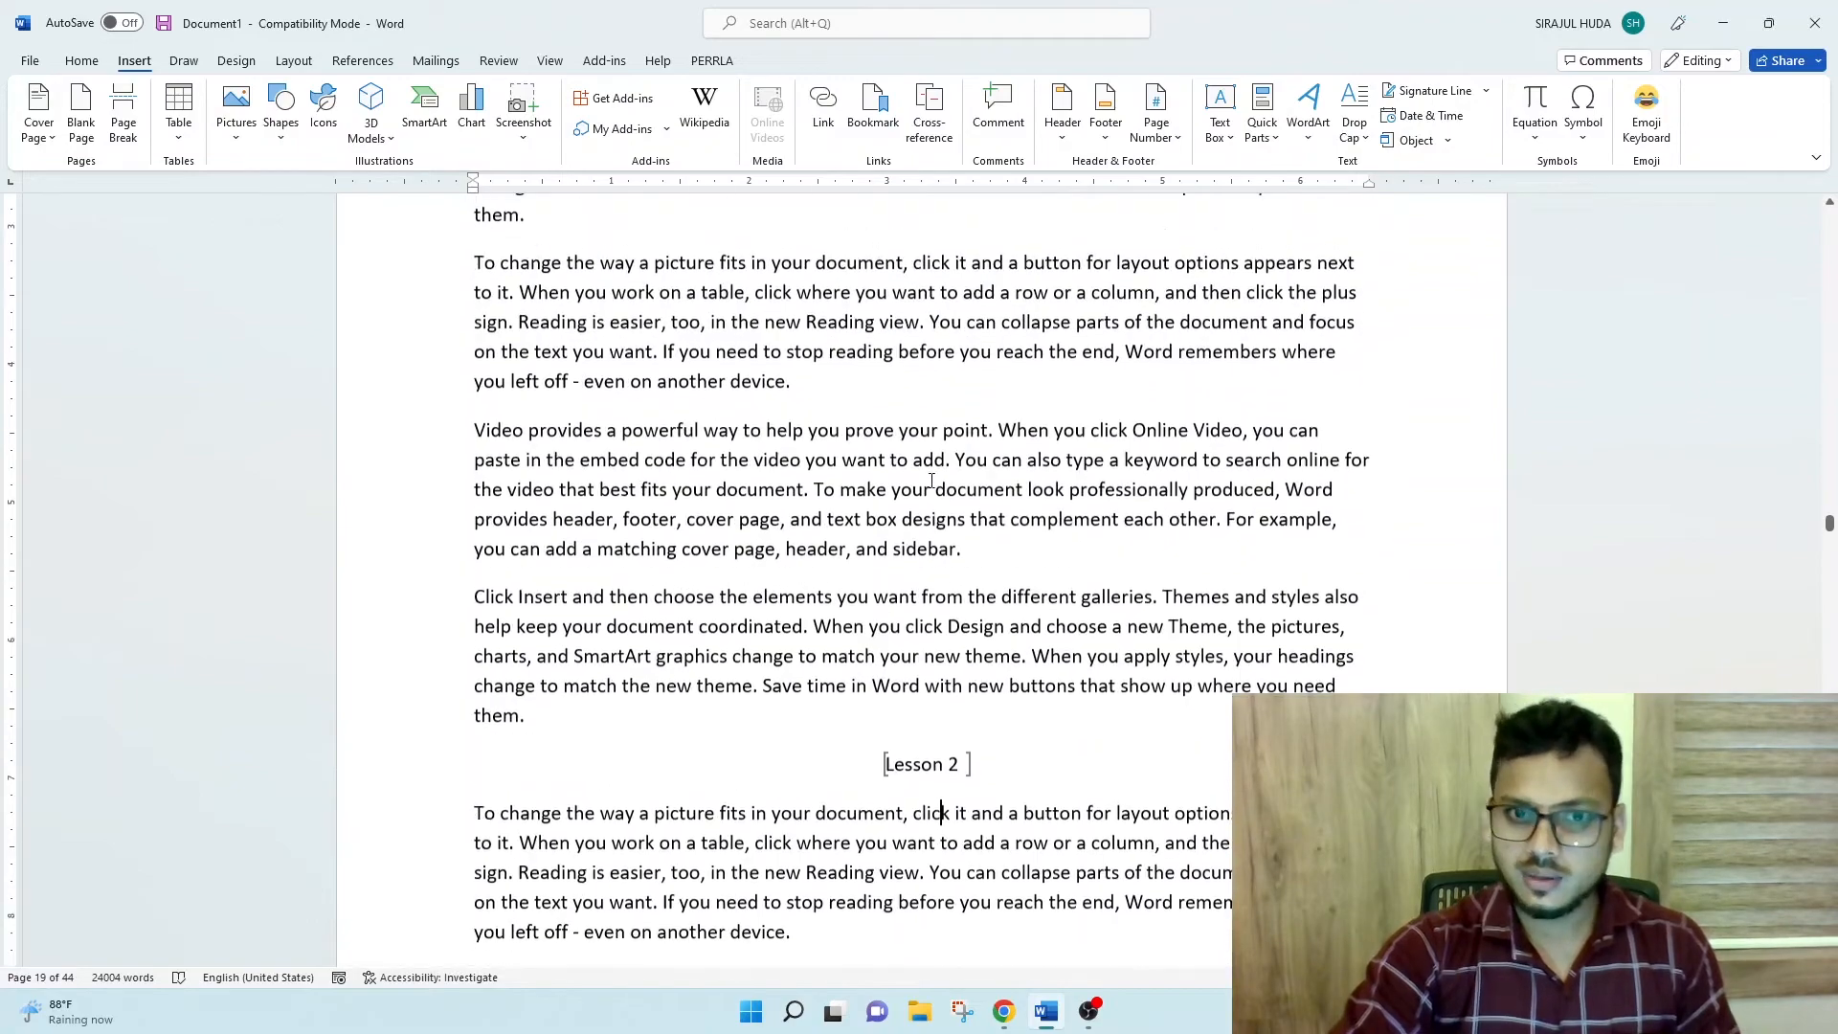
pyautogui.moveTo(1830, 523); pyautogui.dragTo(1829, 431)
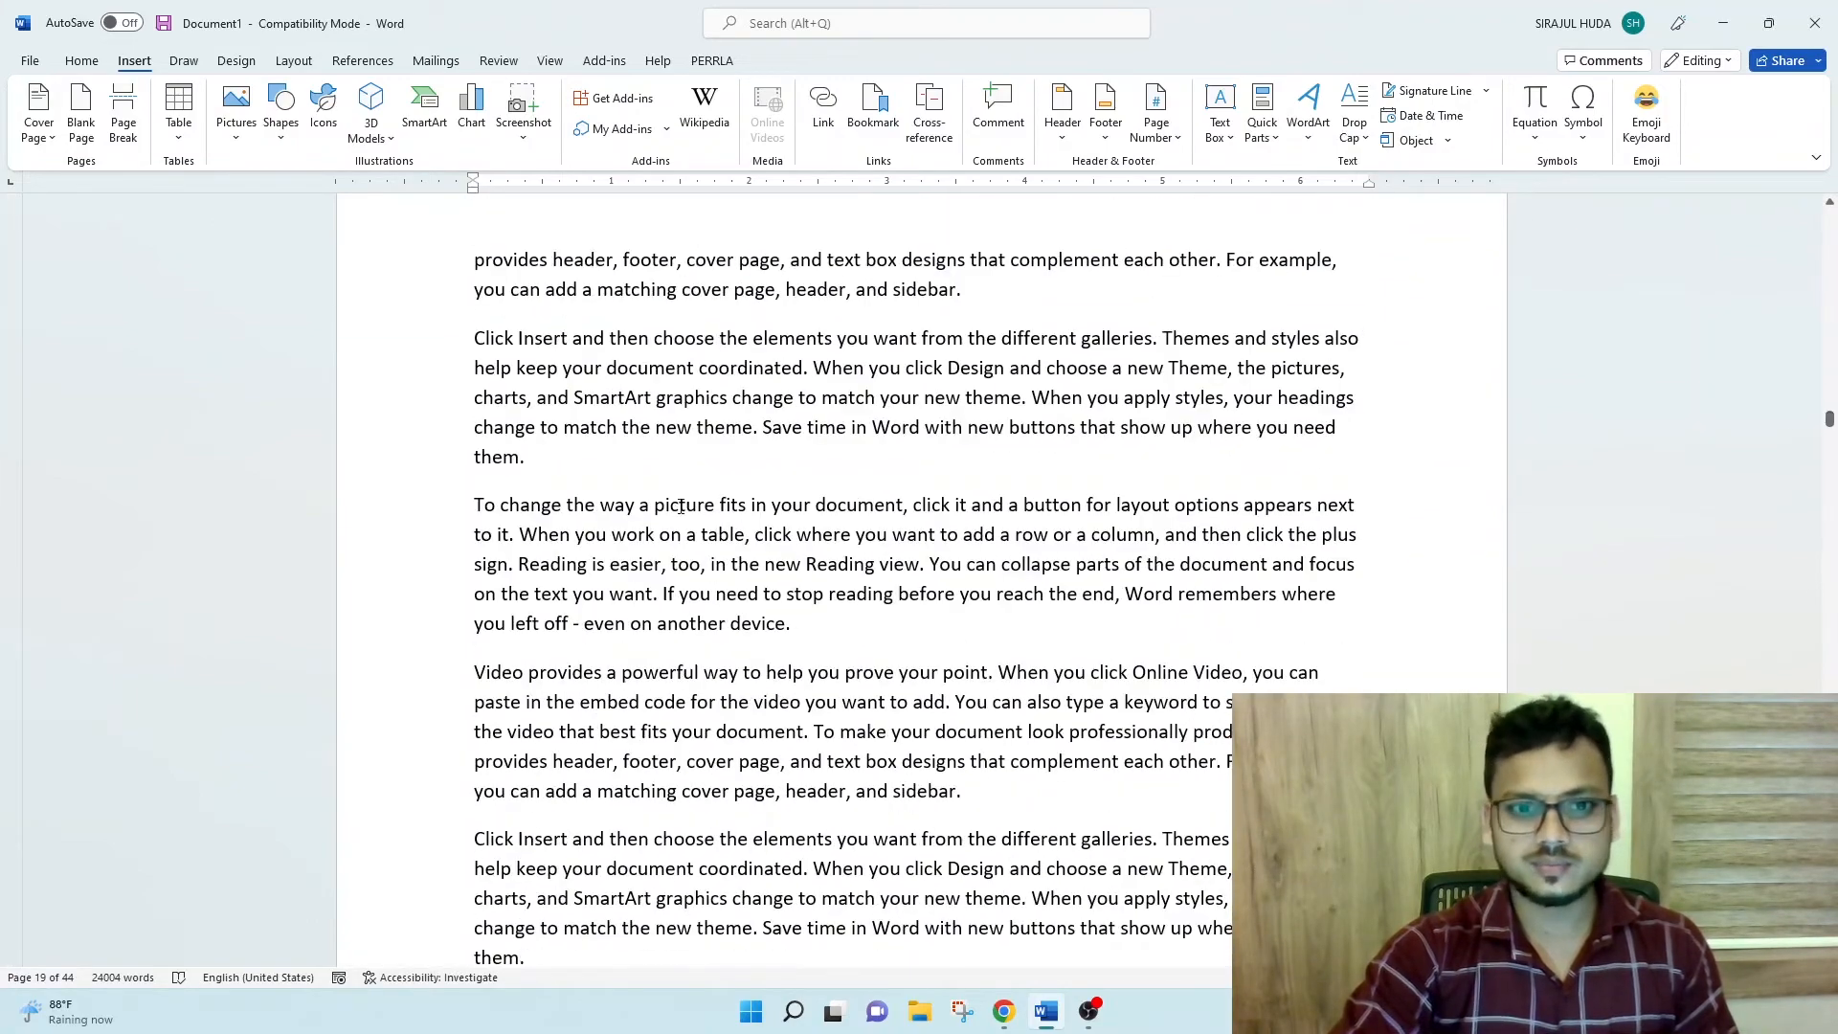
pyautogui.scroll(5, 670, 713)
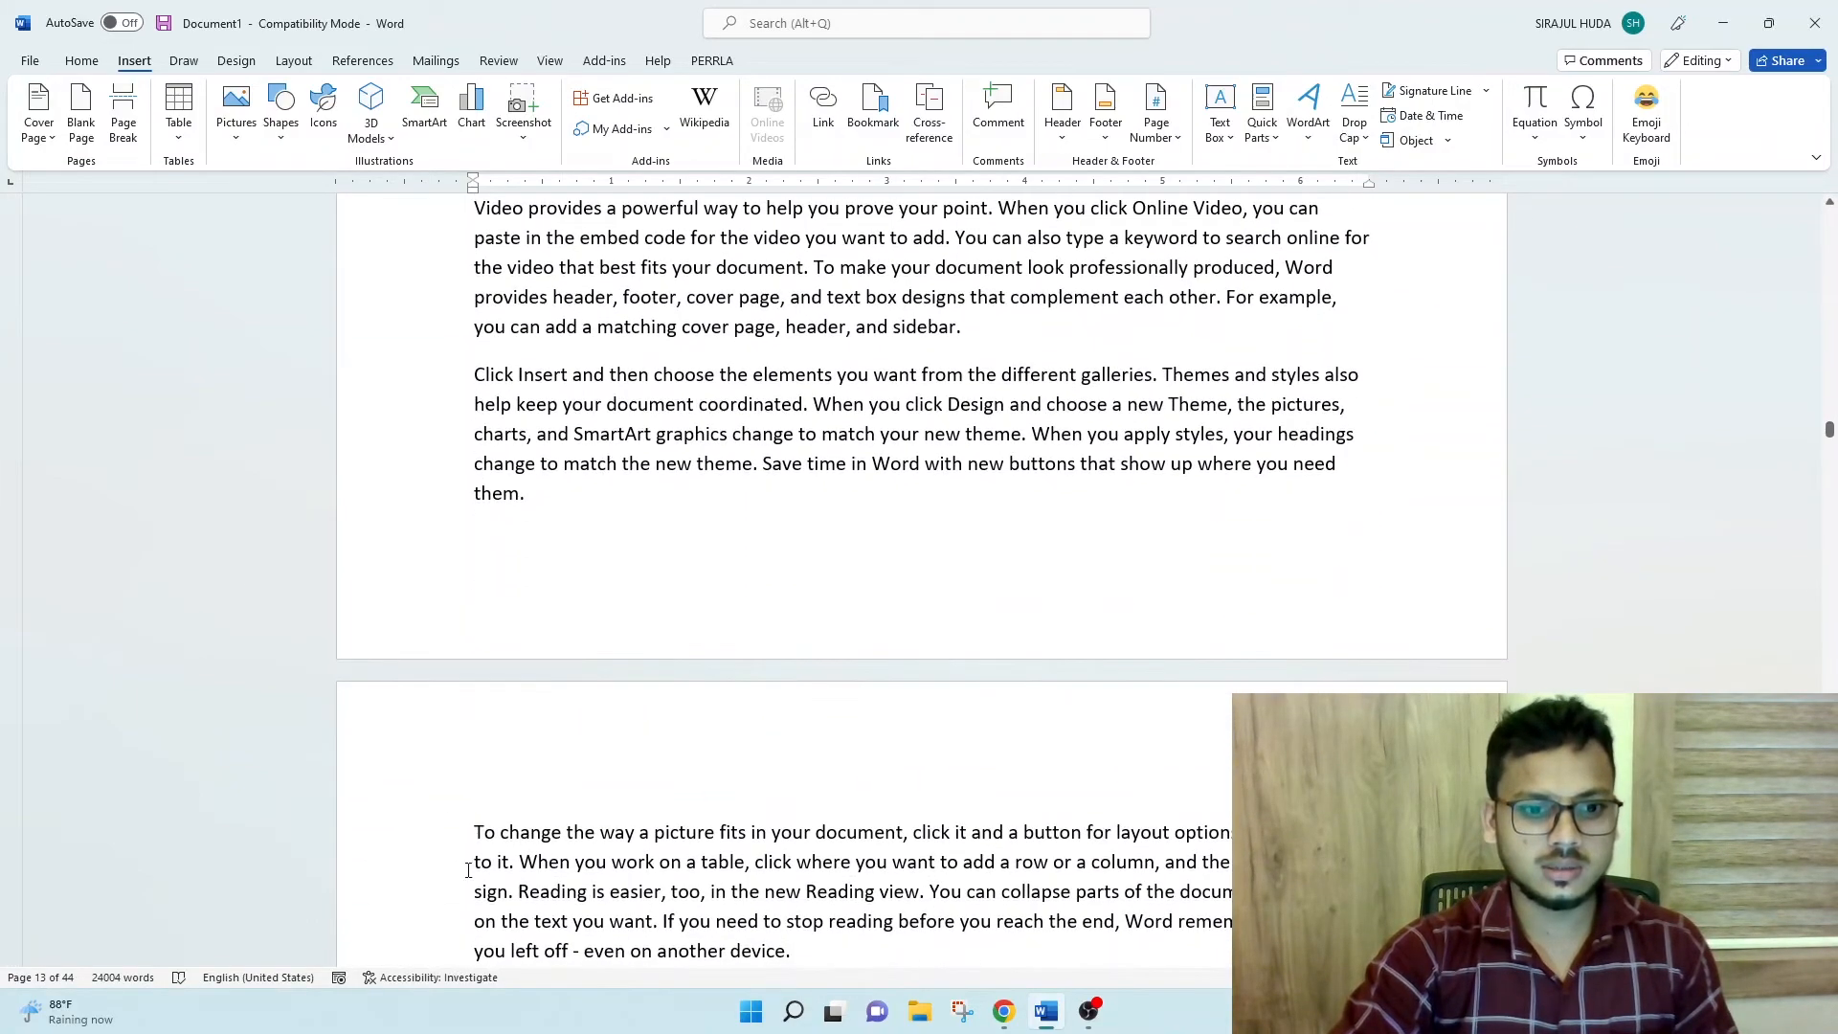
pyautogui.scroll(5, 445, 680)
pyautogui.click(475, 655)
pyautogui.press('Return')
pyautogui.press('Up')
pyautogui.write('Chapte')
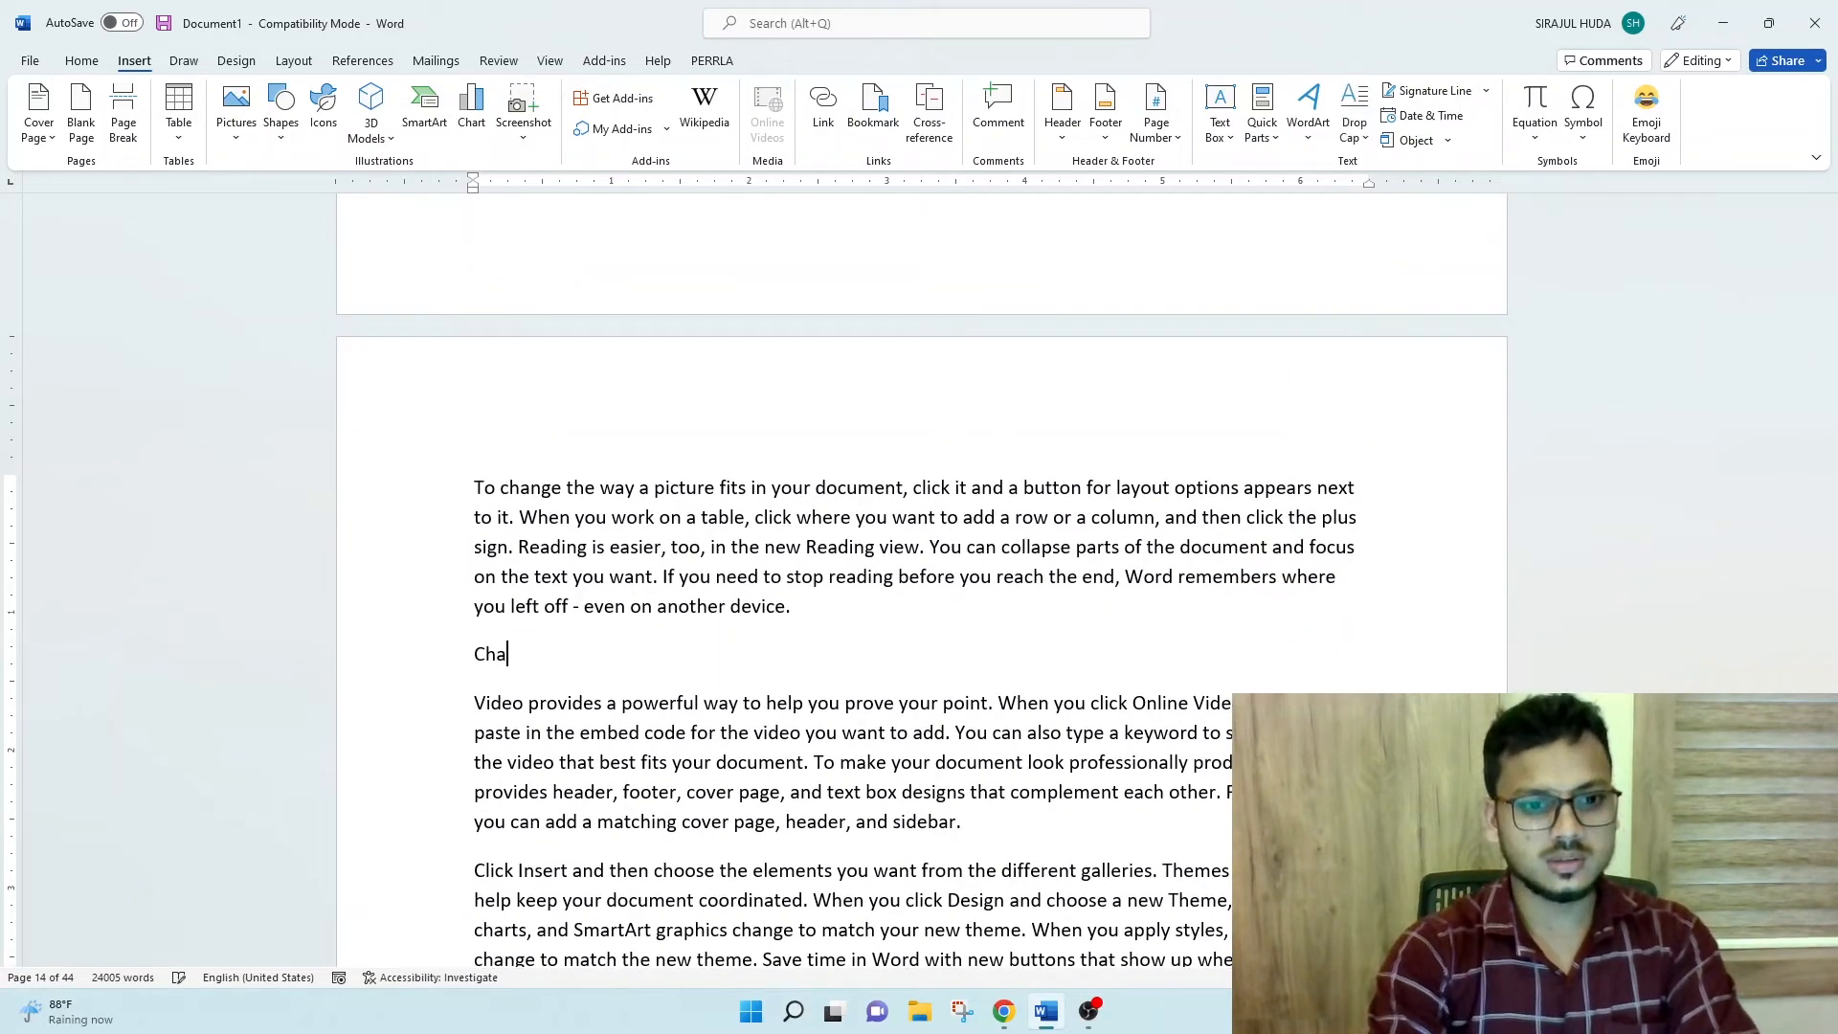
pyautogui.press('BackSpace')
pyautogui.press('BackSpace')
pyautogui.write('ter')
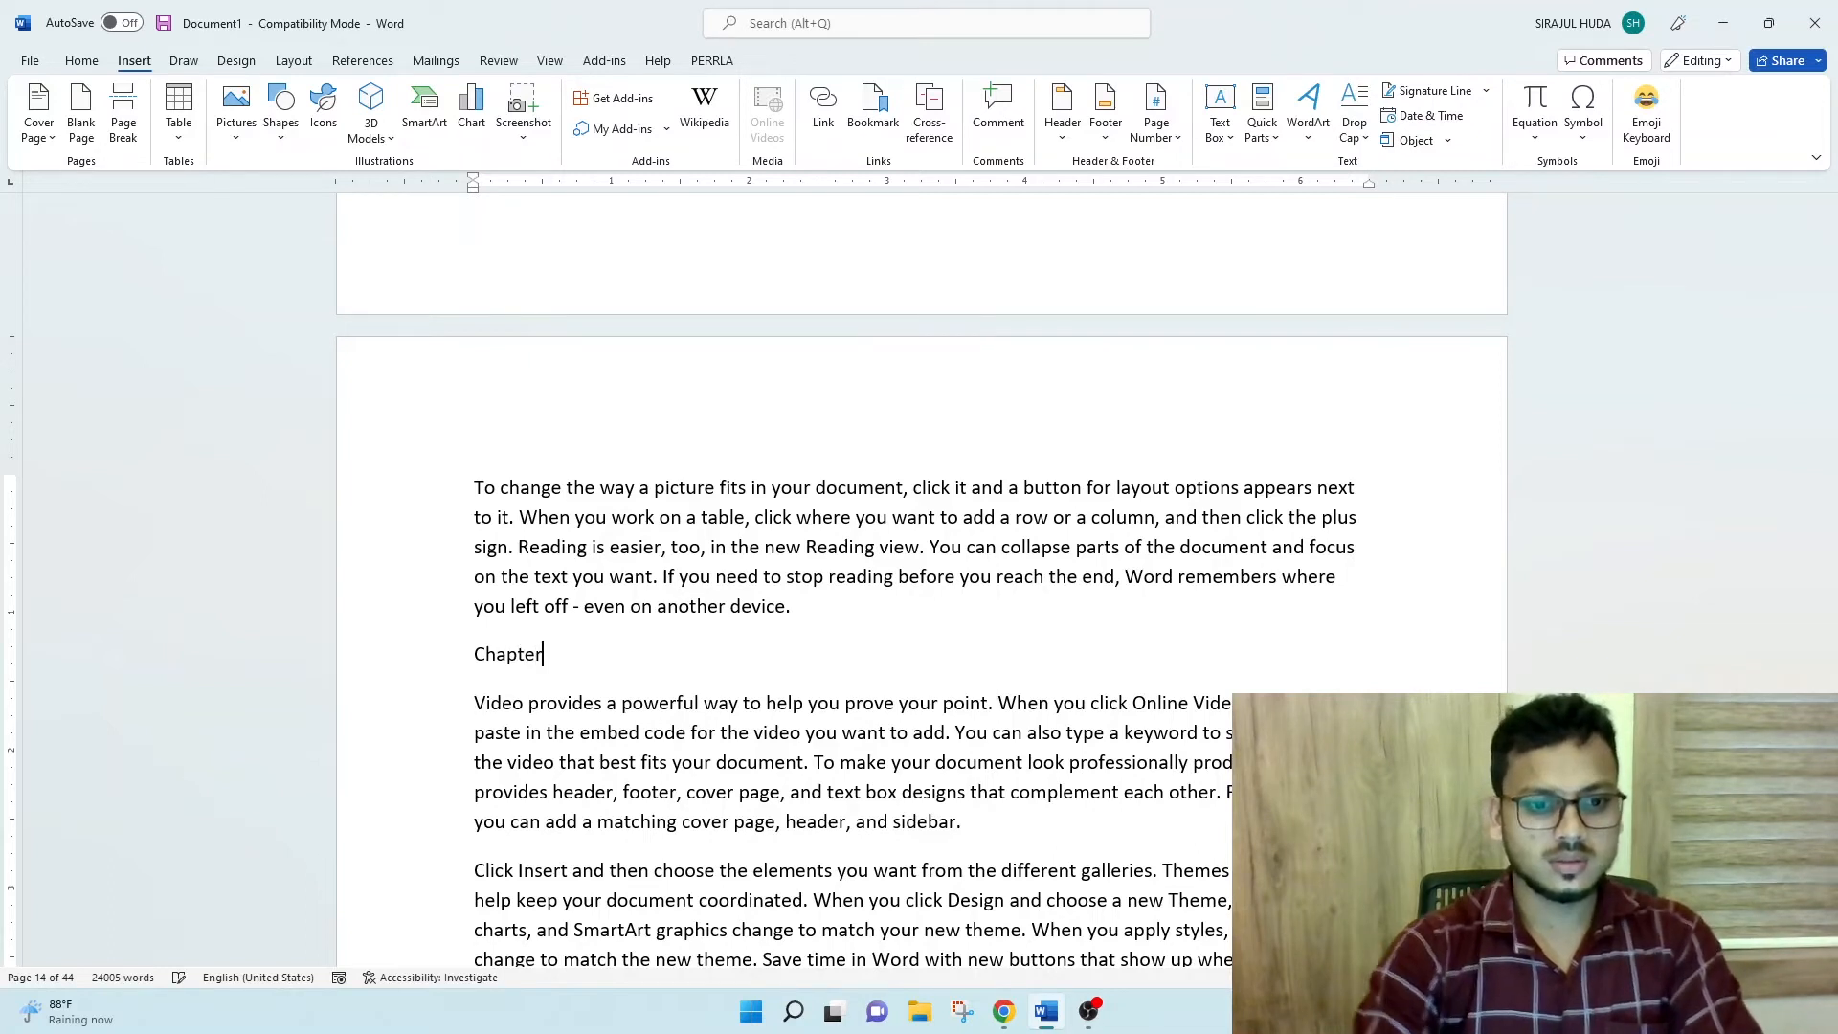
pyautogui.write(' 1')
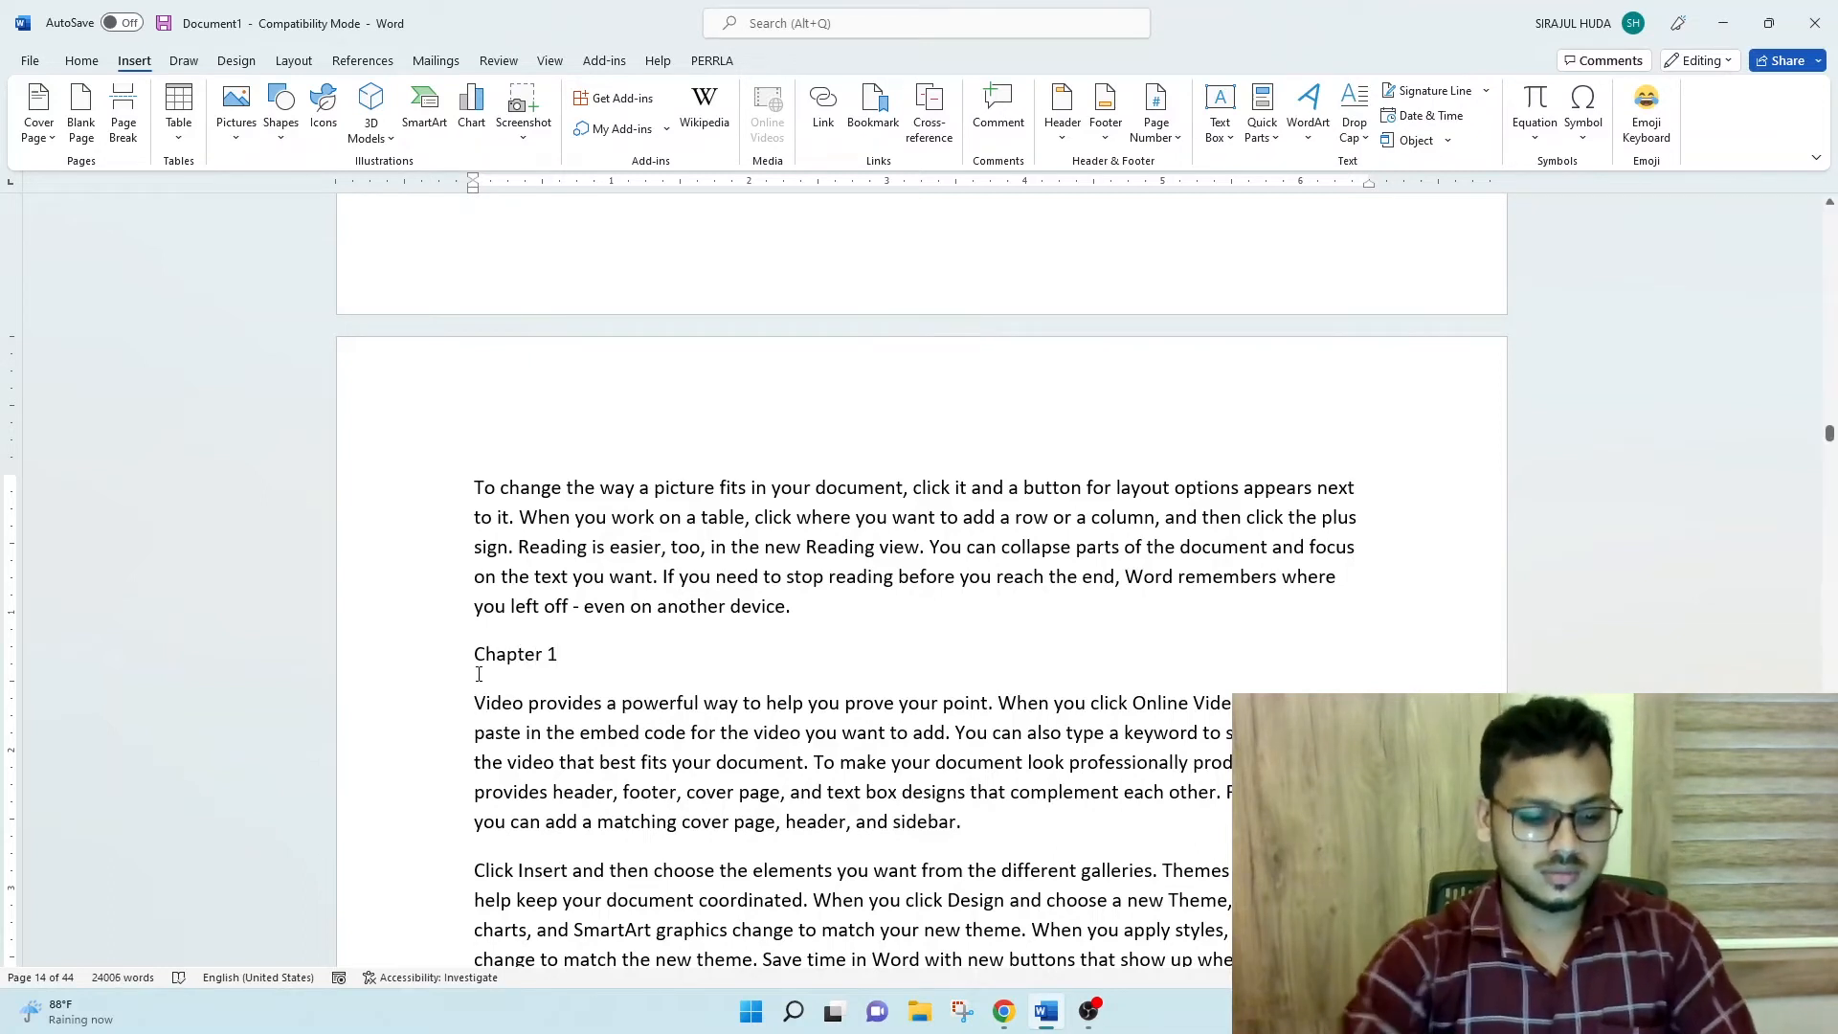
pyautogui.hotkey('ctrl', 'e')
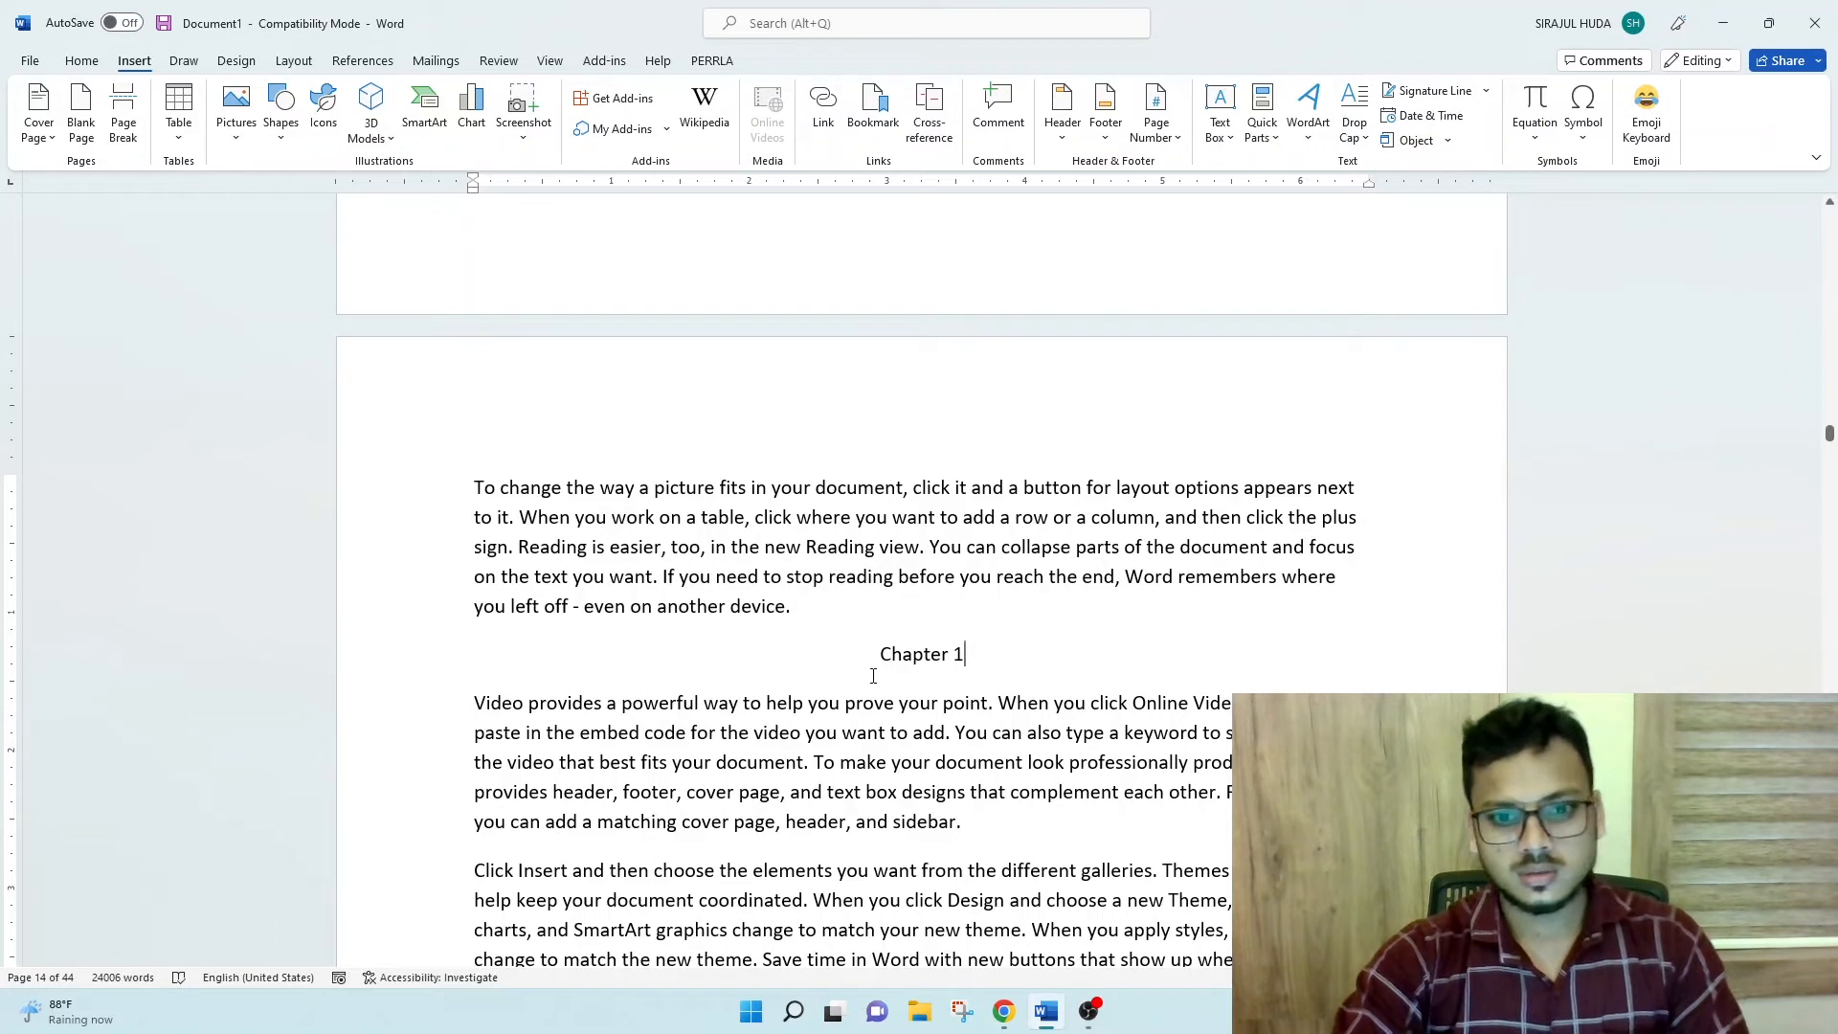
# - Add a bookmark named Chapter1 at the insertion point just before the Chapter 1 heading, without selecting its text
pyautogui.moveTo(862, 666); pyautogui.dragTo(972, 662)
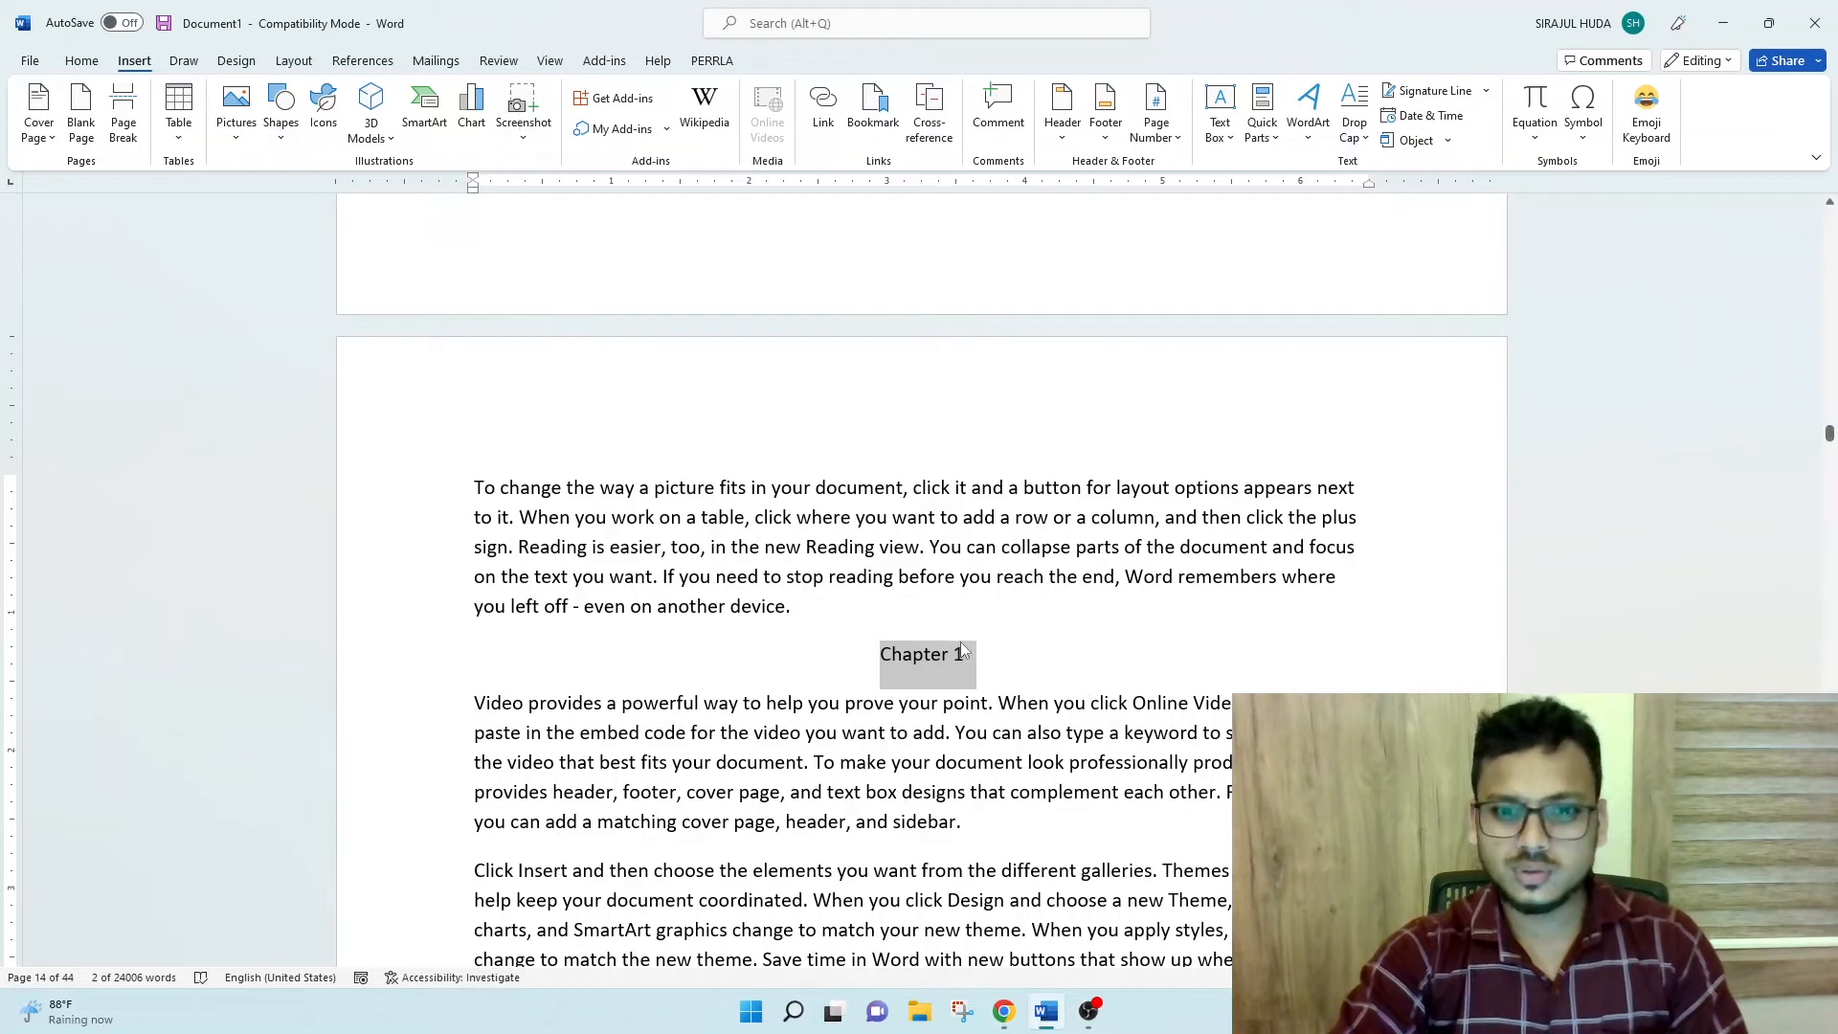
pyautogui.click(962, 644)
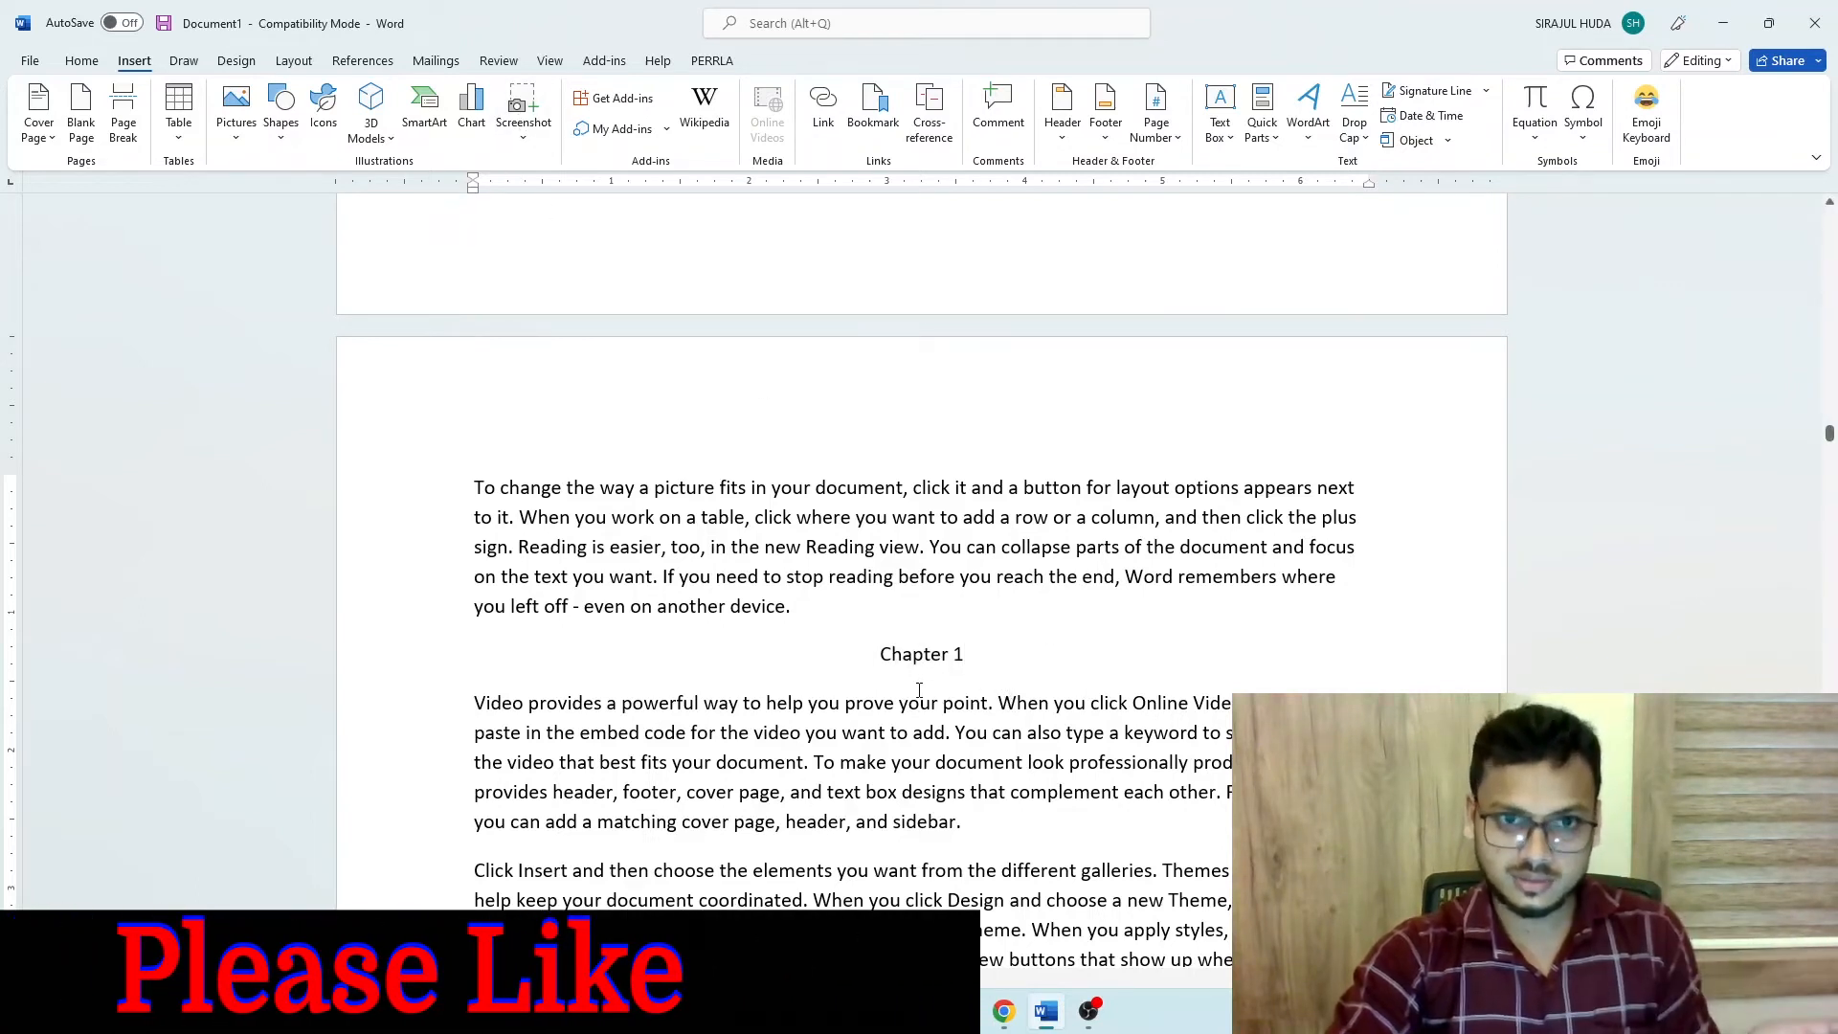
pyautogui.click(882, 656)
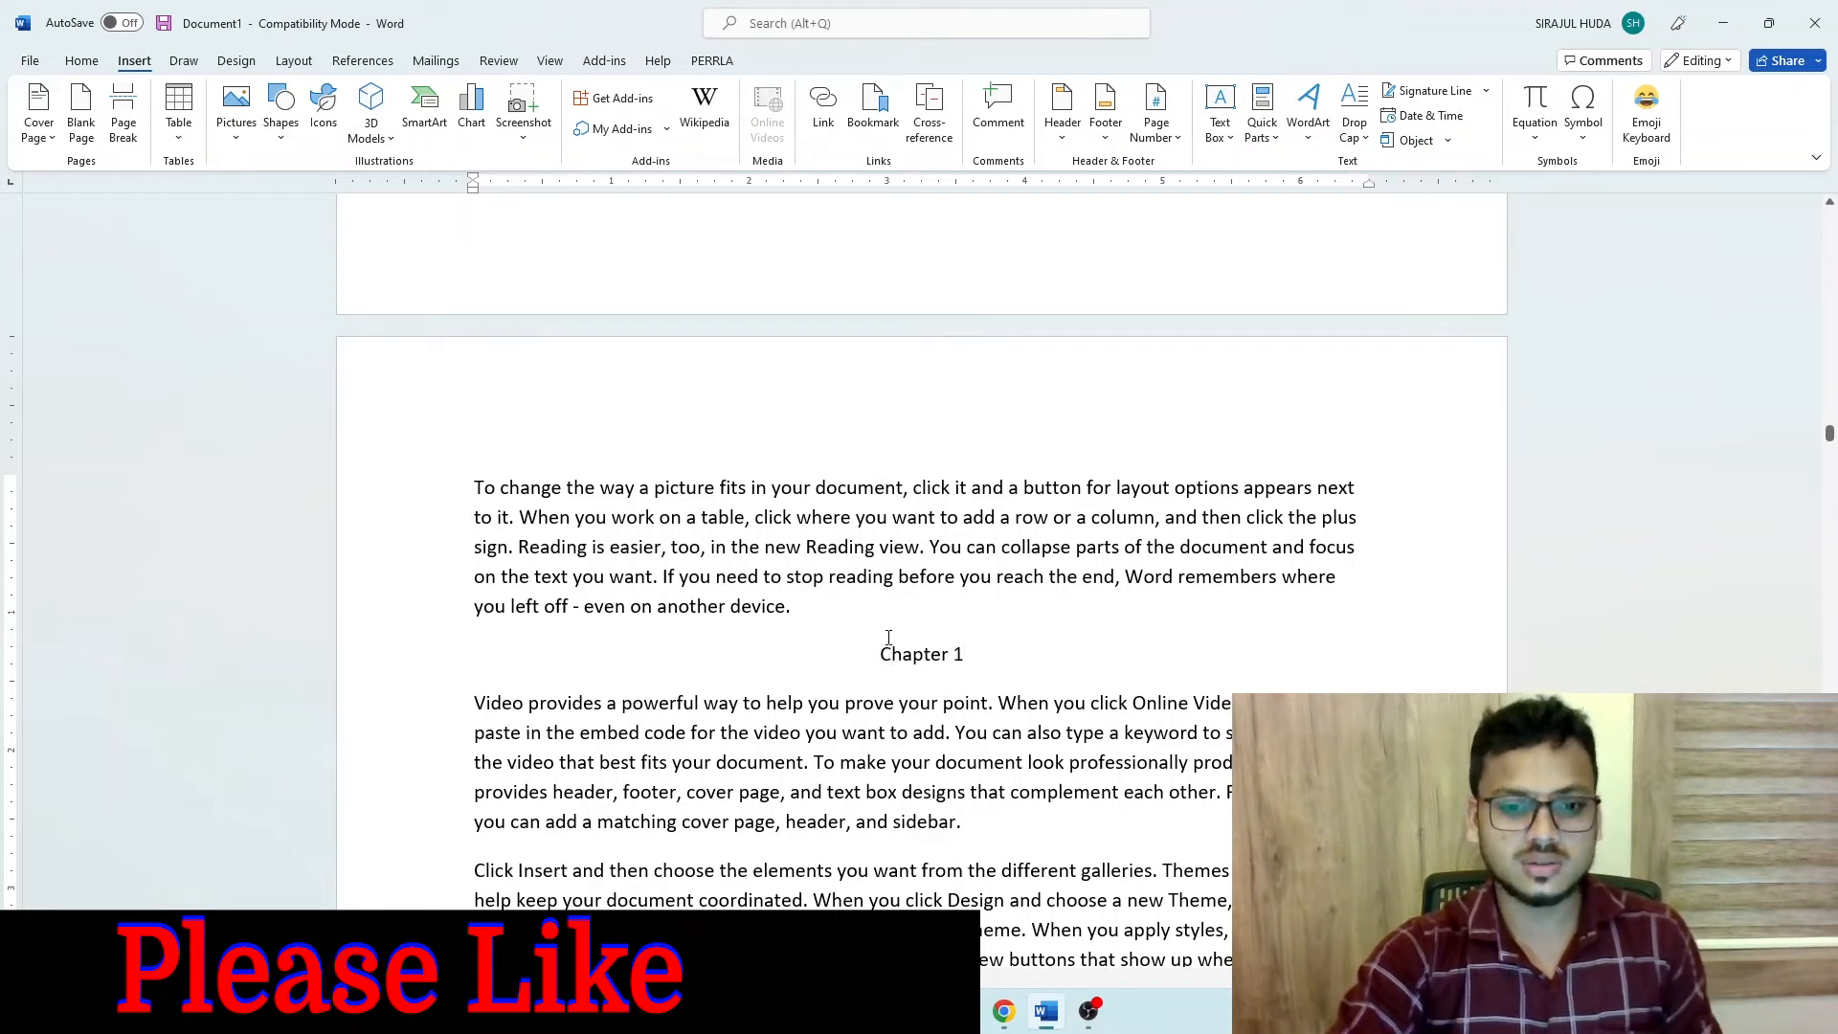
pyautogui.click(882, 103)
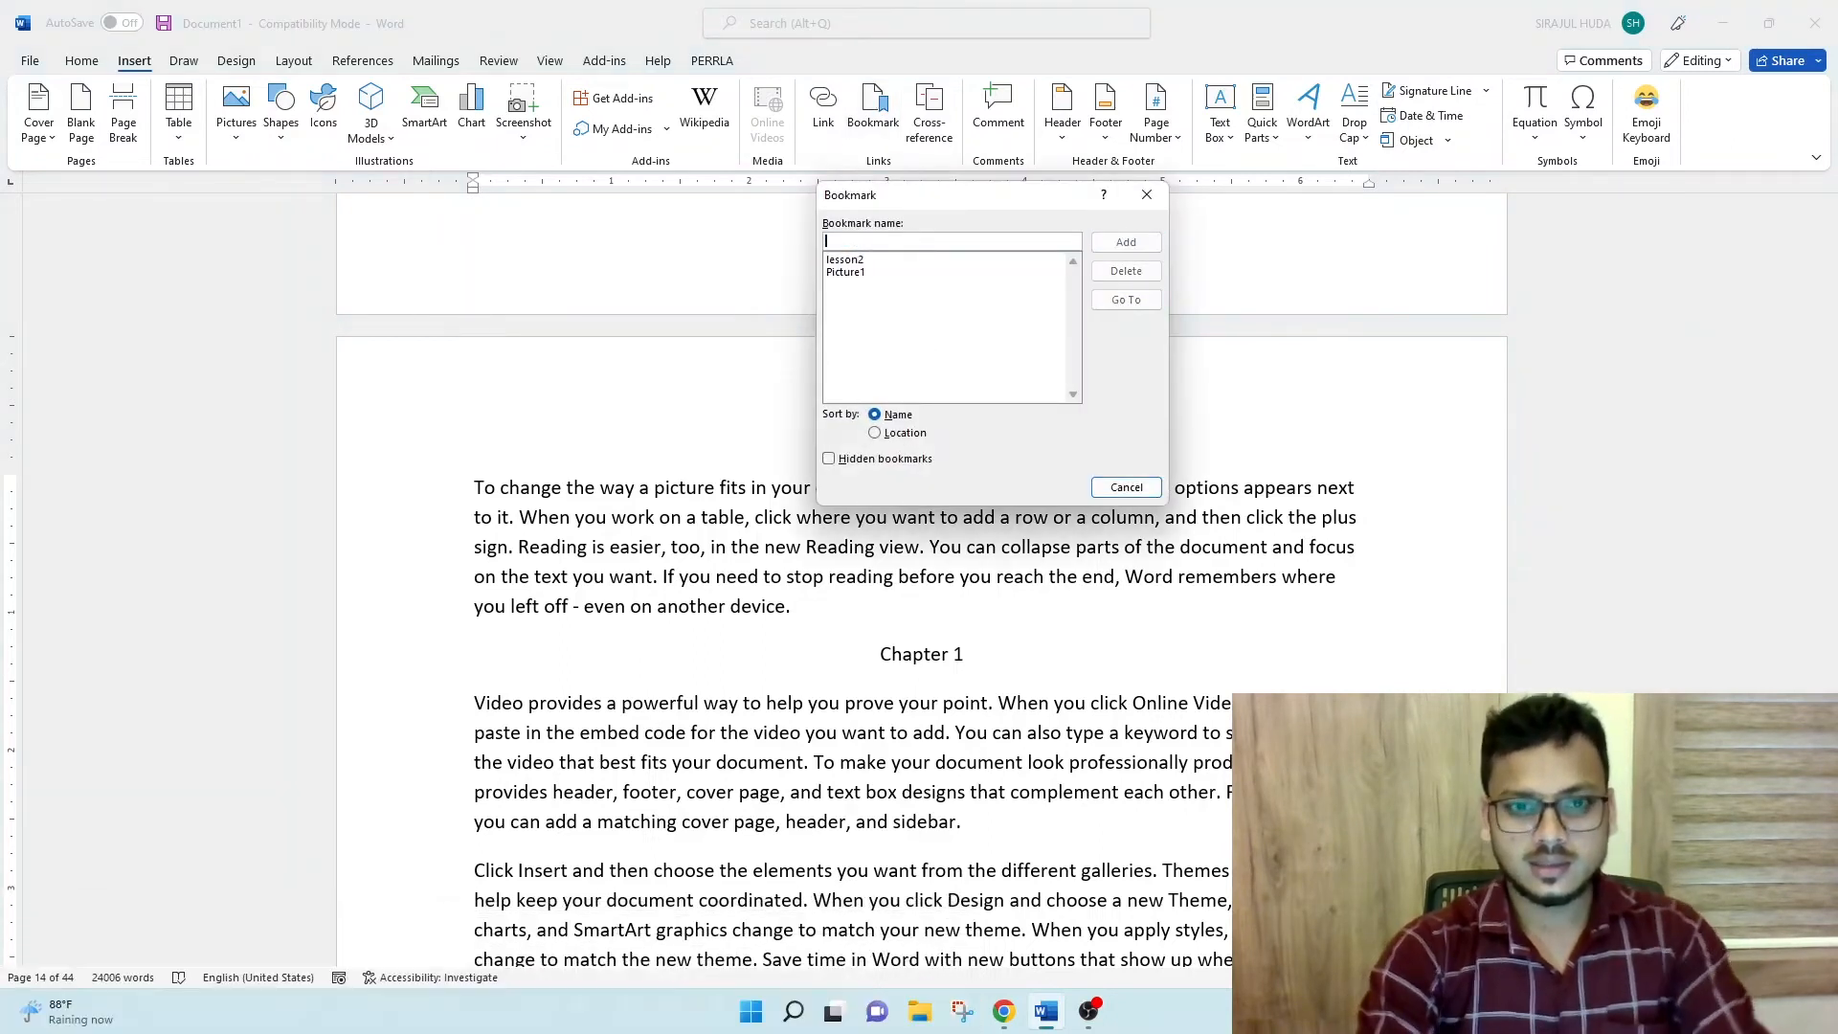
pyautogui.write('c')
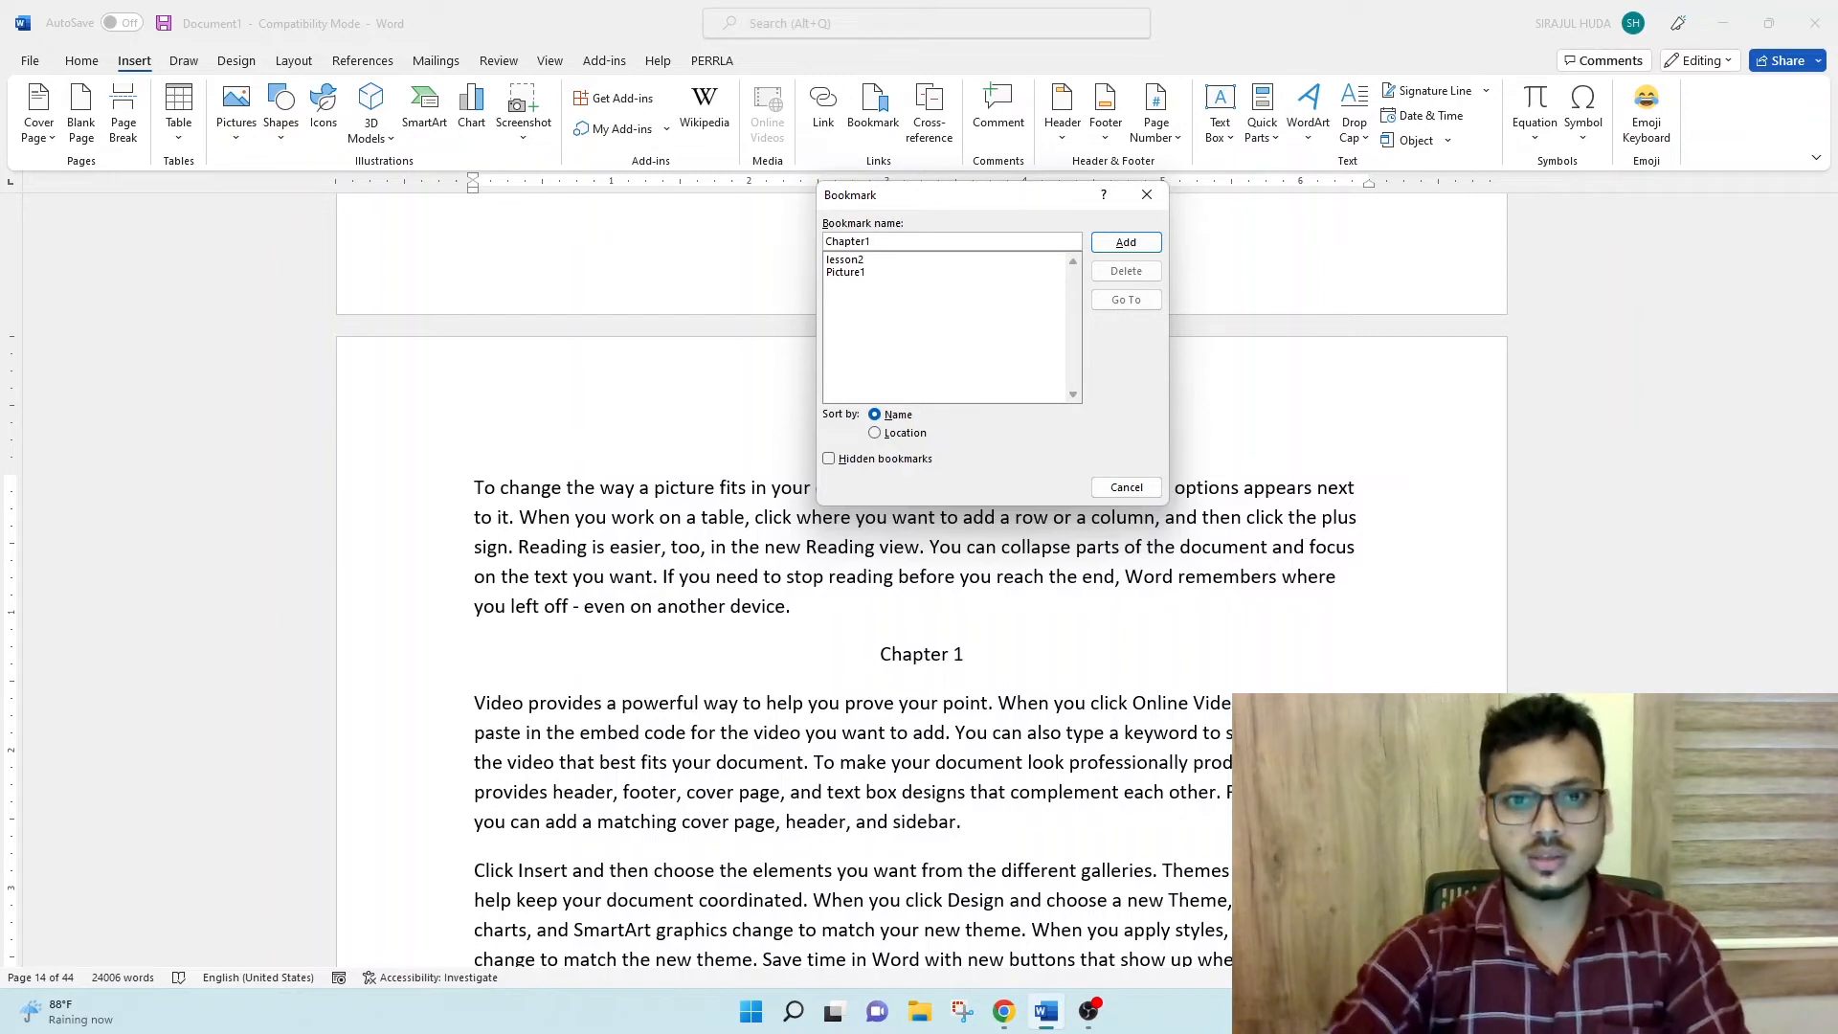
pyautogui.click(1126, 242)
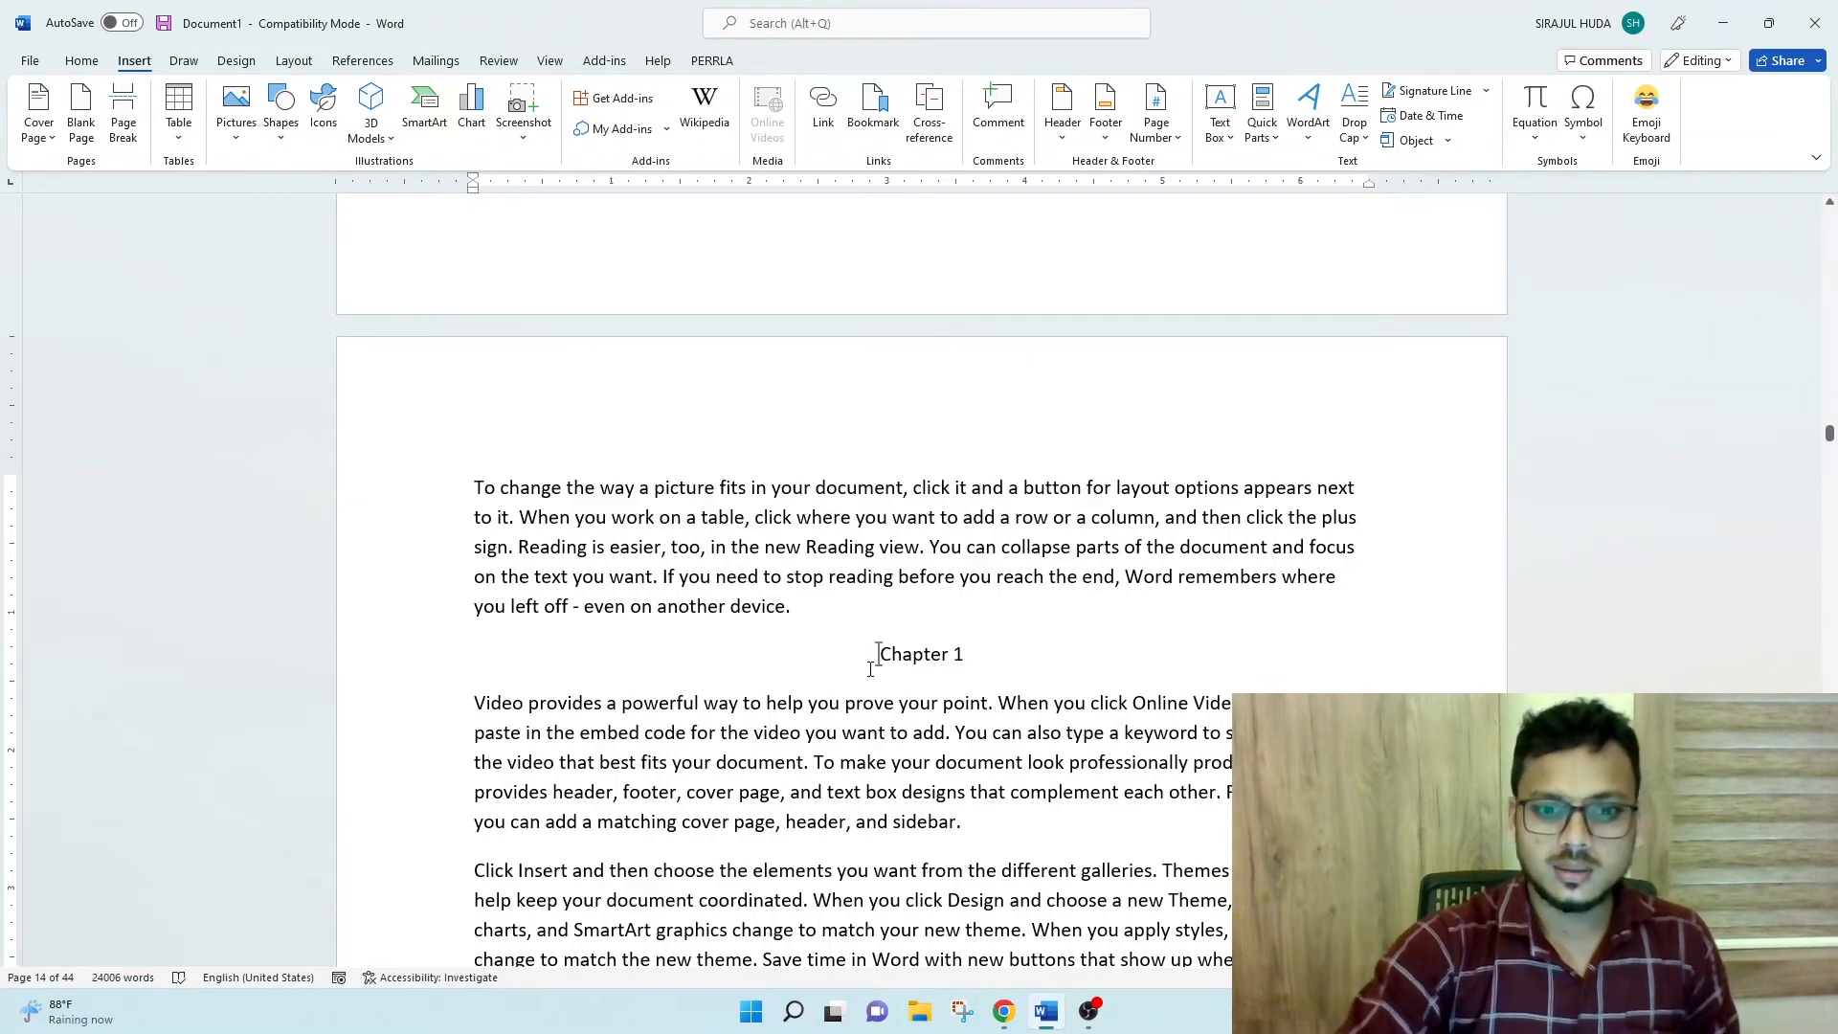
# - On page 15, bookmark the word "from" in the paragraph starting "Click Insert and then choose" with the name SecondDay
pyautogui.scroll(-15, 870, 669)
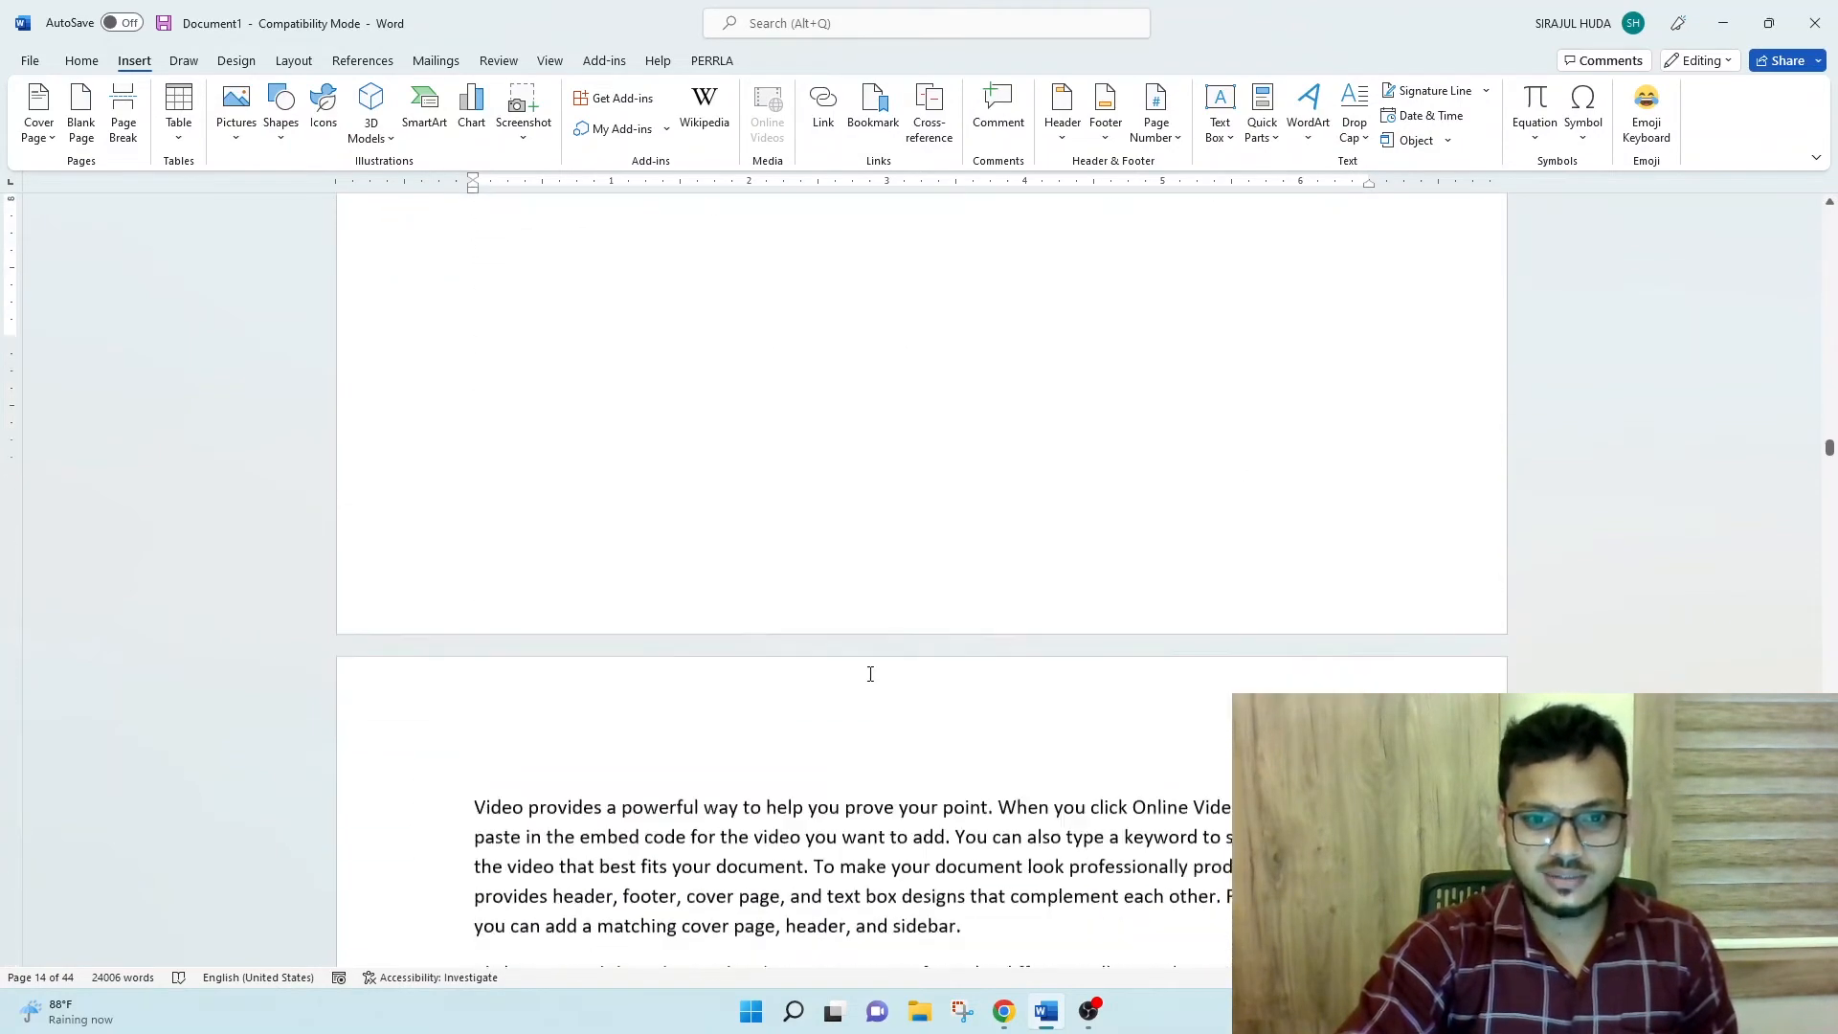
pyautogui.scroll(-2, 870, 673)
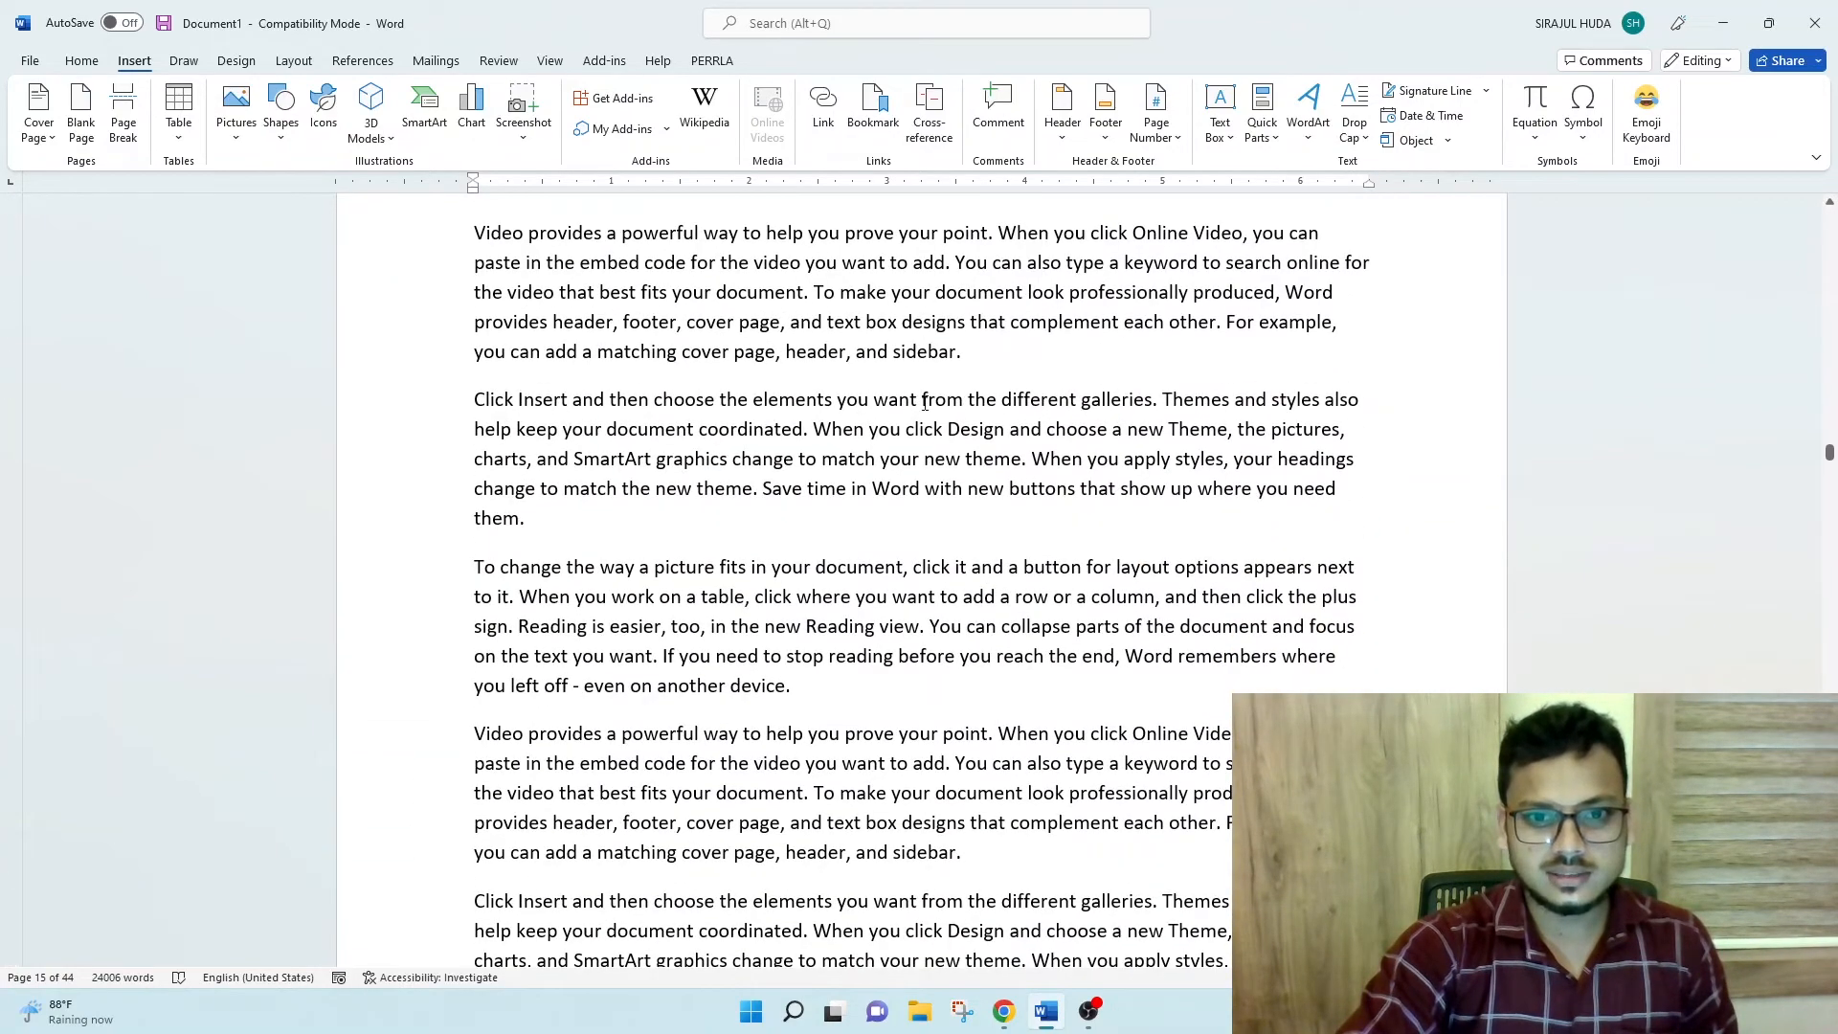
pyautogui.moveTo(921, 400); pyautogui.dragTo(966, 402)
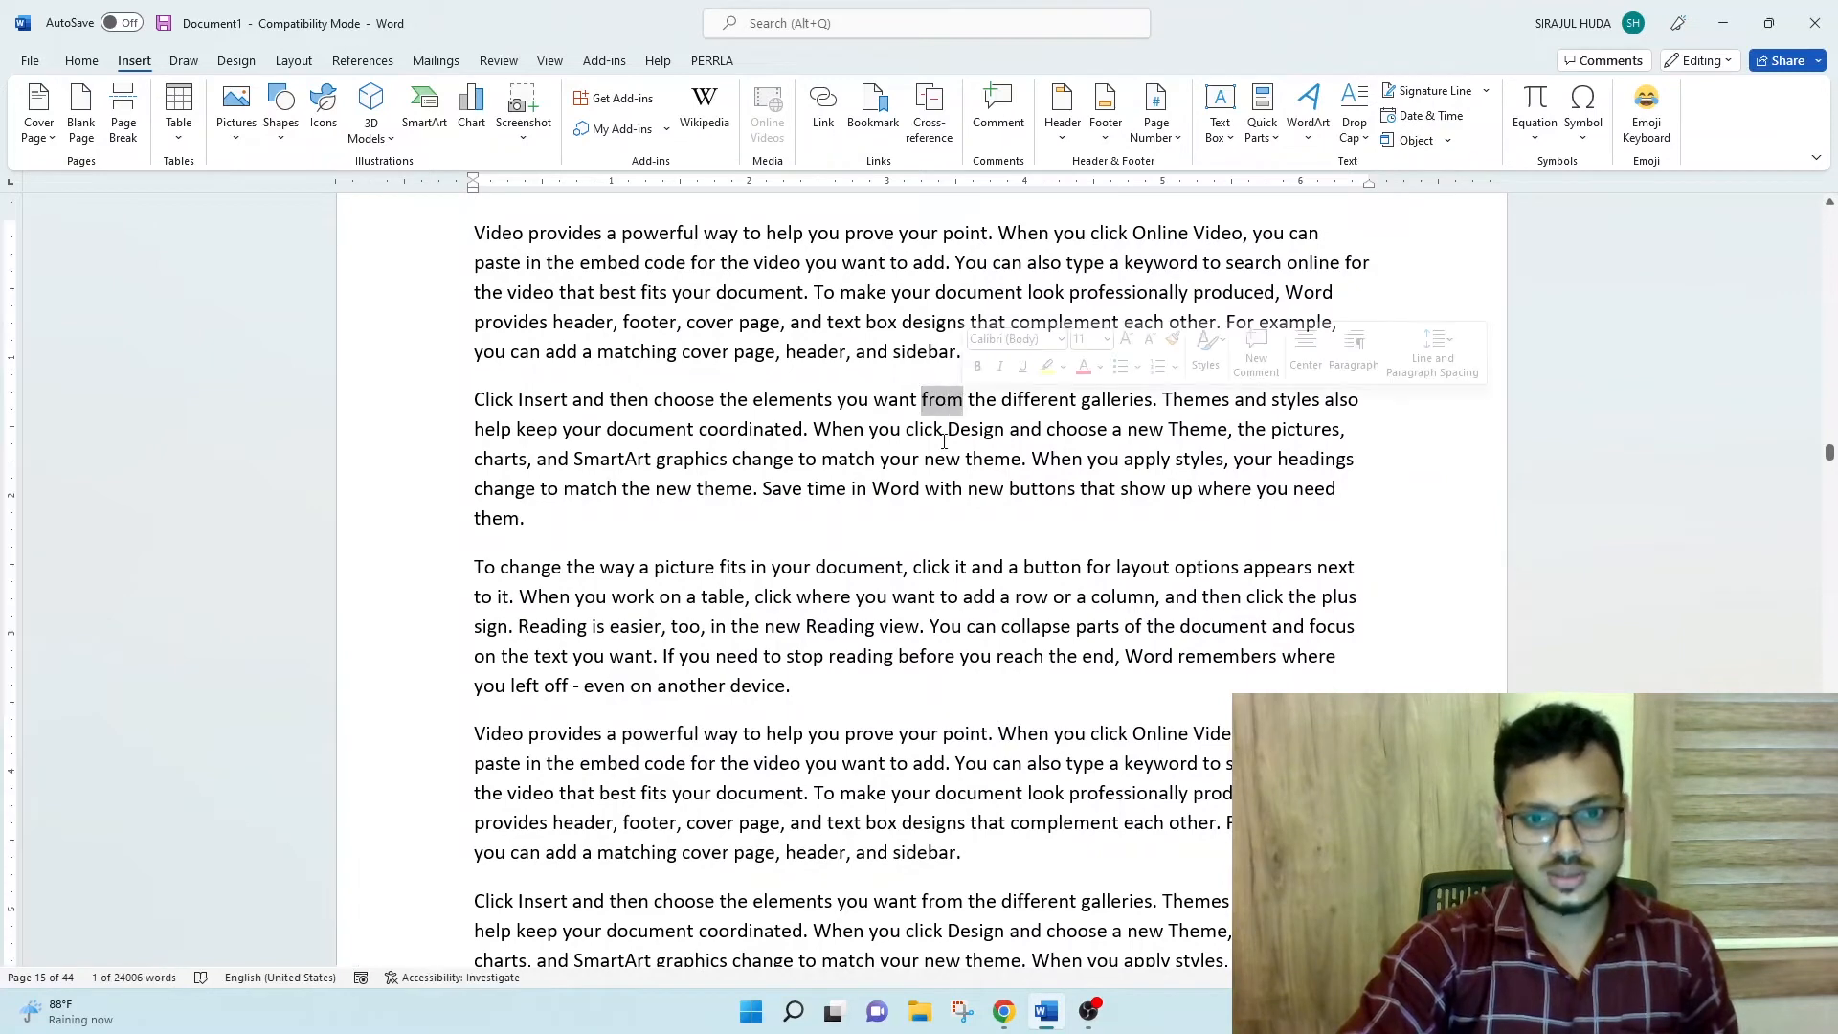
pyautogui.click(873, 107)
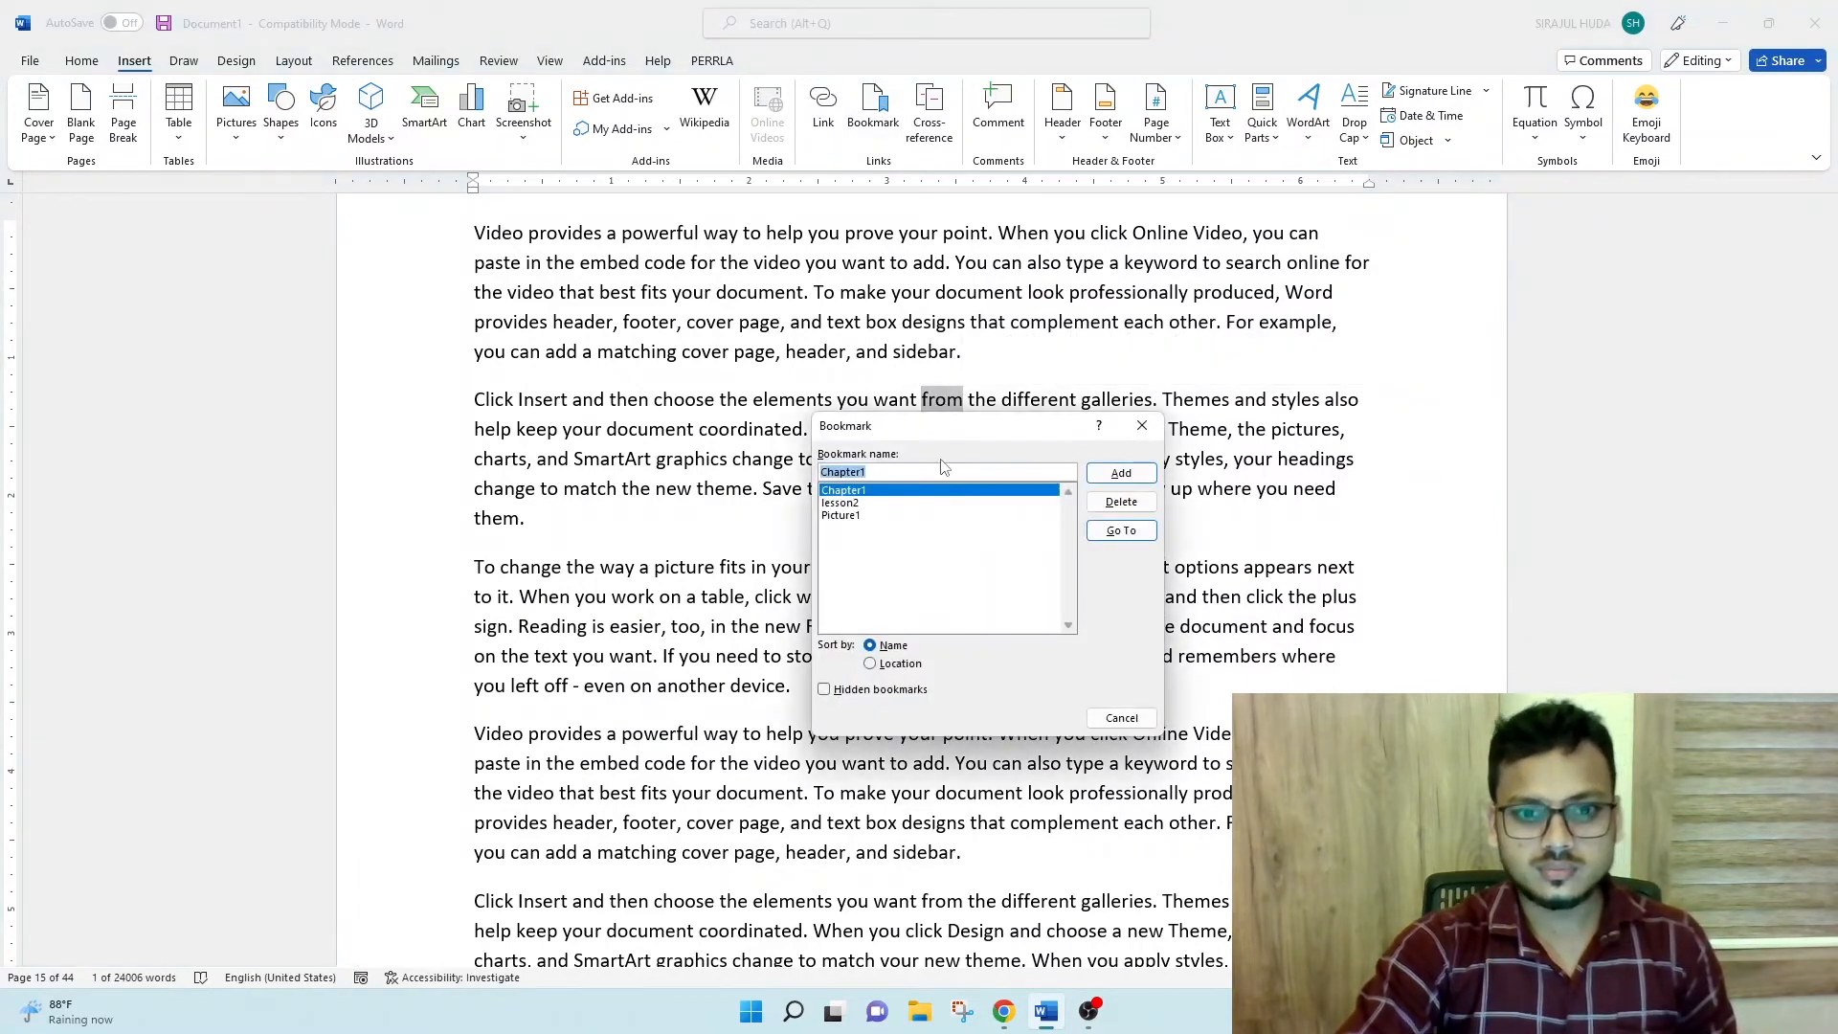
pyautogui.write('SecondDay')
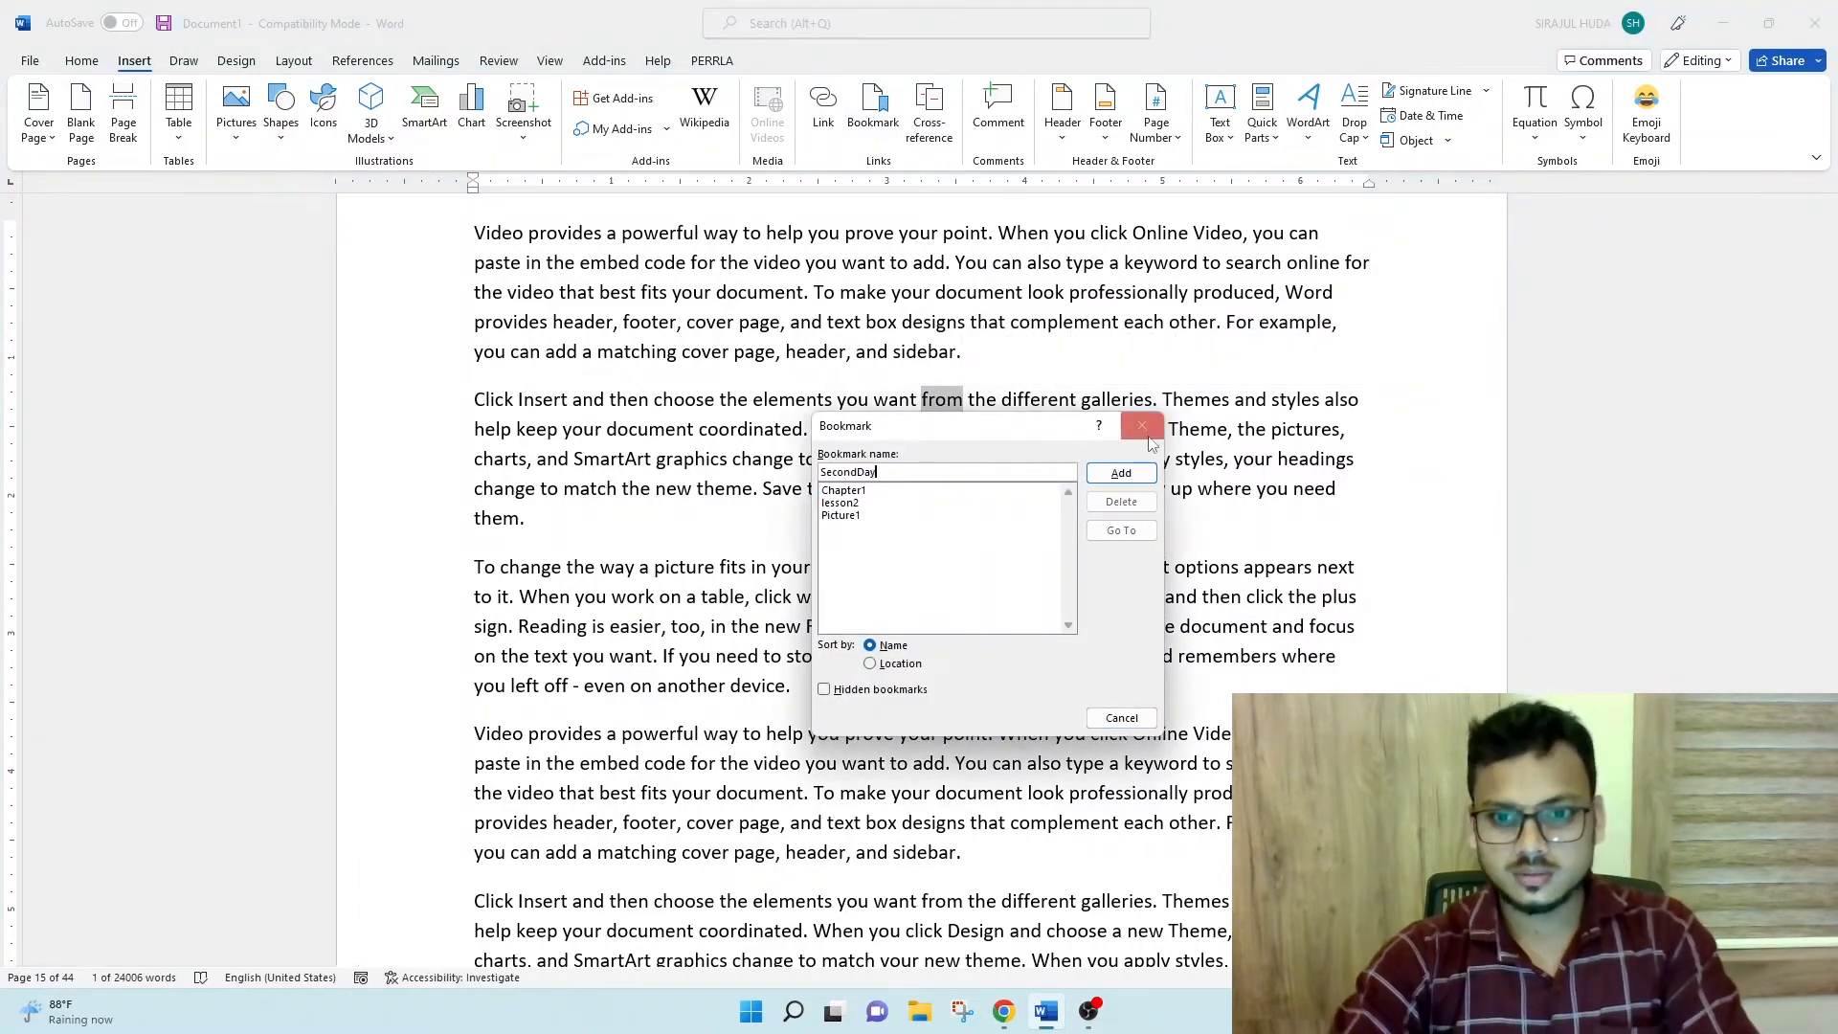
pyautogui.click(1121, 474)
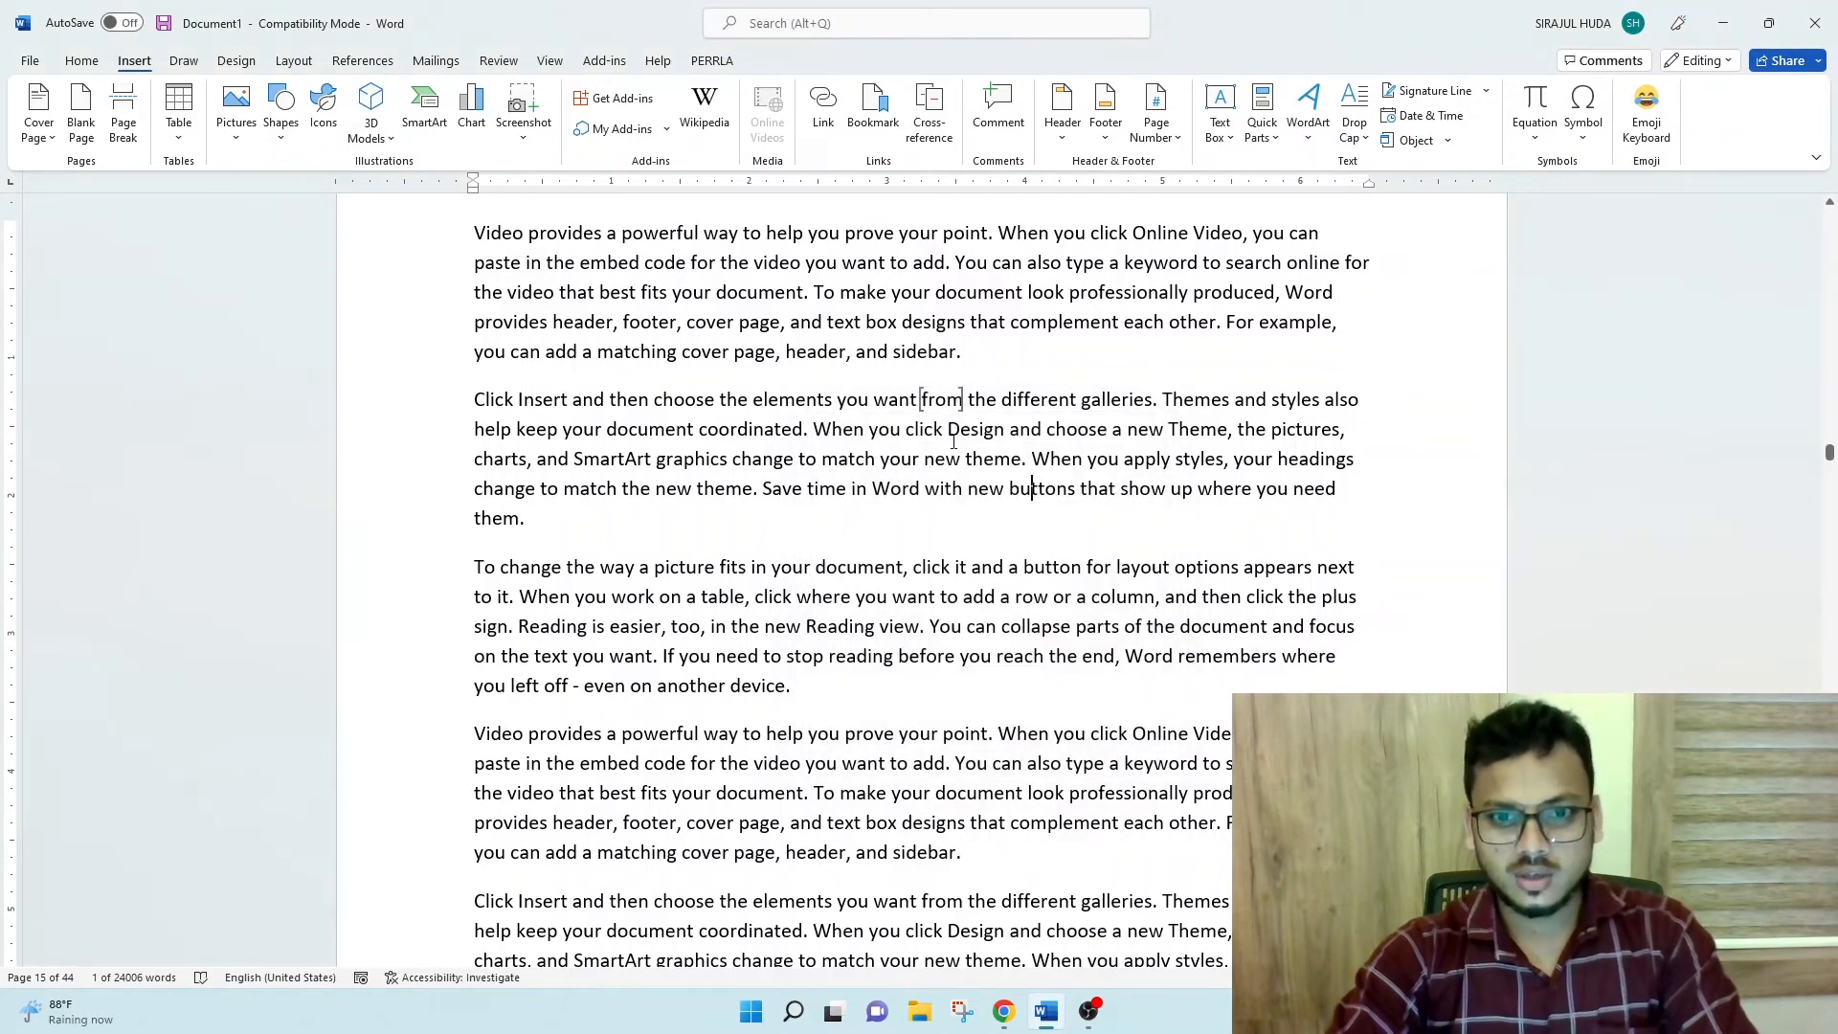
# - Turn off Show bookmarks in the advanced Word options to hide the bookmark brackets in the document
pyautogui.scroll(5, 1066, 480)
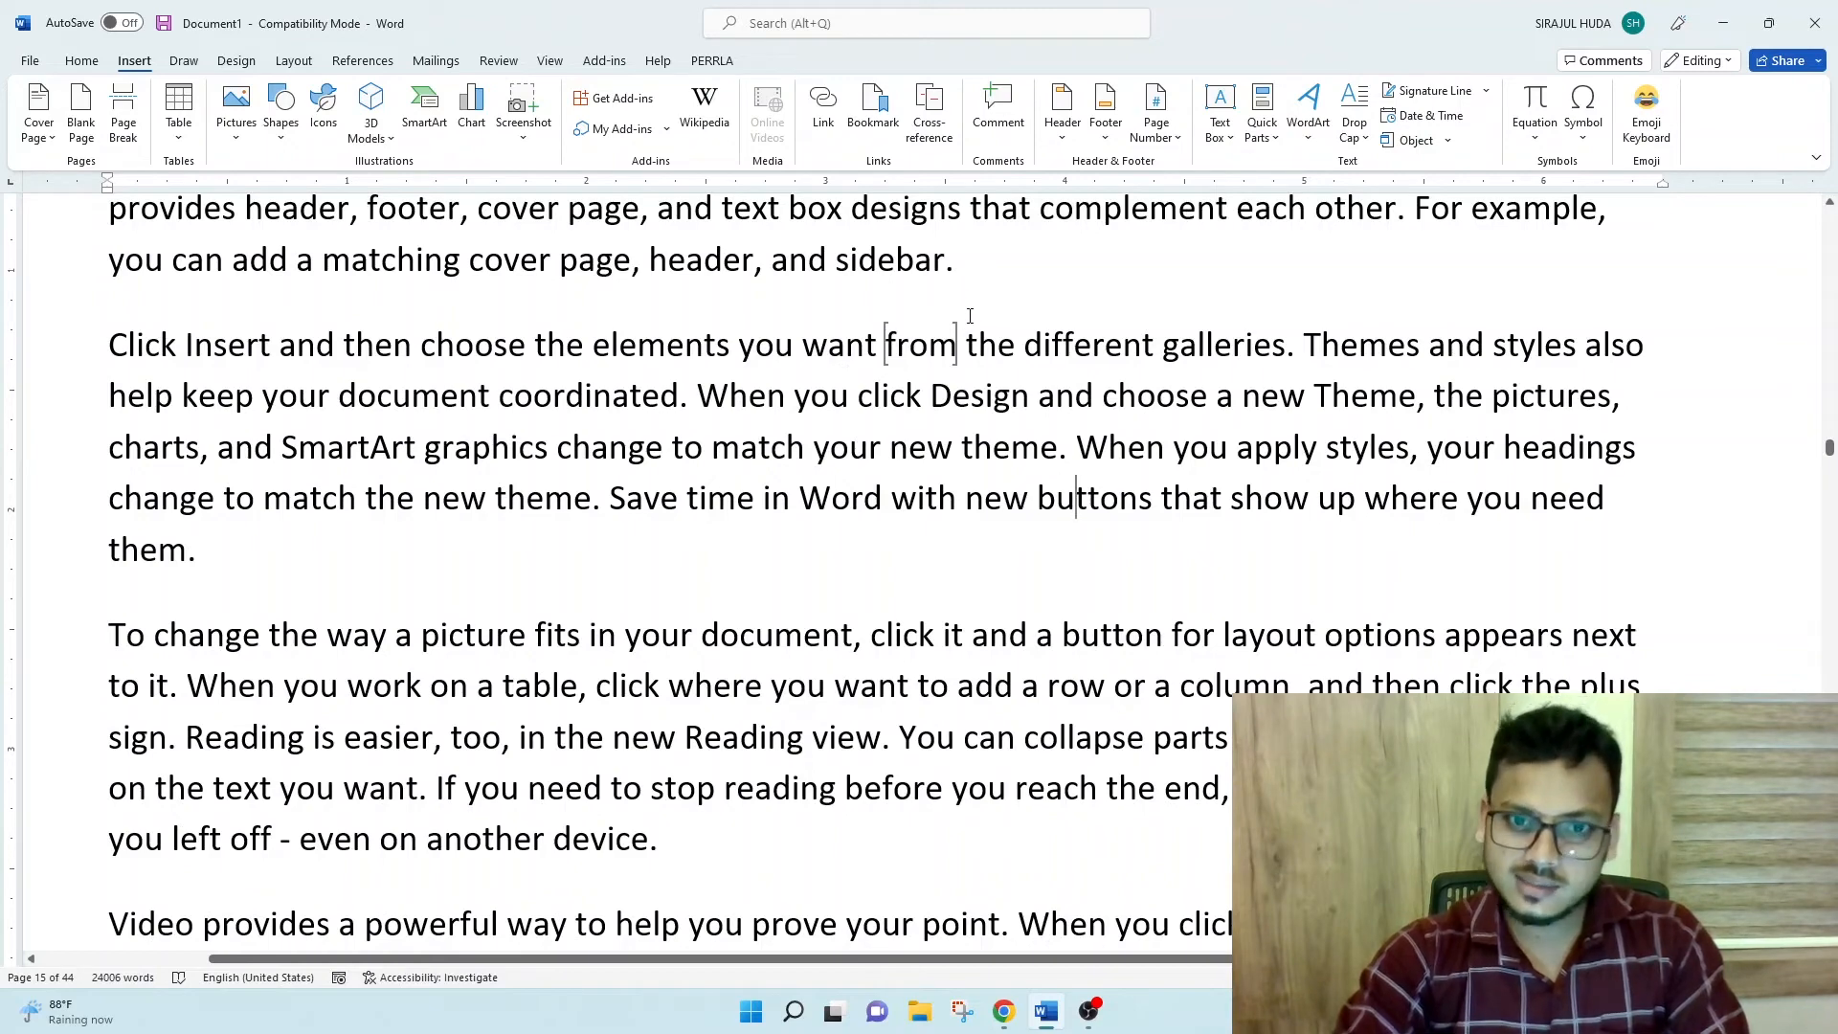
pyautogui.scroll(3, 959, 334)
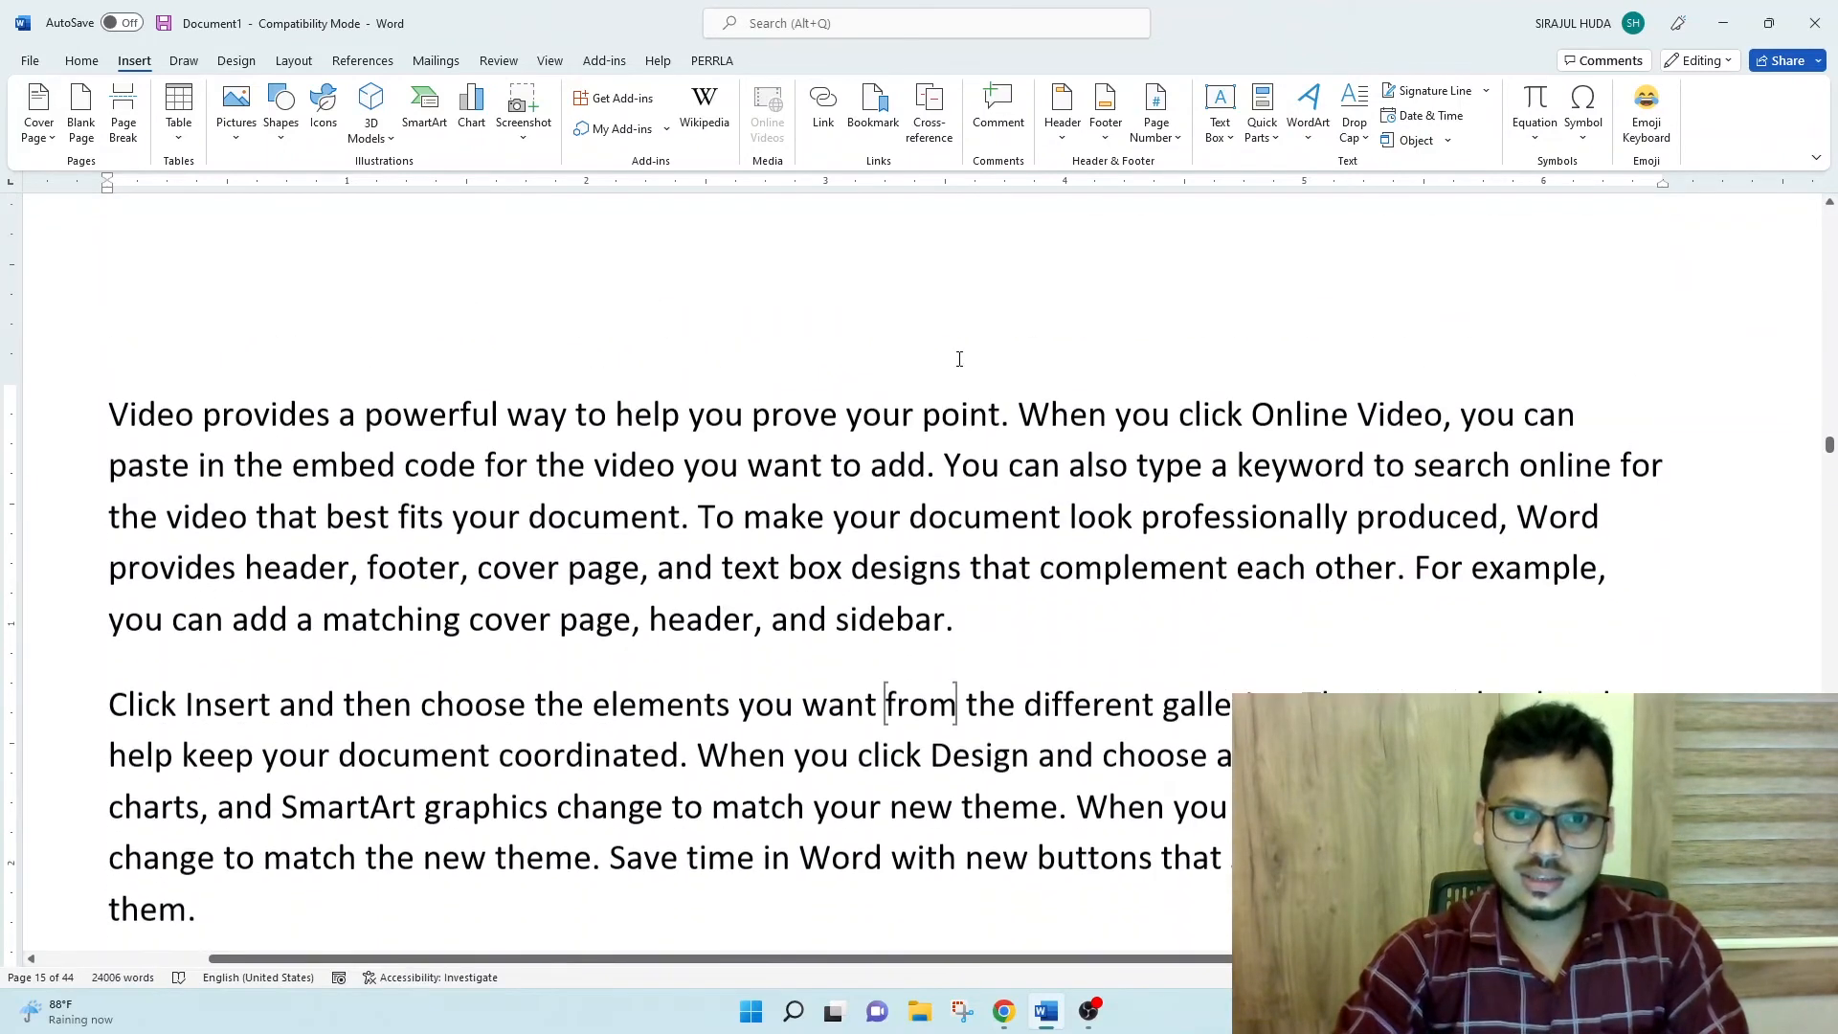
pyautogui.scroll(-2, 956, 378)
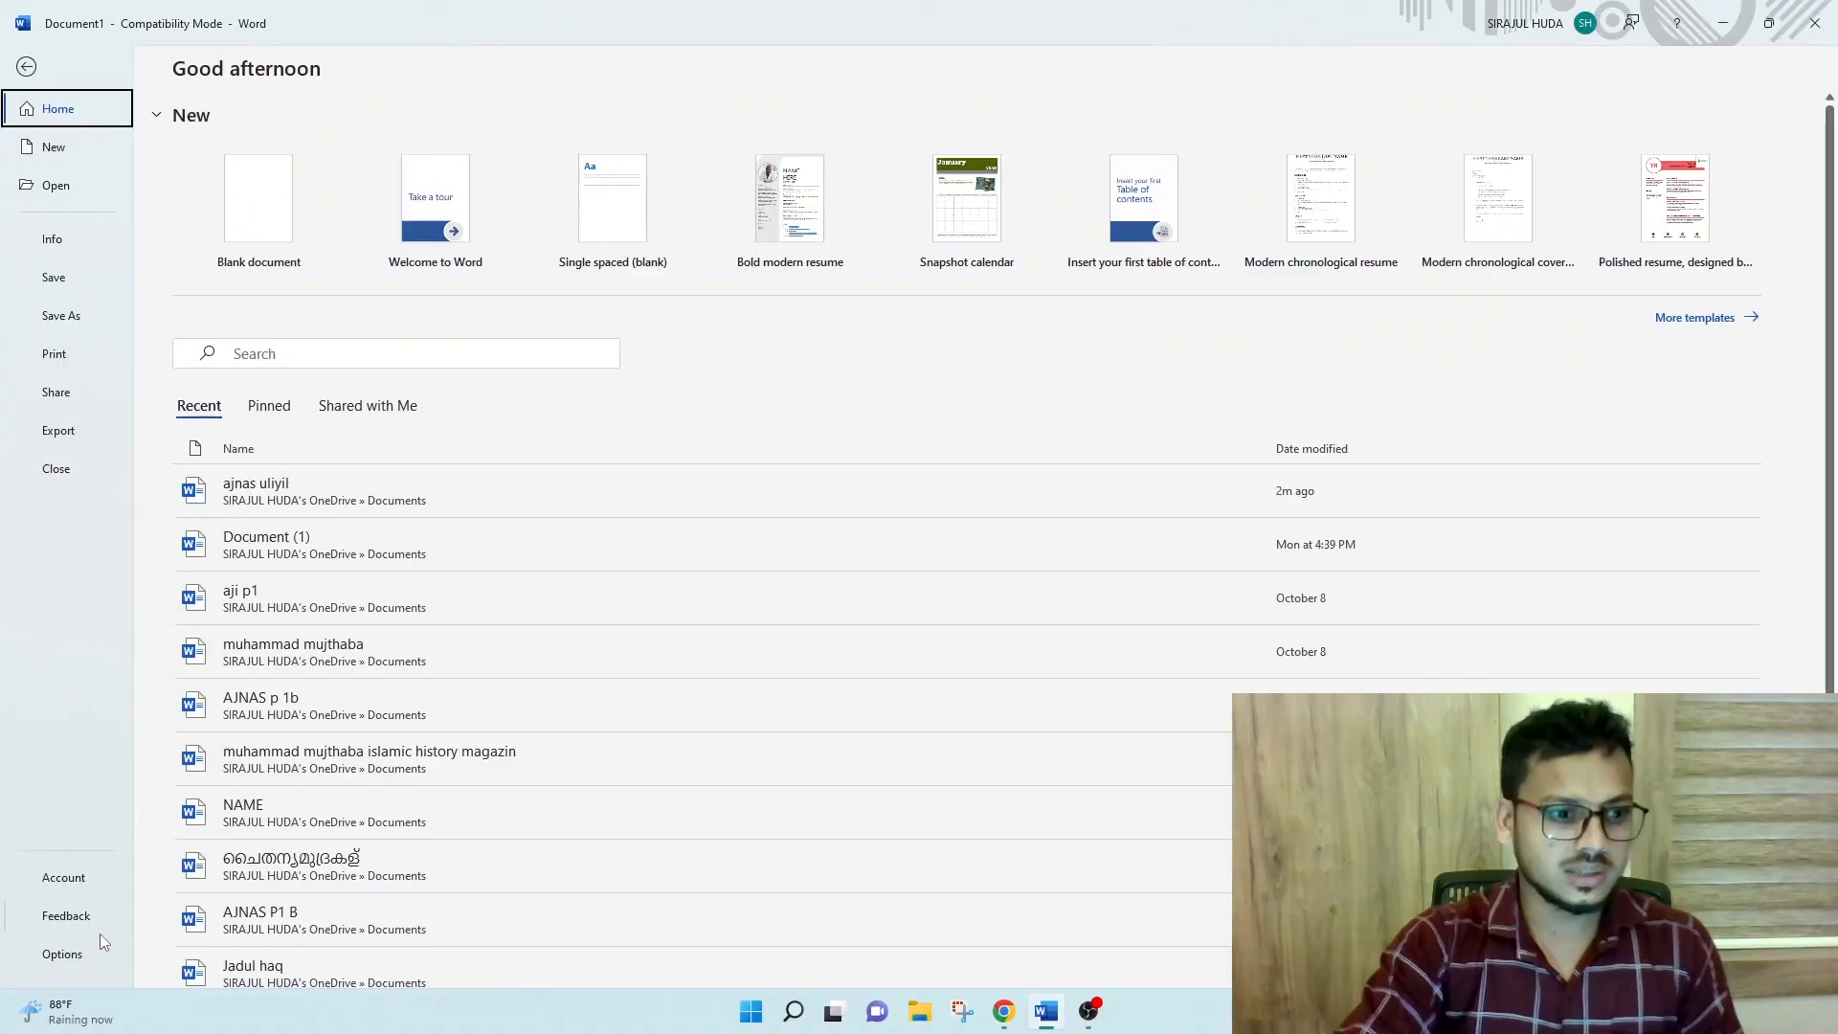
pyautogui.click(62, 954)
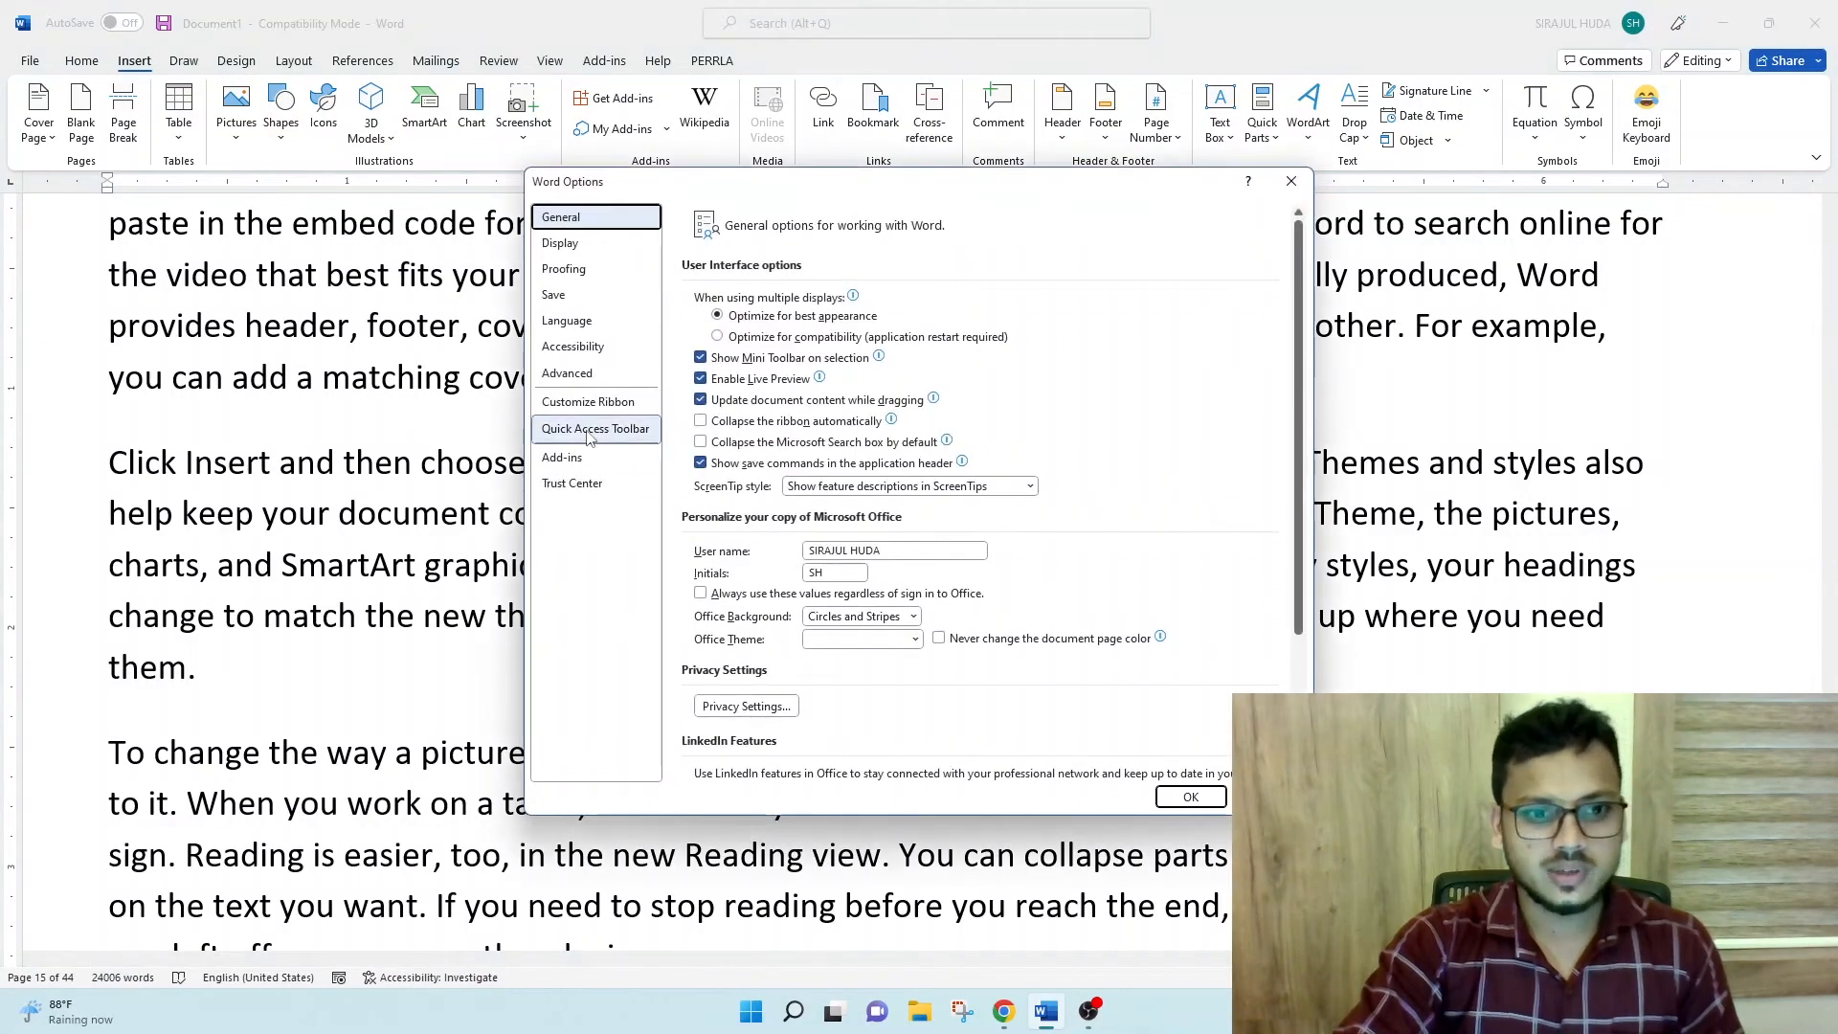
pyautogui.click(589, 374)
pyautogui.scroll(-10, 807, 574)
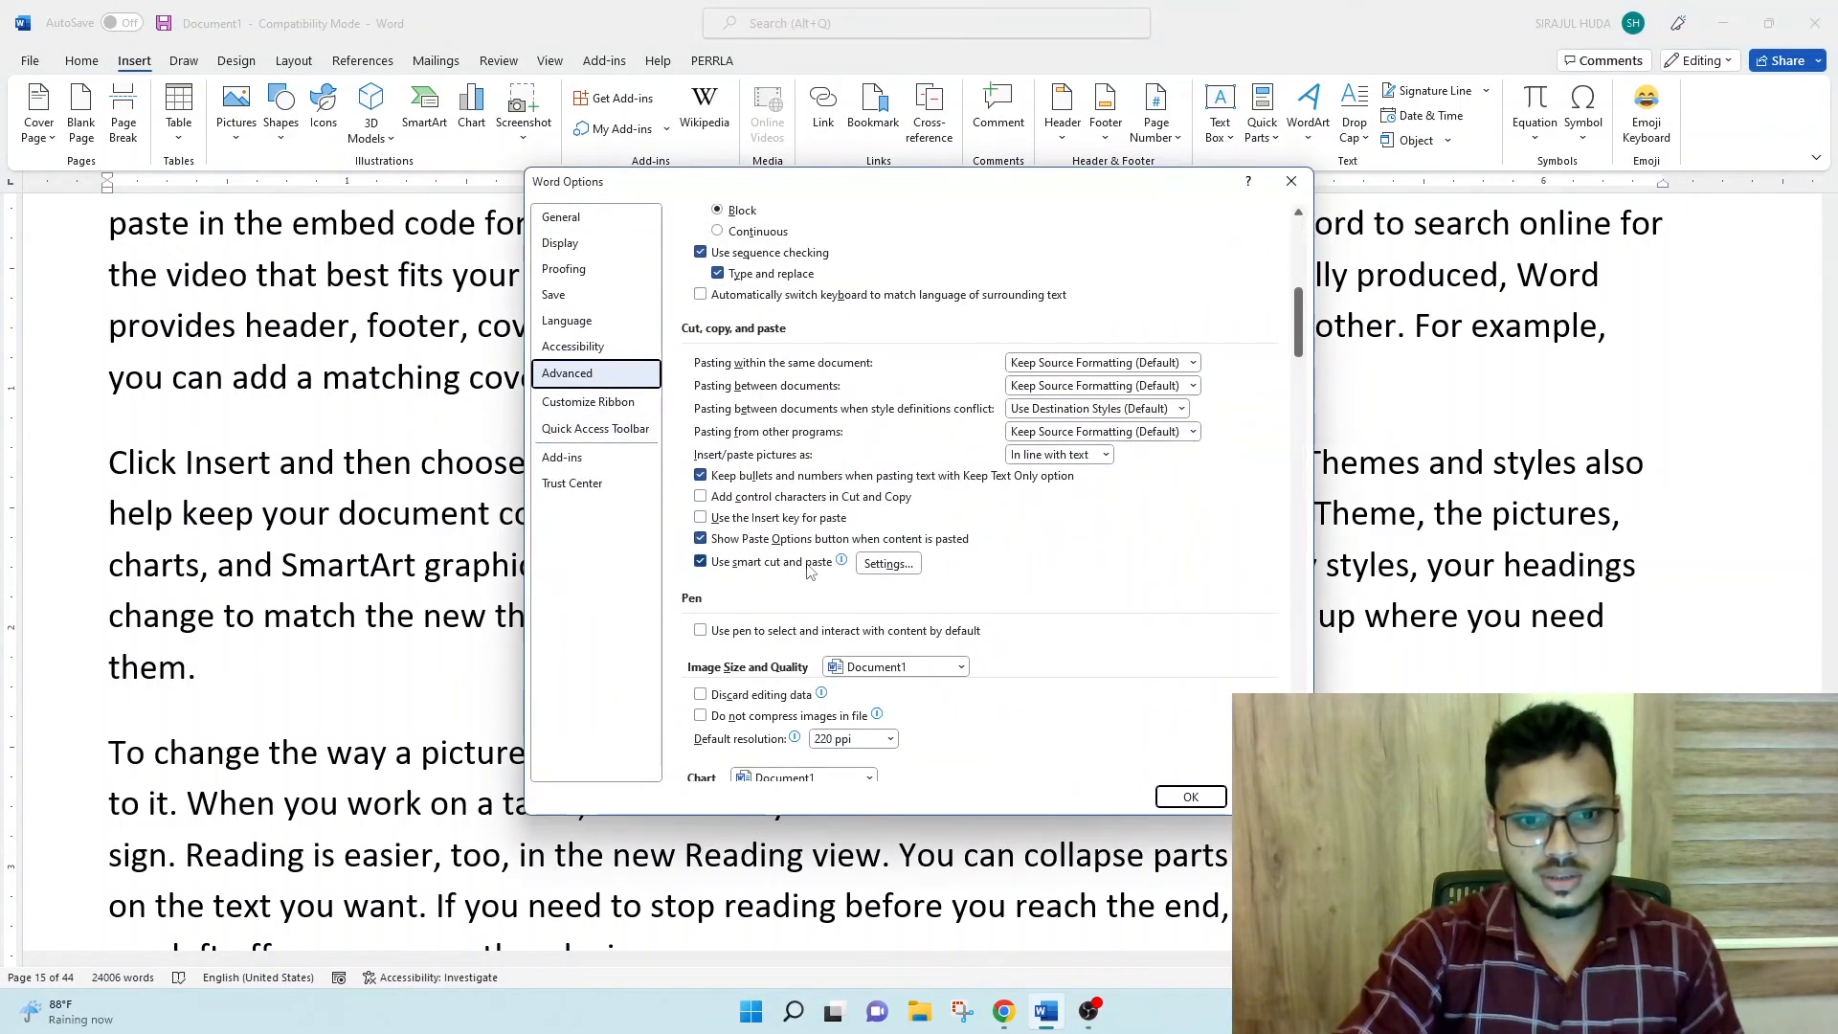
pyautogui.scroll(-5, 807, 574)
pyautogui.scroll(1, 756, 545)
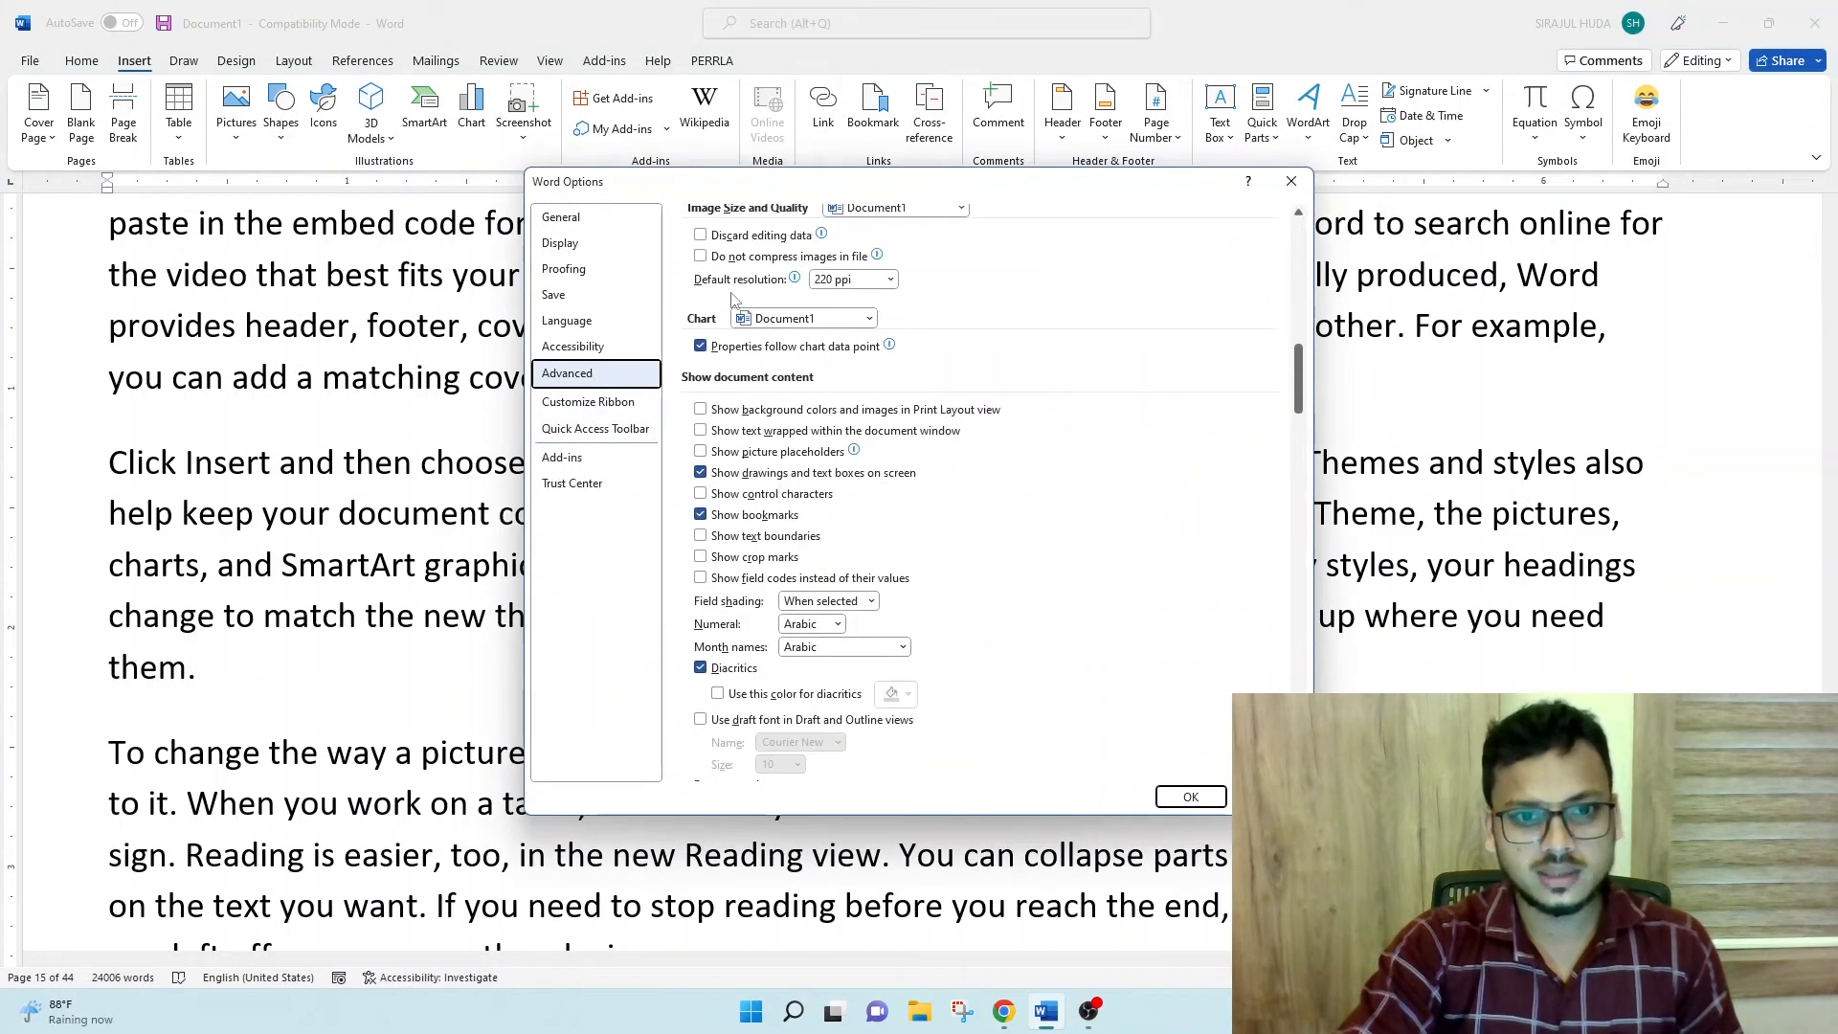
pyautogui.click(701, 515)
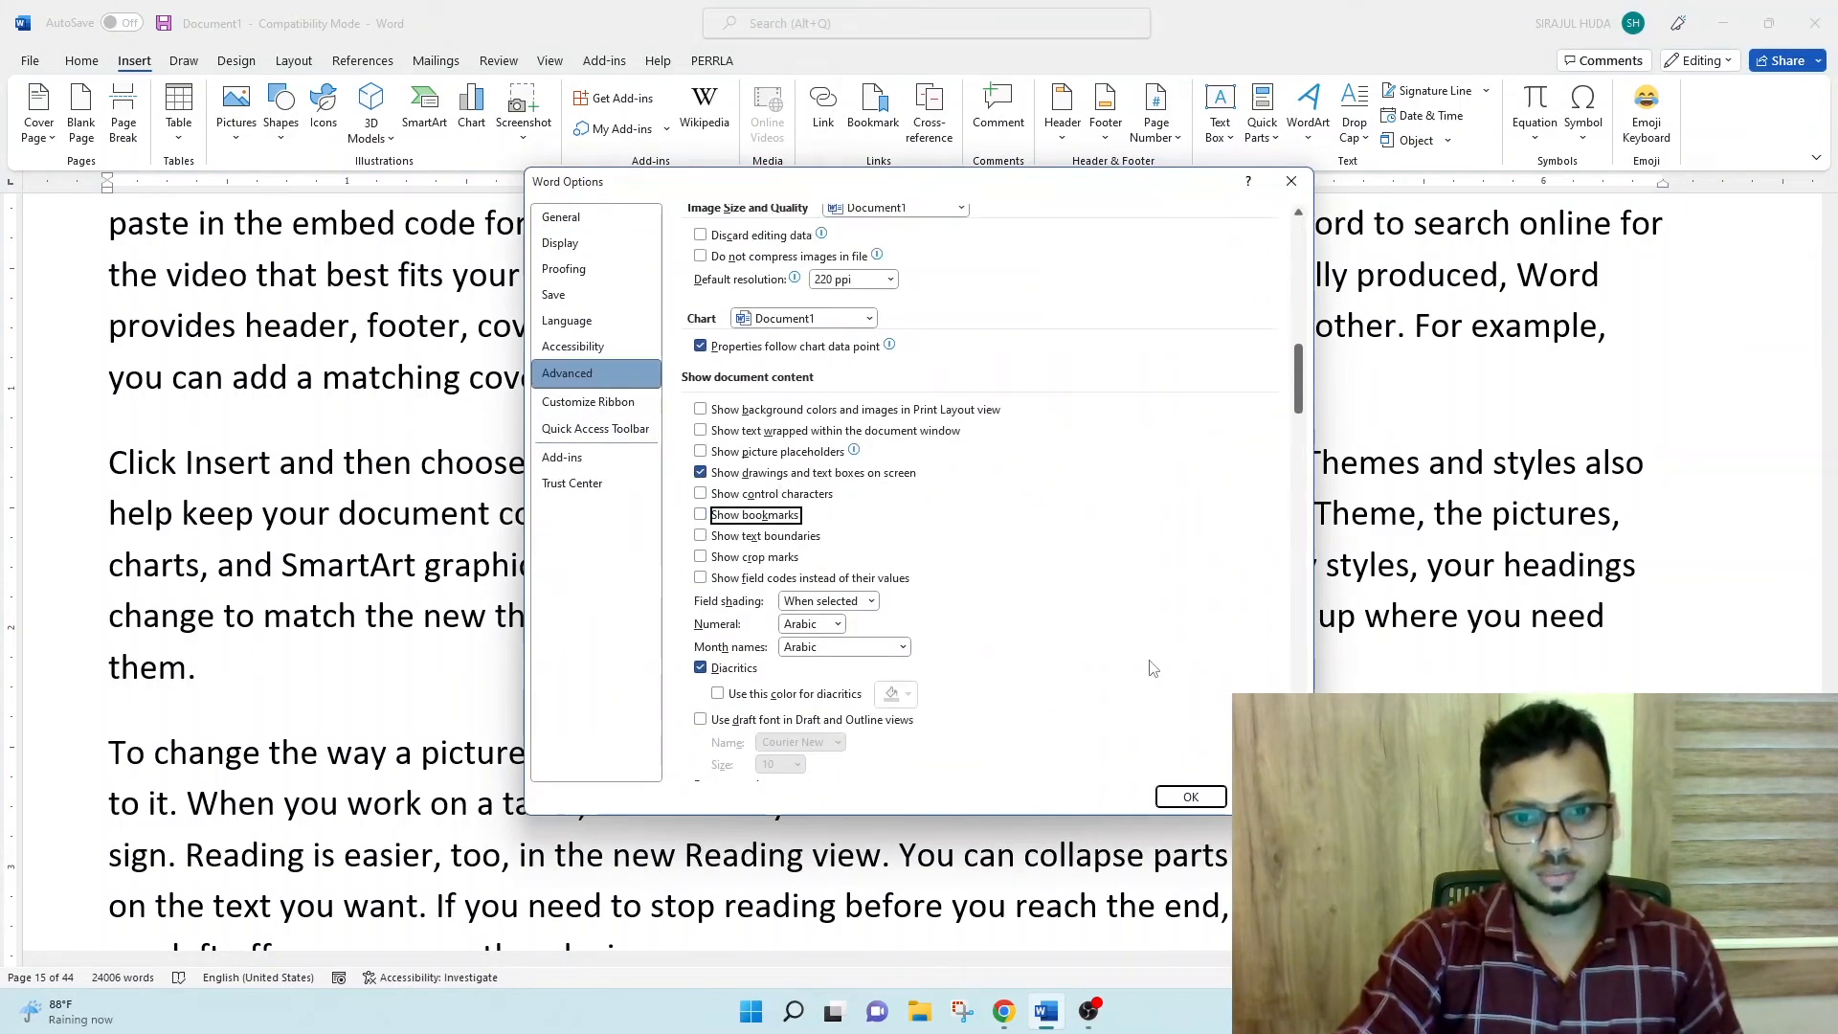
pyautogui.click(1189, 796)
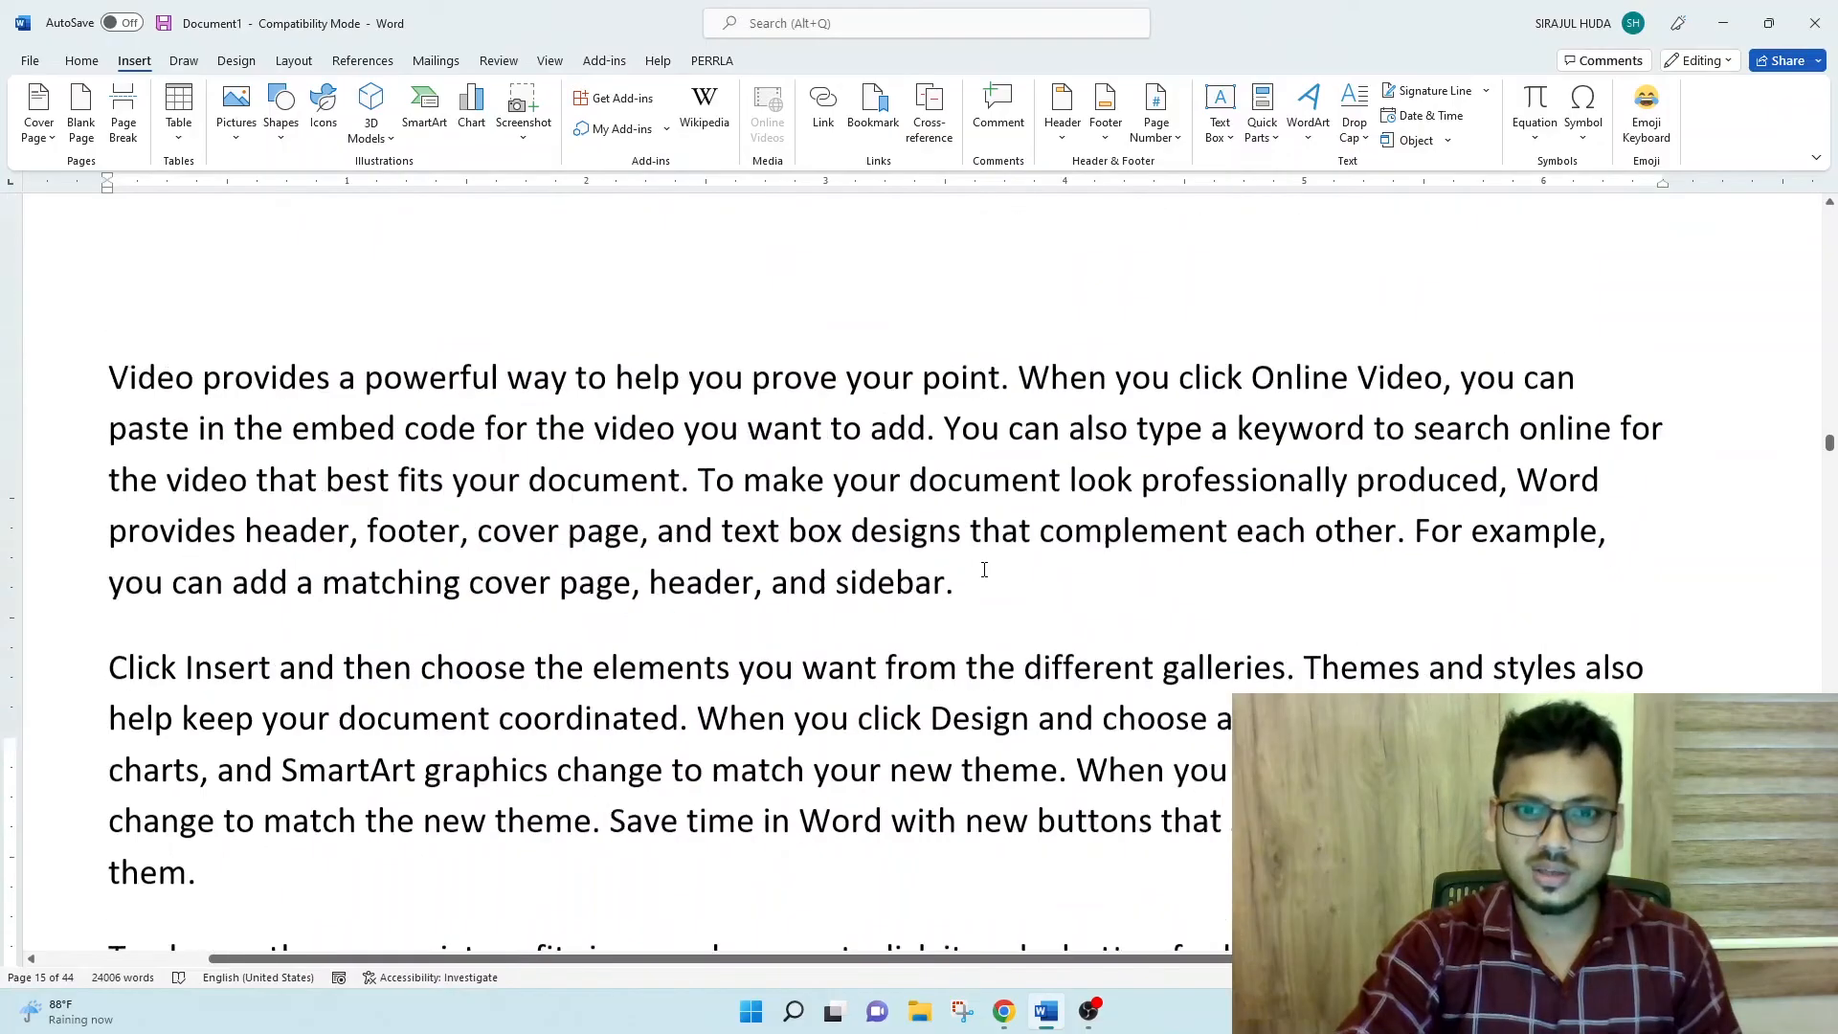
# - Delete the SecondDay bookmark from the document's bookmark list and close the Bookmark dialog
pyautogui.scroll(5, 980, 572)
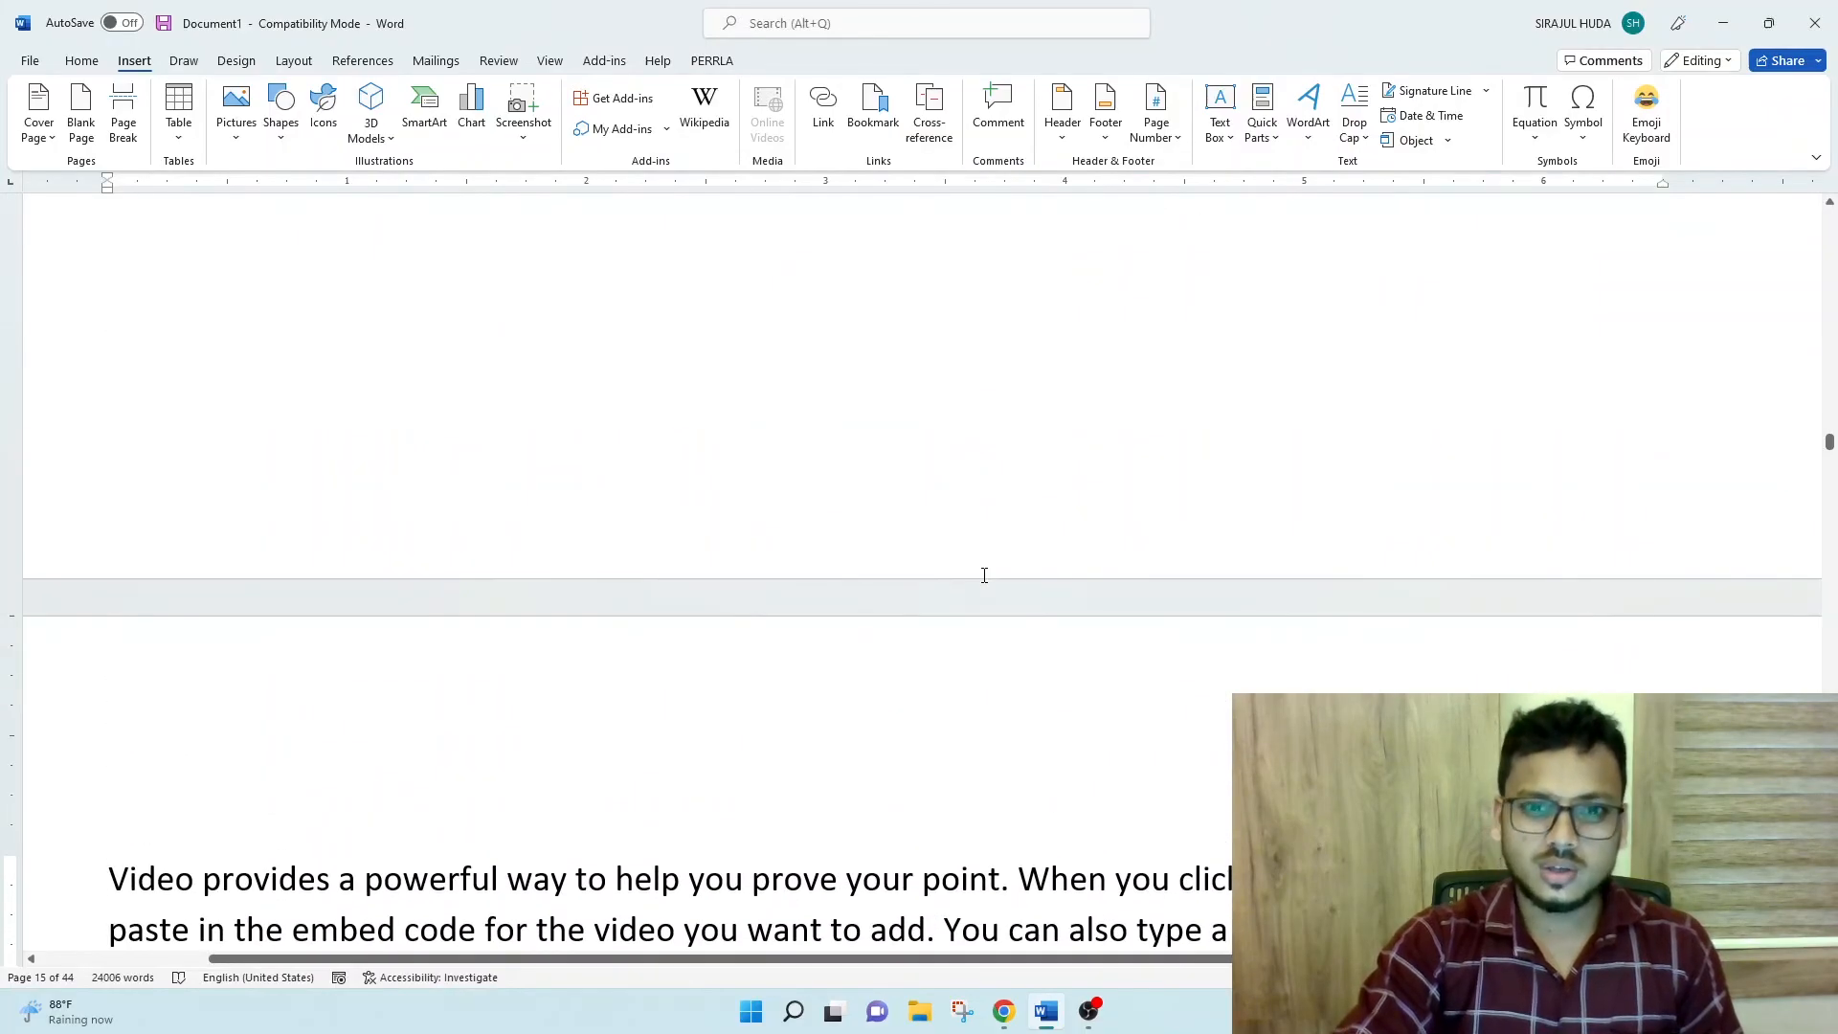
pyautogui.scroll(-11, 1258, 615)
pyautogui.scroll(12, 1259, 615)
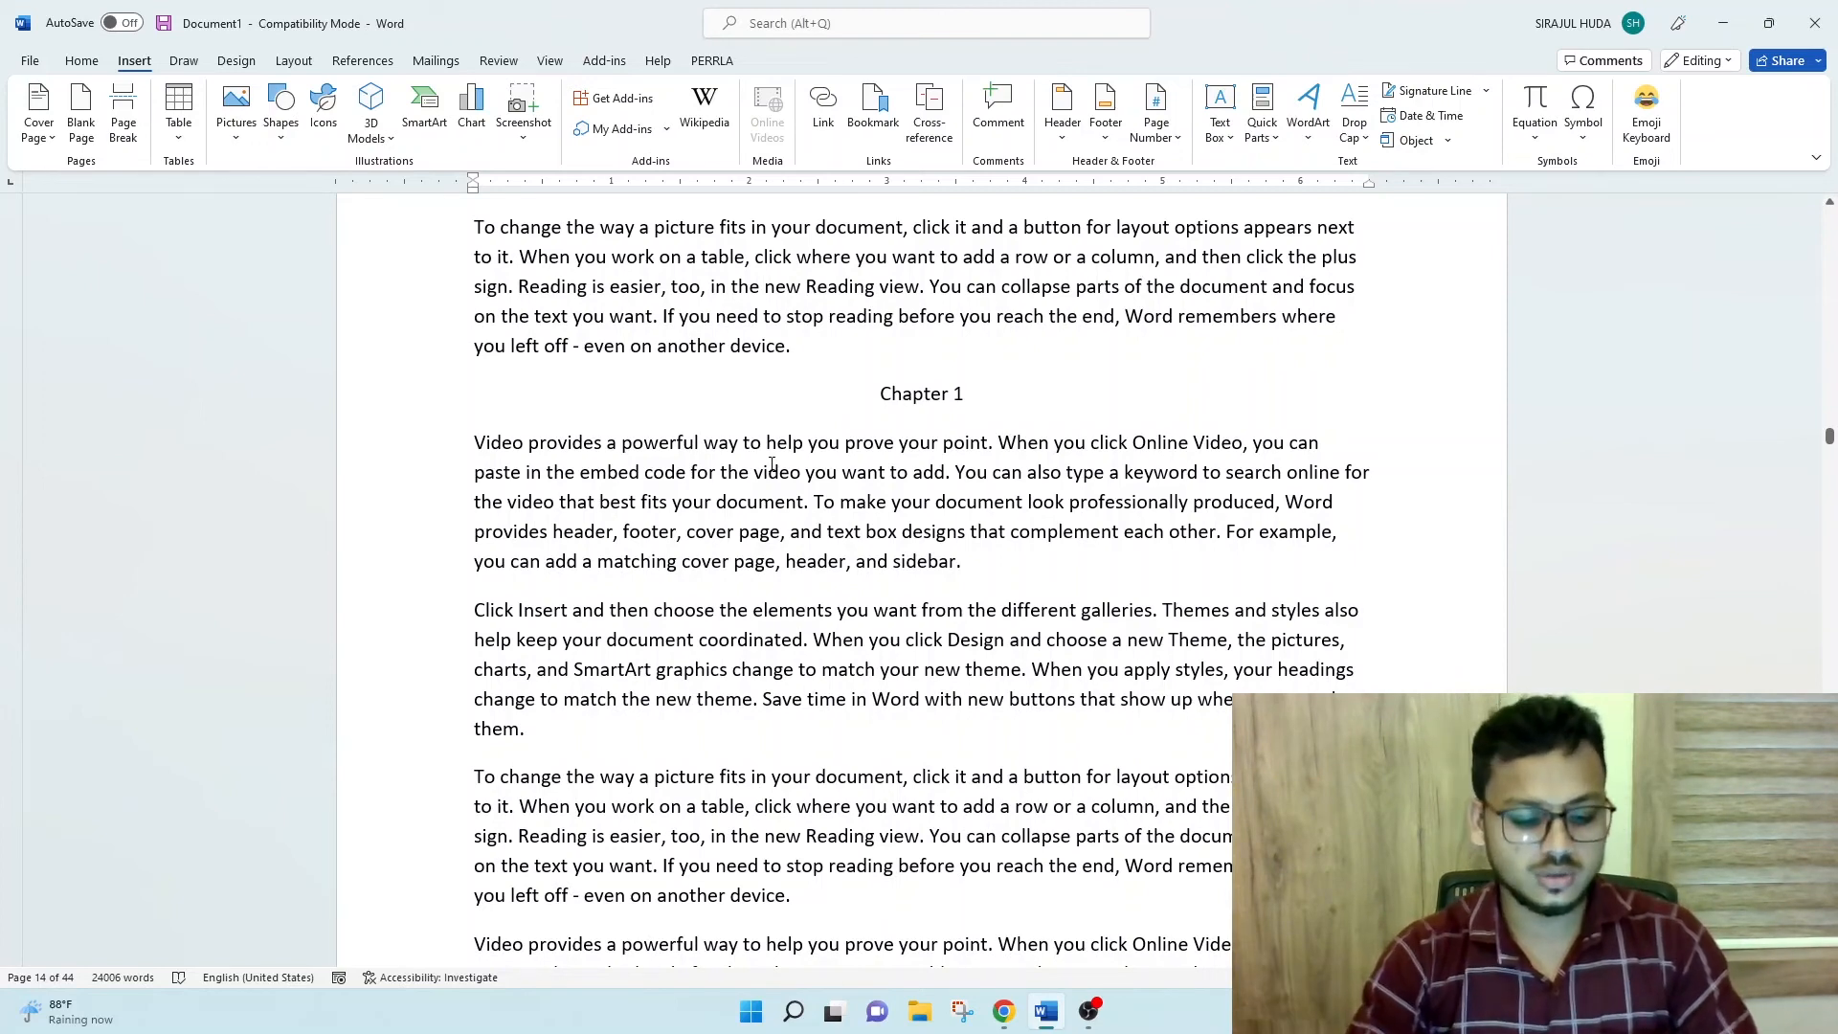
pyautogui.hotkey('ctrl', 'shift', 'F5')
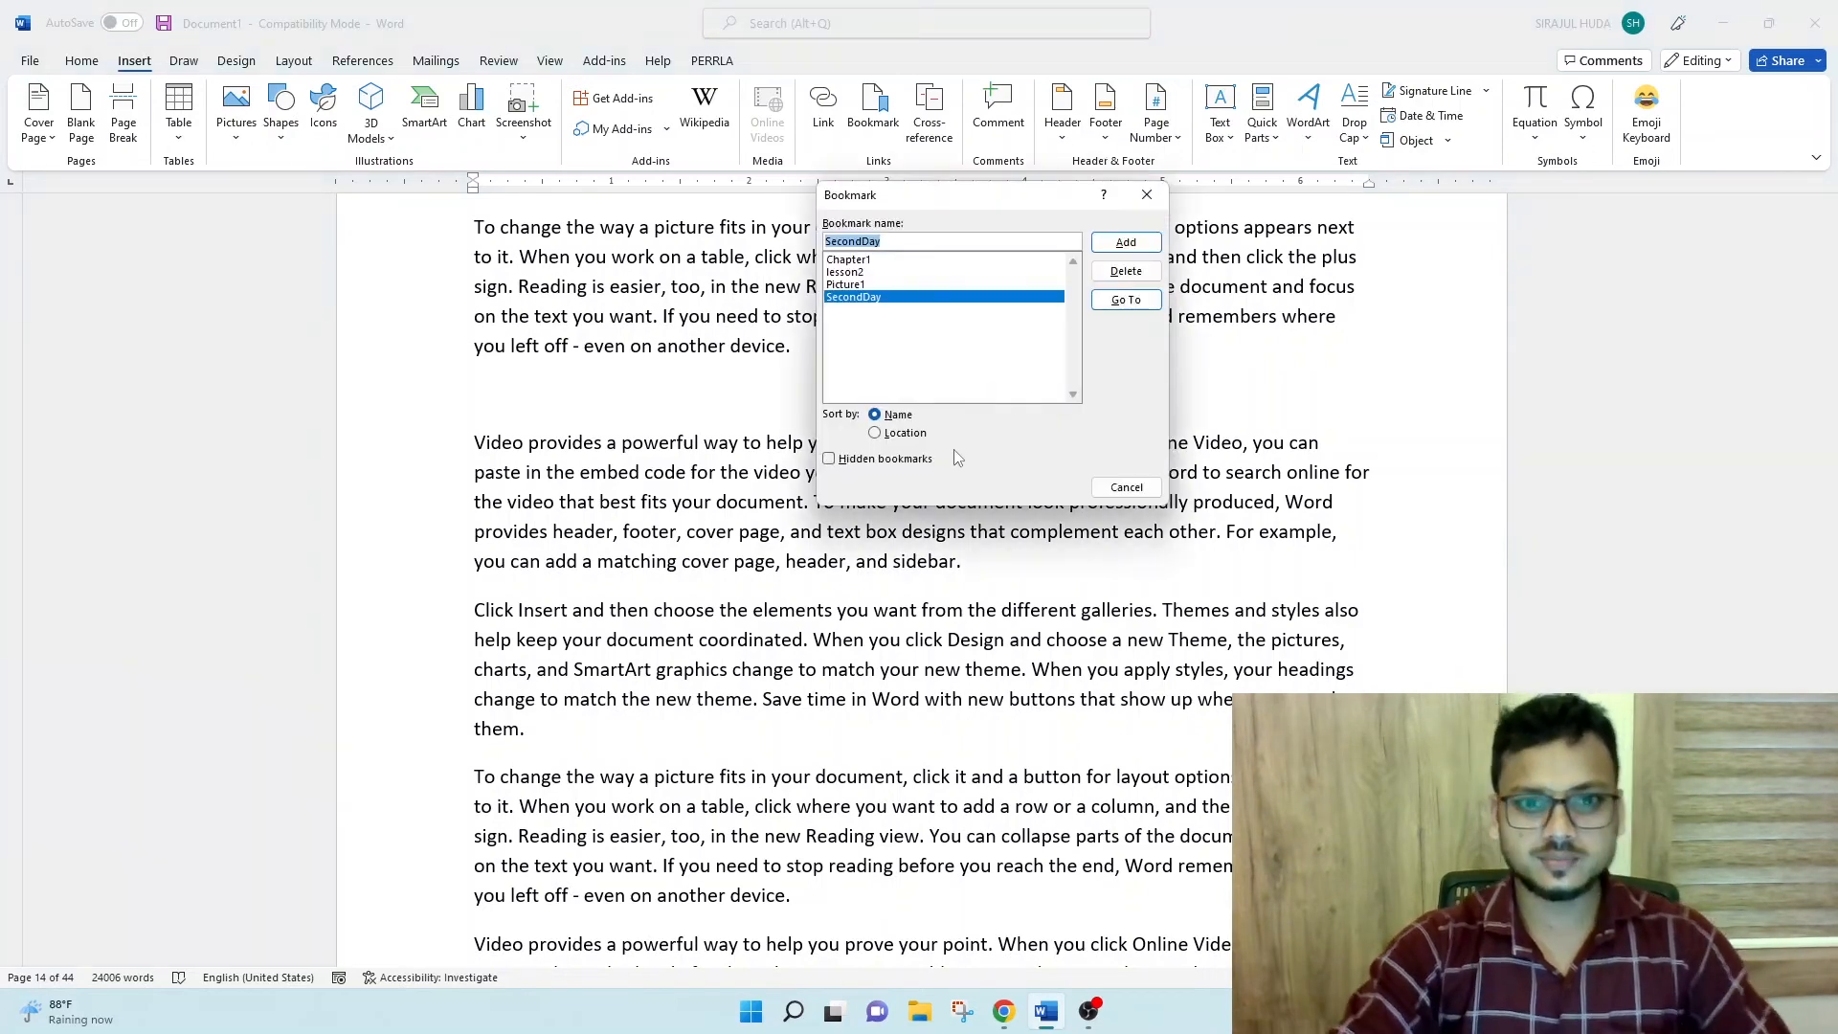
pyautogui.click(888, 285)
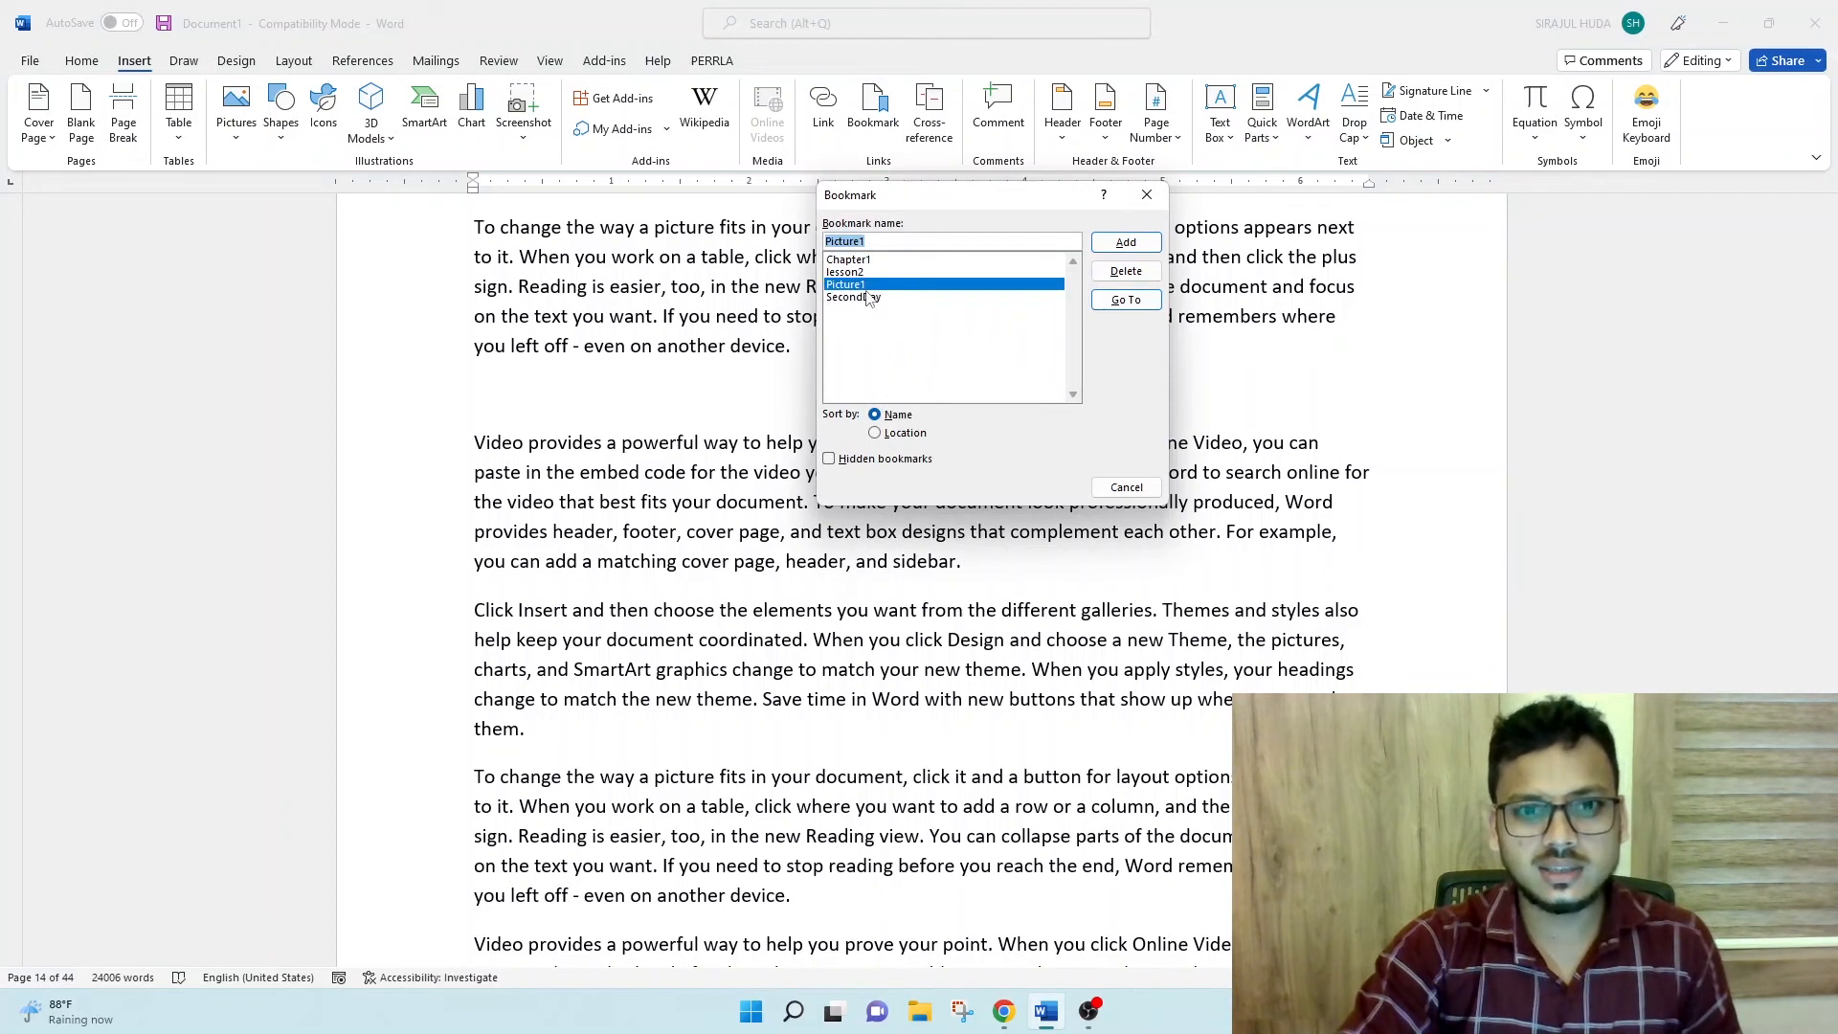
pyautogui.click(868, 298)
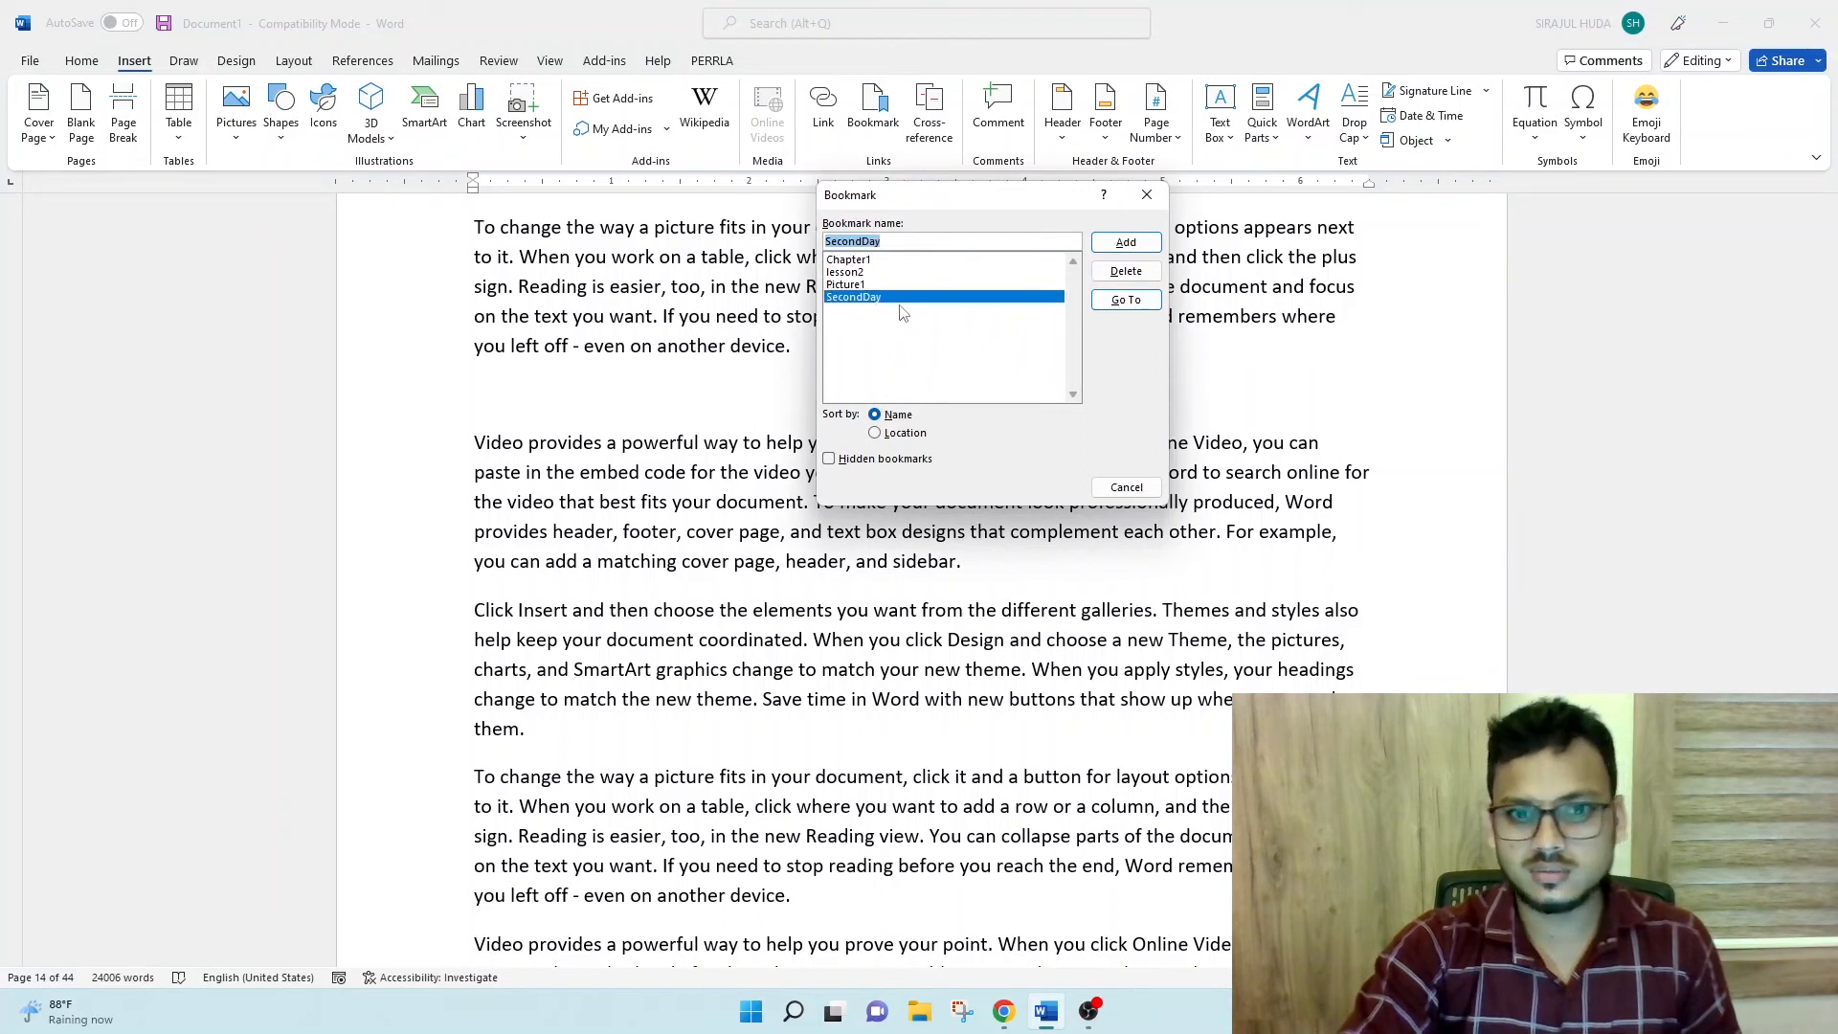
pyautogui.click(1139, 278)
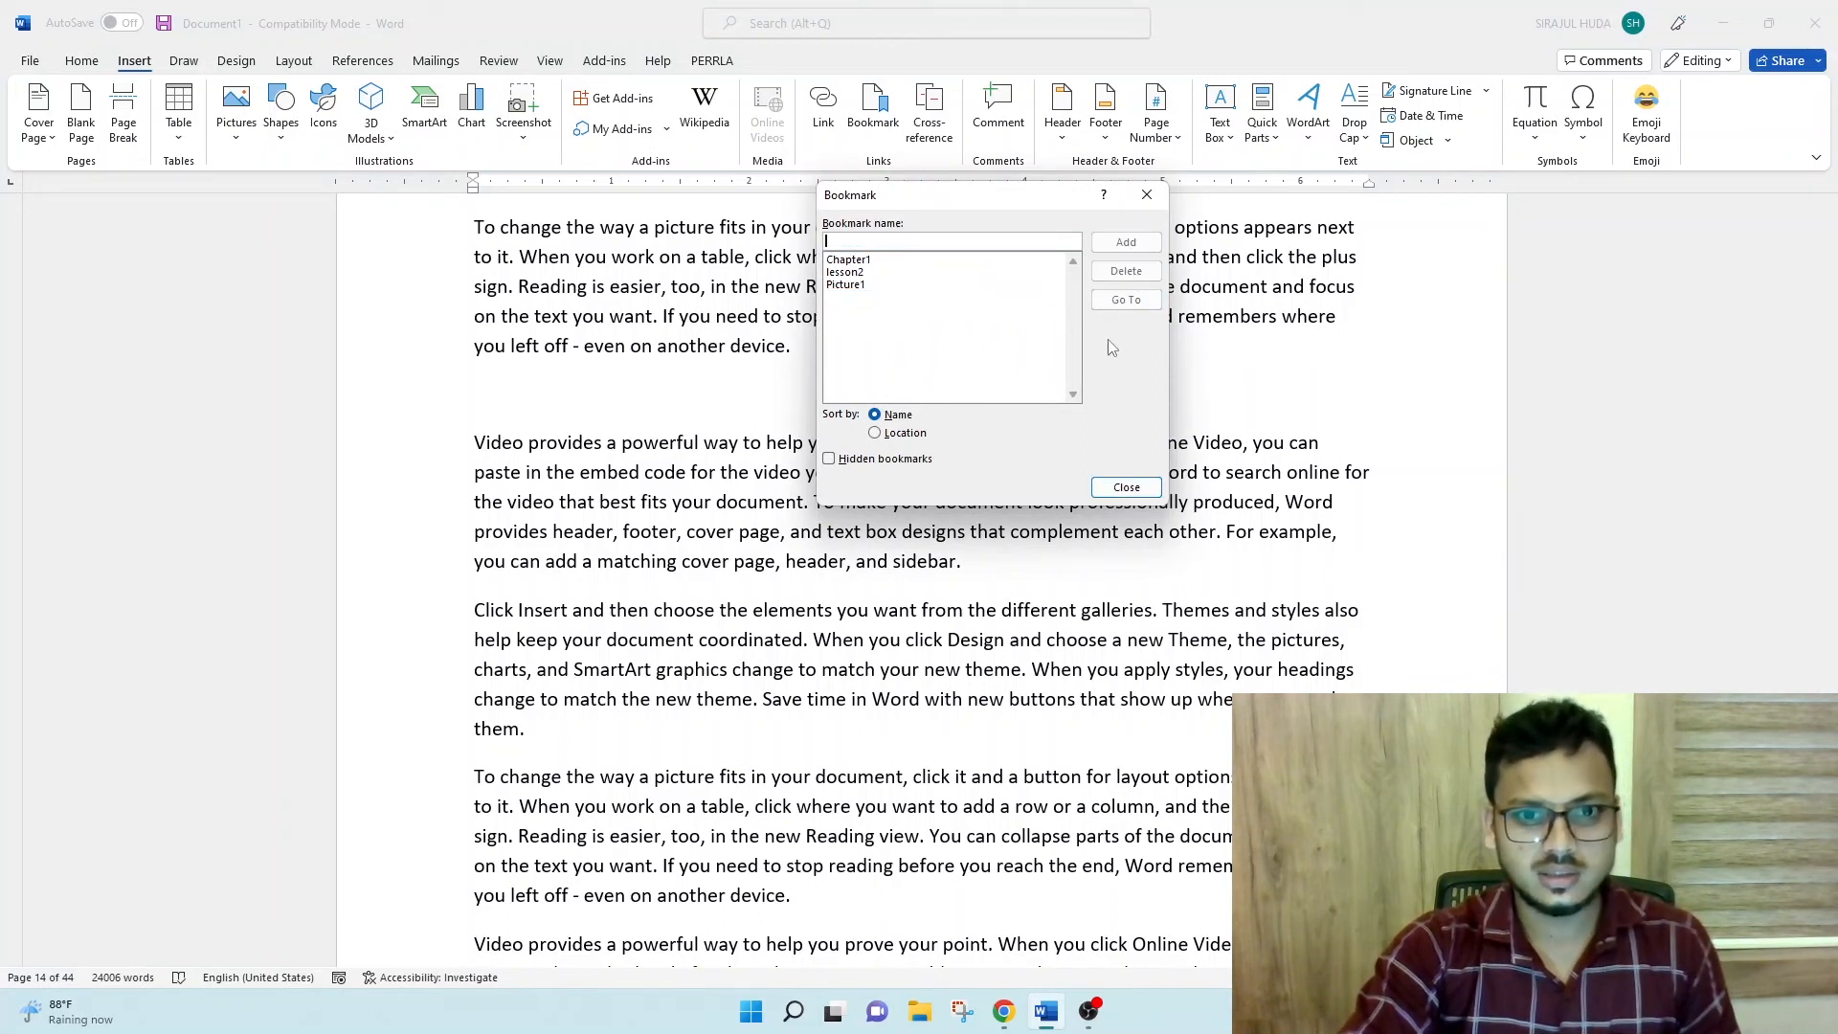
pyautogui.click(1125, 489)
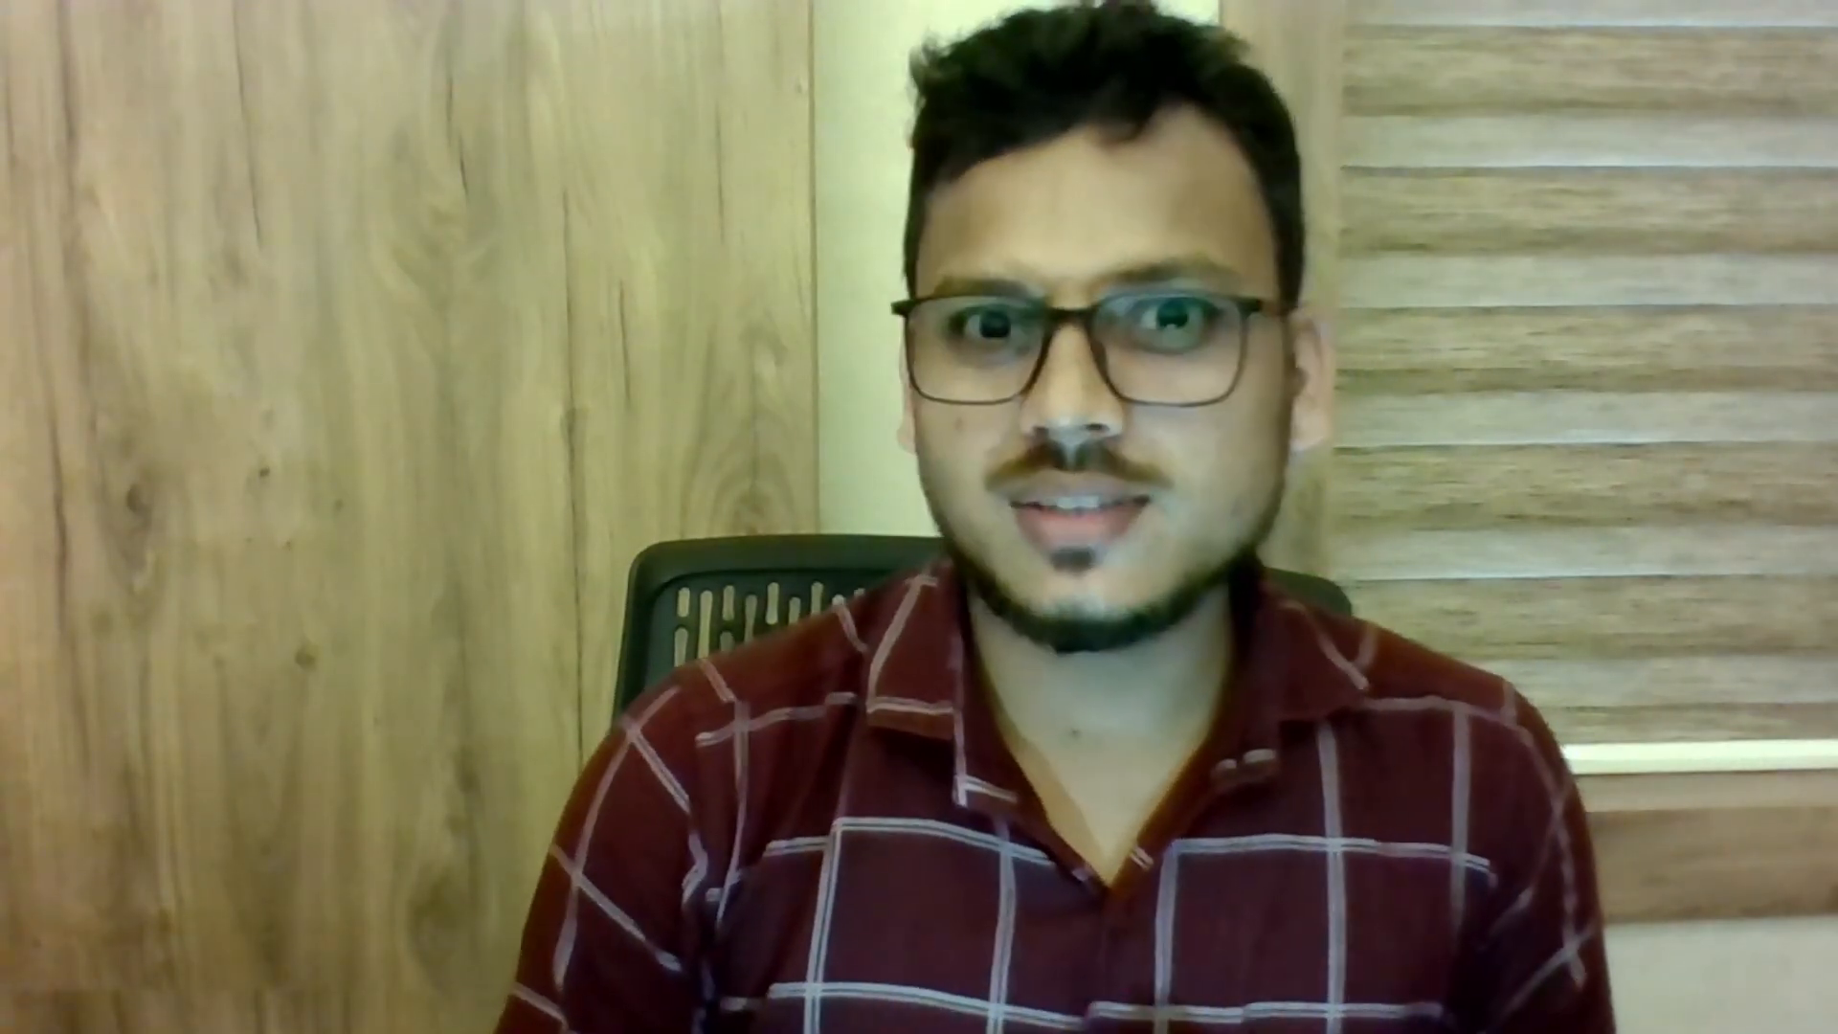